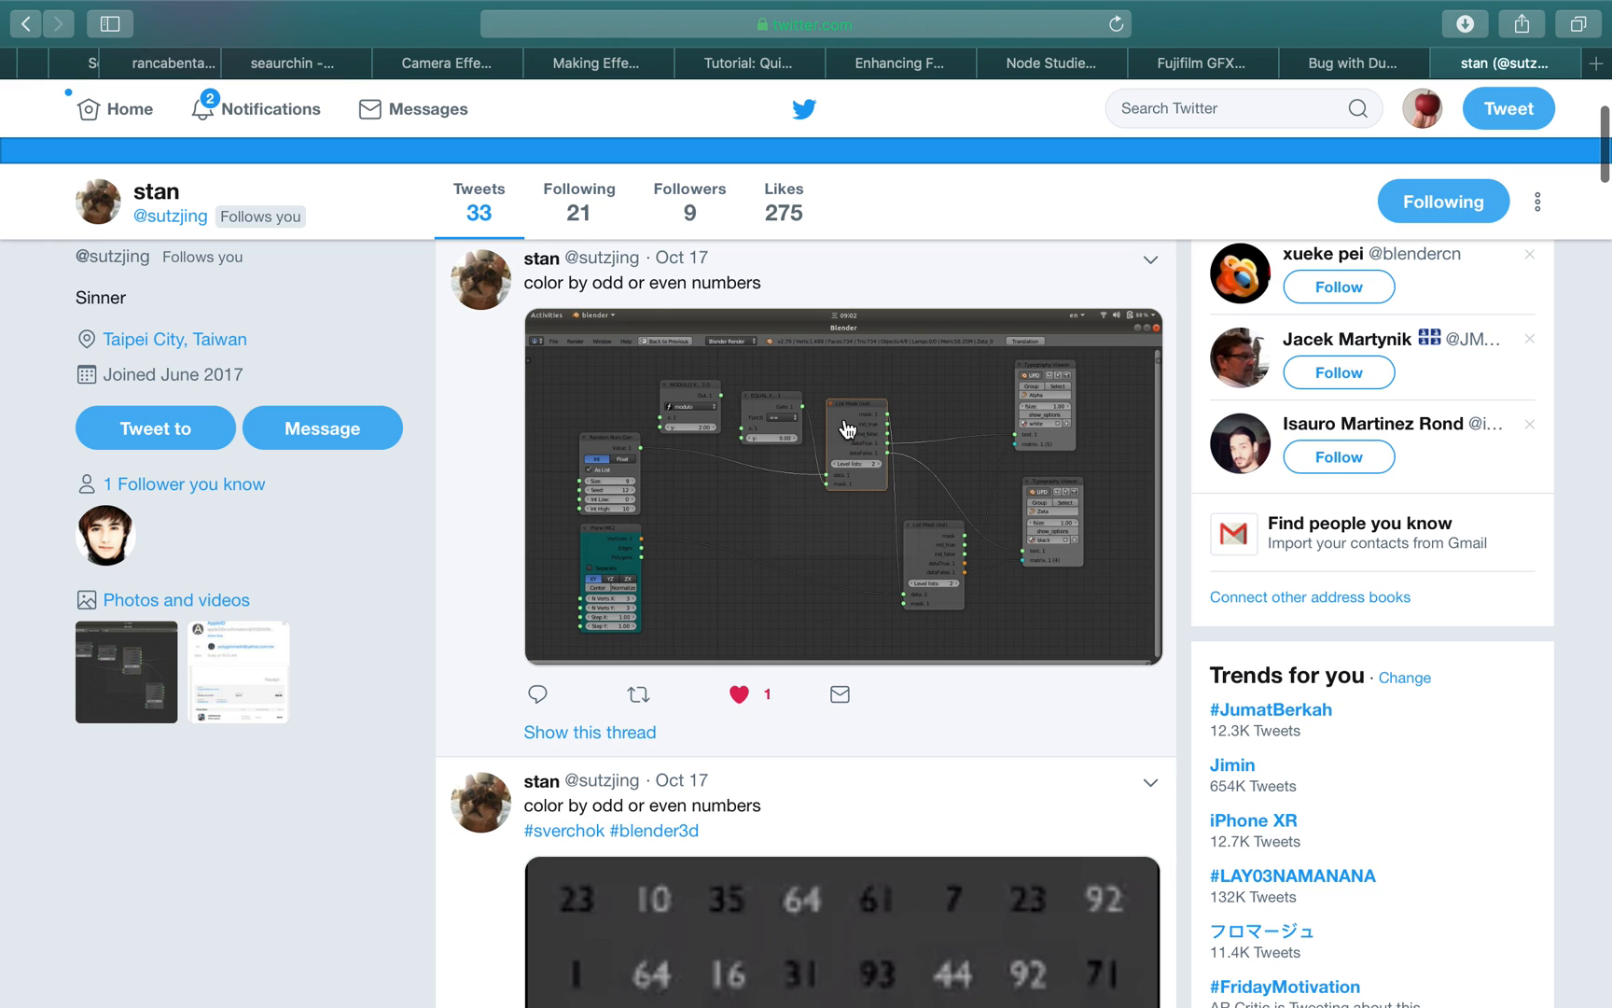
Examine the tweets on colouring by odd or even numbers, including the number-grid clip and the node setup image.
scroll(853, 442, down, 5)
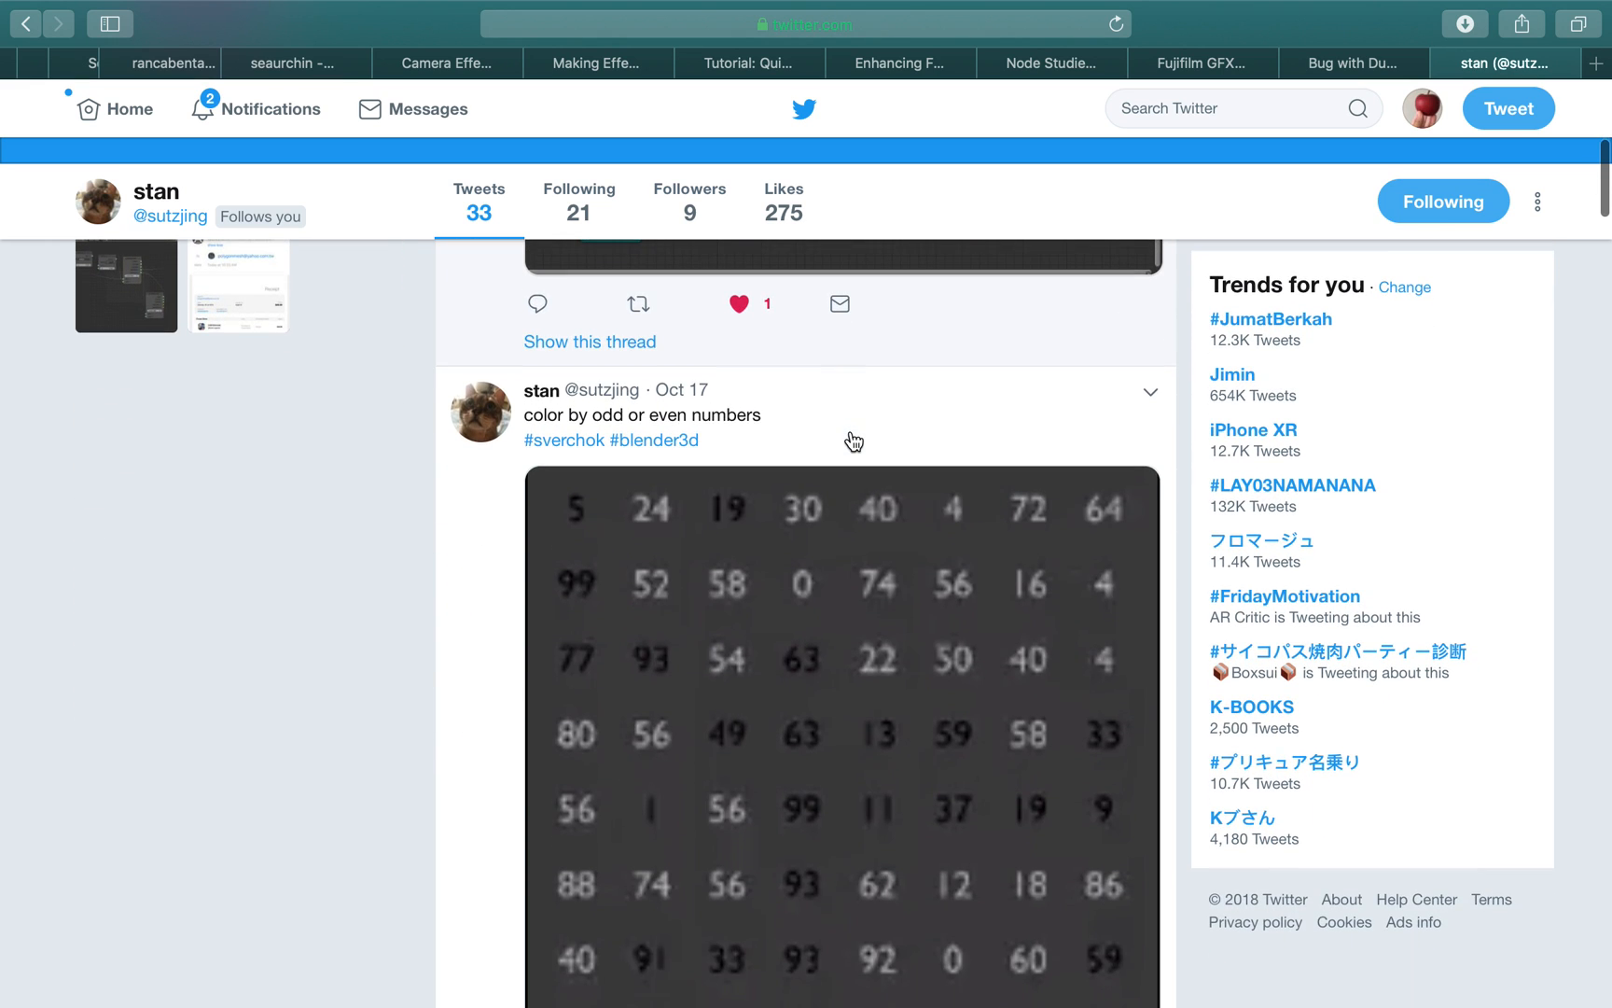
scroll(560, 401, down, 2)
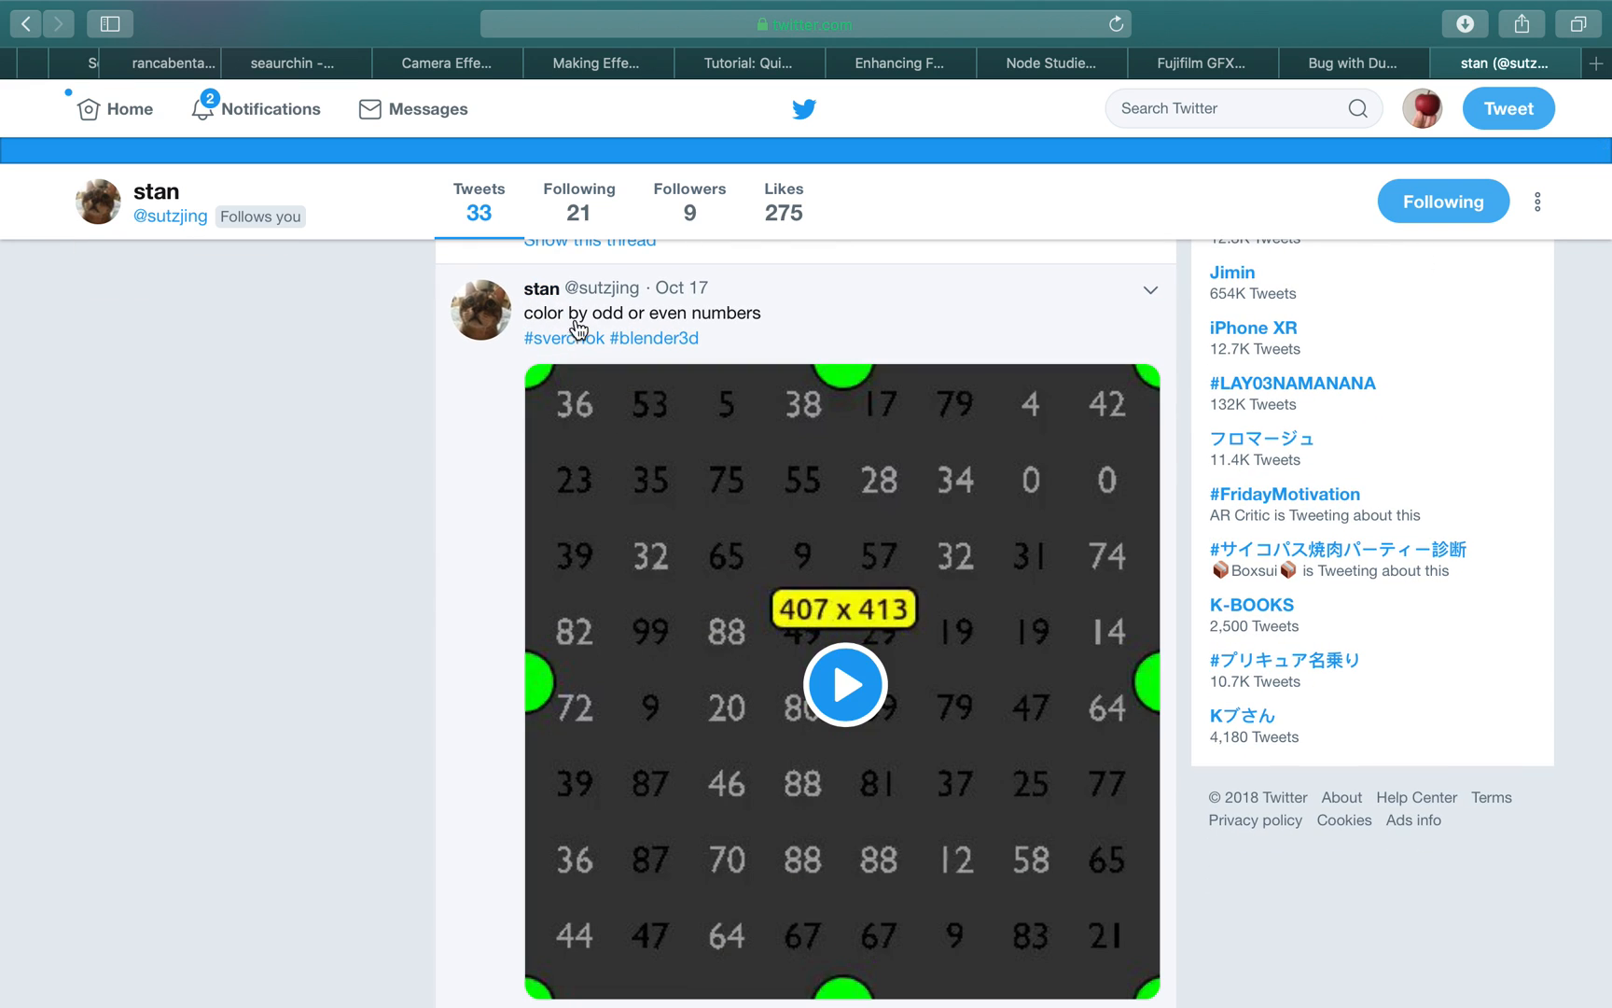
scroll(877, 573, down, 3)
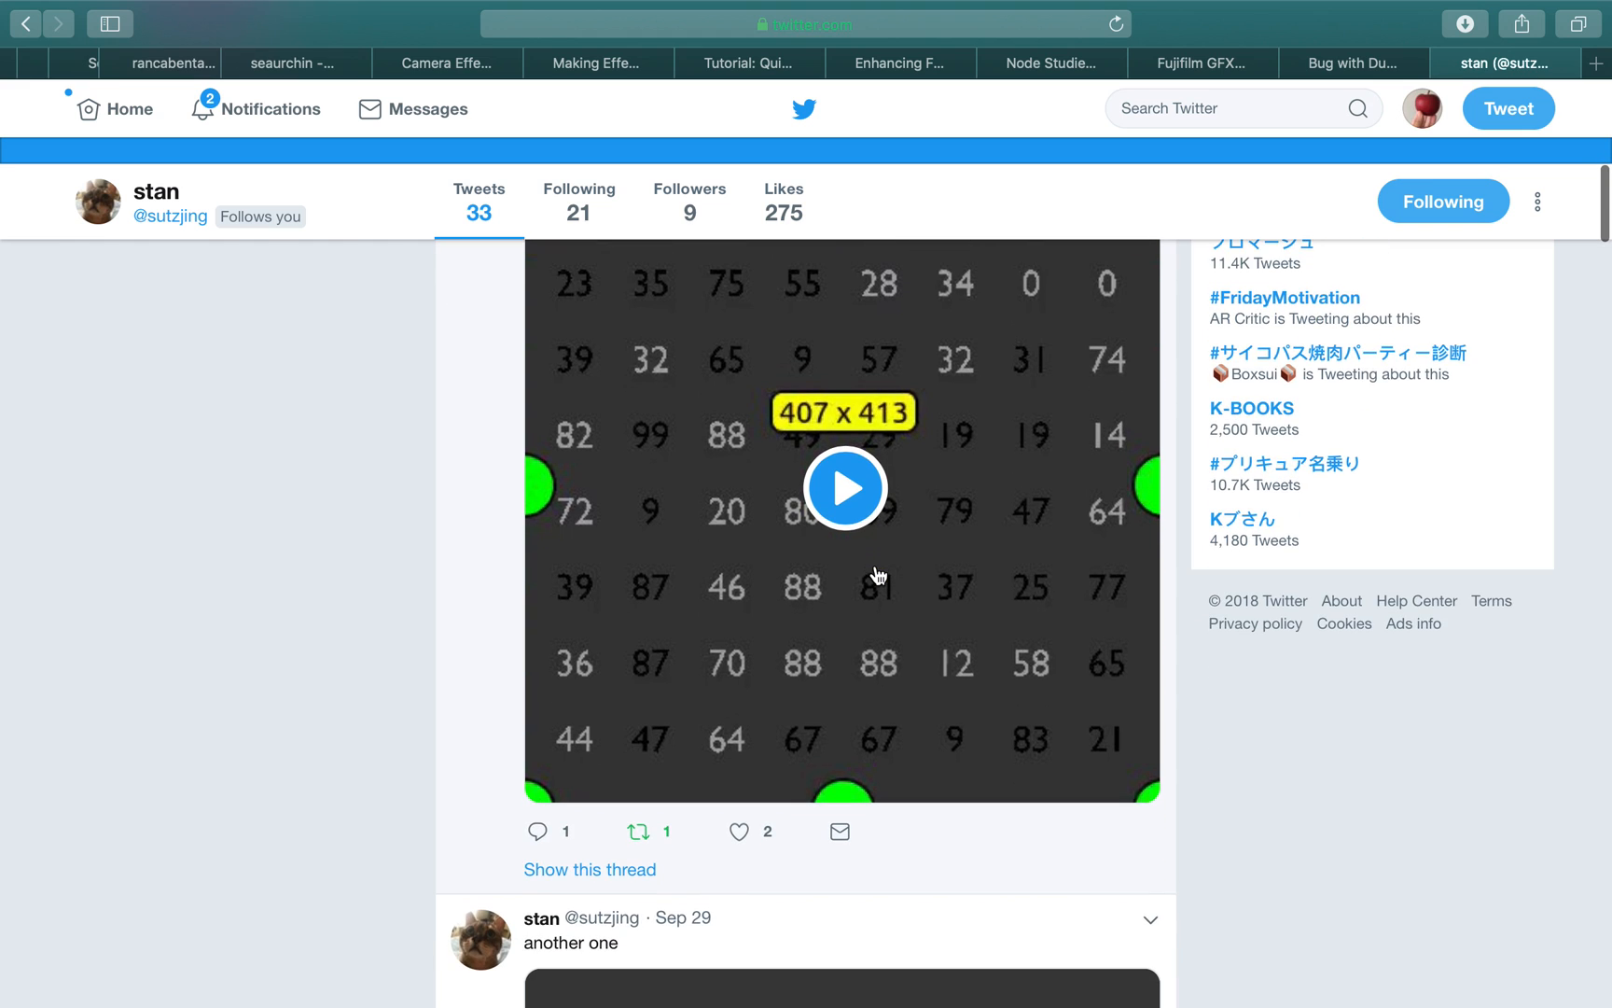
scroll(877, 573, down, 2)
scroll(877, 573, up, 3)
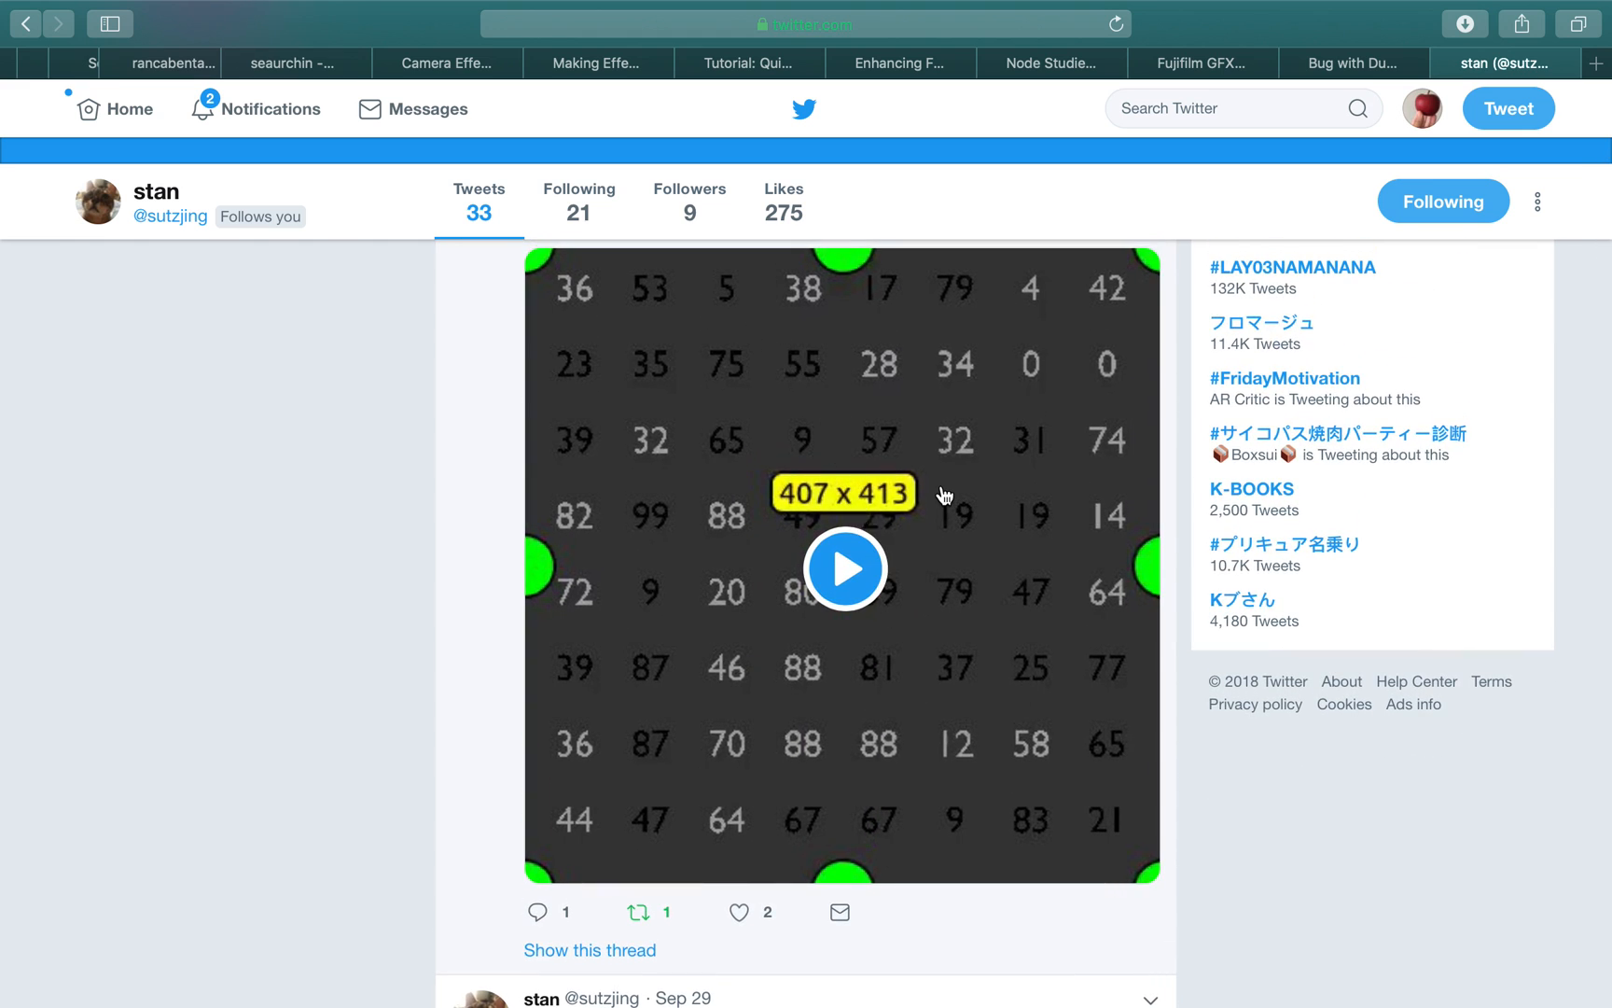
scroll(944, 495, up, 2)
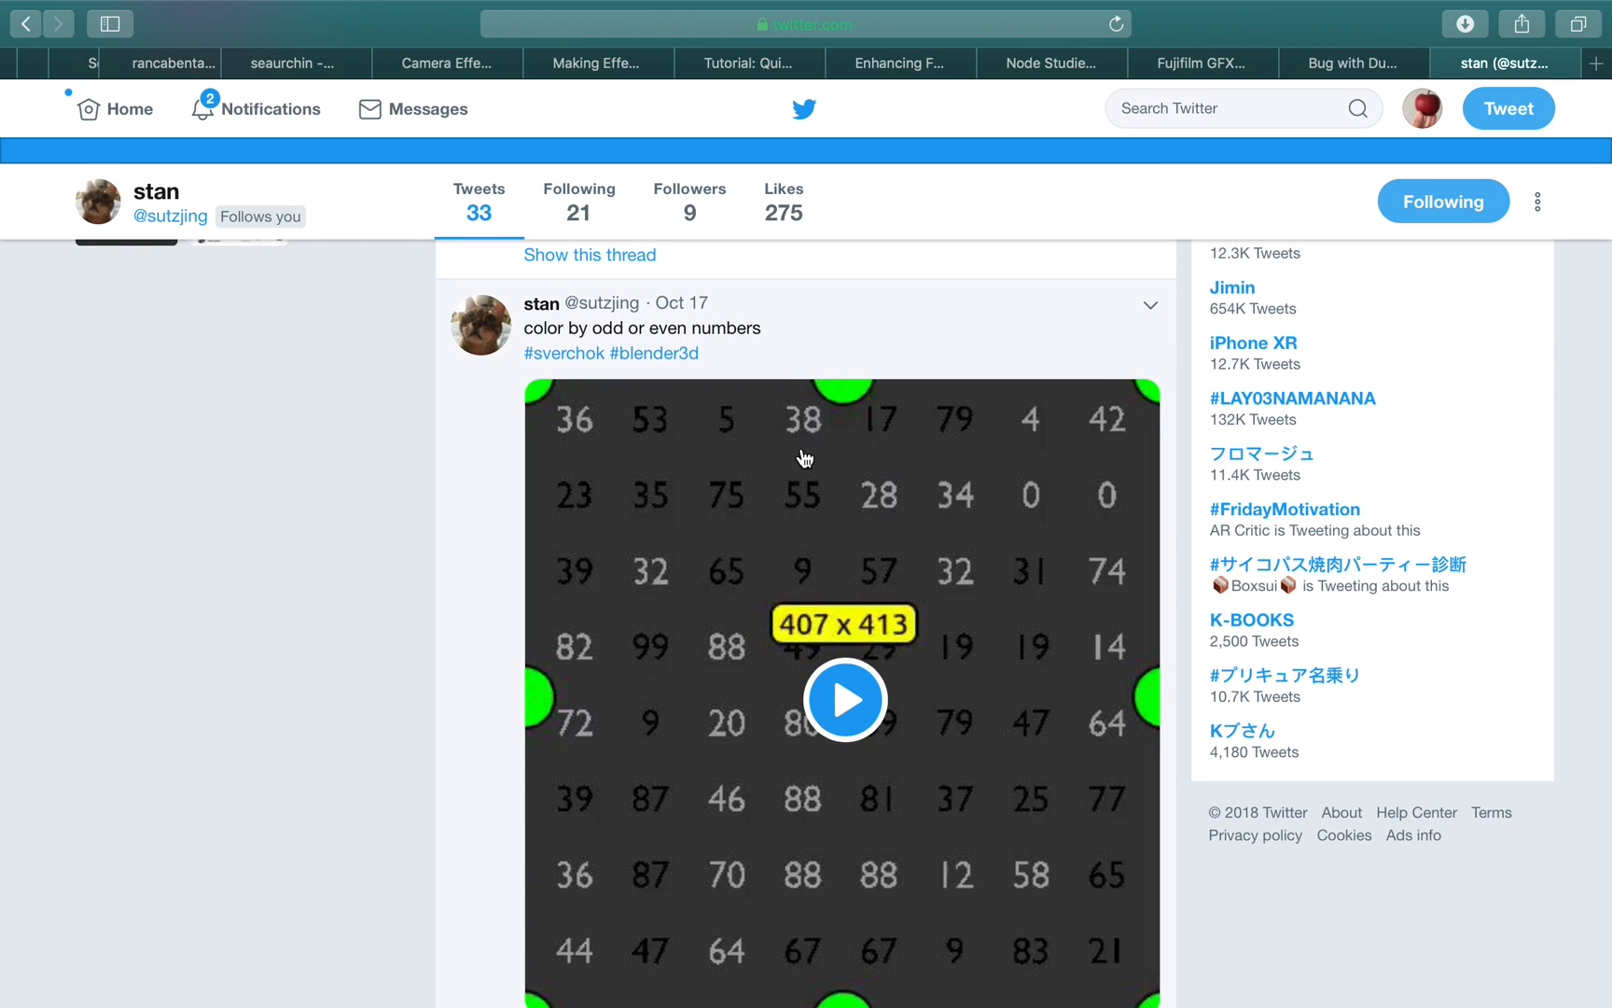
scroll(804, 455, up, 1)
scroll(804, 458, down, 2)
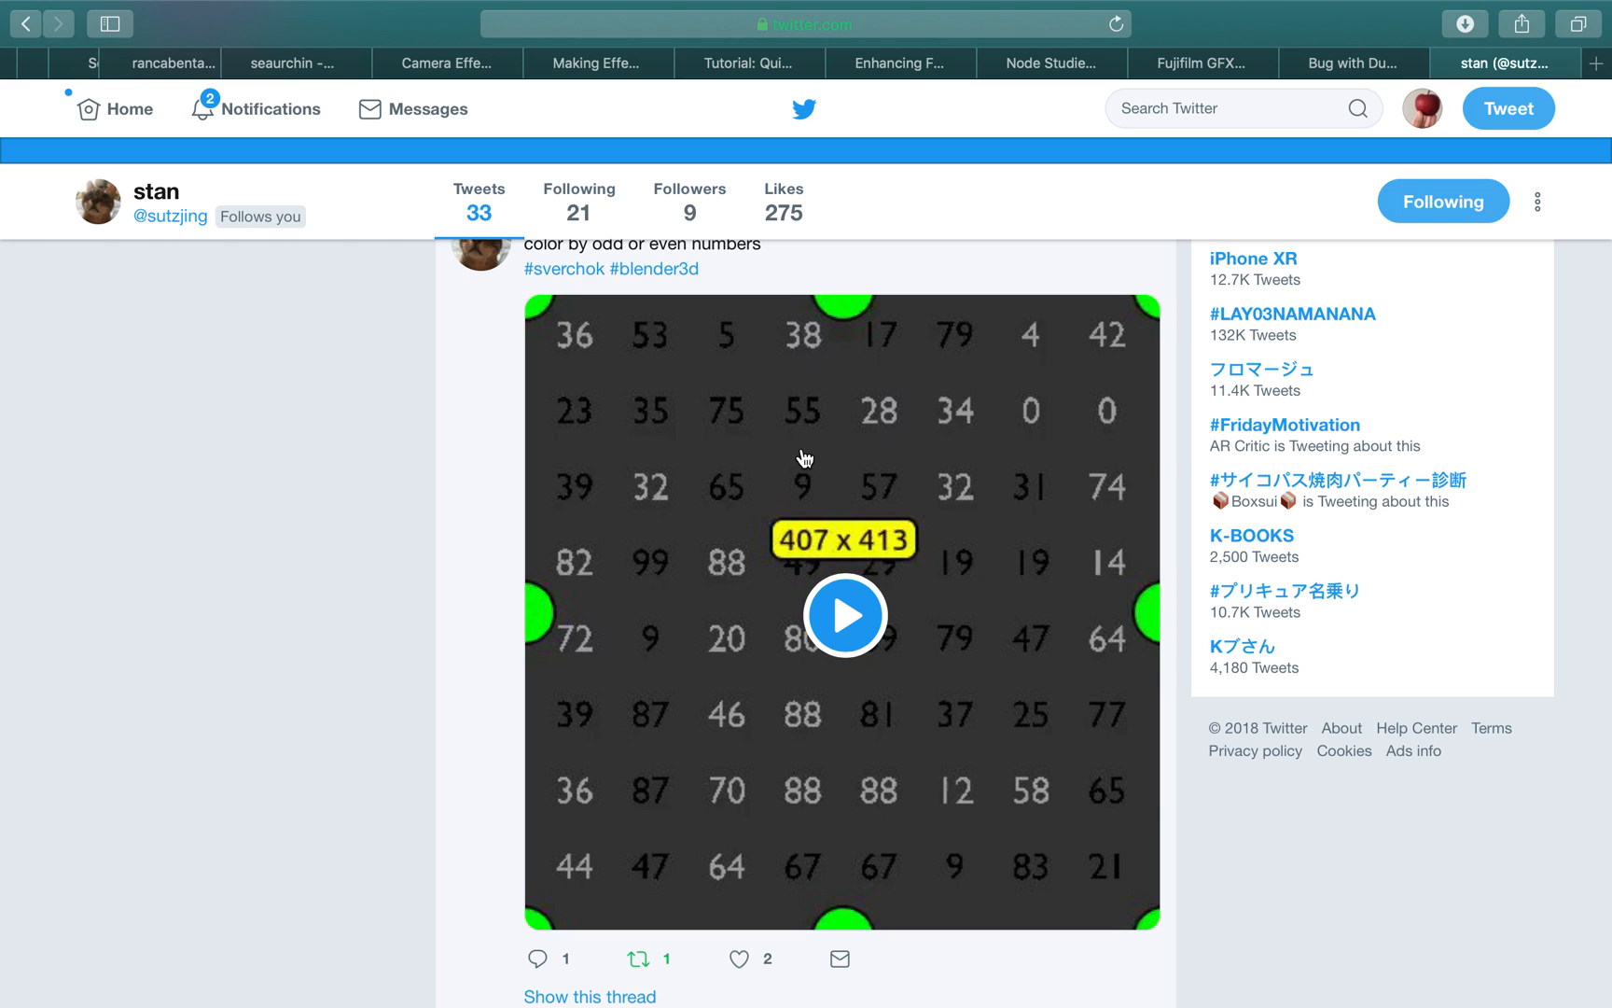
scroll(914, 573, up, 8)
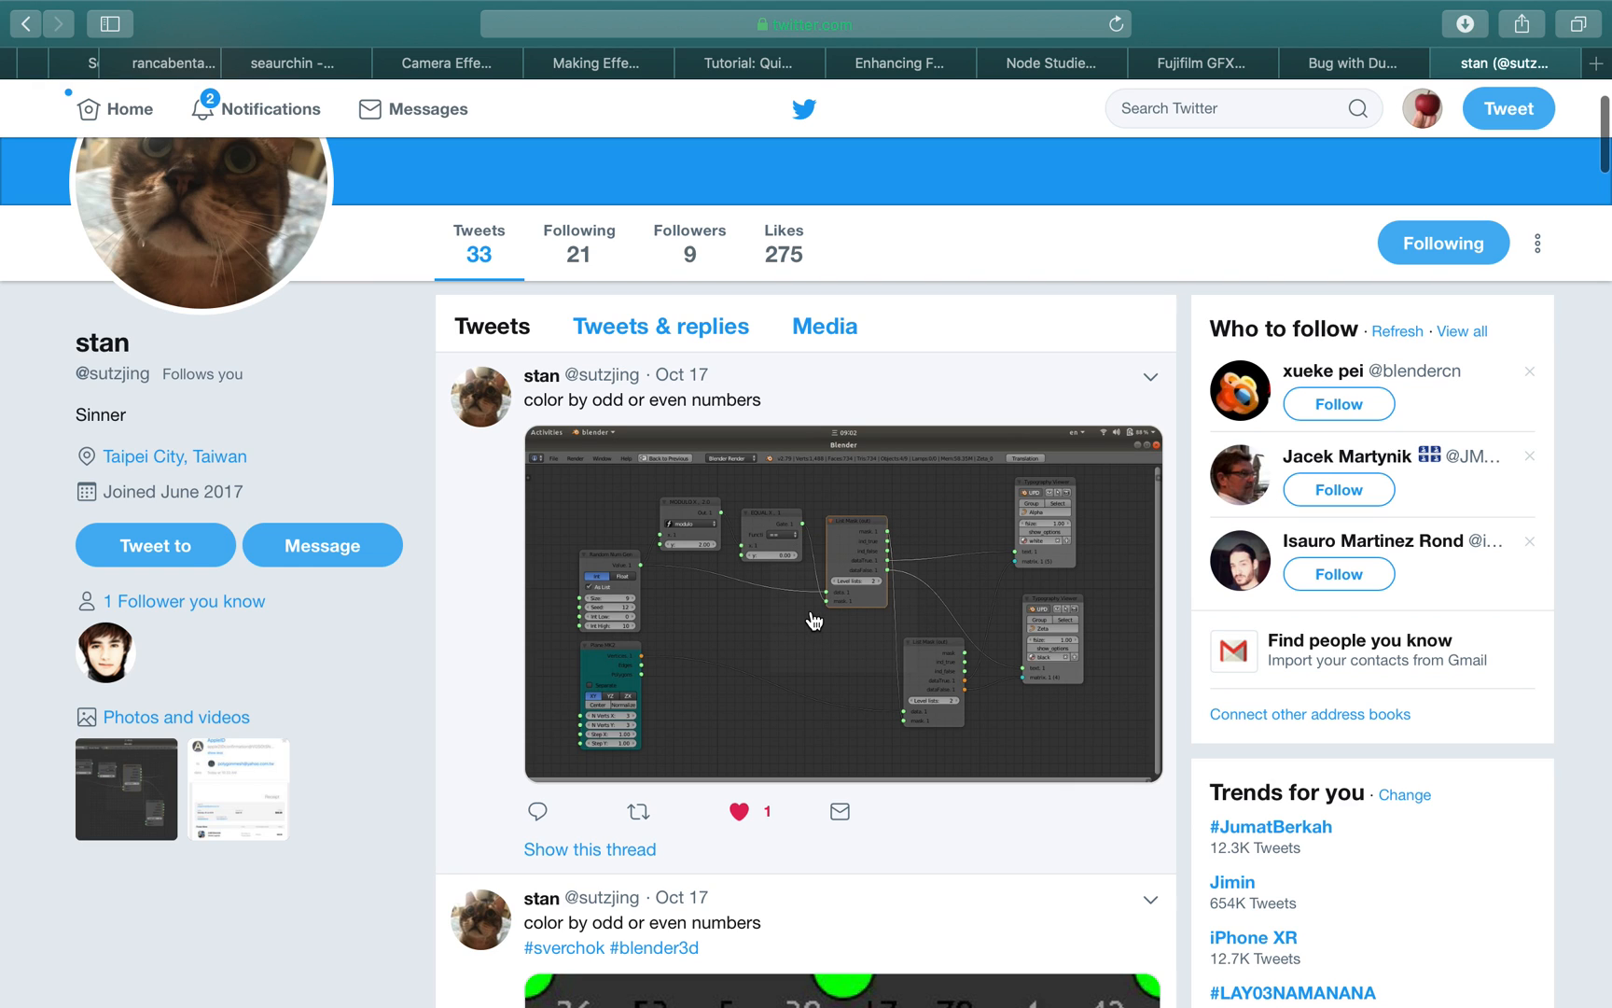
Switch to Blender and set up the Compositing layout with a Sverchok node editor above a single full-width 3D view.
key(ctrl+Right)
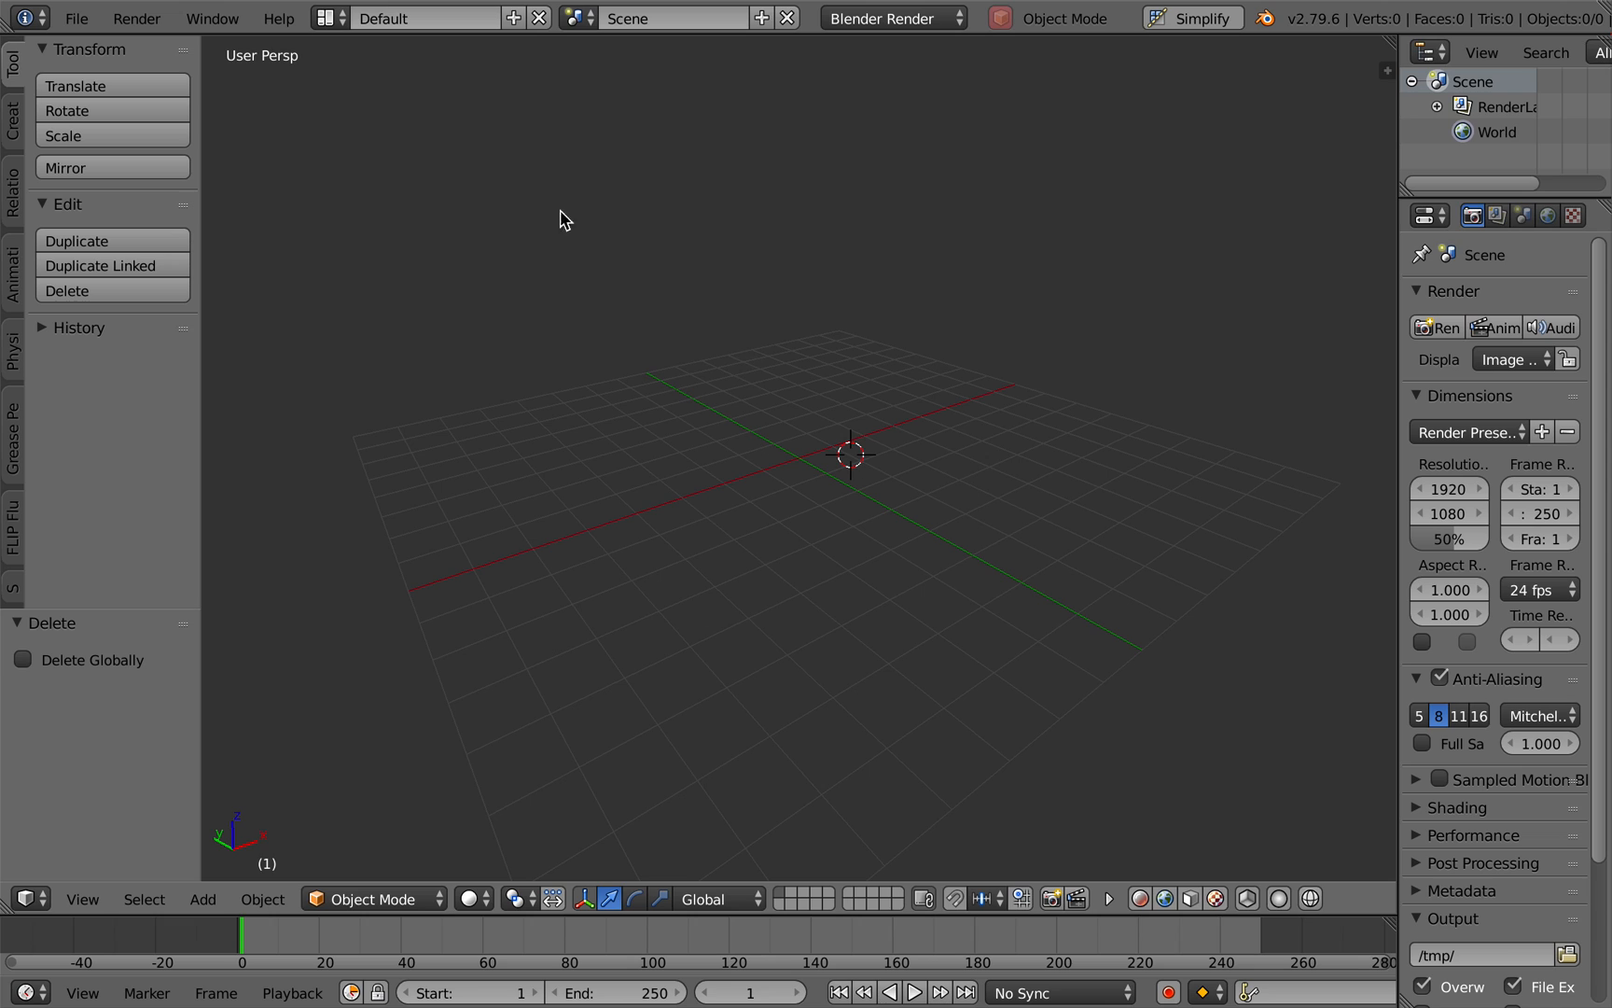
click(332, 17)
click(378, 101)
click(304, 588)
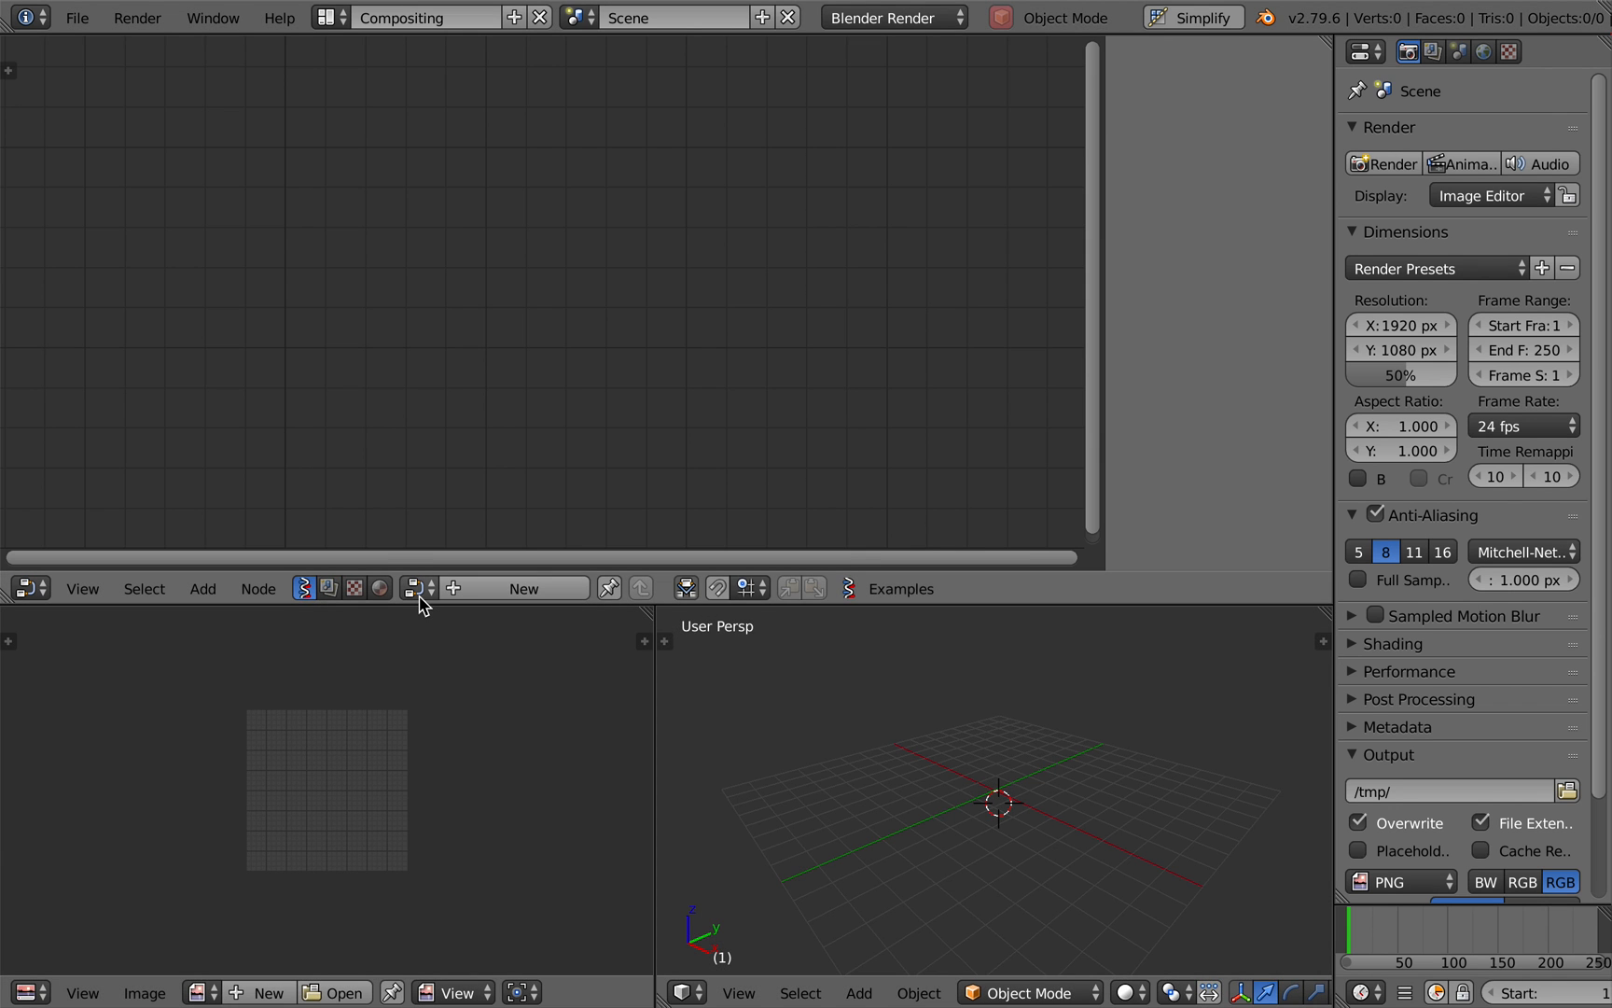
drag(686, 611, 349, 644)
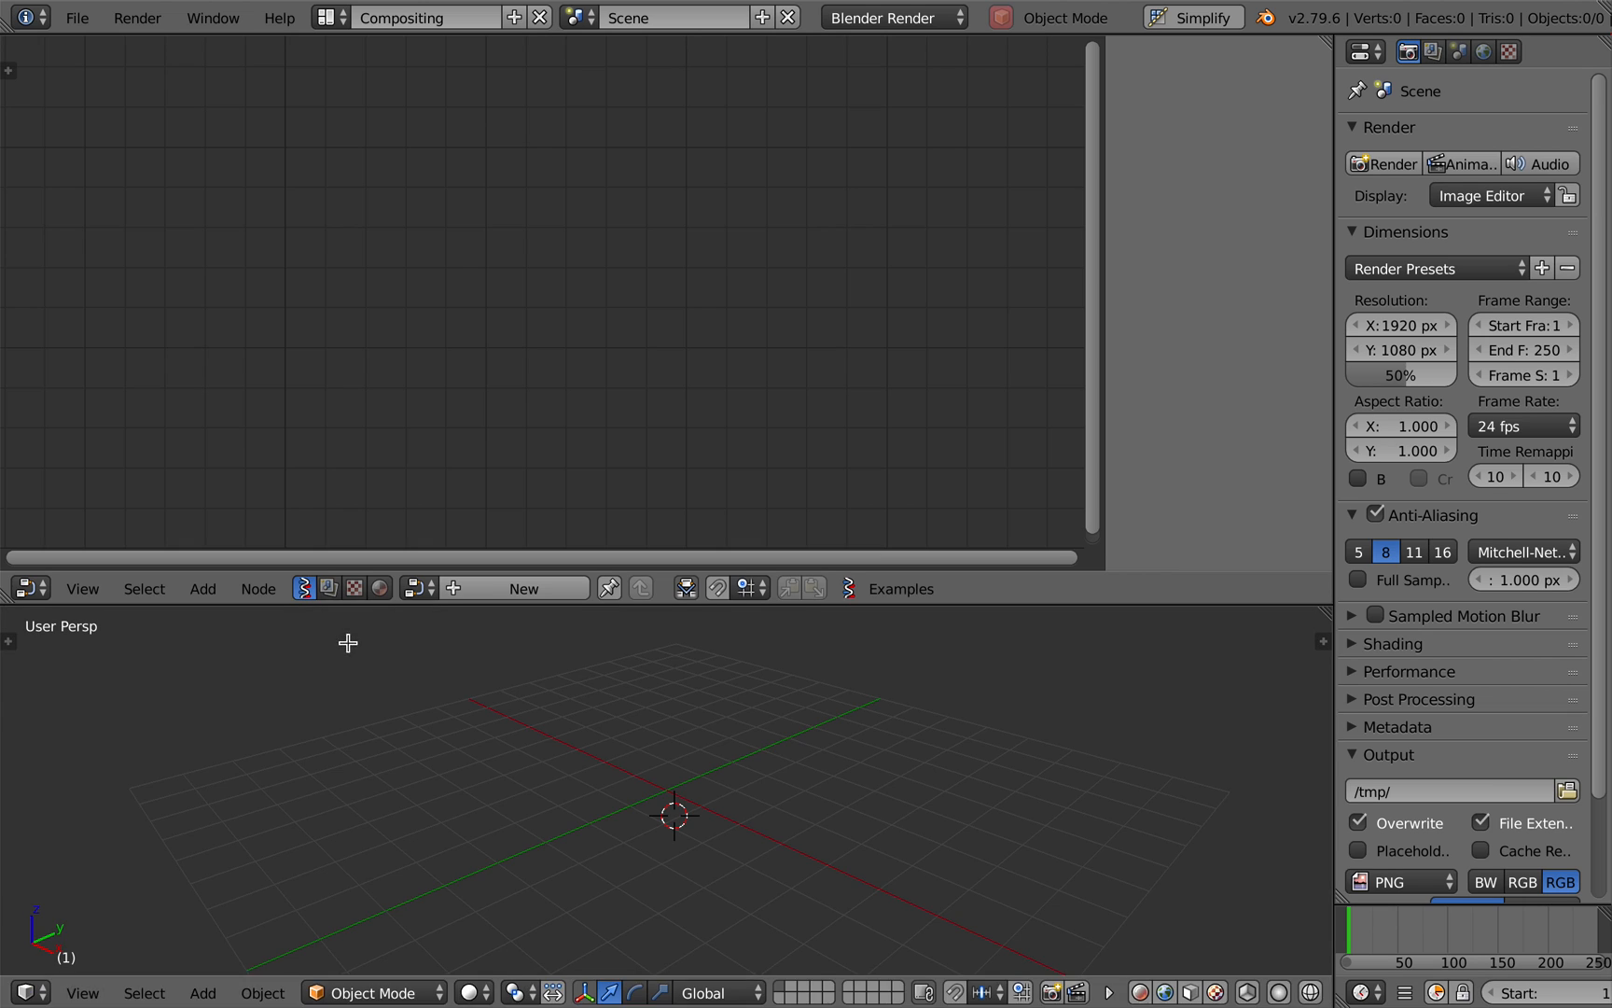
Create a new Sverchok node tree and place a Random Num Gen node in it.
click(454, 589)
key(shift+a)
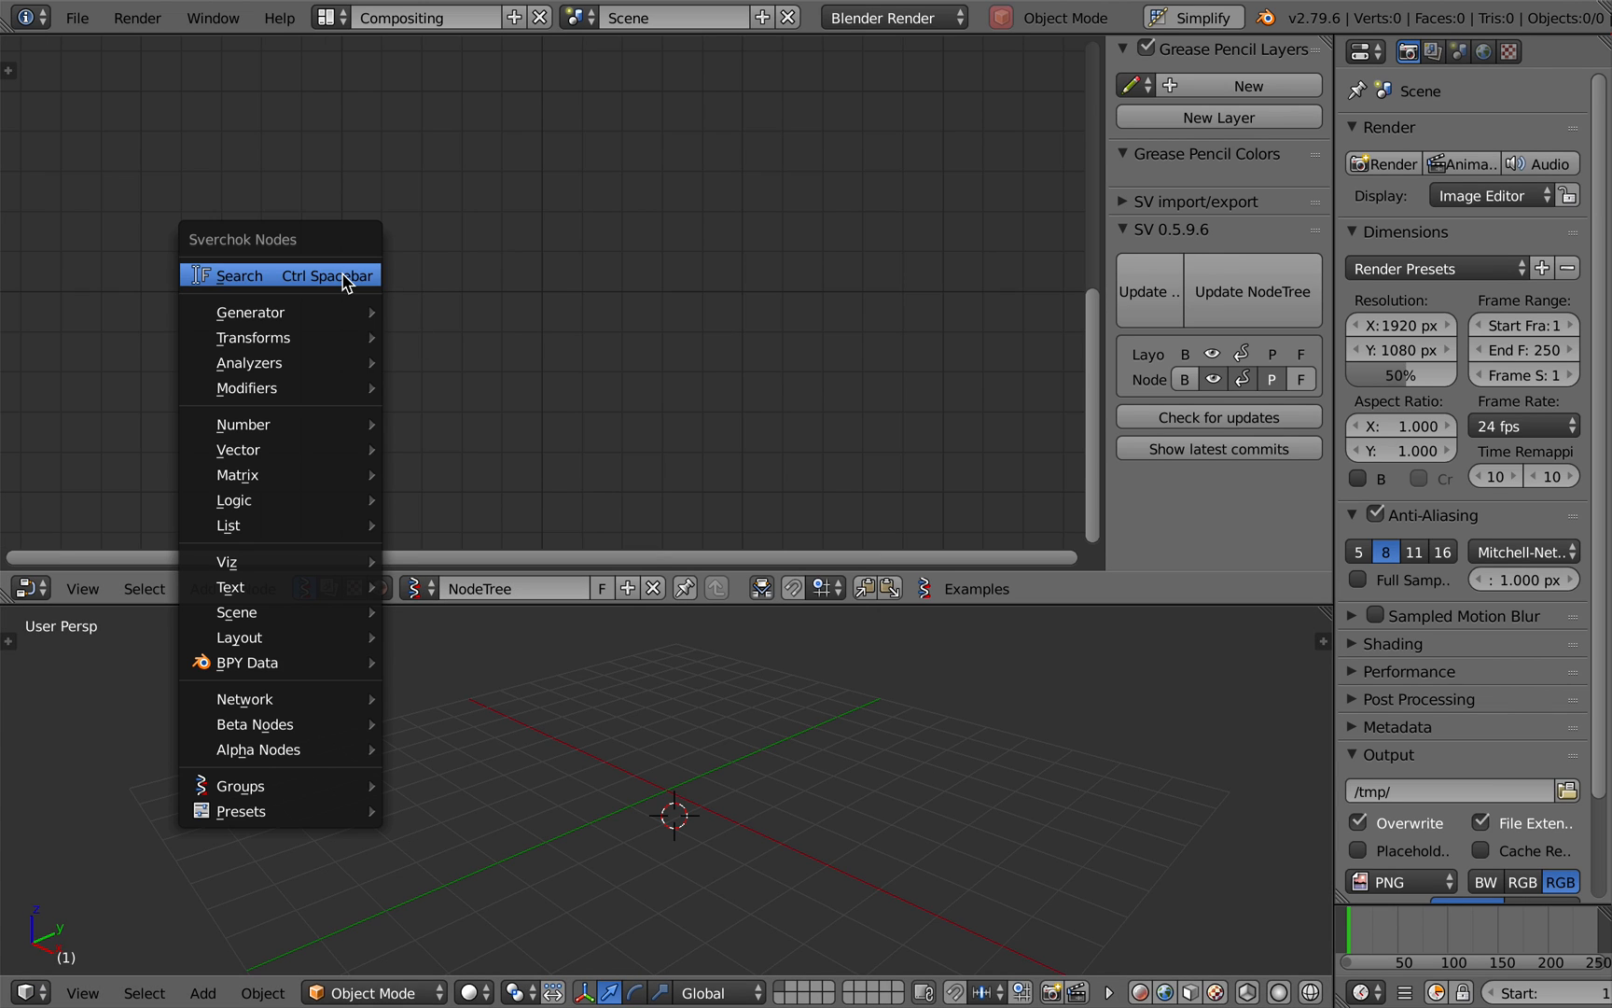
click(342, 267)
text(random n)
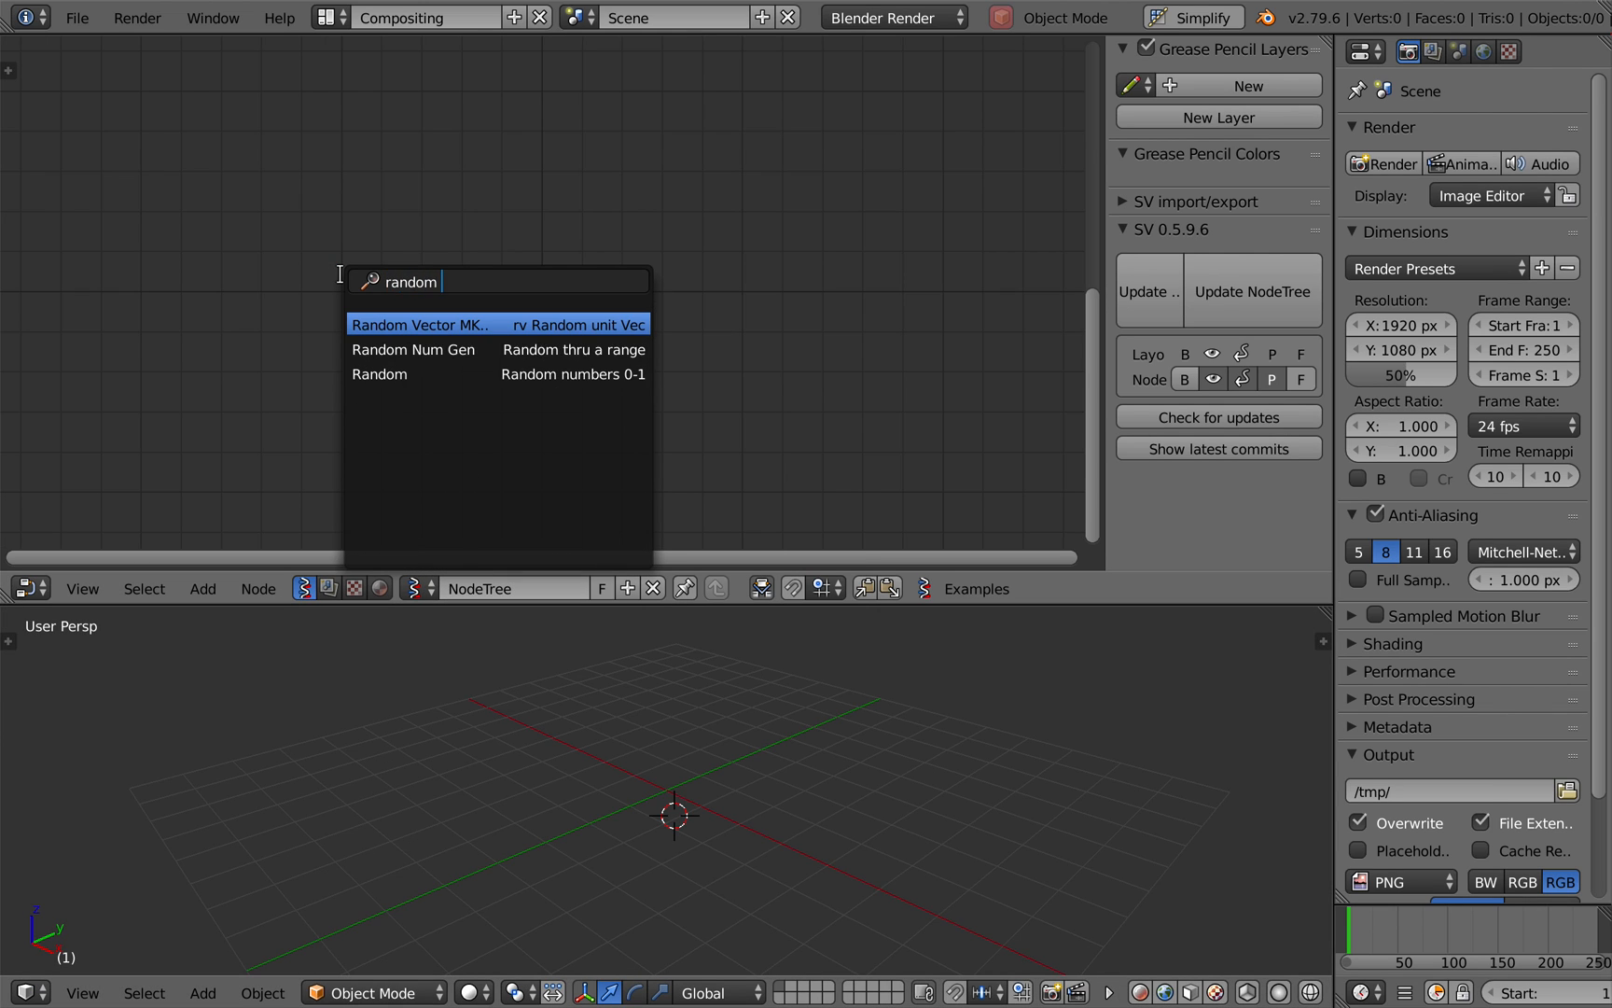
click(415, 325)
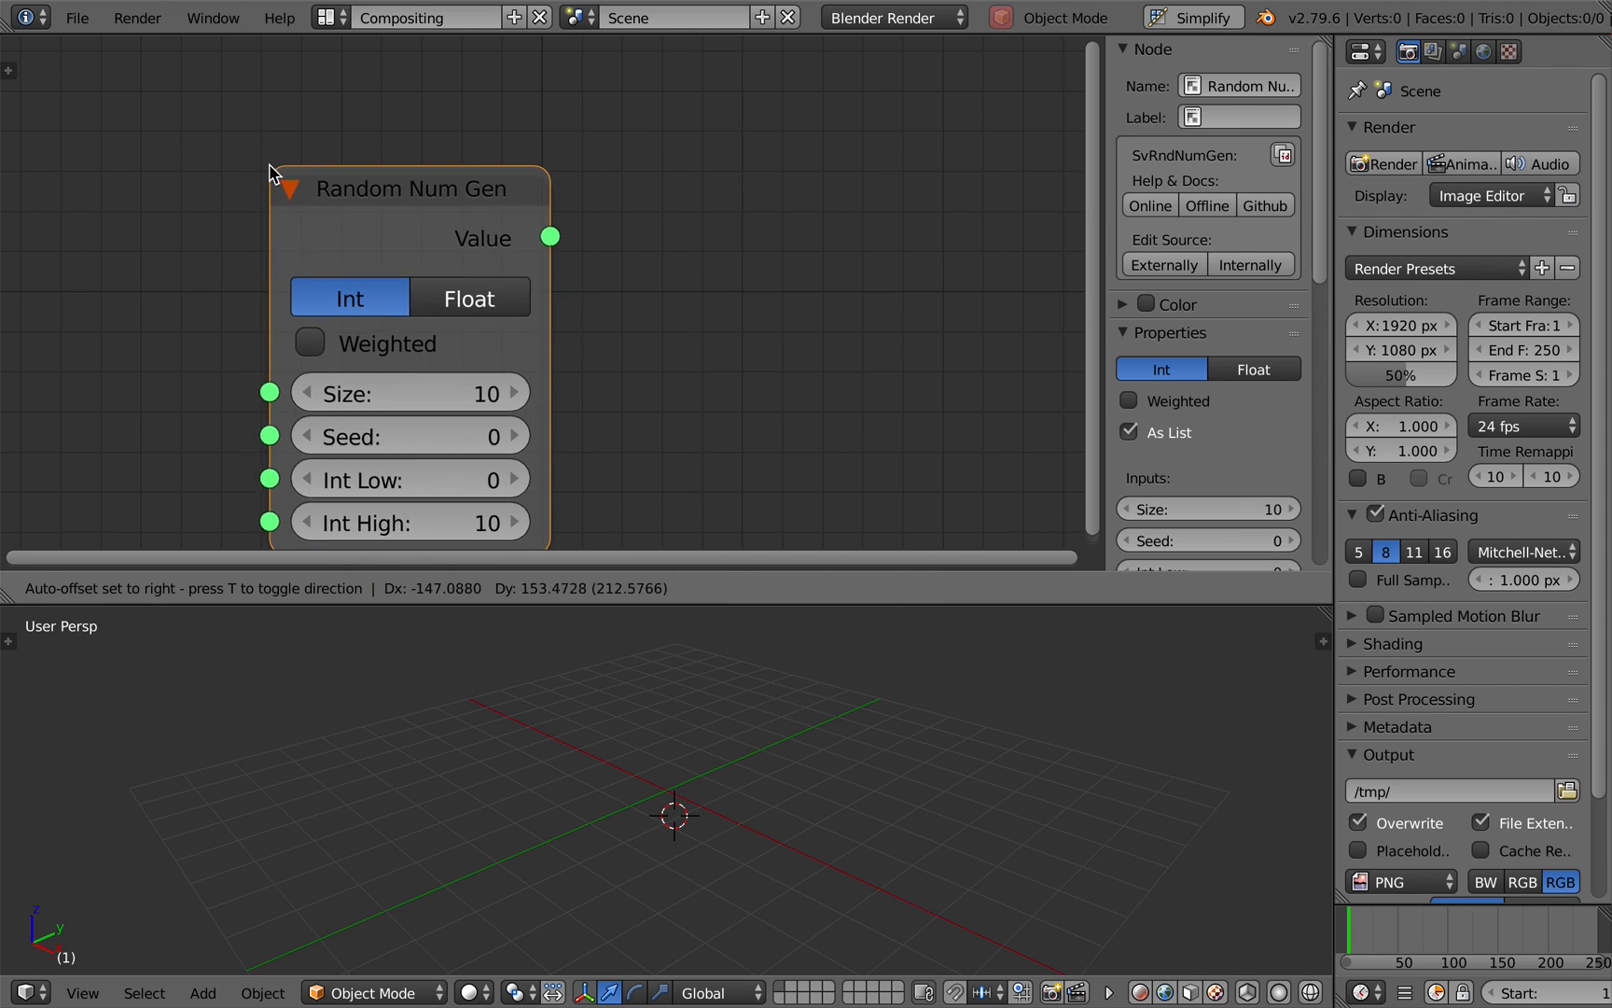
click(278, 157)
scroll(317, 159, down, 1)
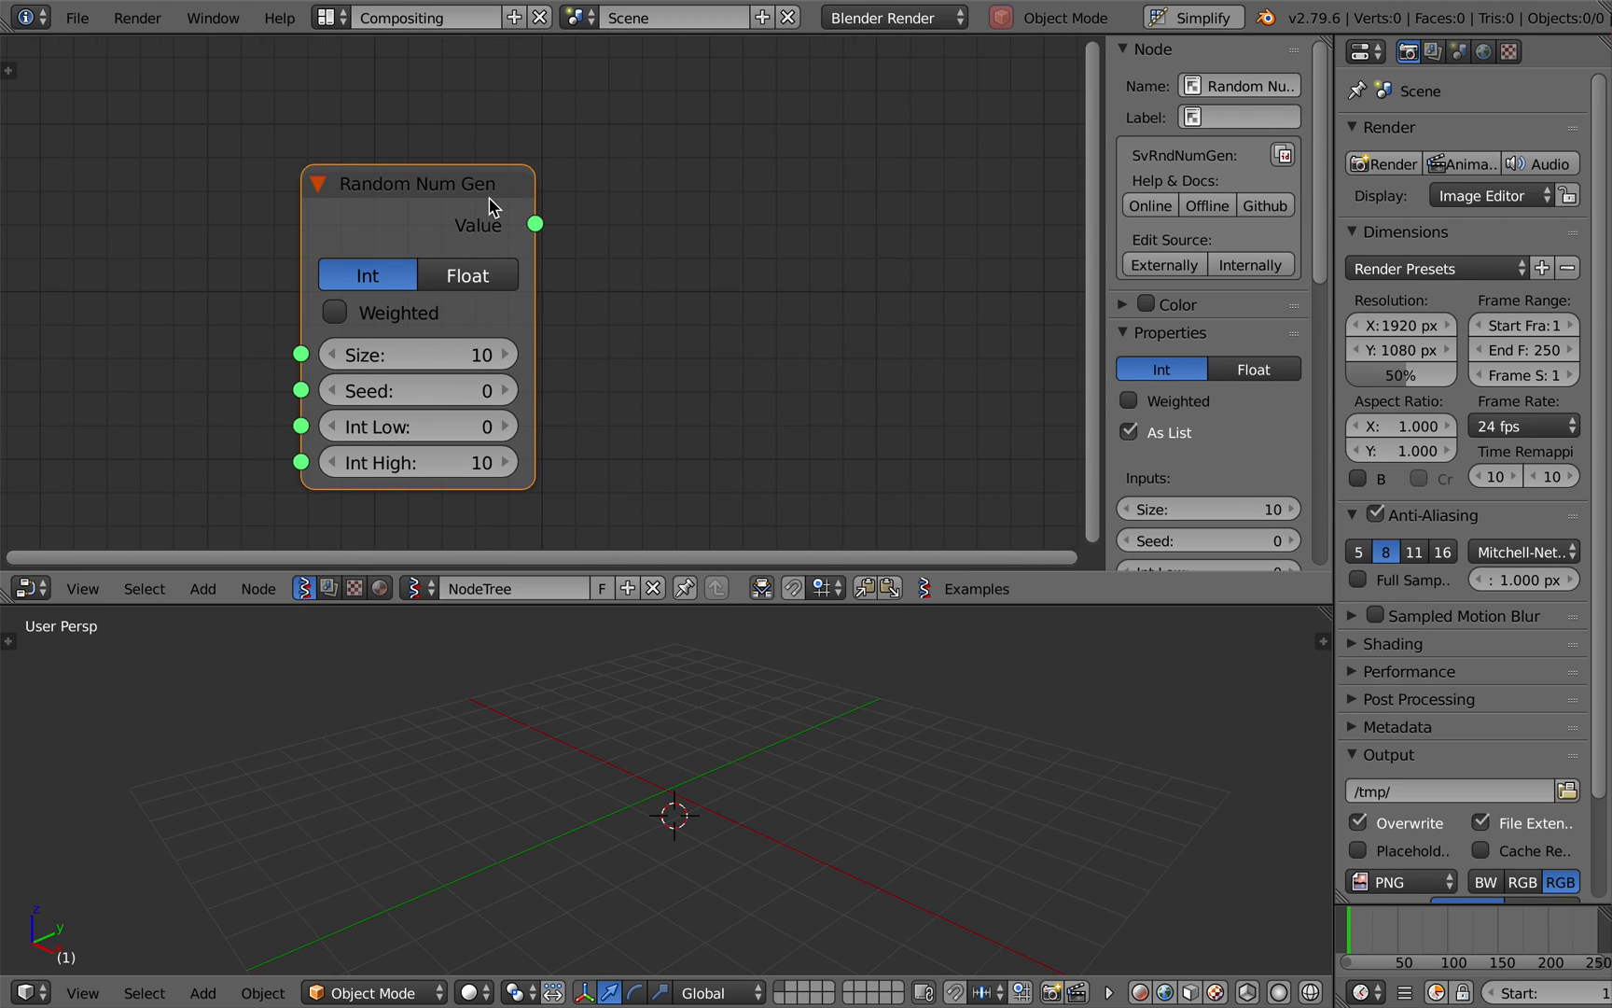
Save the file to the Desktop as odd-even_001.blend.
key(ctrl+s)
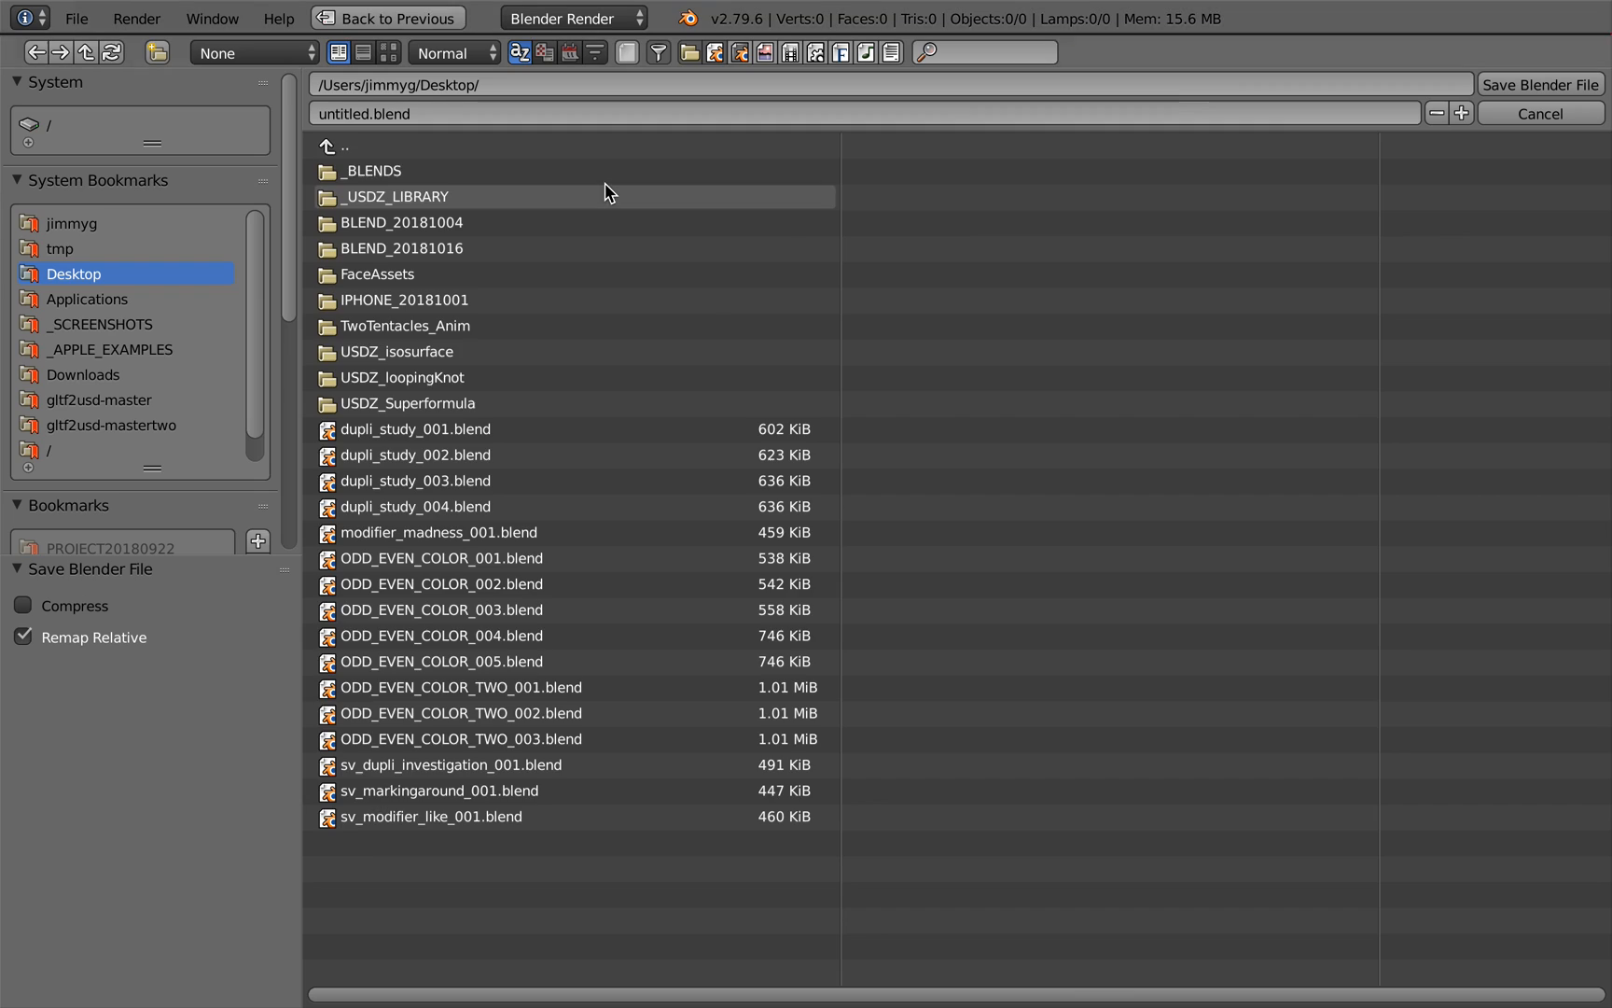
text(gen)
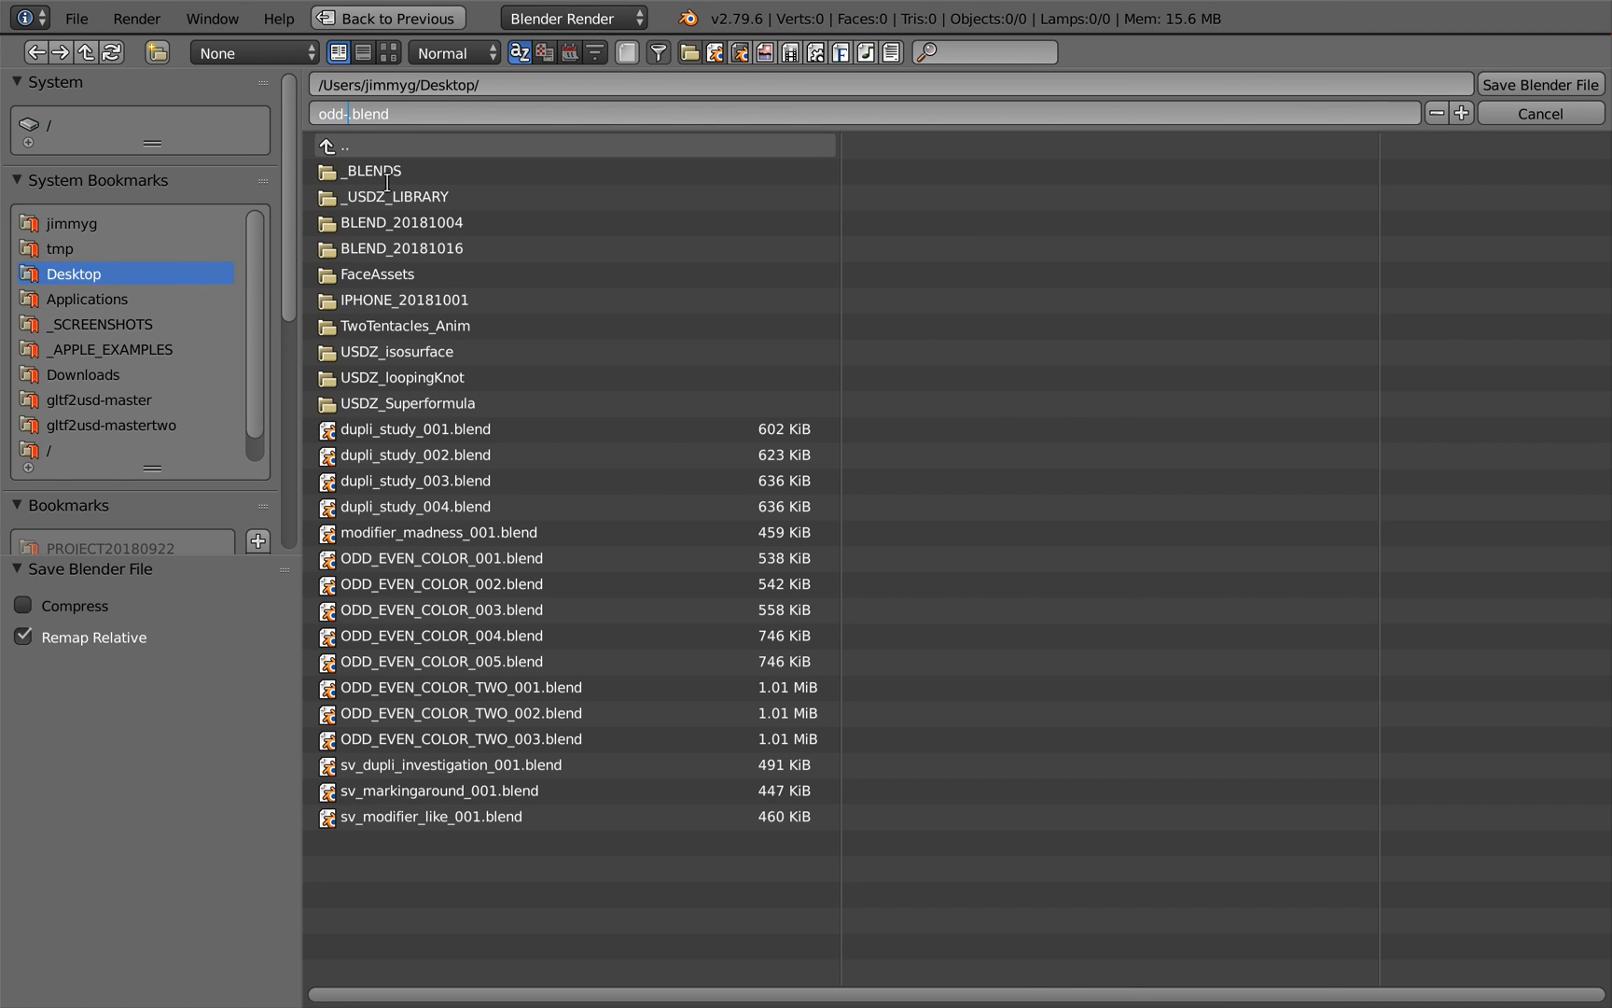
text(-even_001)
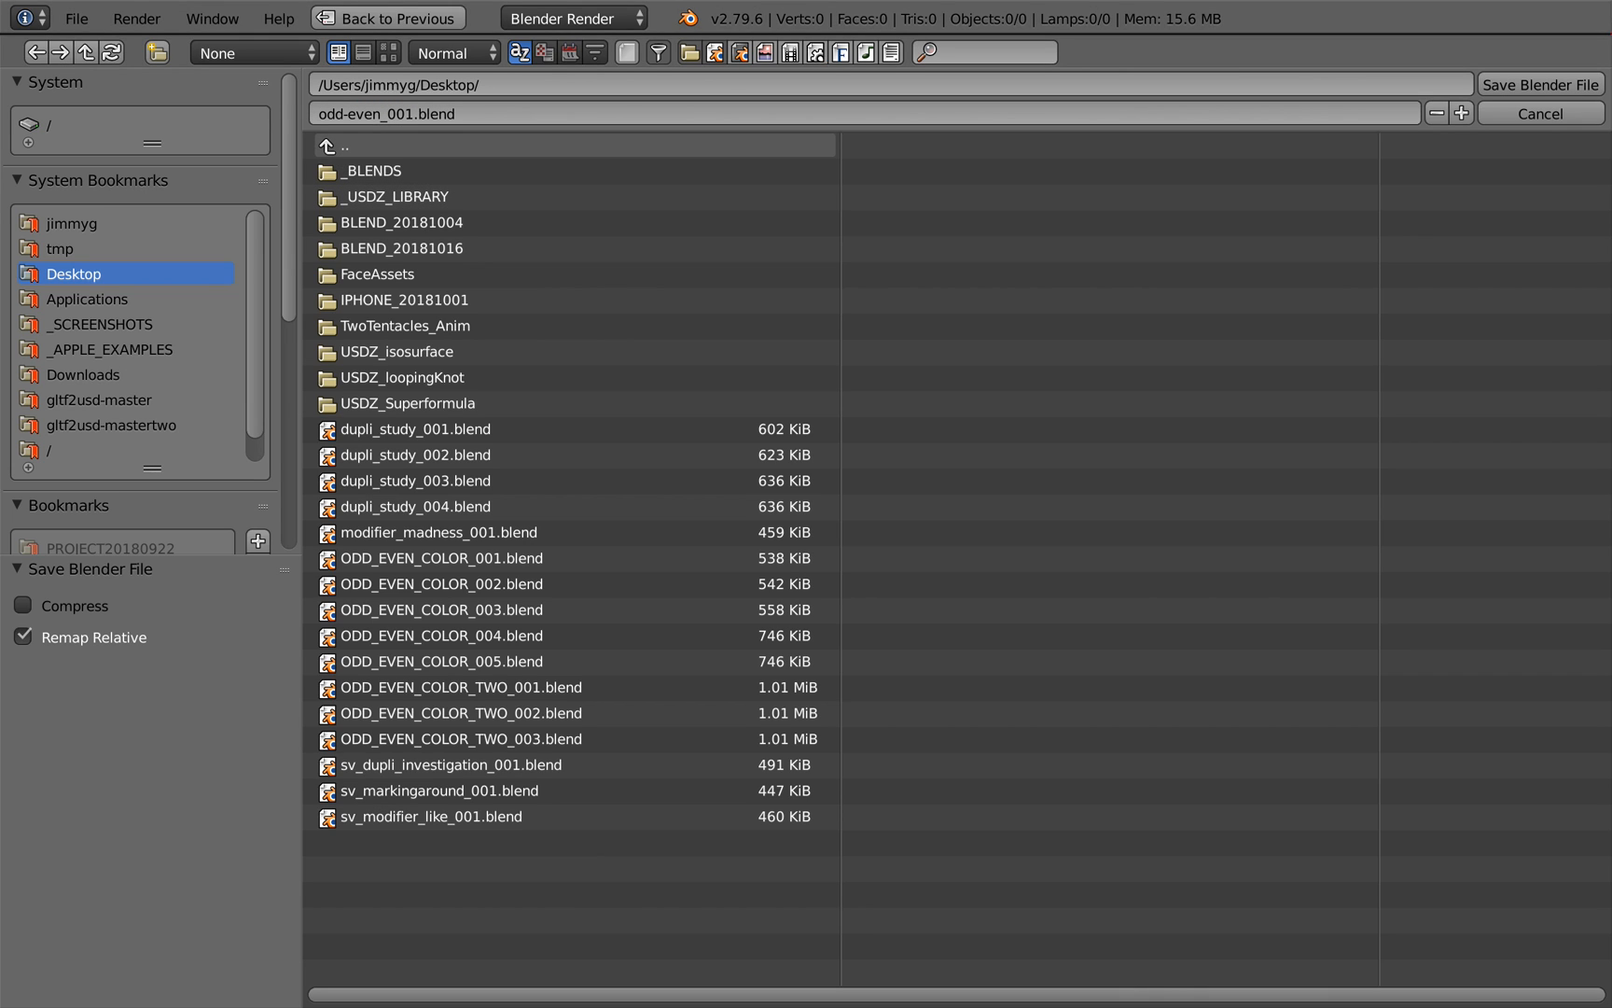
click(1540, 85)
Add a Stethoscope MK2 node beside Random Num Gen and connect the Value output to its Data input.
scroll(688, 313, down, 2)
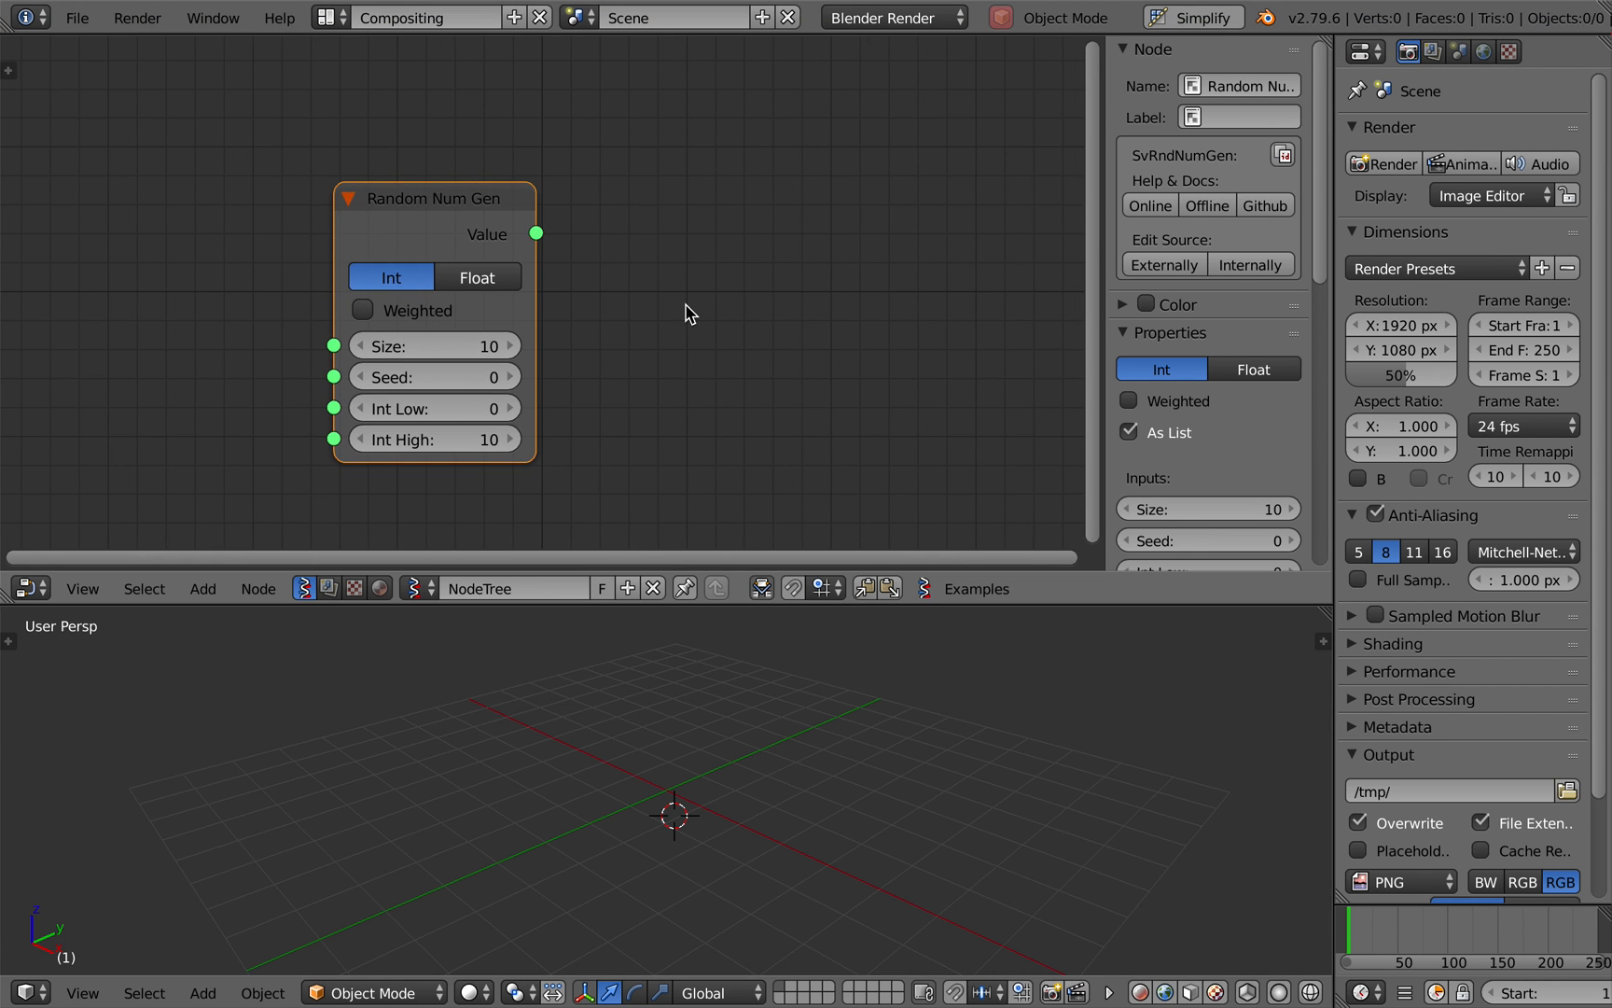
scroll(684, 254, right, 5)
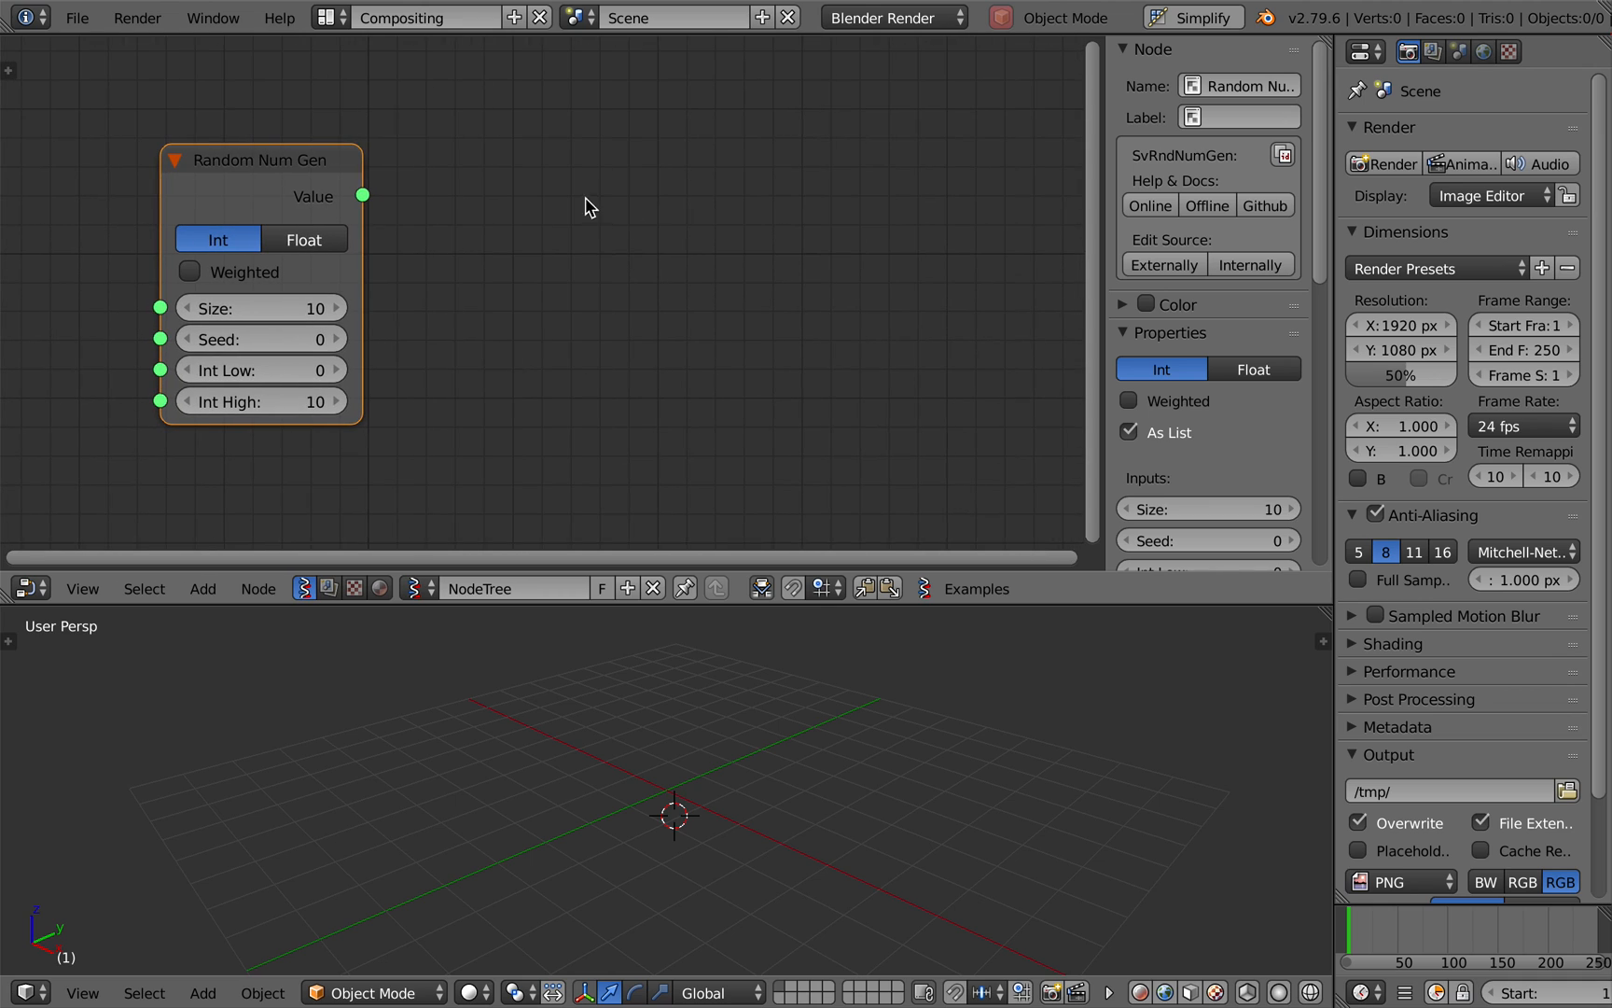
key(shift+a)
click(585, 191)
text(ste)
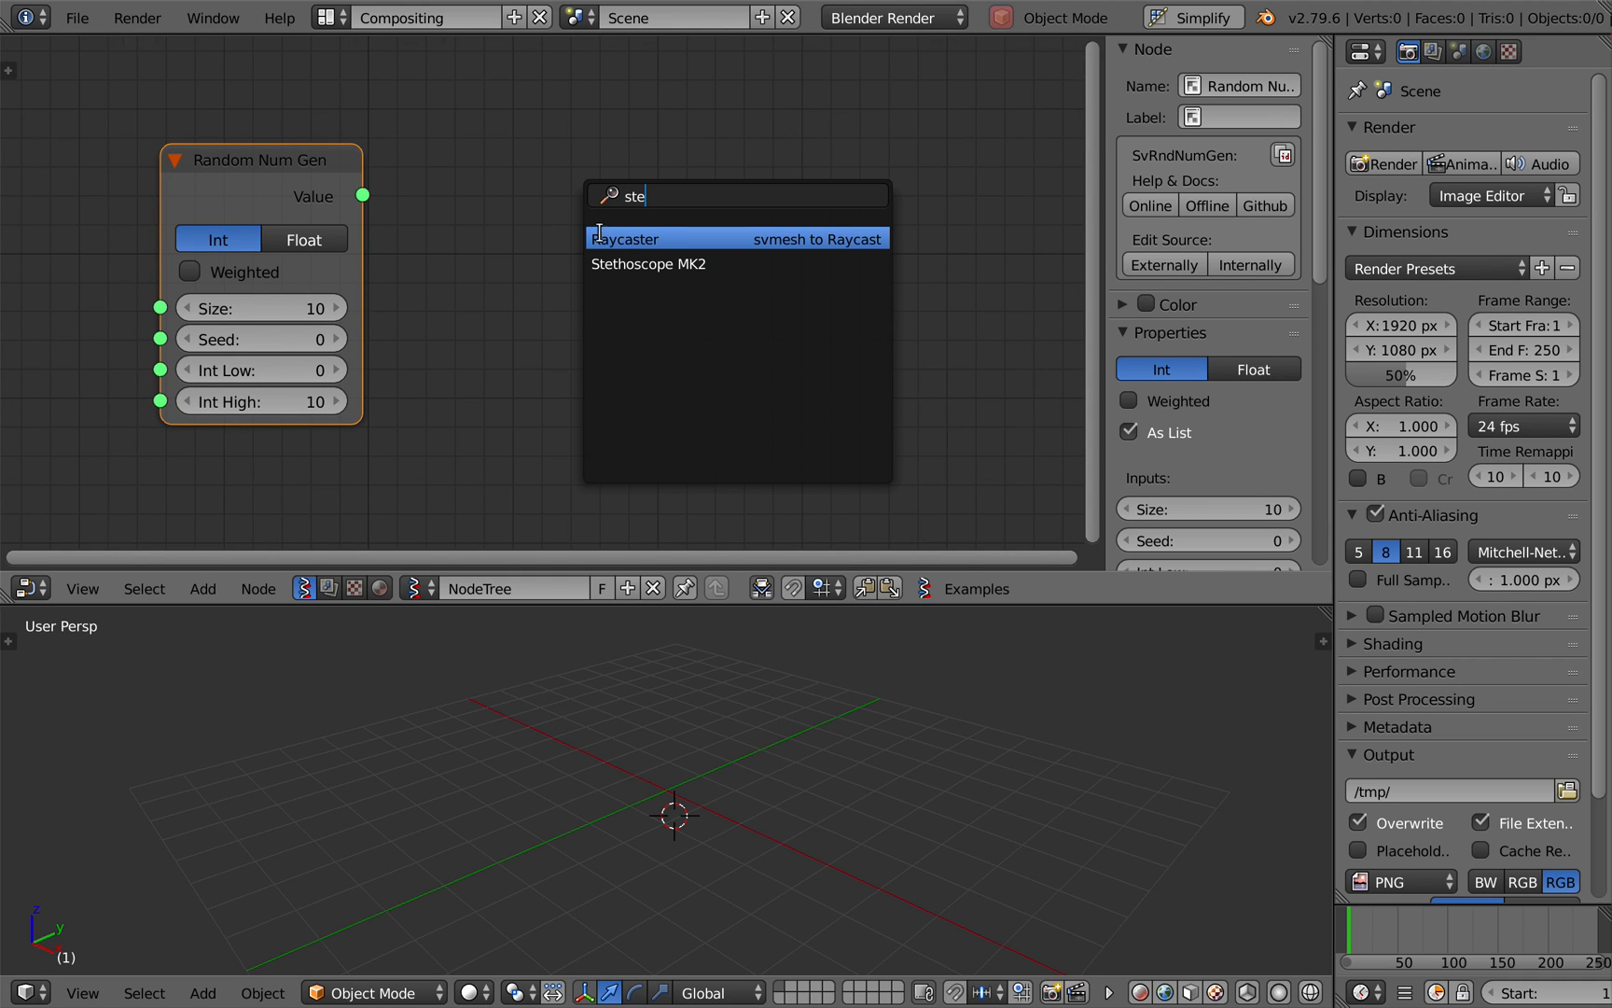
key(Down)
key(Return)
drag(363, 195, 488, 399)
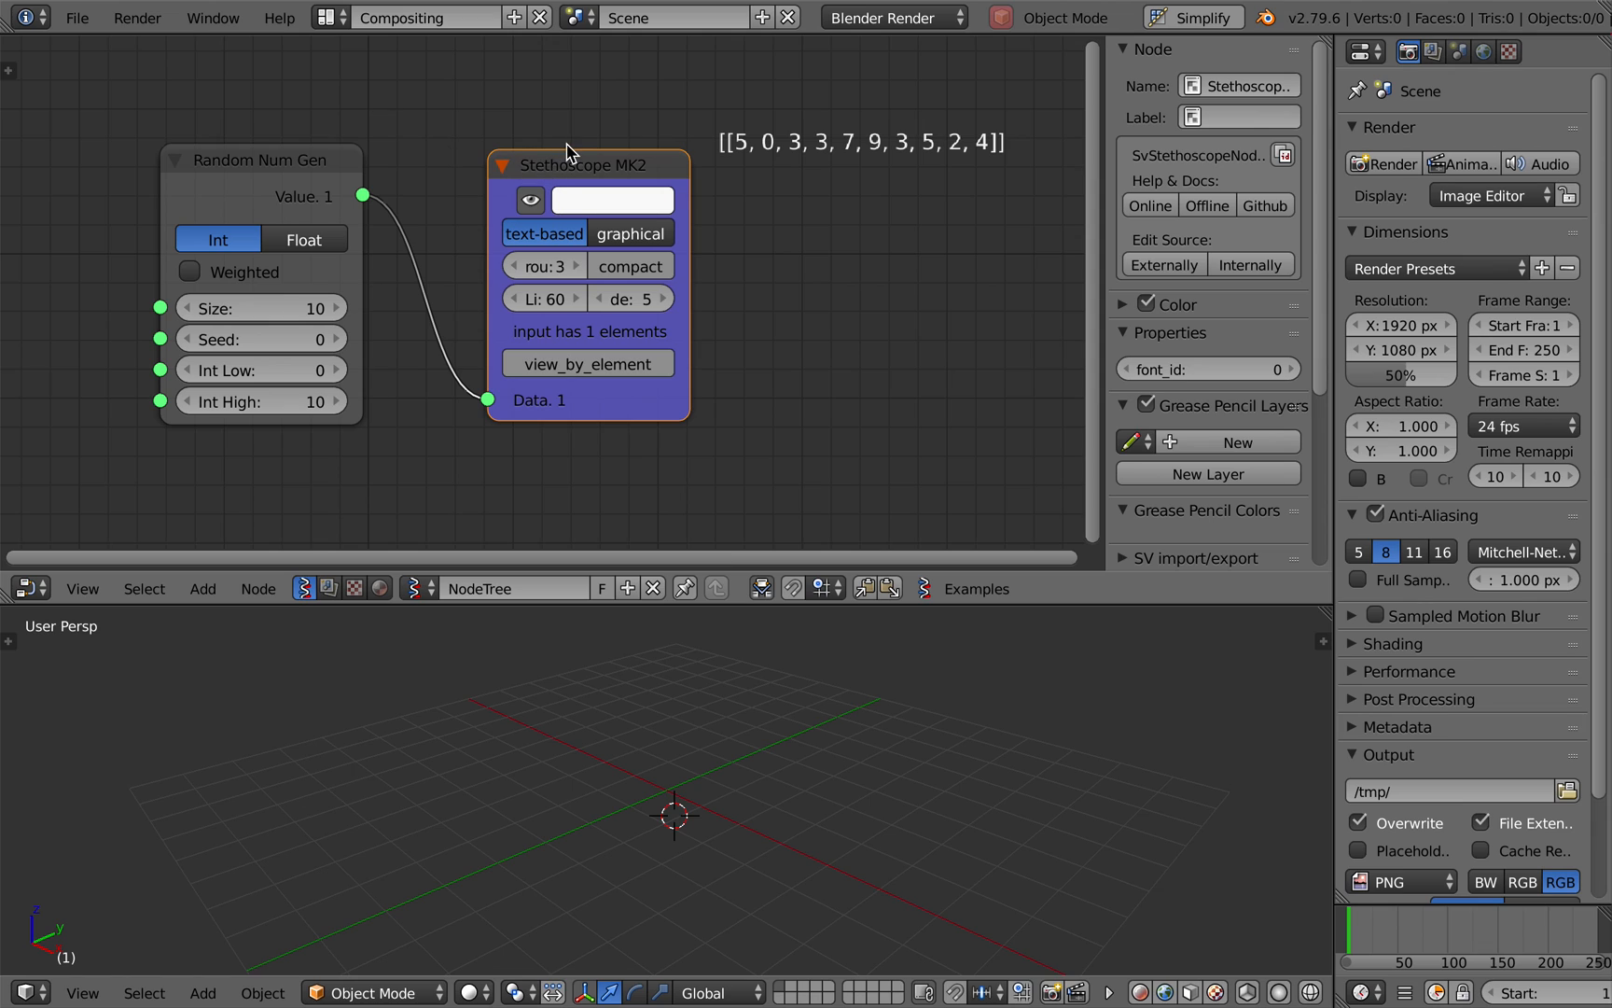
Set the stethoscope mk2 scale and xy multiplier to 1 in the Sverchok add-on preferences.
click(78, 18)
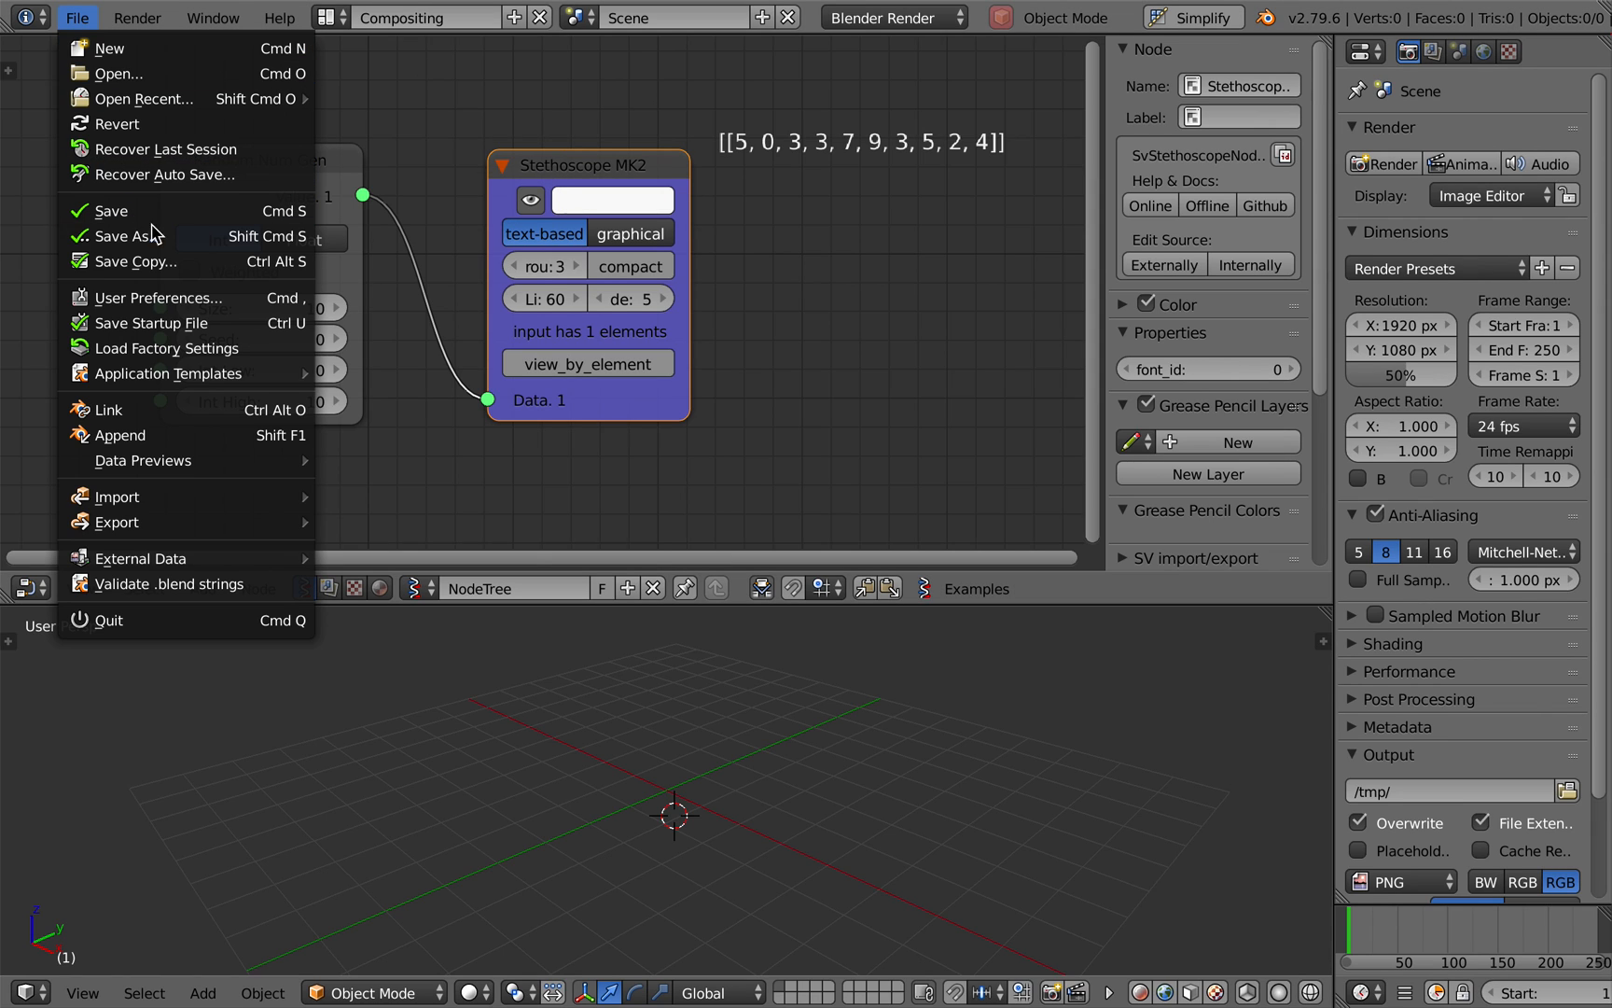
click(179, 297)
click(165, 89)
text(sve)
key(Return)
click(231, 103)
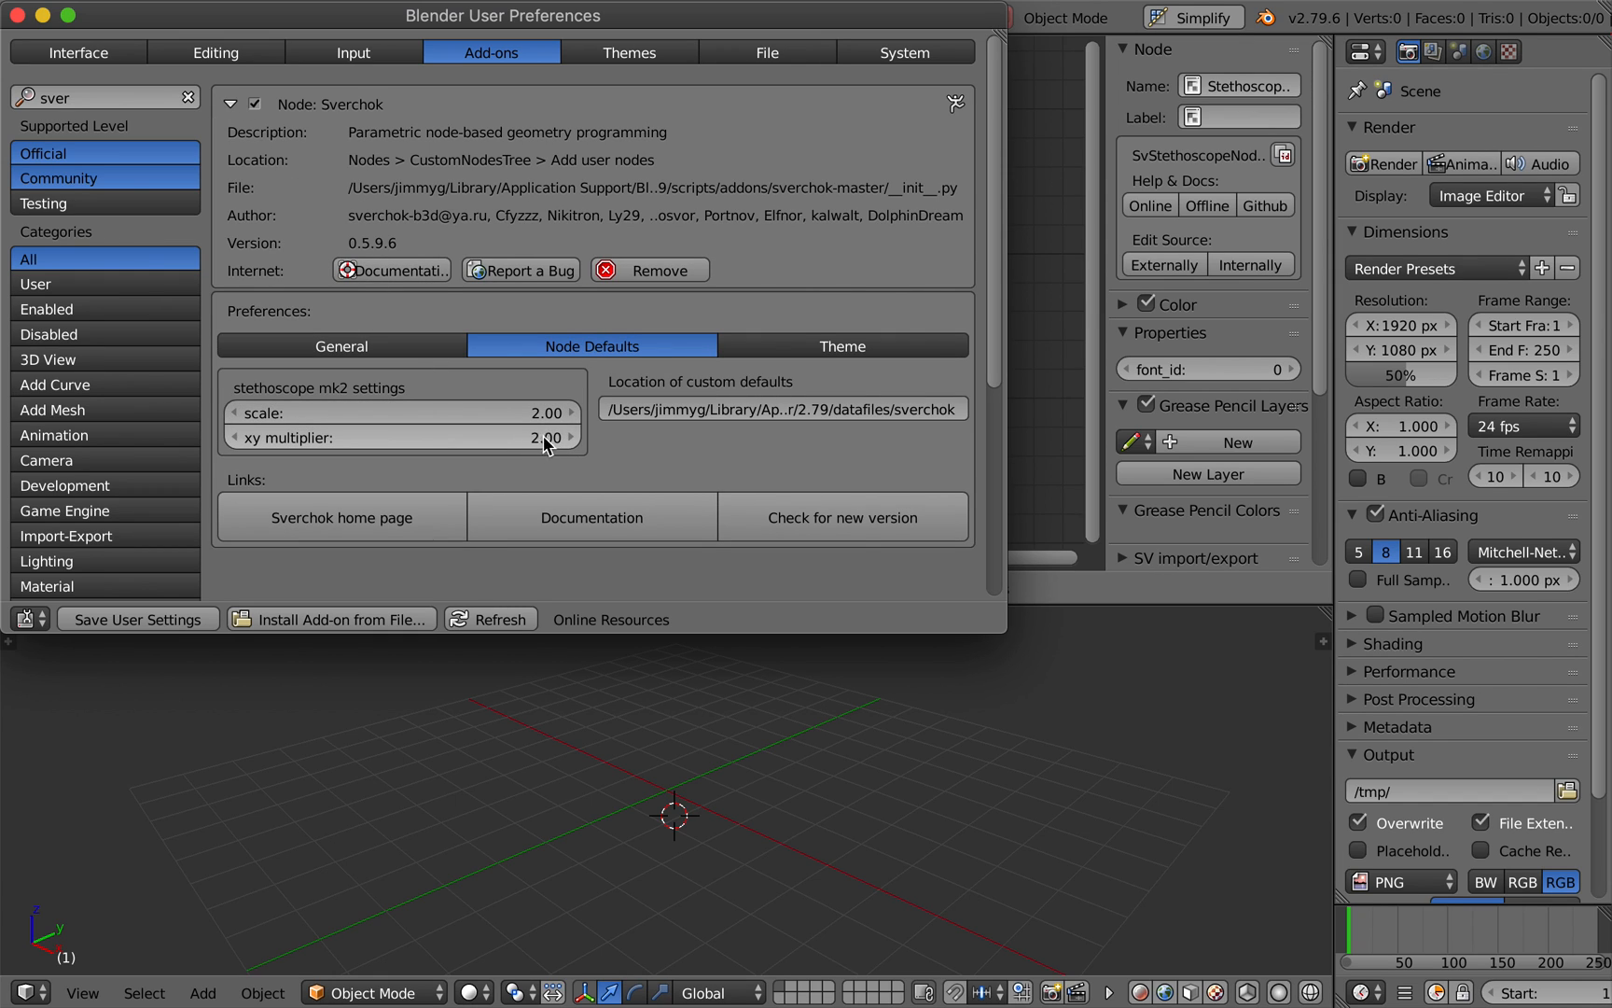
click(518, 412)
text(1)
key(Return)
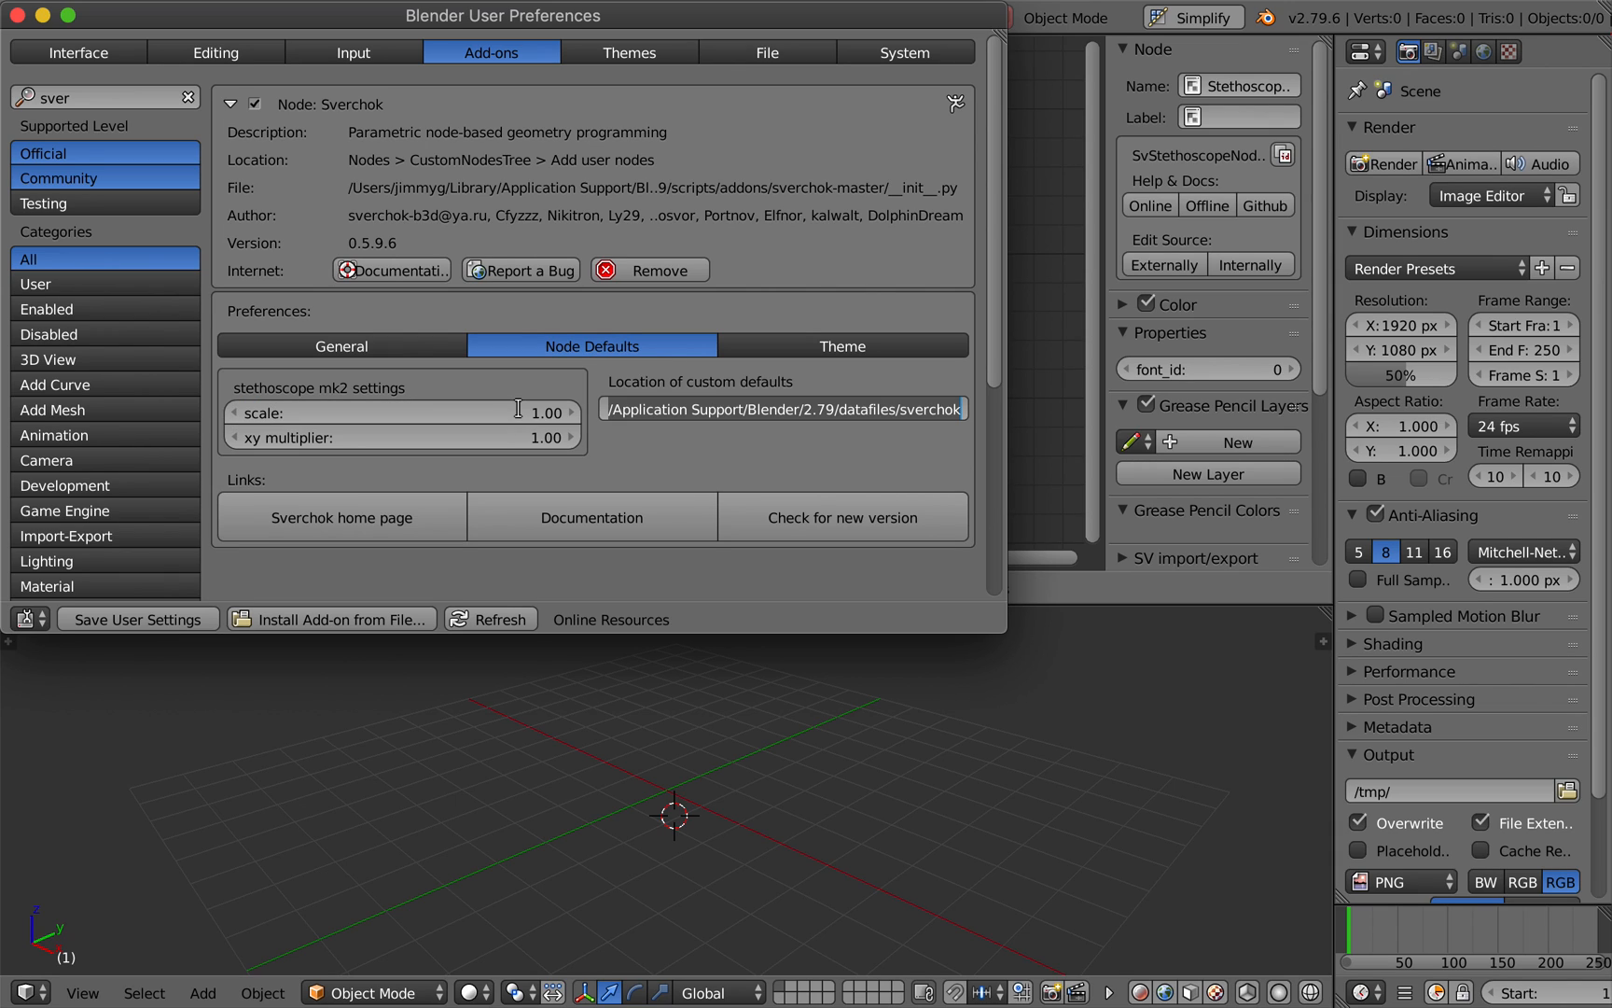
click(258, 569)
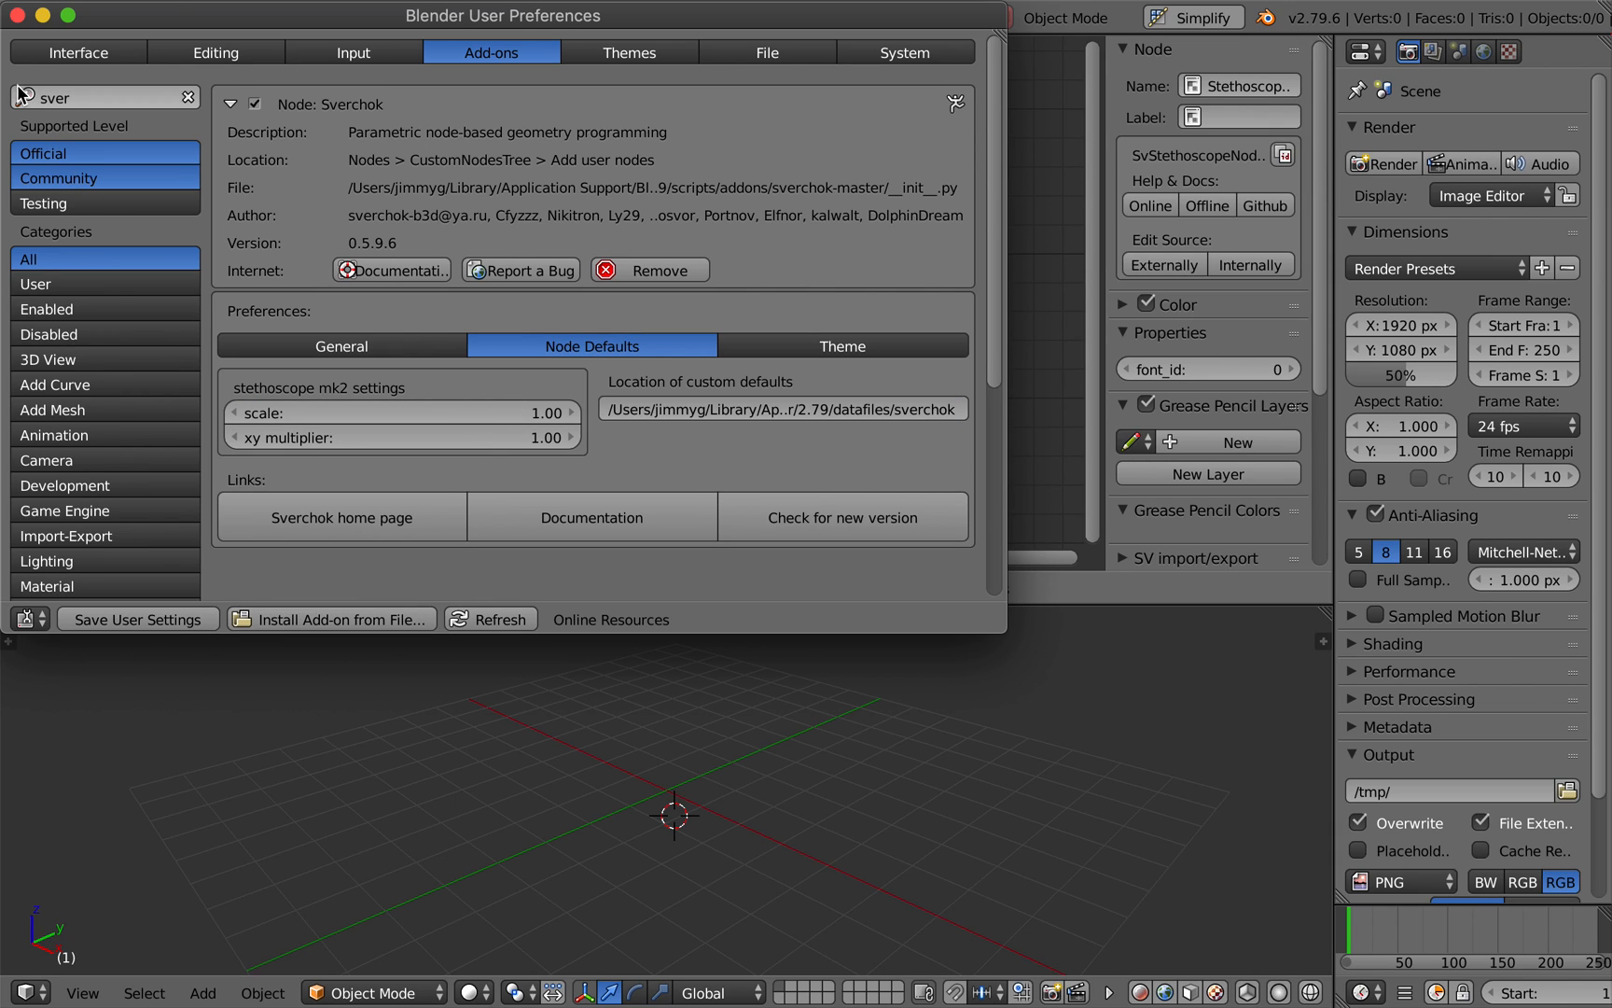
click(17, 14)
Reopen the recent file odd-even_001.blend and move the Stethoscope MK2 node farther away from Random Num Gen.
click(77, 18)
mouse_move(168, 101)
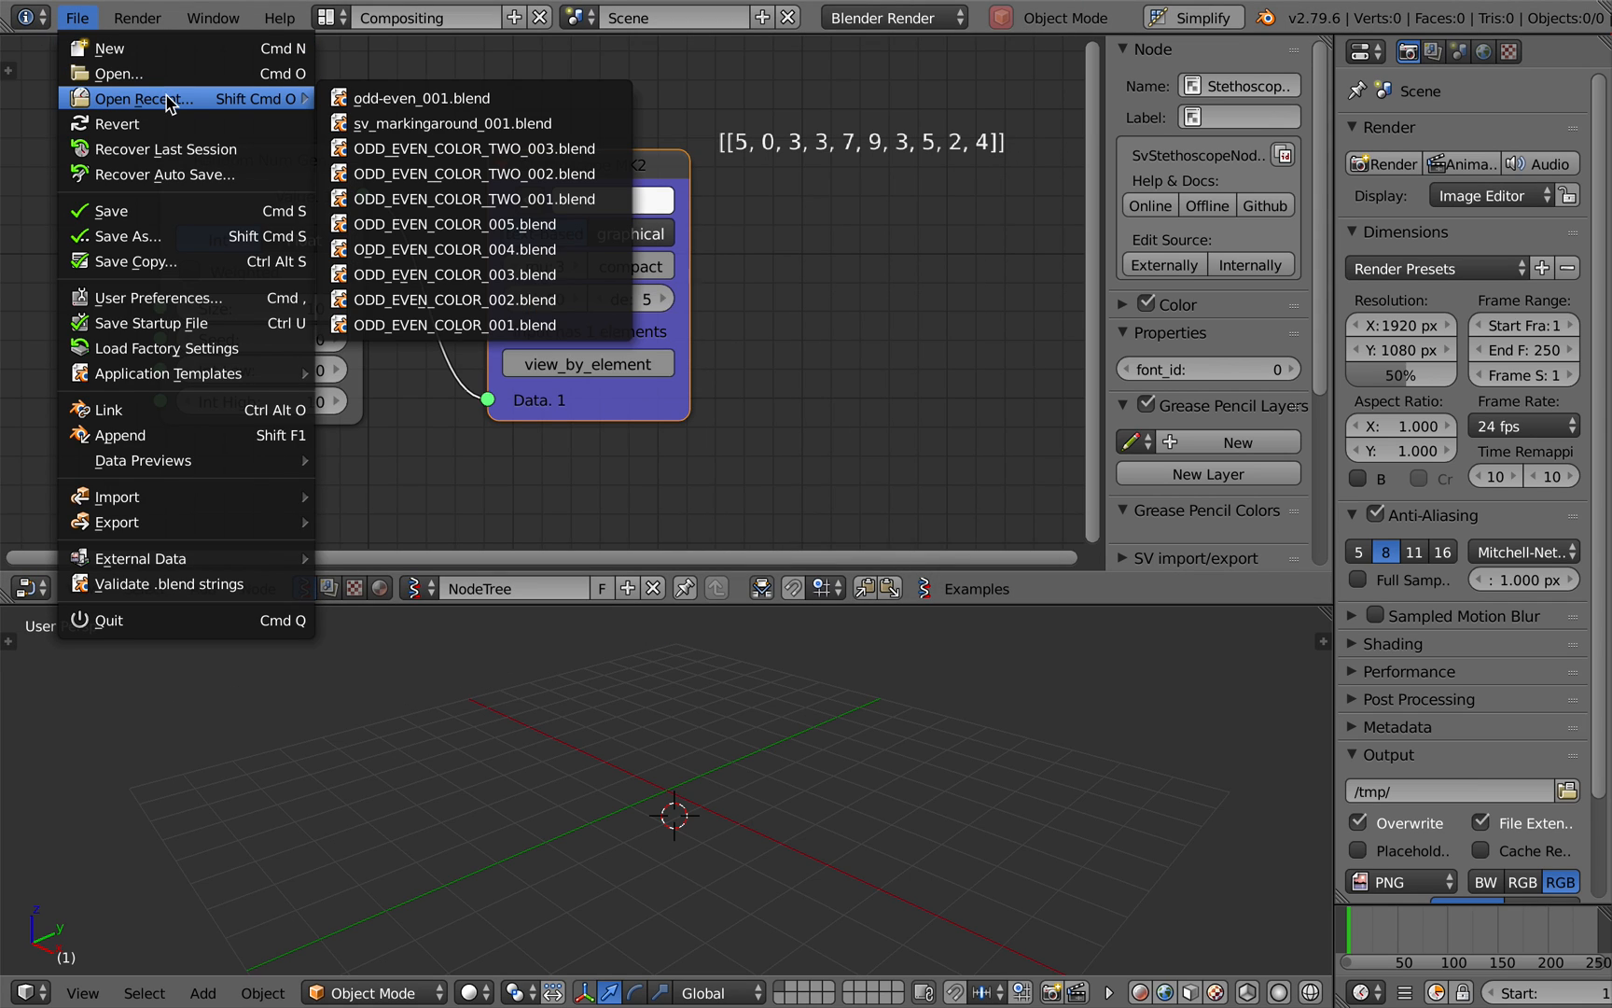
click(420, 98)
drag(613, 172, 819, 206)
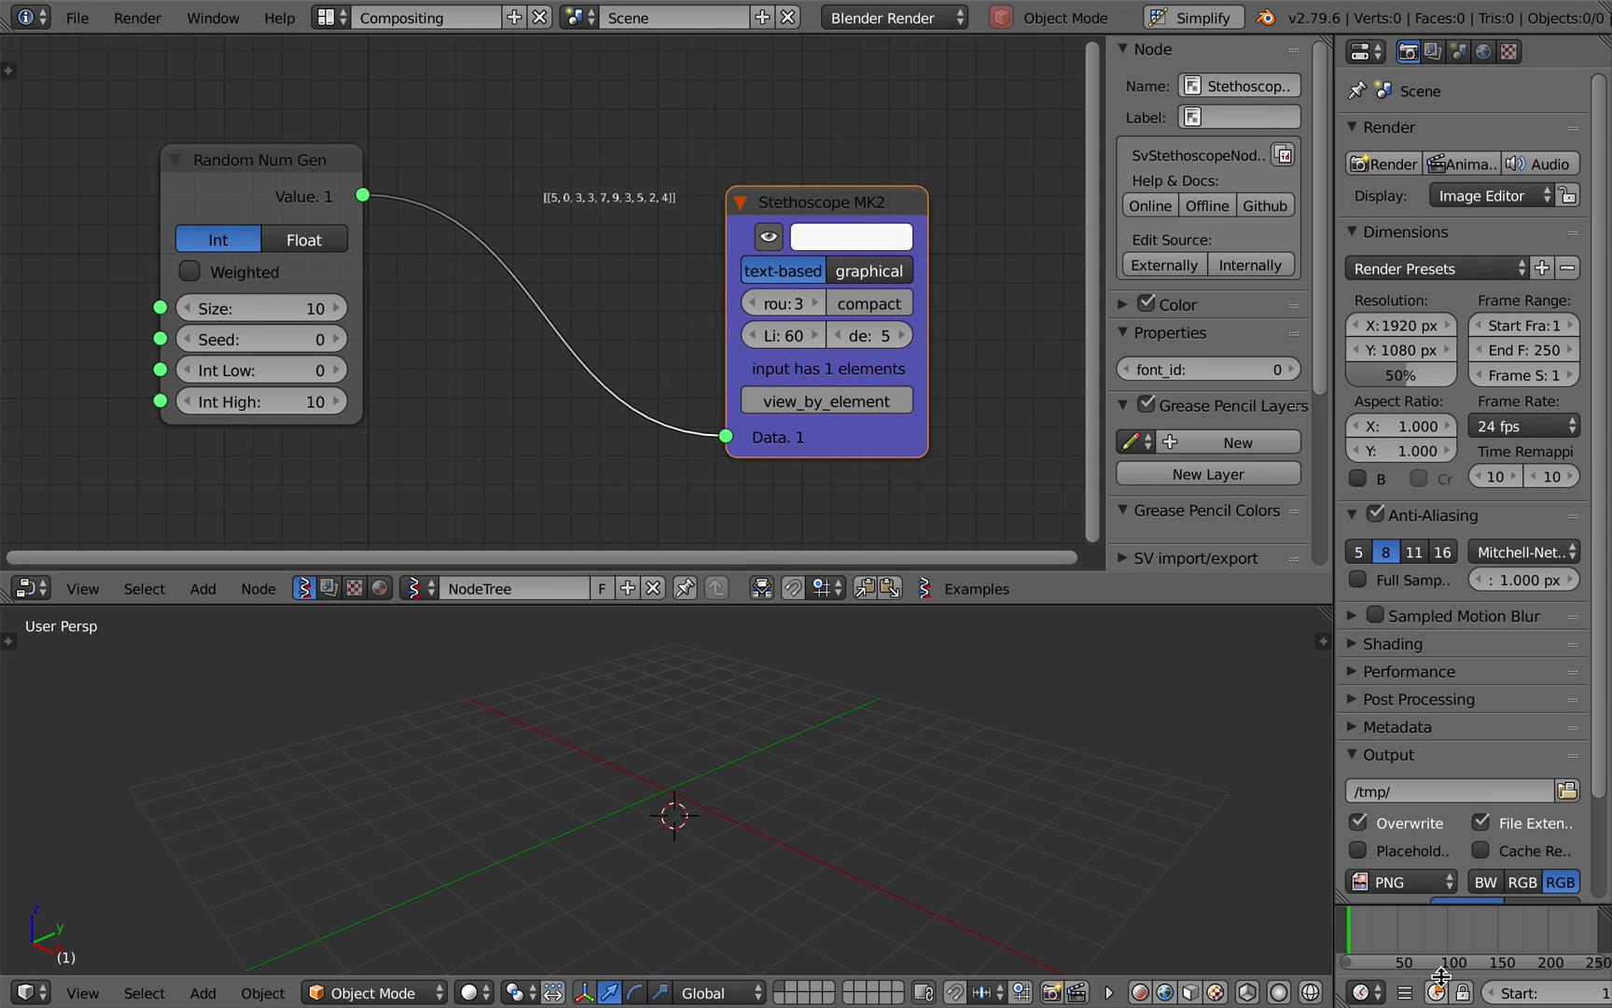
Set the stethoscope mk2 scale and xy multiplier to 2 in the Sverchok add-on preferences.
click(77, 18)
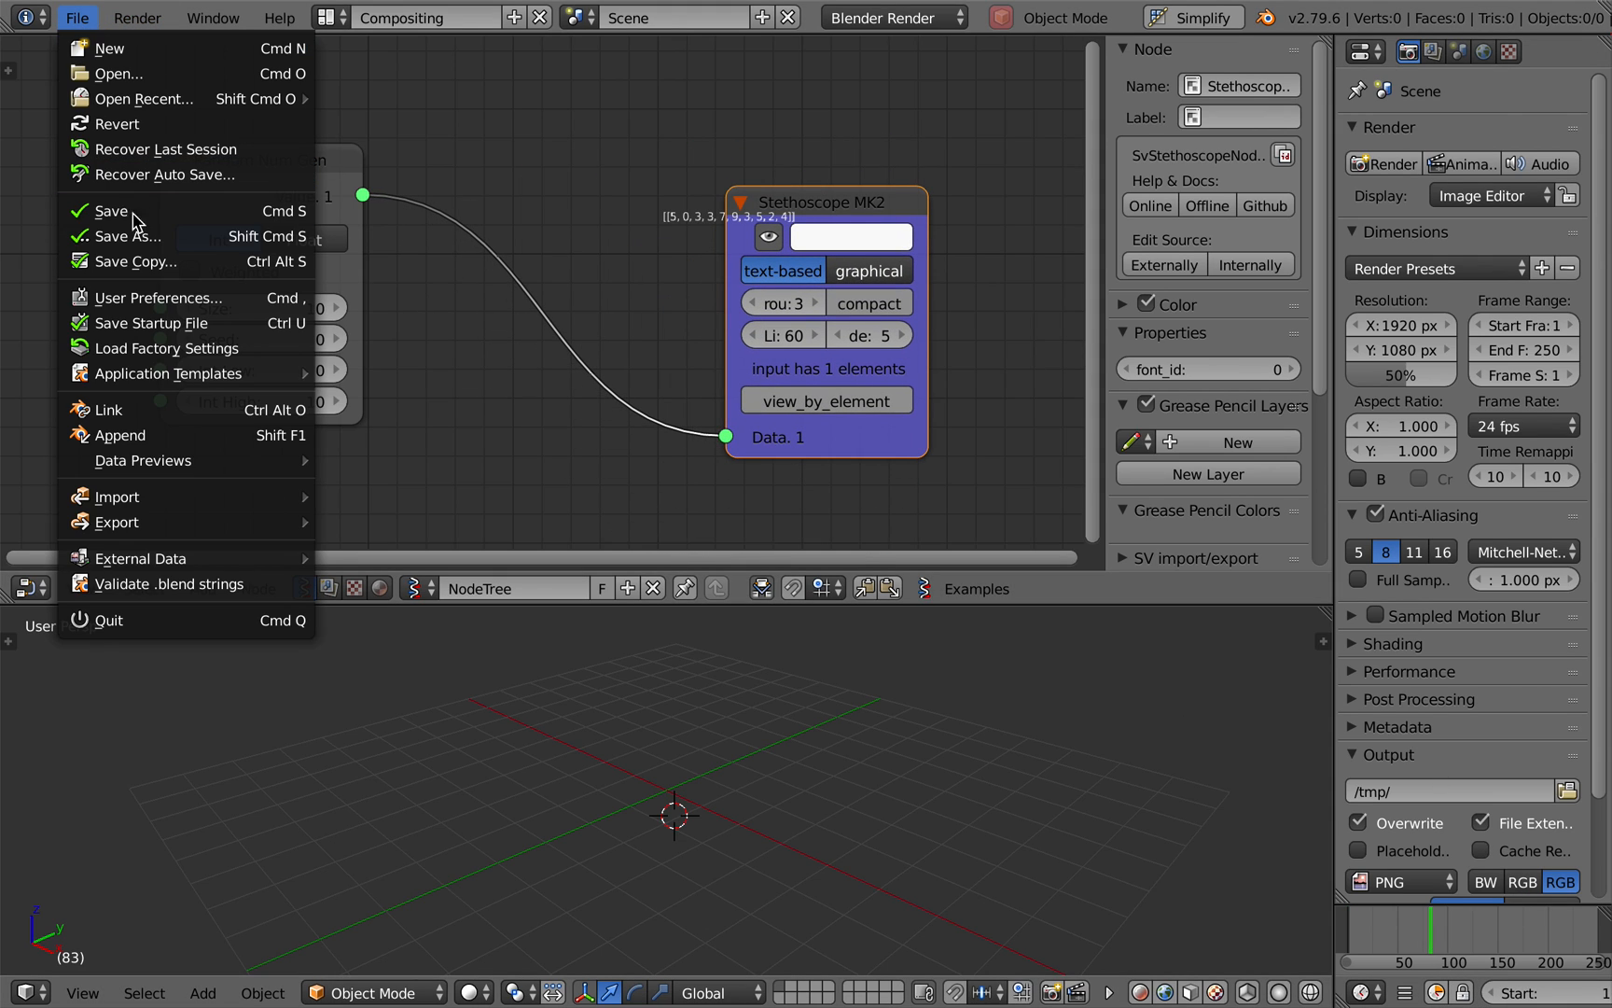
click(158, 296)
click(166, 95)
text(sve)
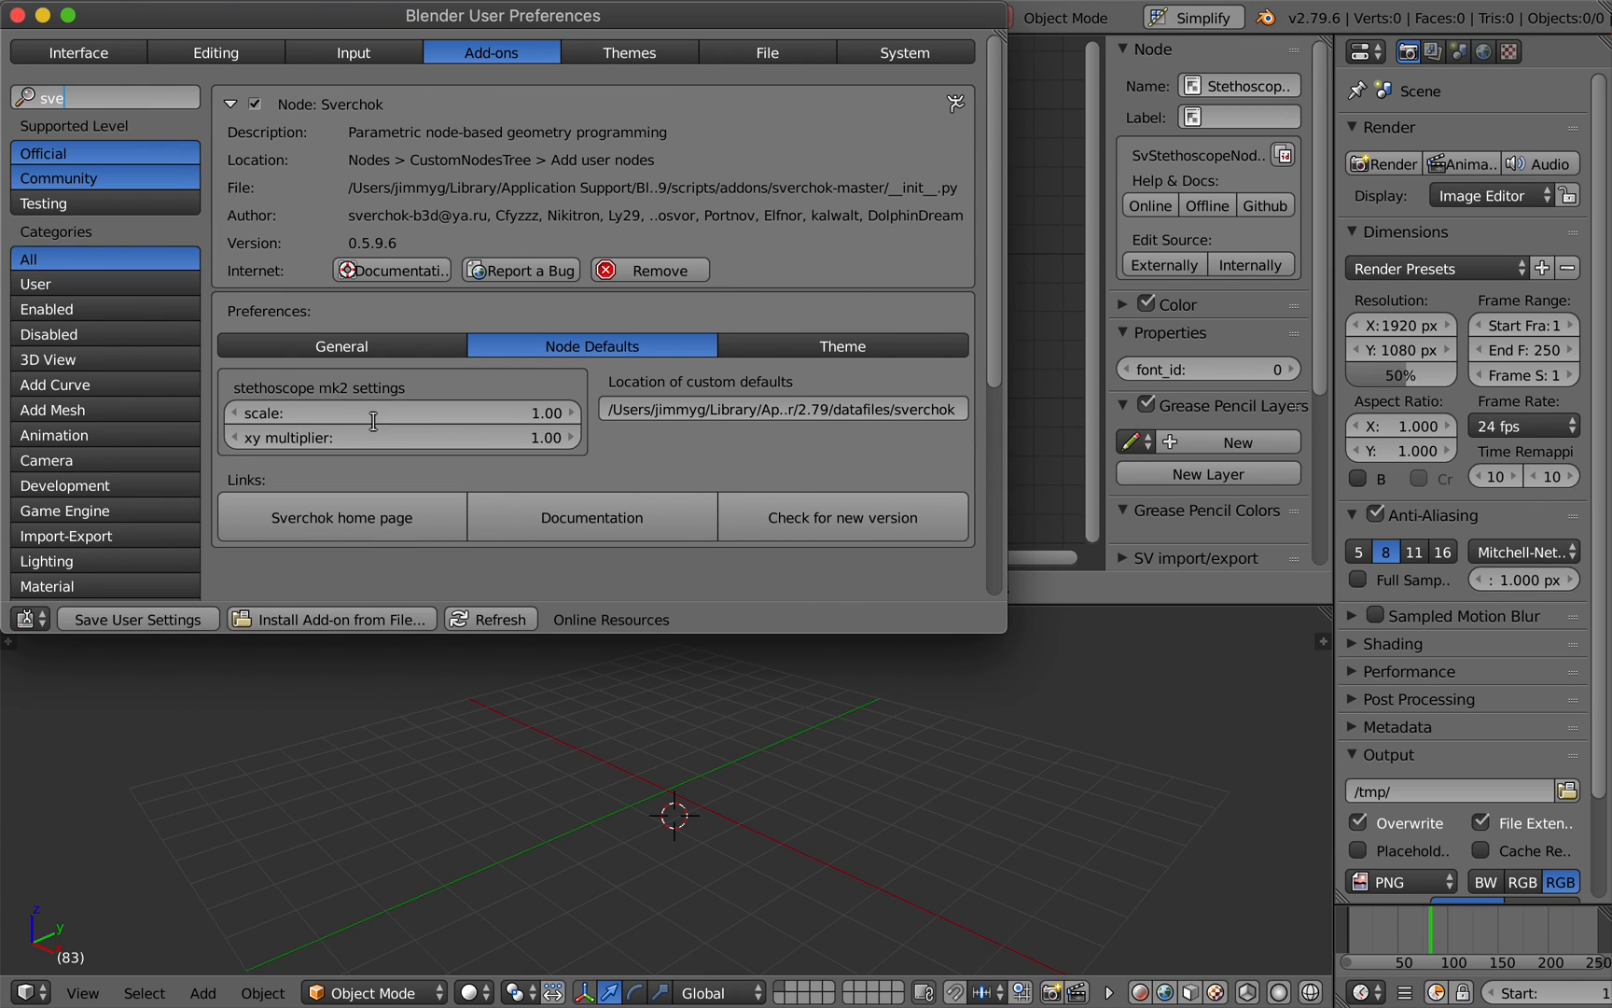
key(Return)
click(420, 417)
text(2)
key(Tab)
text(2)
key(Return)
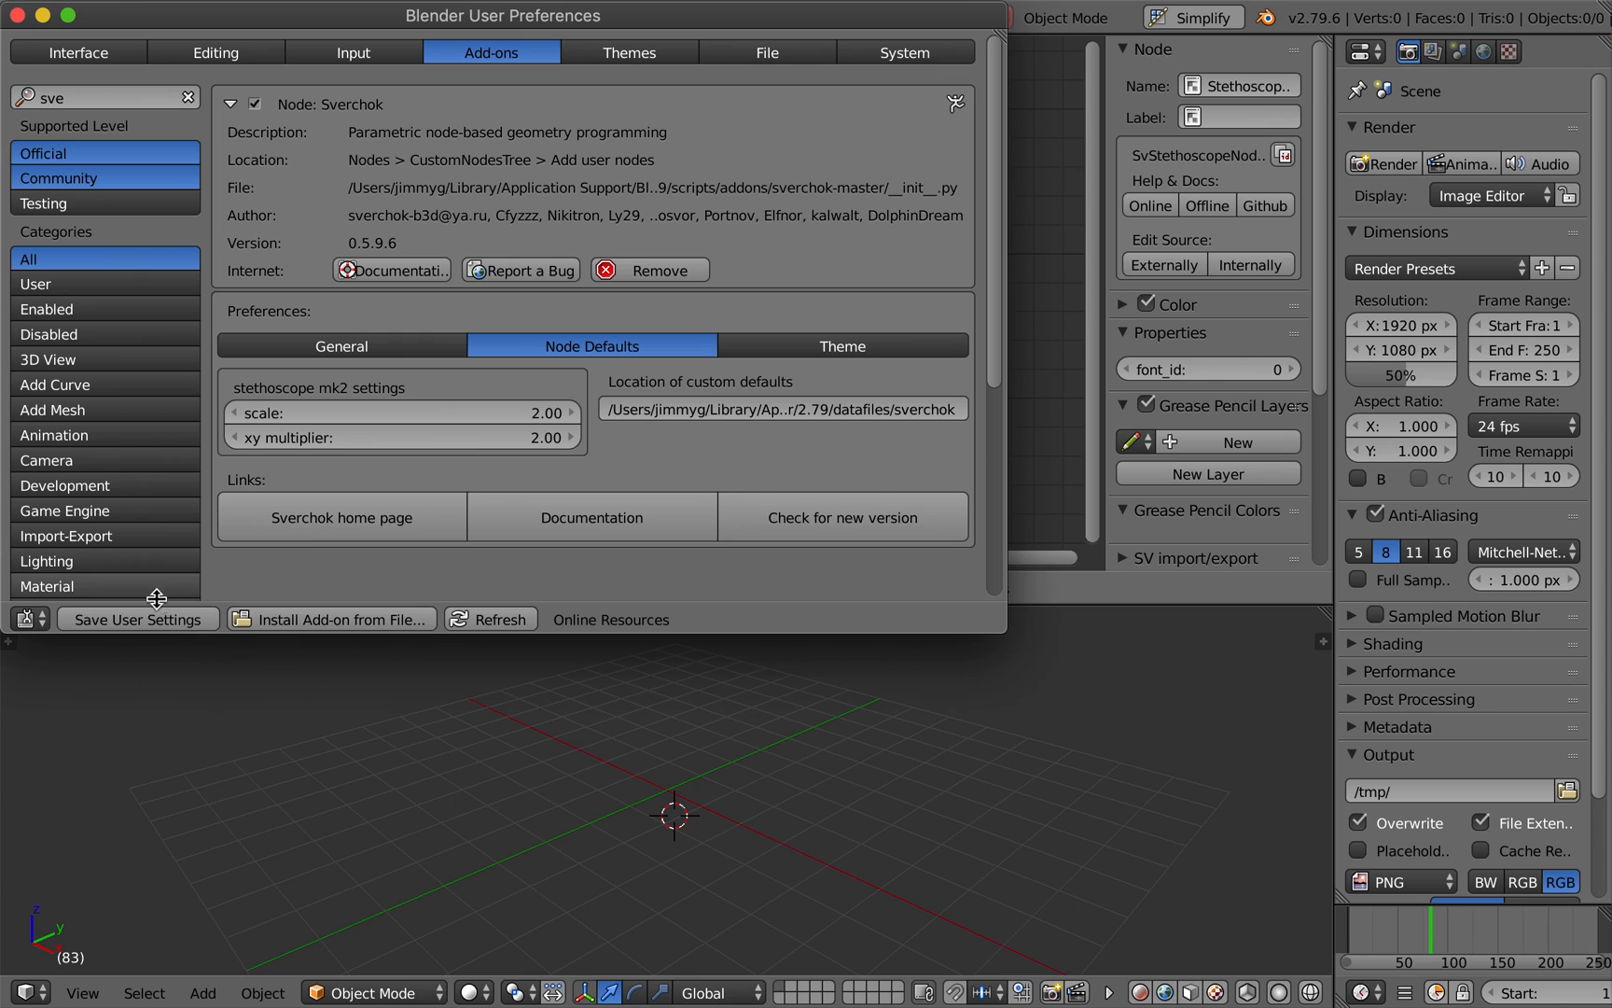
click(17, 15)
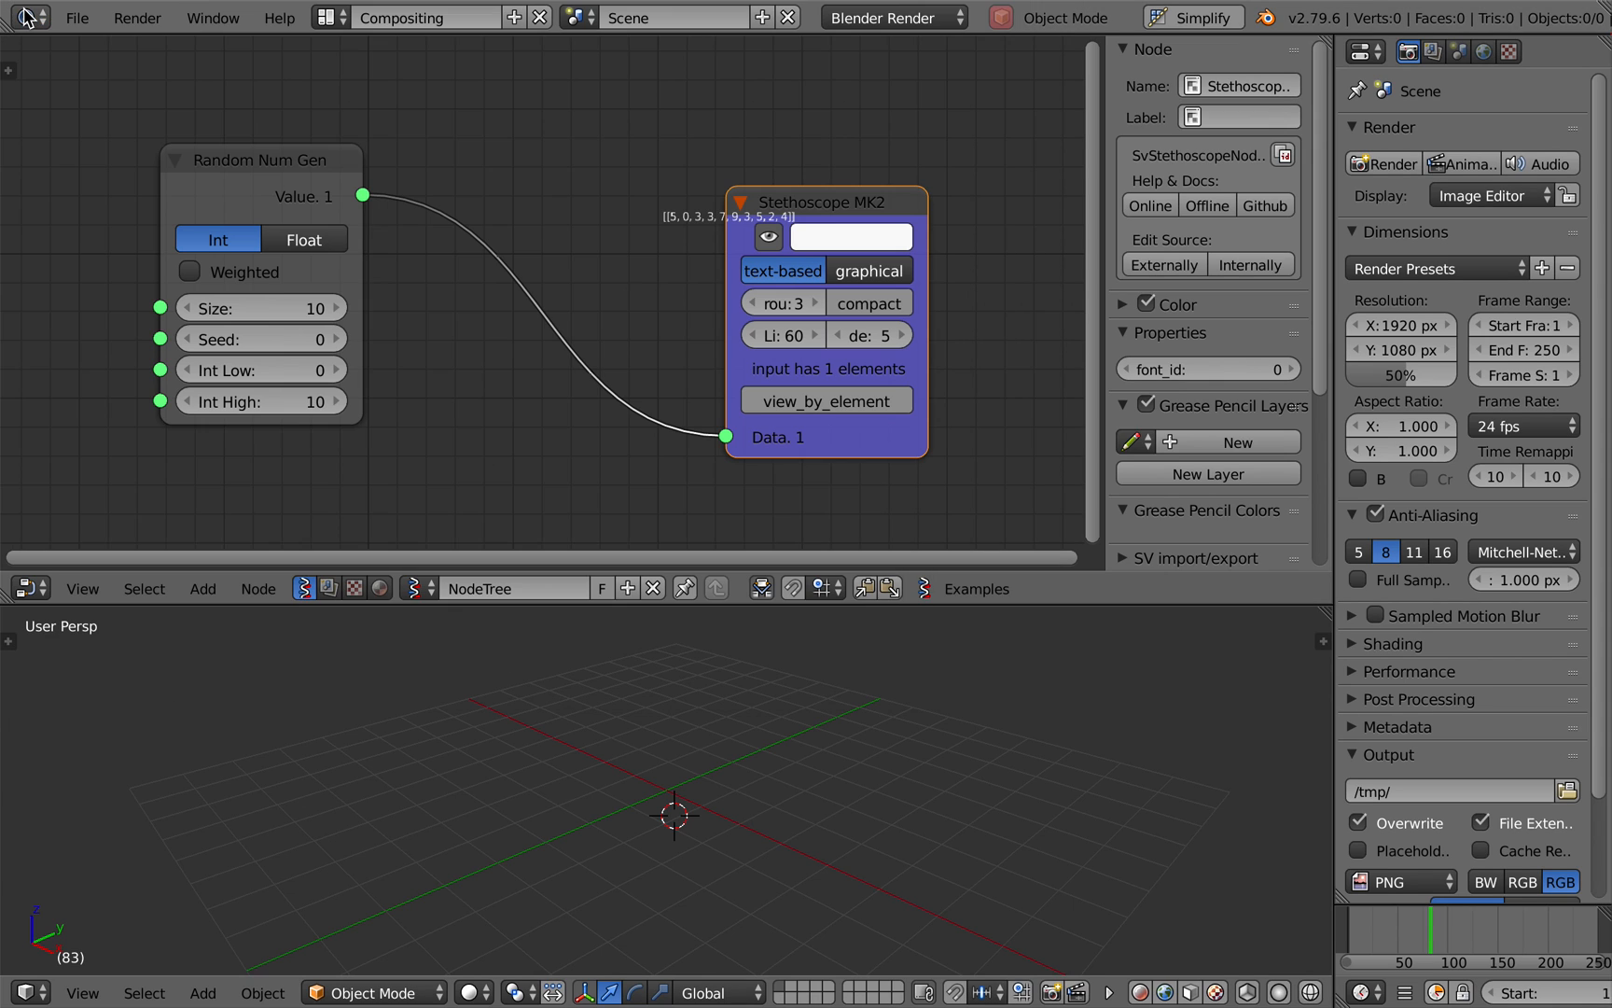
Reload odd-even_001.blend from the recently opened files.
click(77, 18)
mouse_move(149, 98)
click(464, 101)
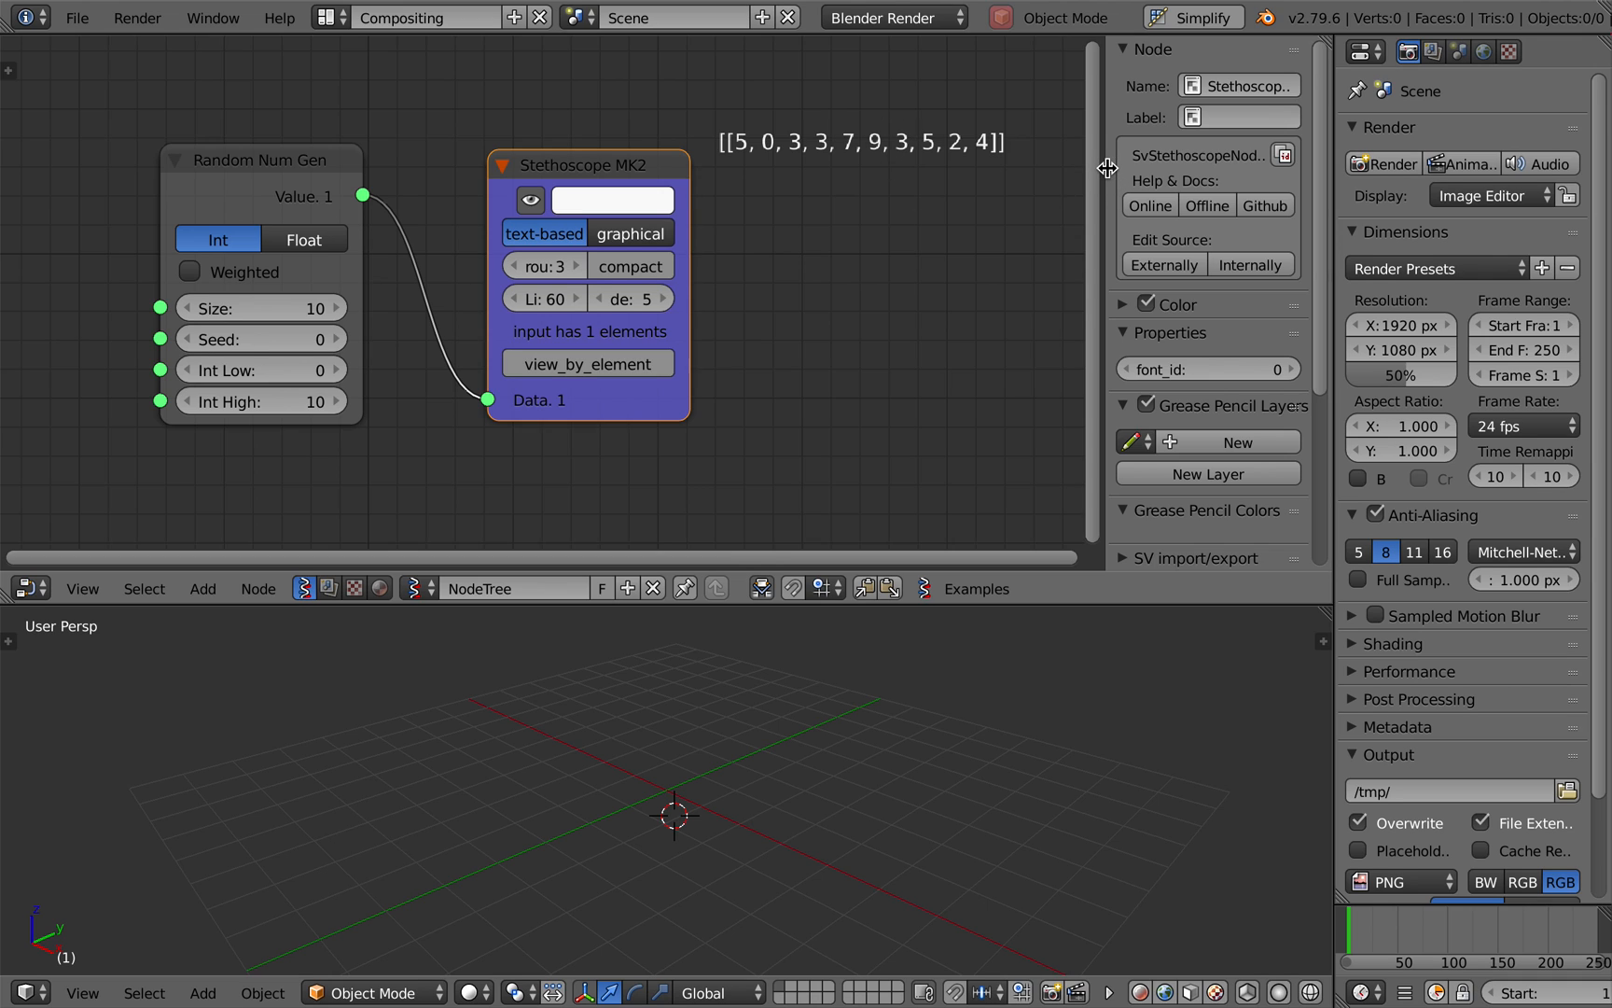
Hide the node editor's properties sidebar and set the Random Num Gen node's Size to 25.
key(n)
scroll(996, 196, down, 2)
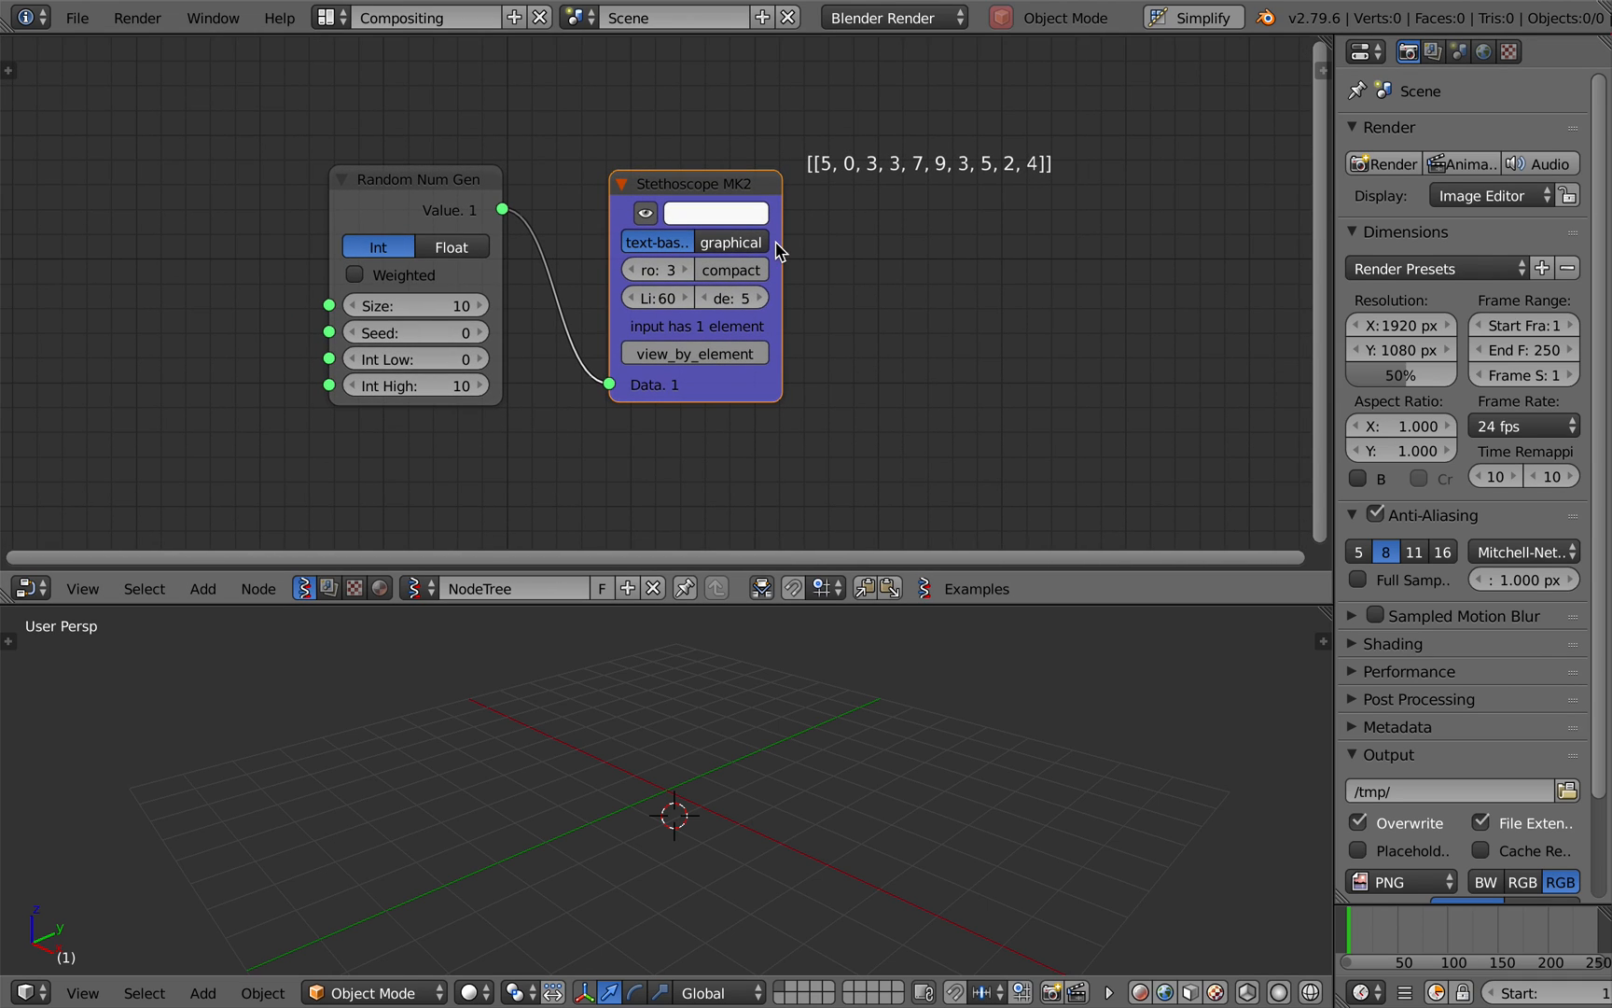
click(447, 304)
text(25)
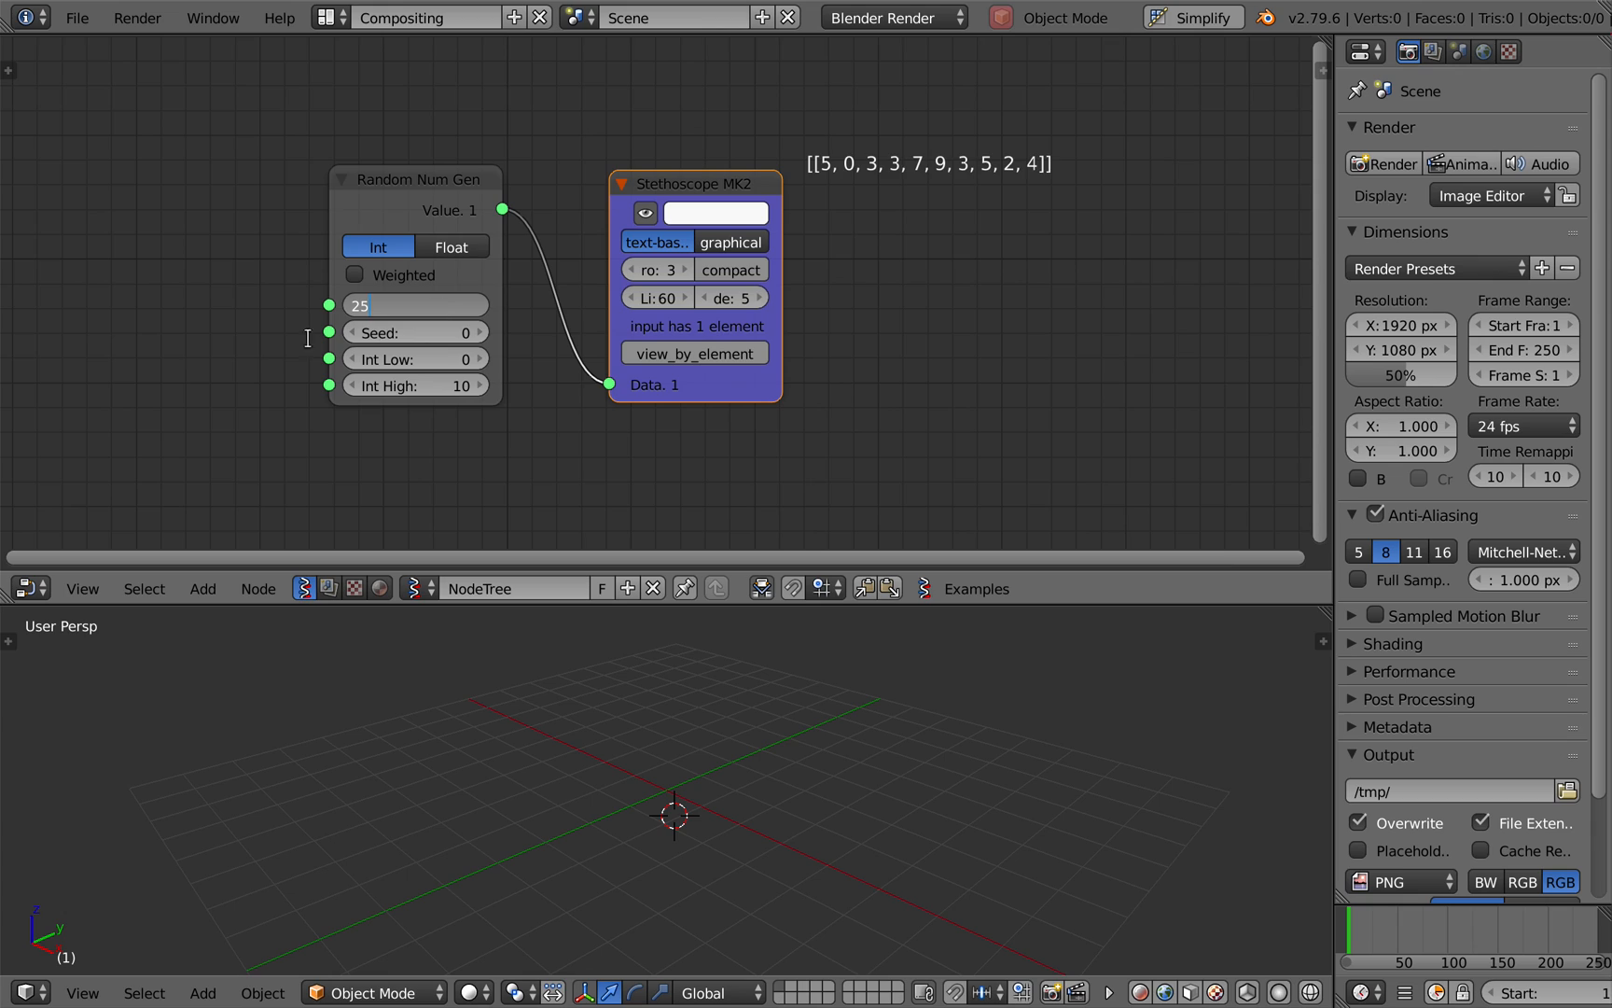
key(Return)
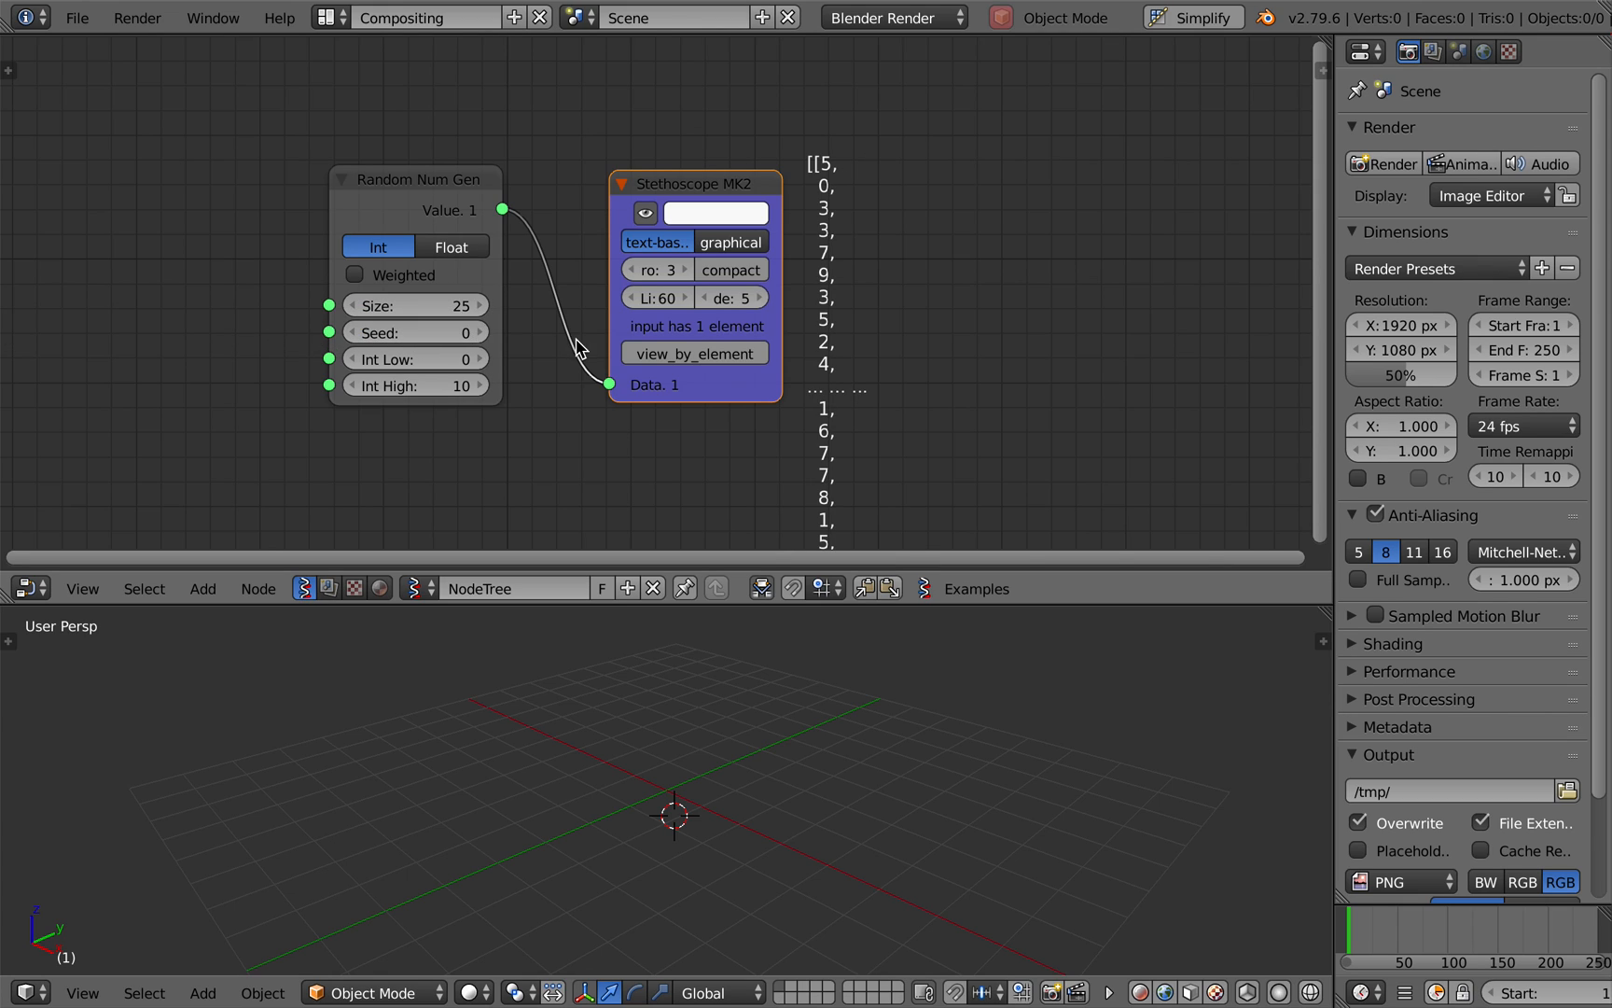
Switch the Stethoscope MK2 node's text output to compact and save the file.
click(761, 273)
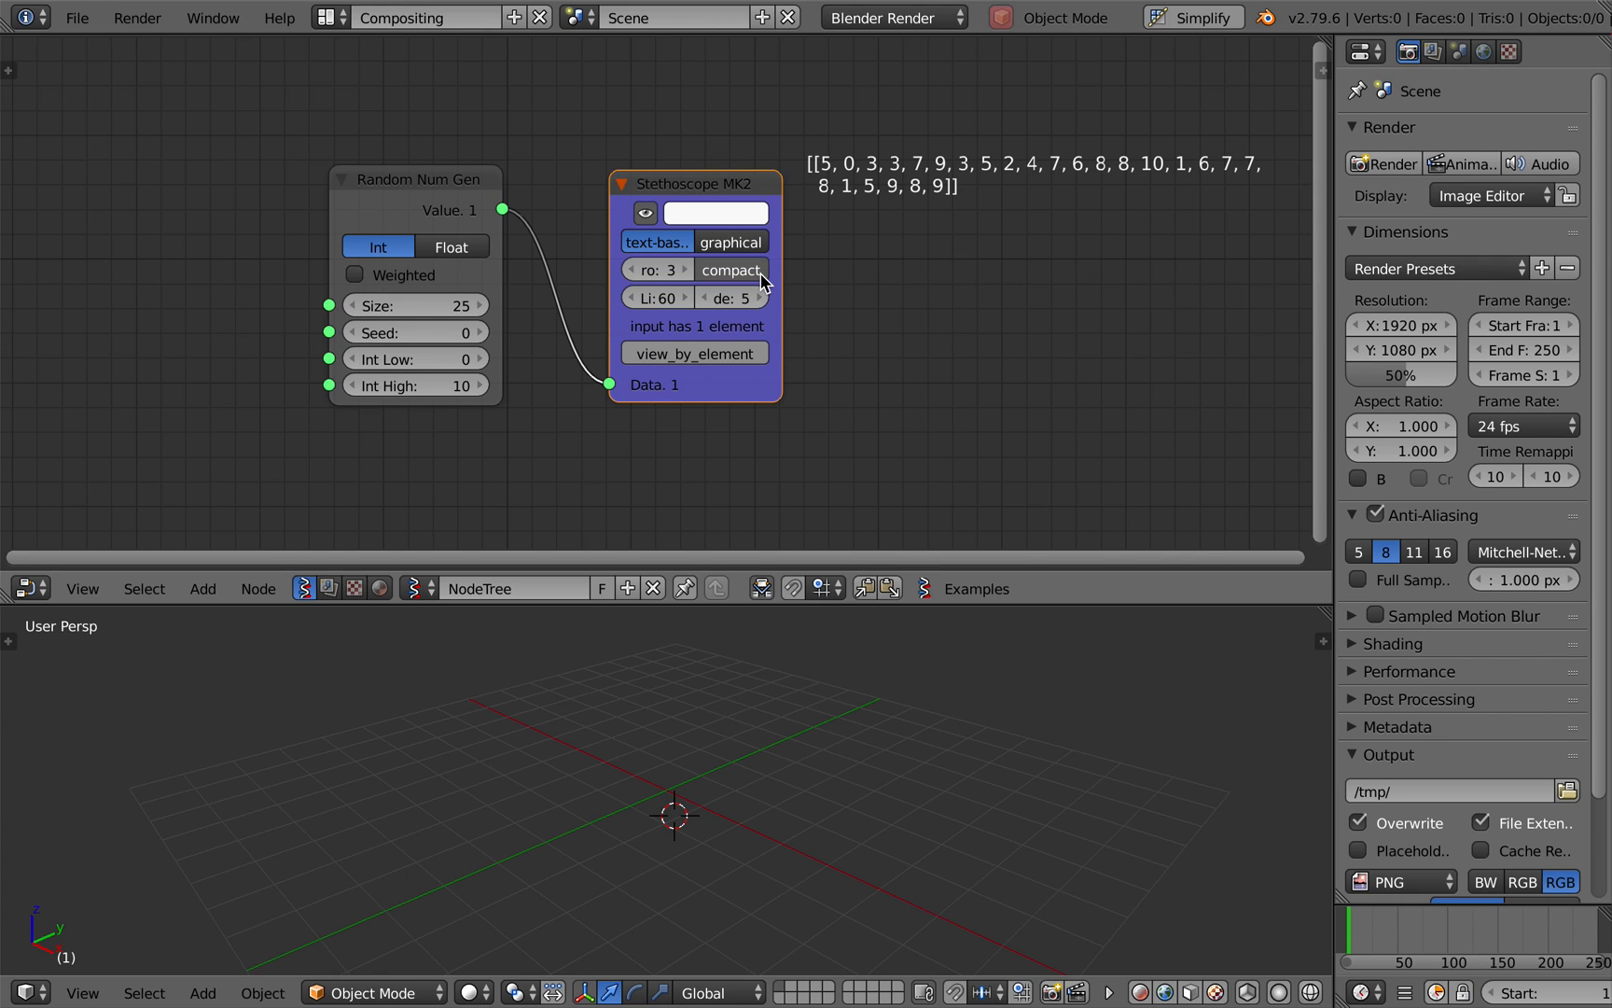
key(ctrl+s)
scroll(728, 192, right, 5)
scroll(728, 191, down, 1)
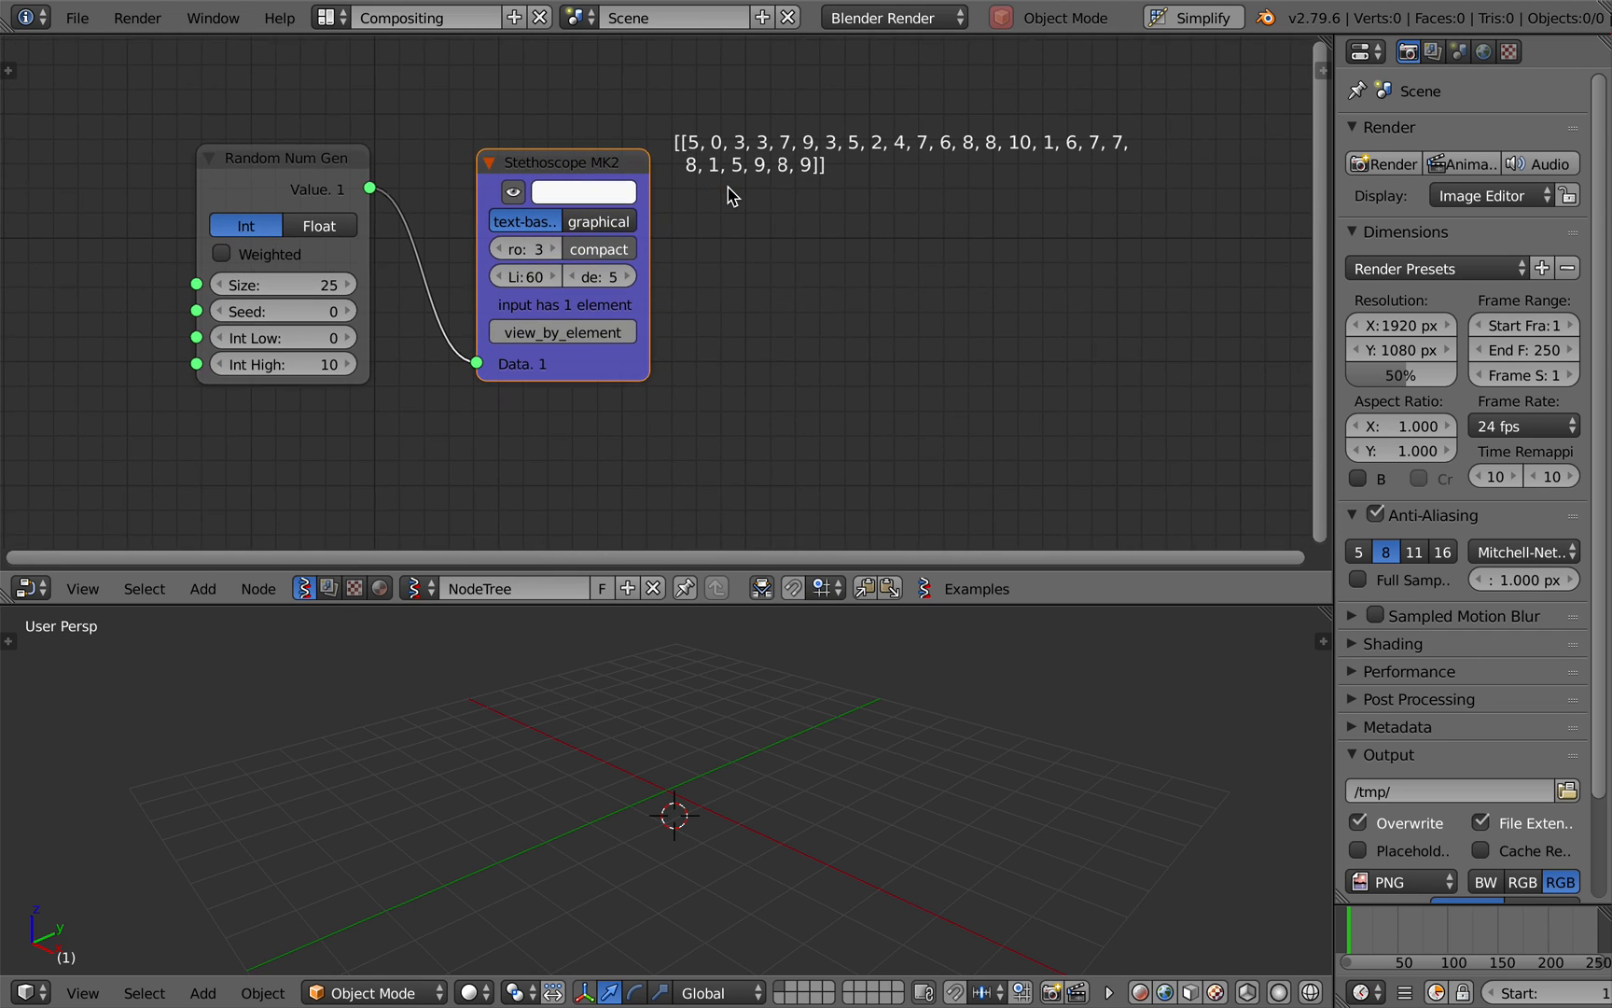
Set the Random Num Gen node's Int High to 100 and save the file.
click(310, 366)
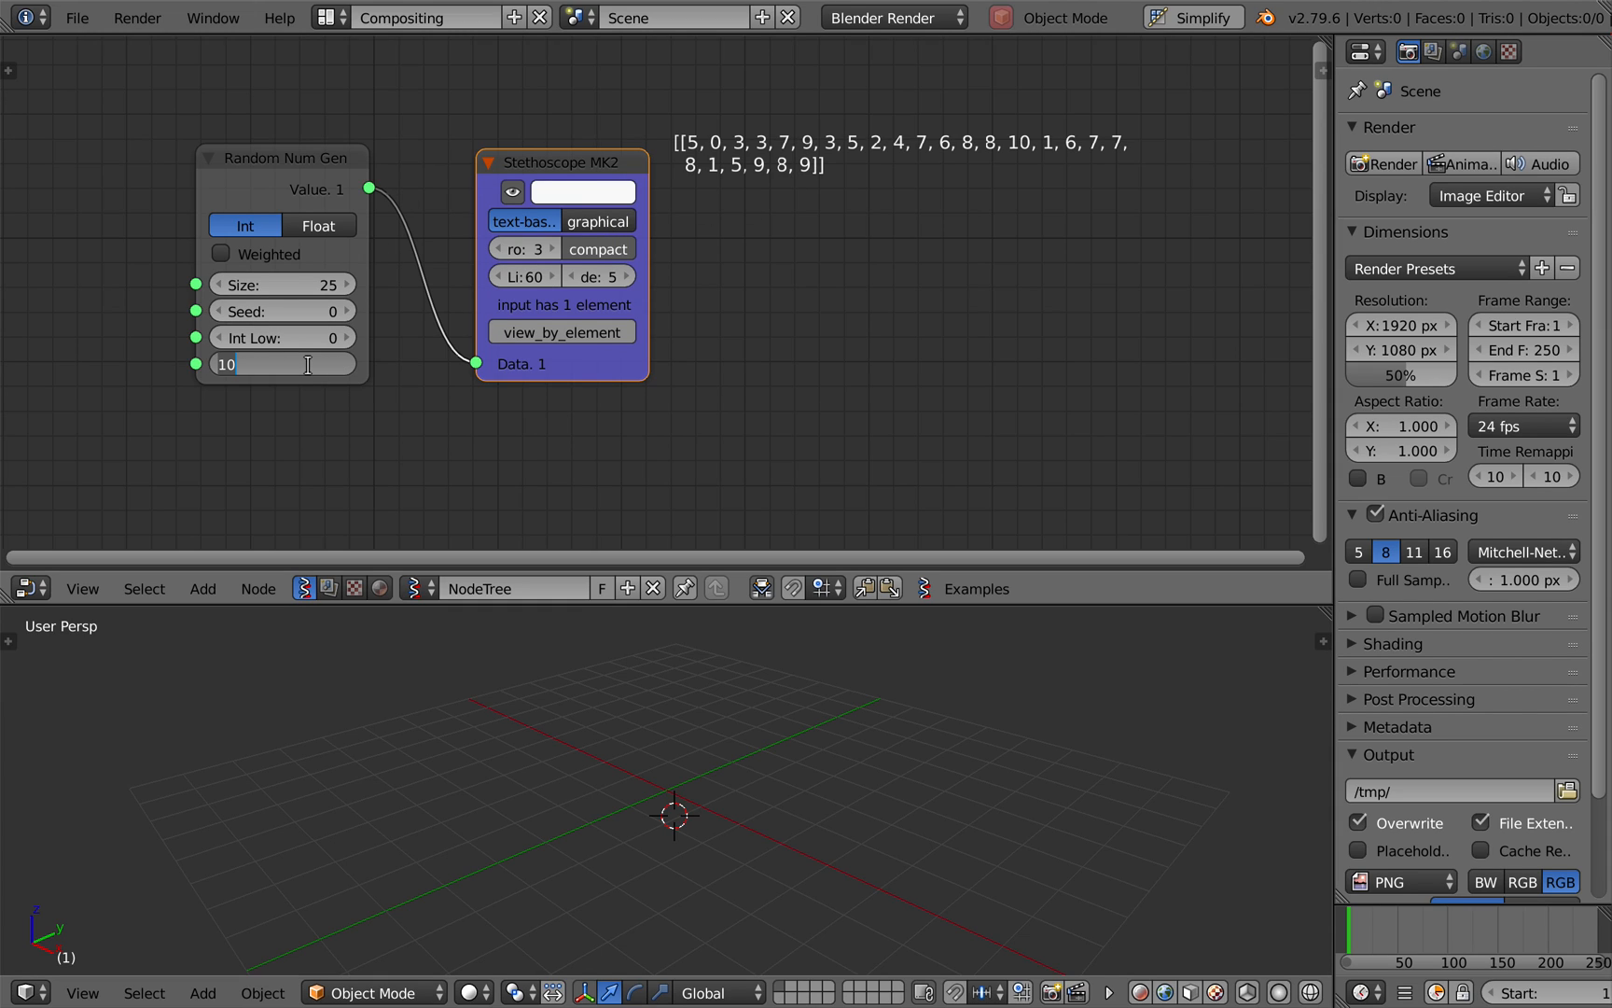
text(0)
key(Return)
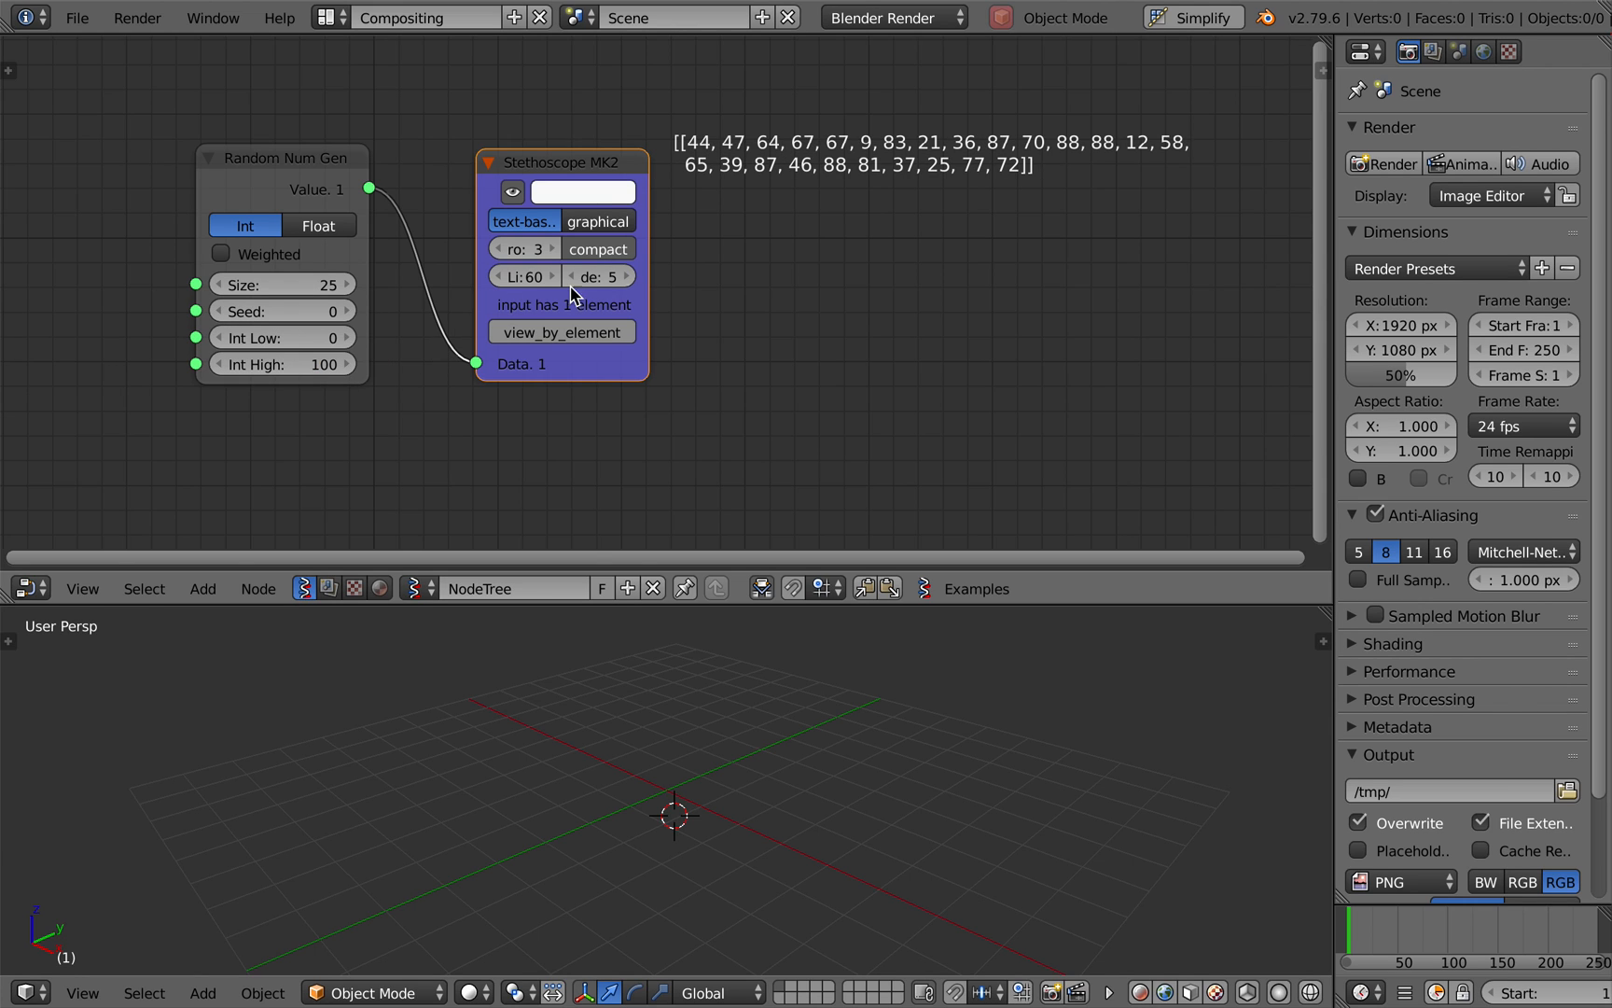
ctrl+scroll(728, 303, right, 3)
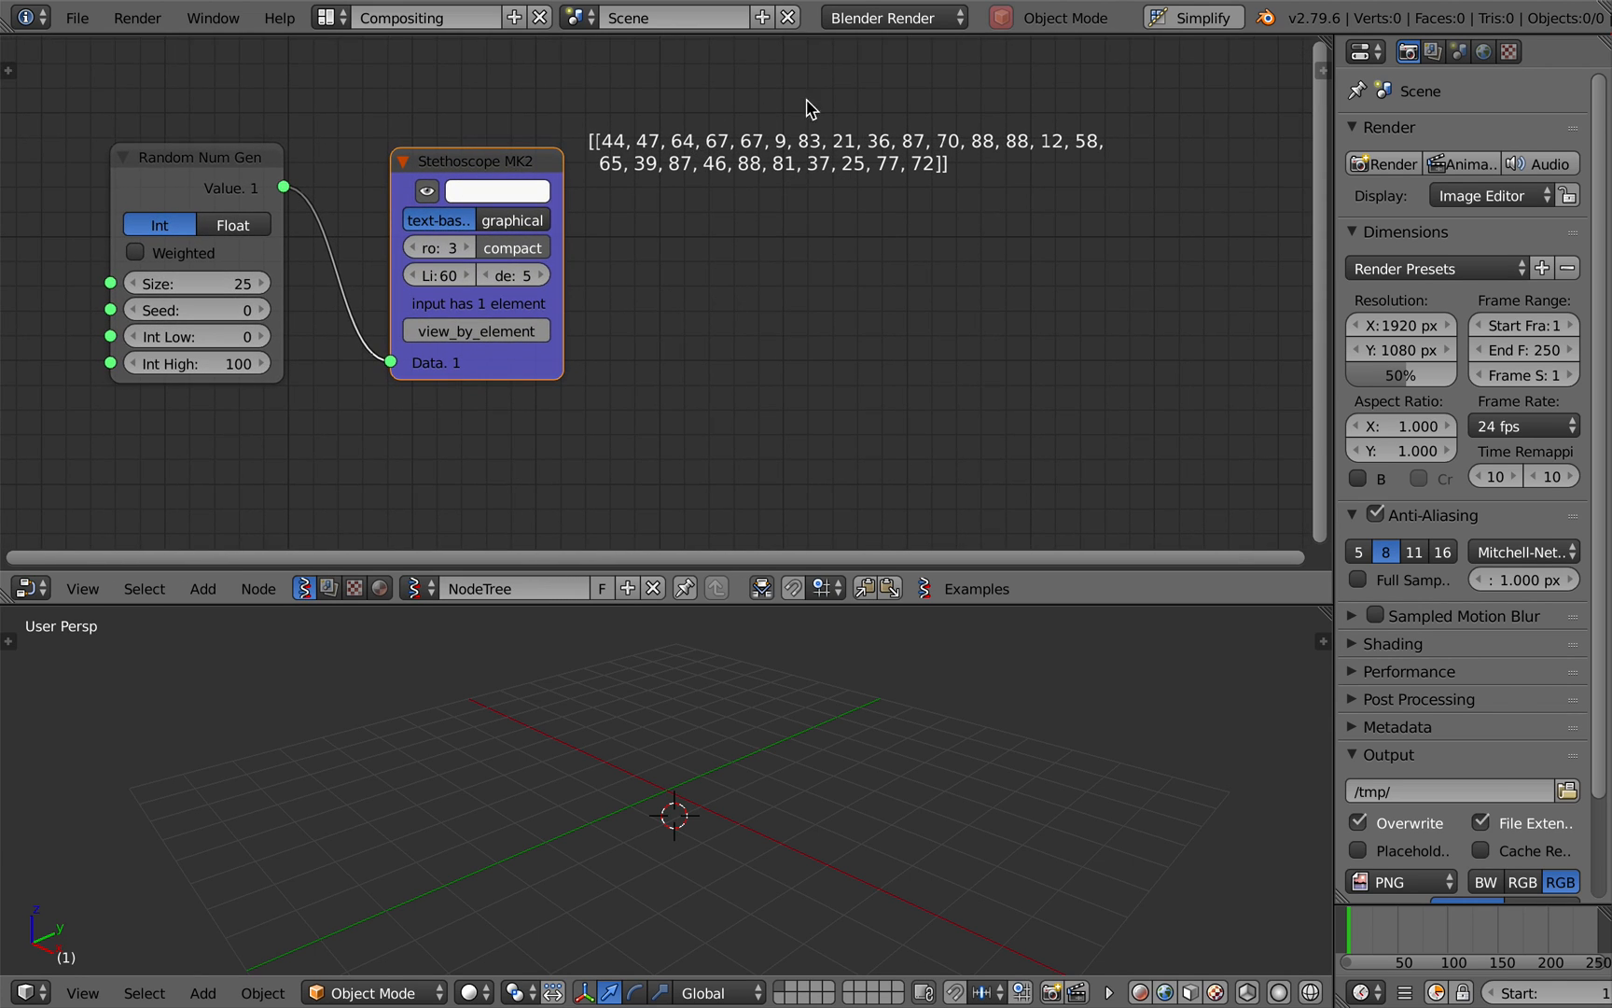
scroll(737, 266, down, 2)
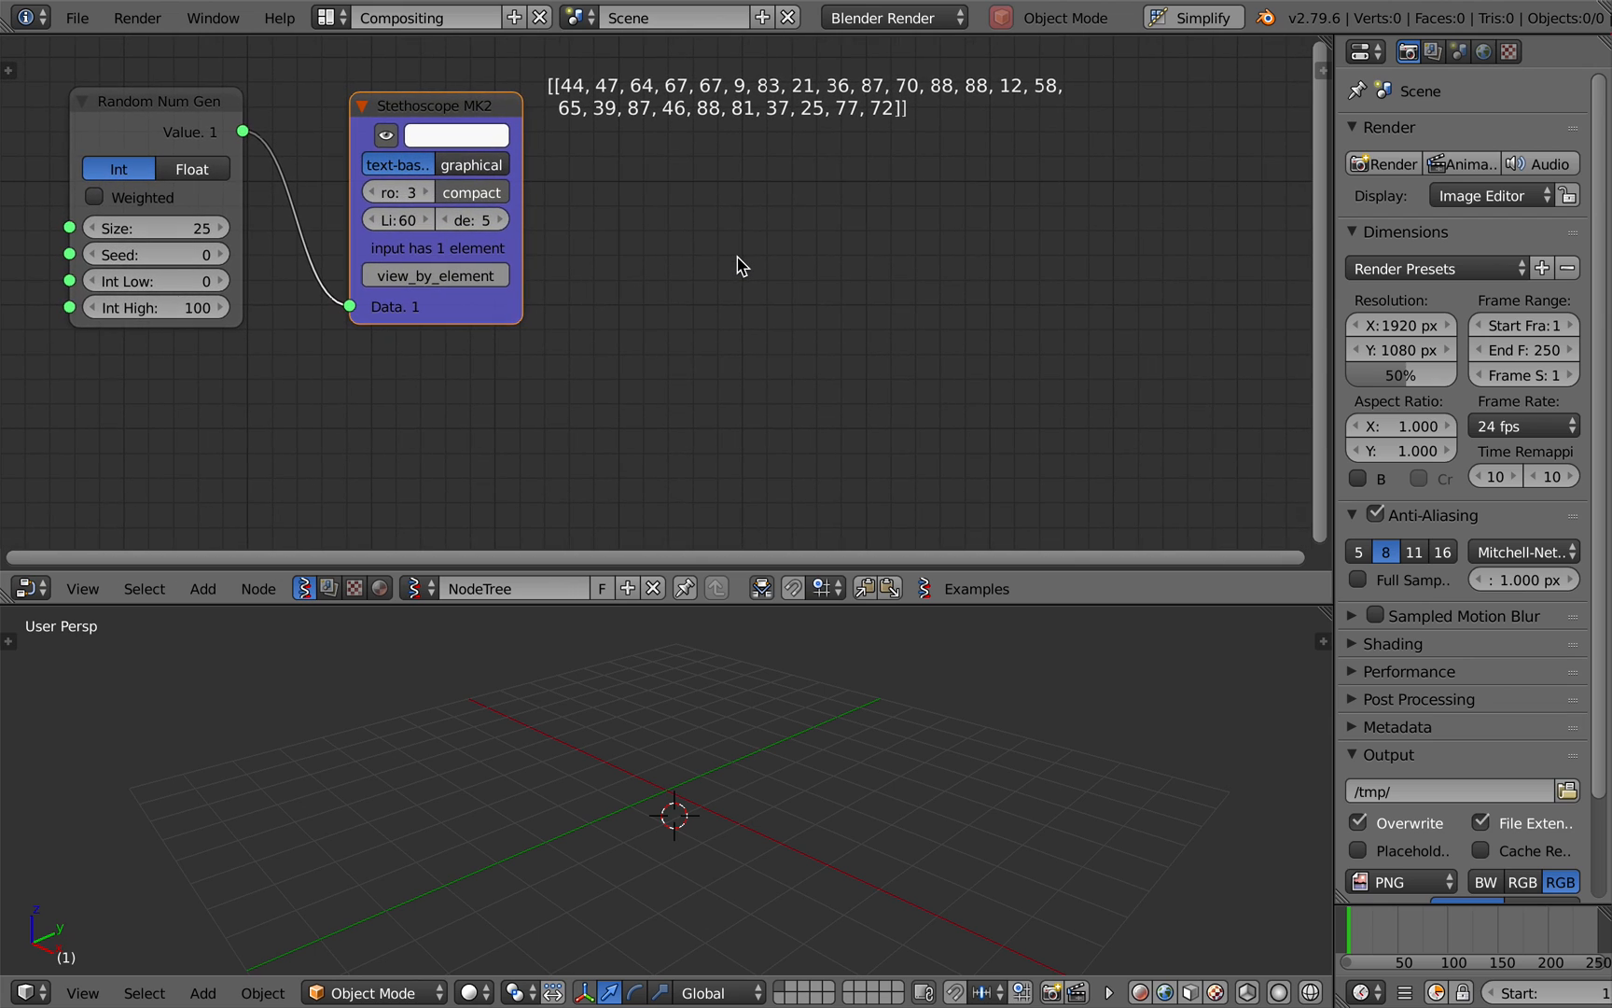
scroll(746, 796, up, 3)
key(super+s)
click(747, 799)
scroll(699, 795, down, 1)
key(super+s)
click(699, 795)
Add a Plane MK2 node below the Stethoscope MK2 node, turn off its Separate option, and save.
key(alt+space)
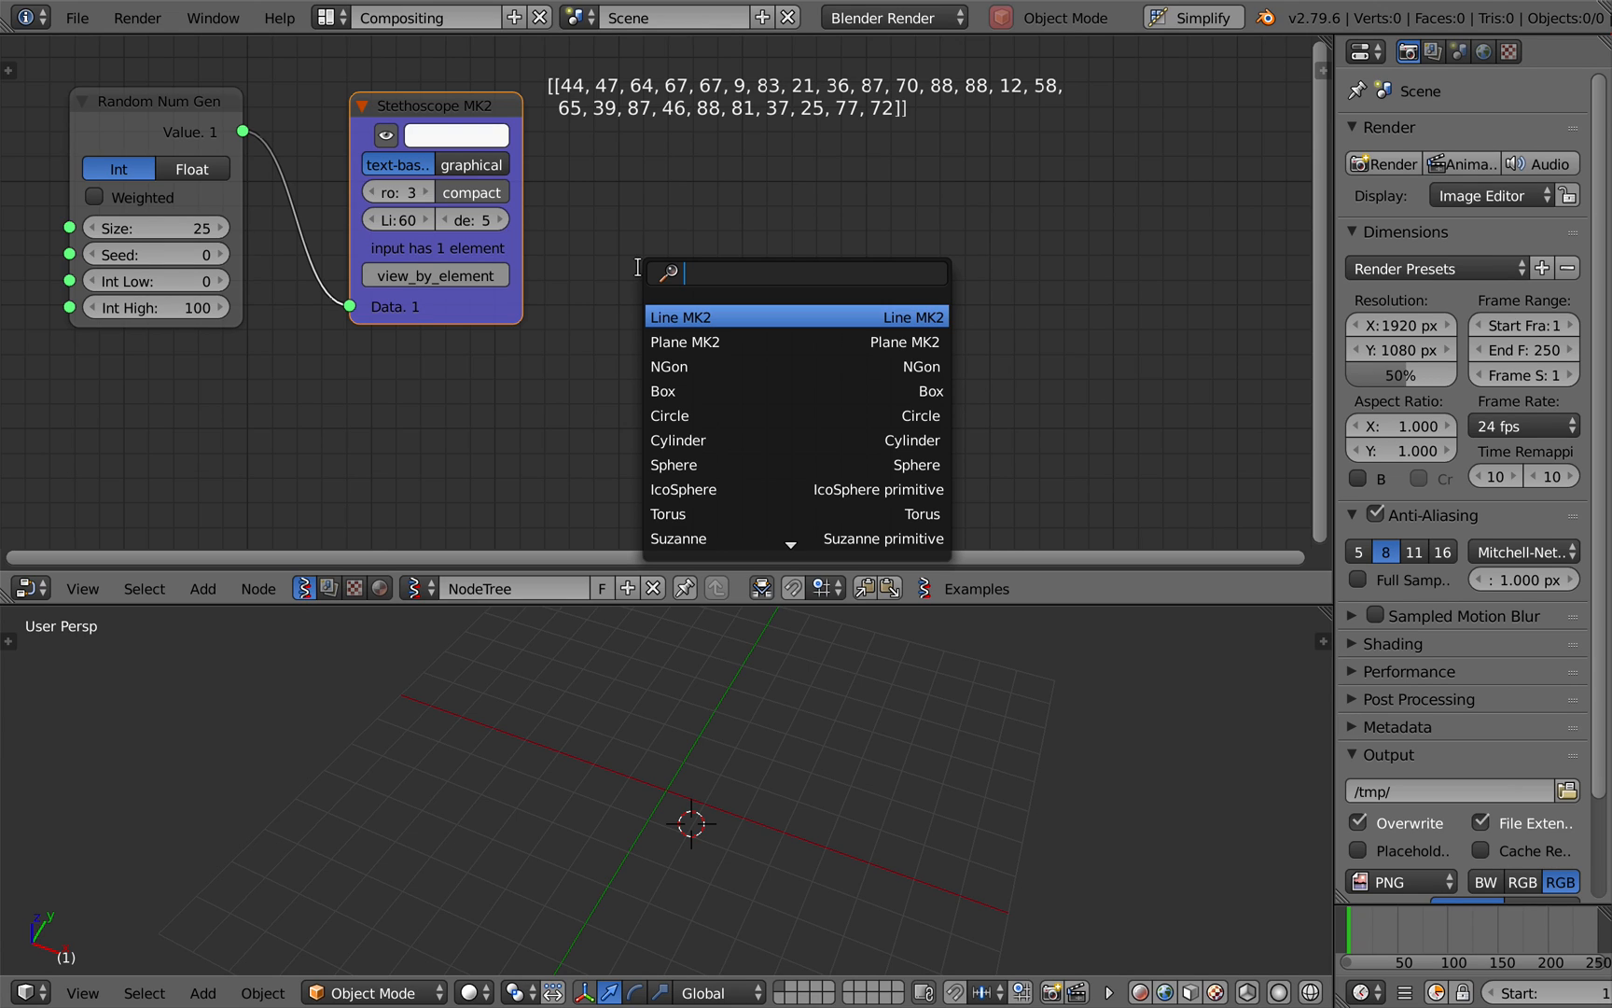
text(plane)
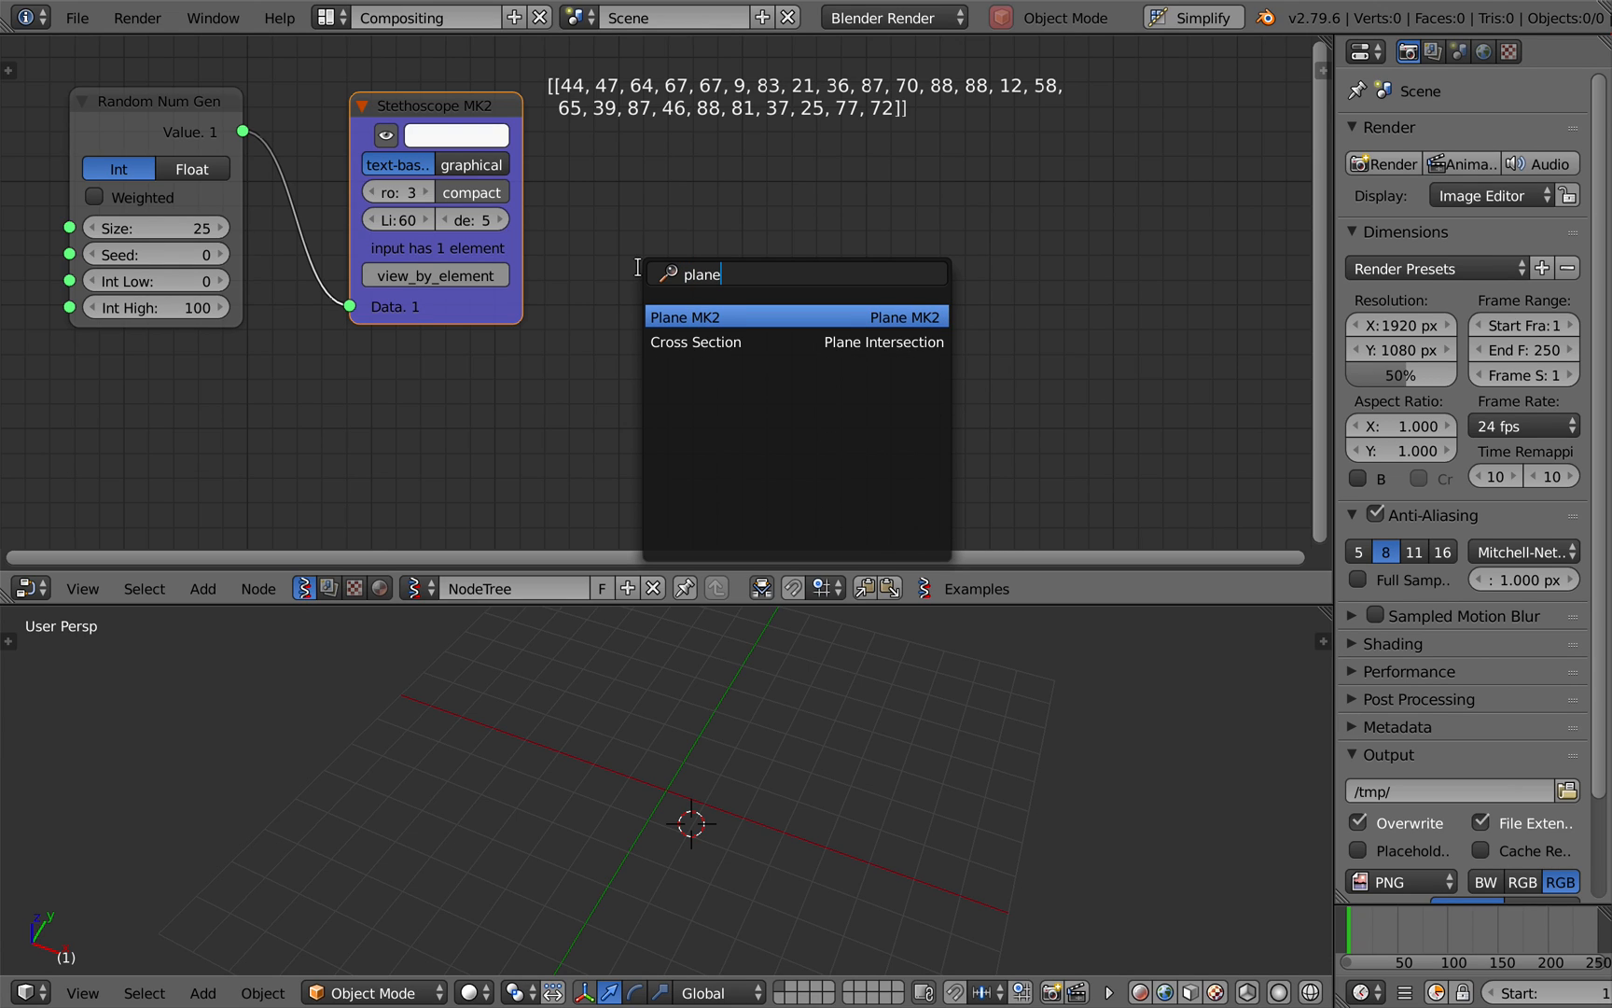
key(Return)
click(295, 390)
scroll(292, 392, down, 2)
middle_drag(394, 546, 341, 436)
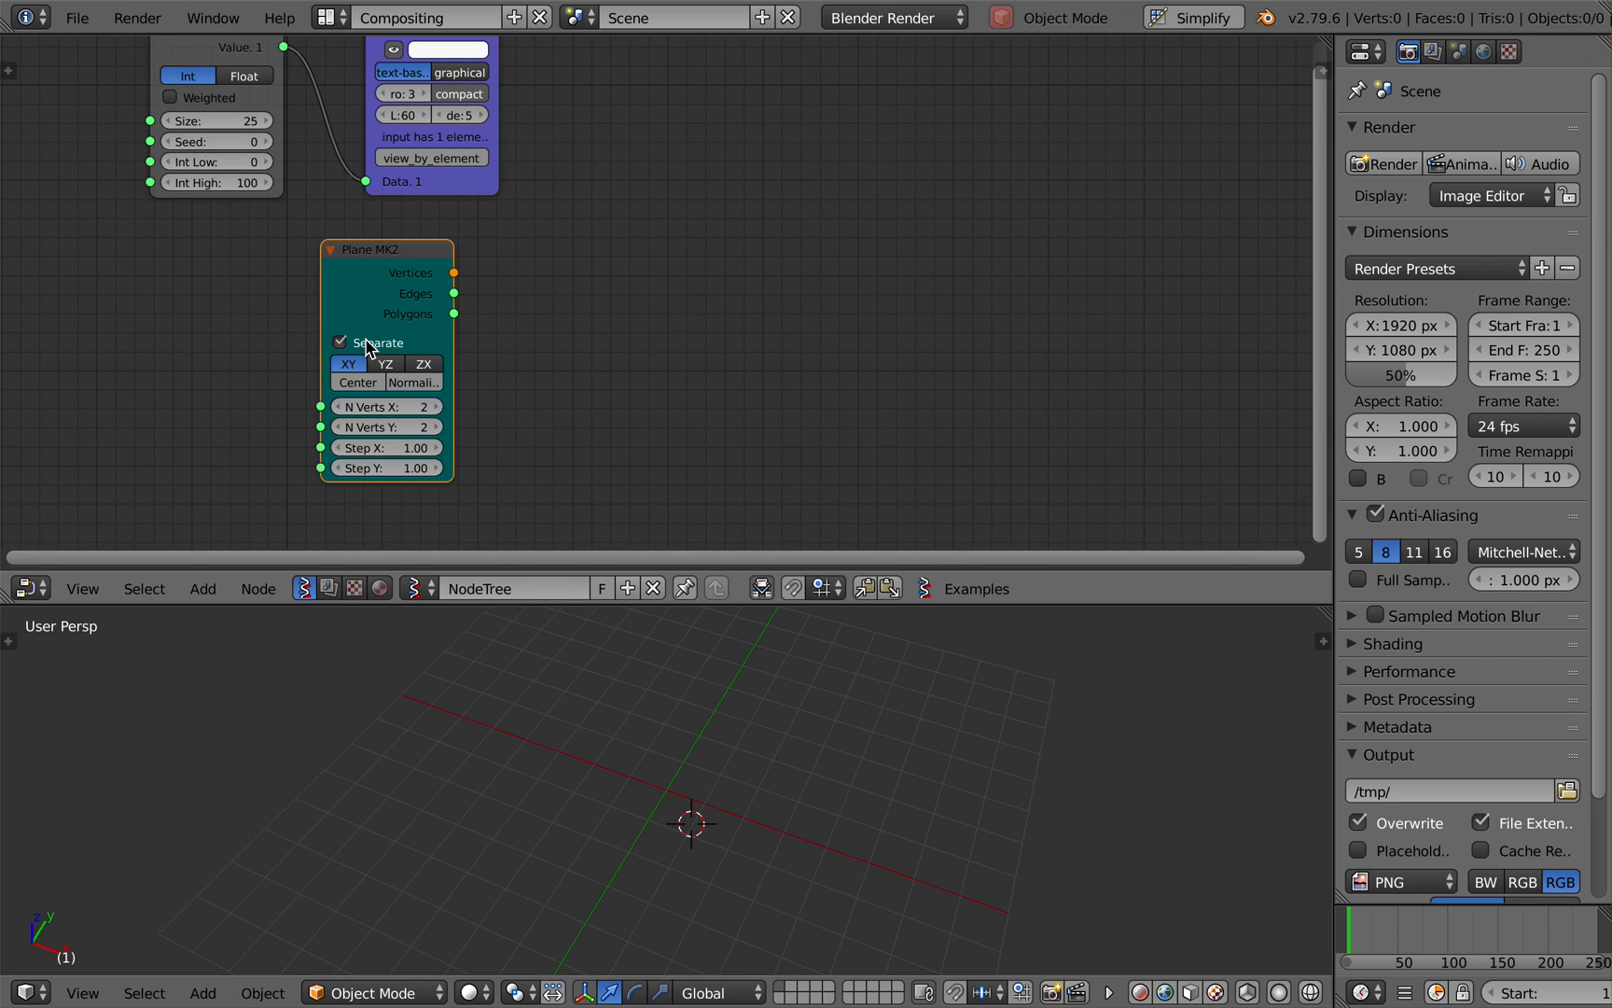
click(367, 349)
key(ctrl+s)
click(651, 277)
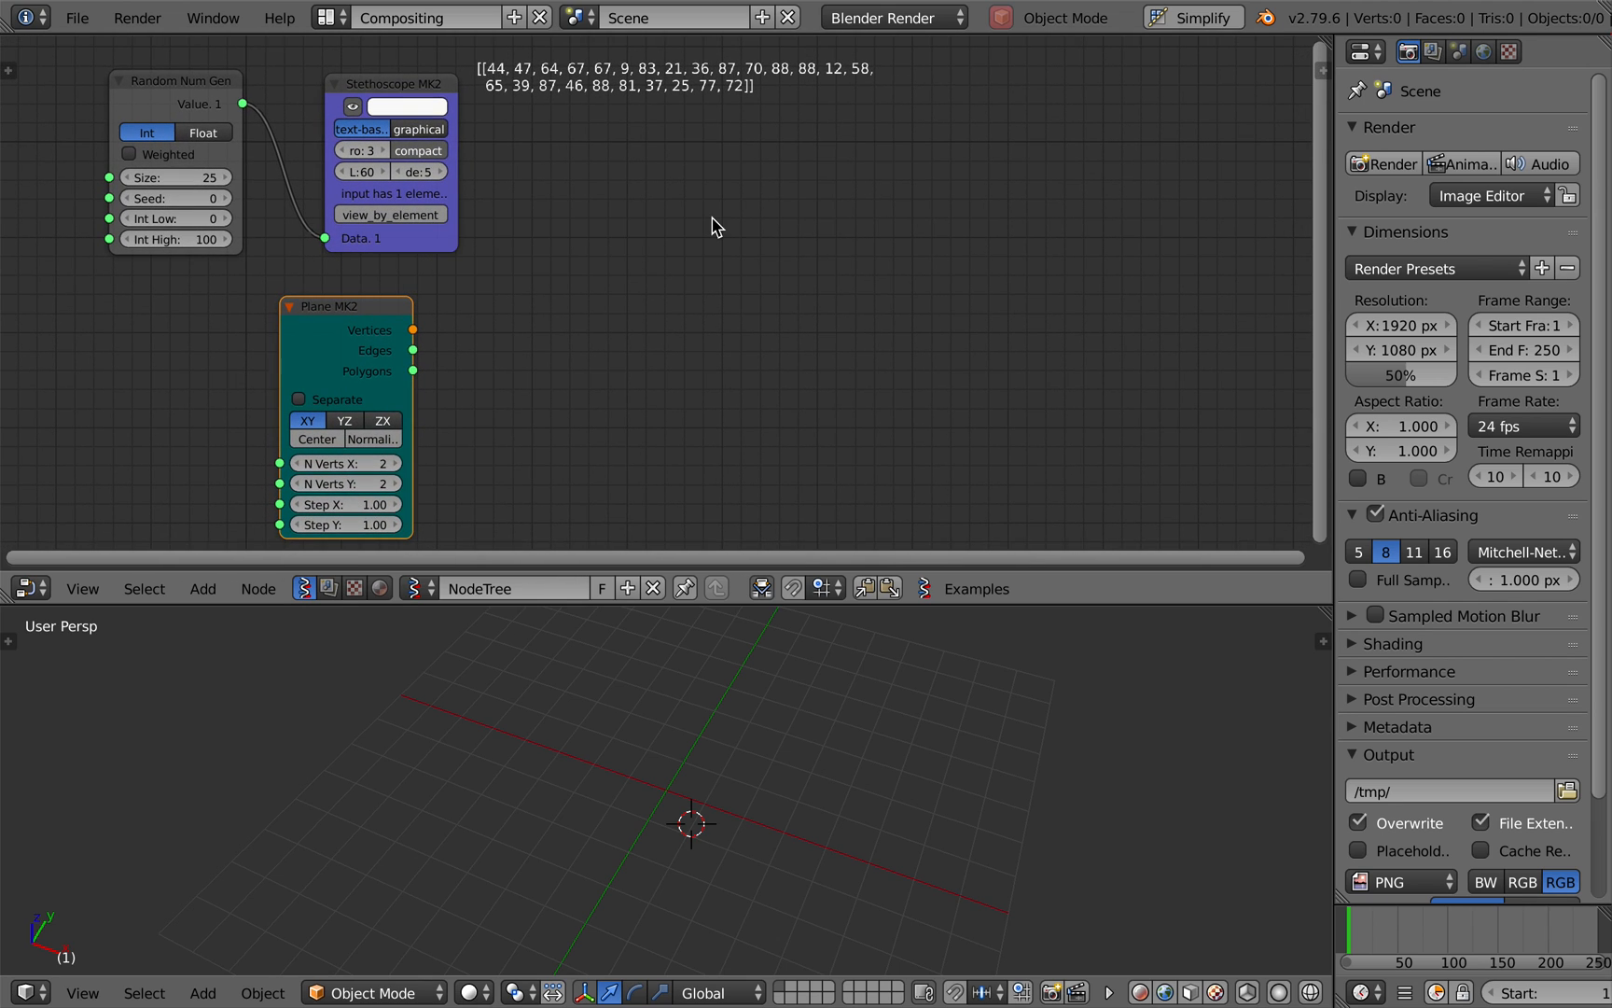
Add a Typography Viewer node and connect Random Num Gen's Value to its text and Plane MK2's Vertices to its matrix.
scroll(900, 695, down, 1)
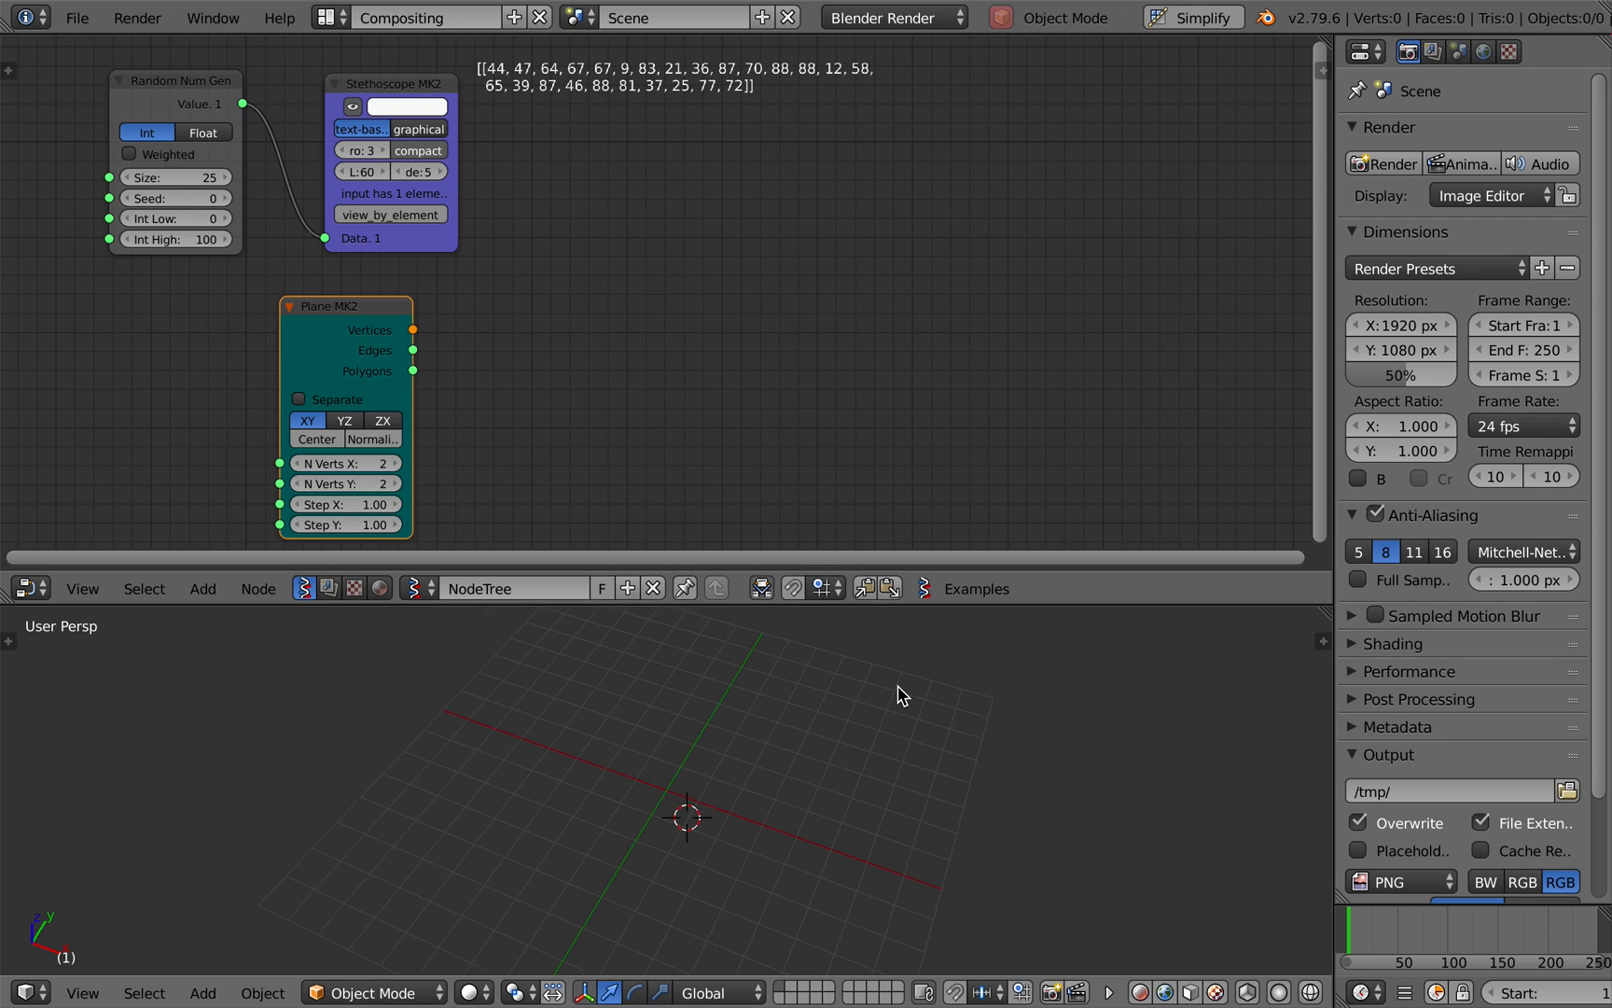
middle_drag(901, 695, 672, 804)
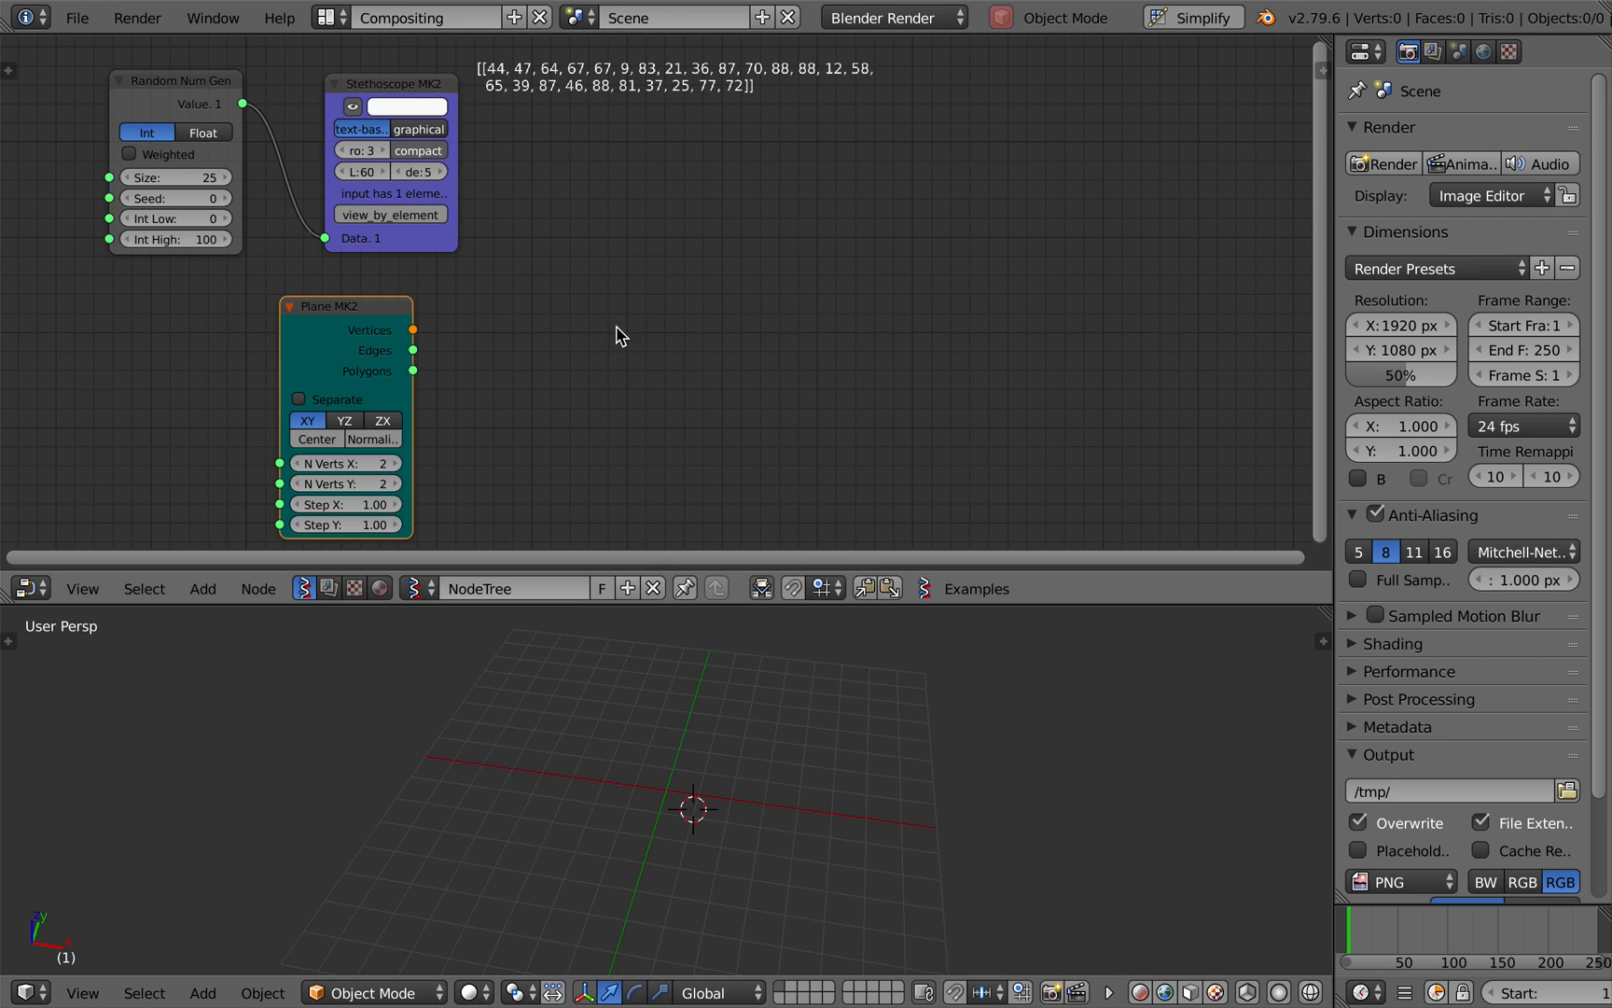
key(alt+space)
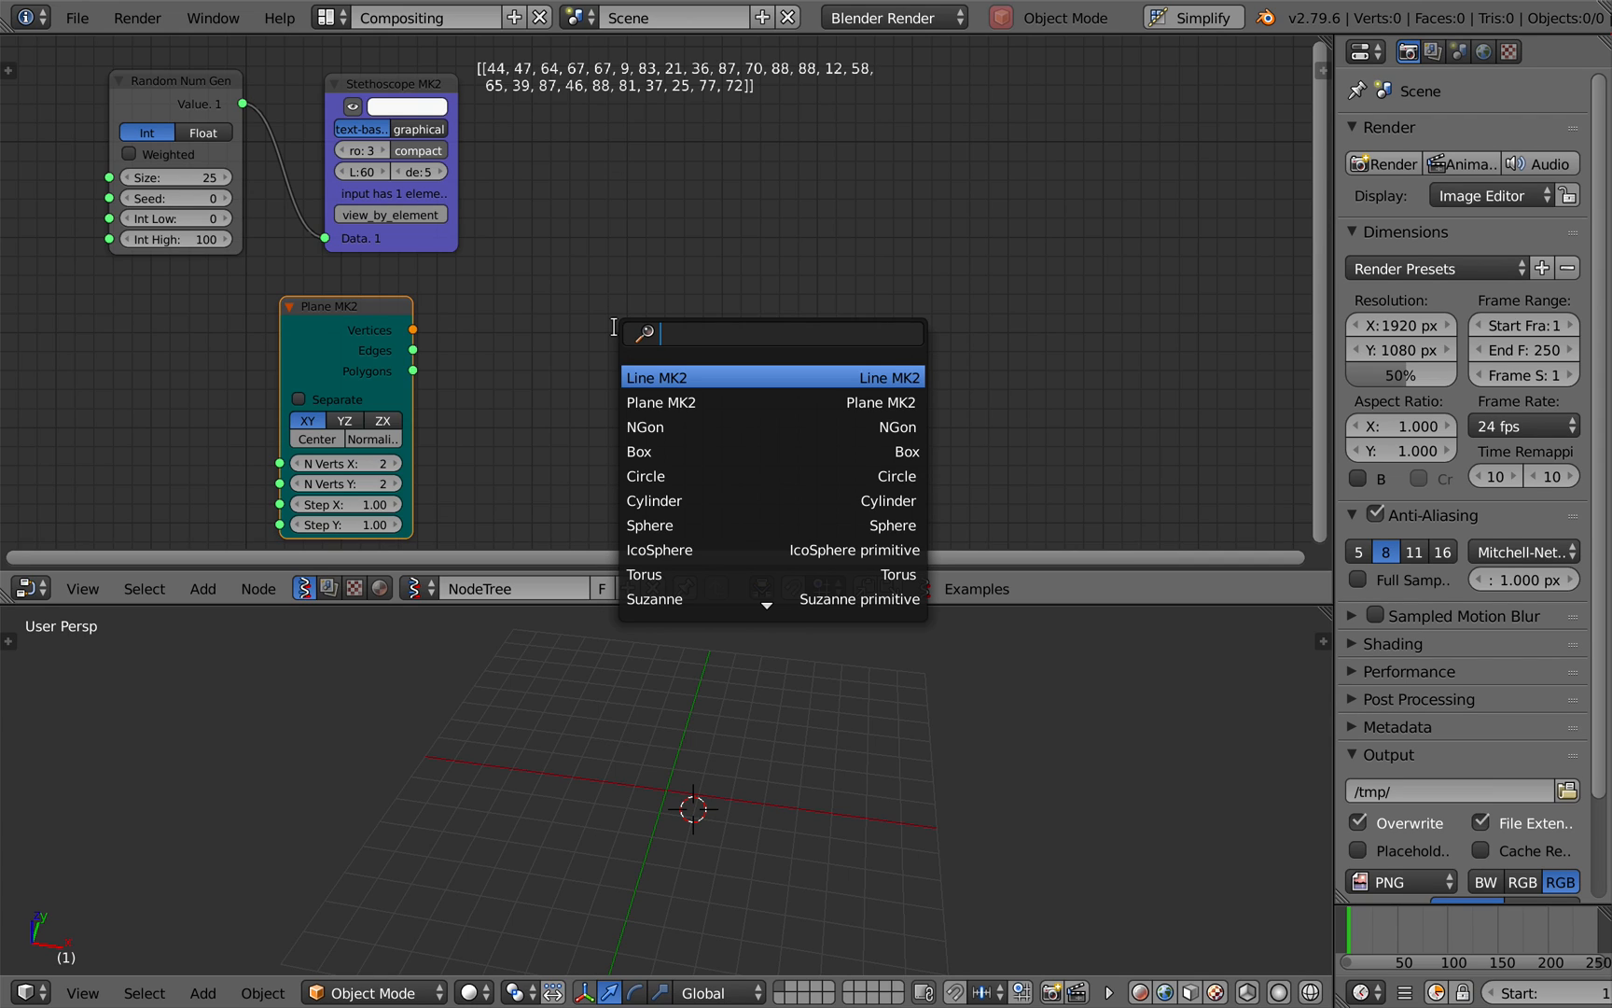
text(typo)
key(Return)
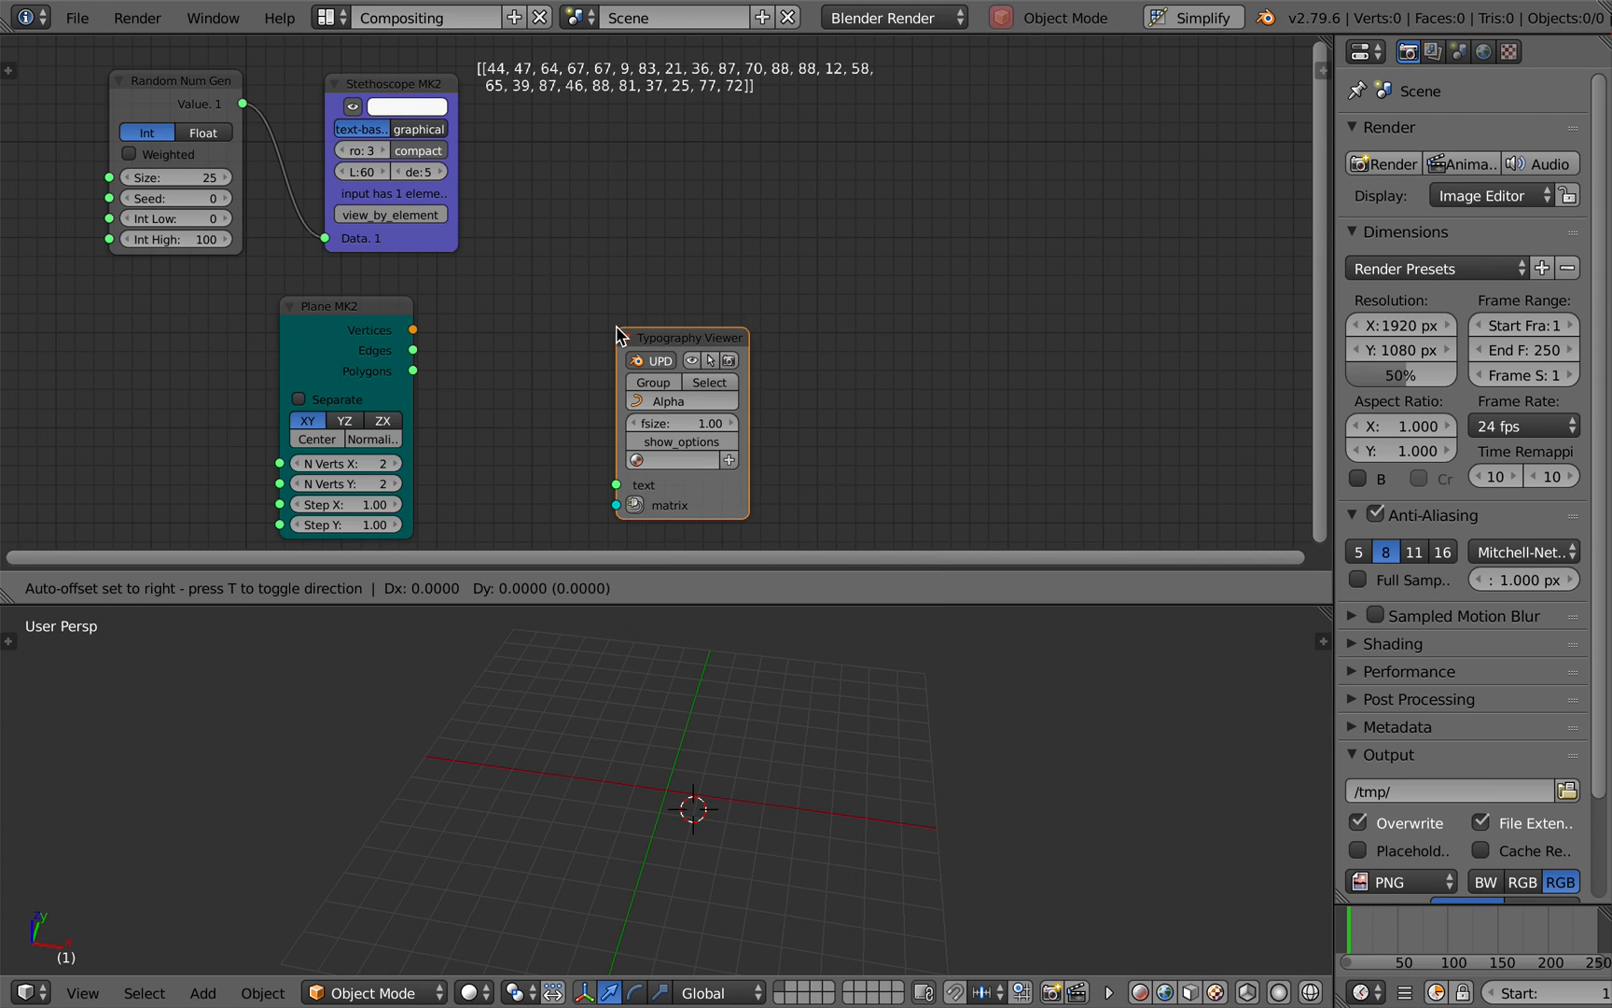
click(657, 236)
drag(243, 104, 664, 383)
drag(413, 330, 664, 404)
Set the Plane MK2 node's N Verts X and Y to 5 and both Step values to 2.38.
middle_drag(738, 705, 730, 703)
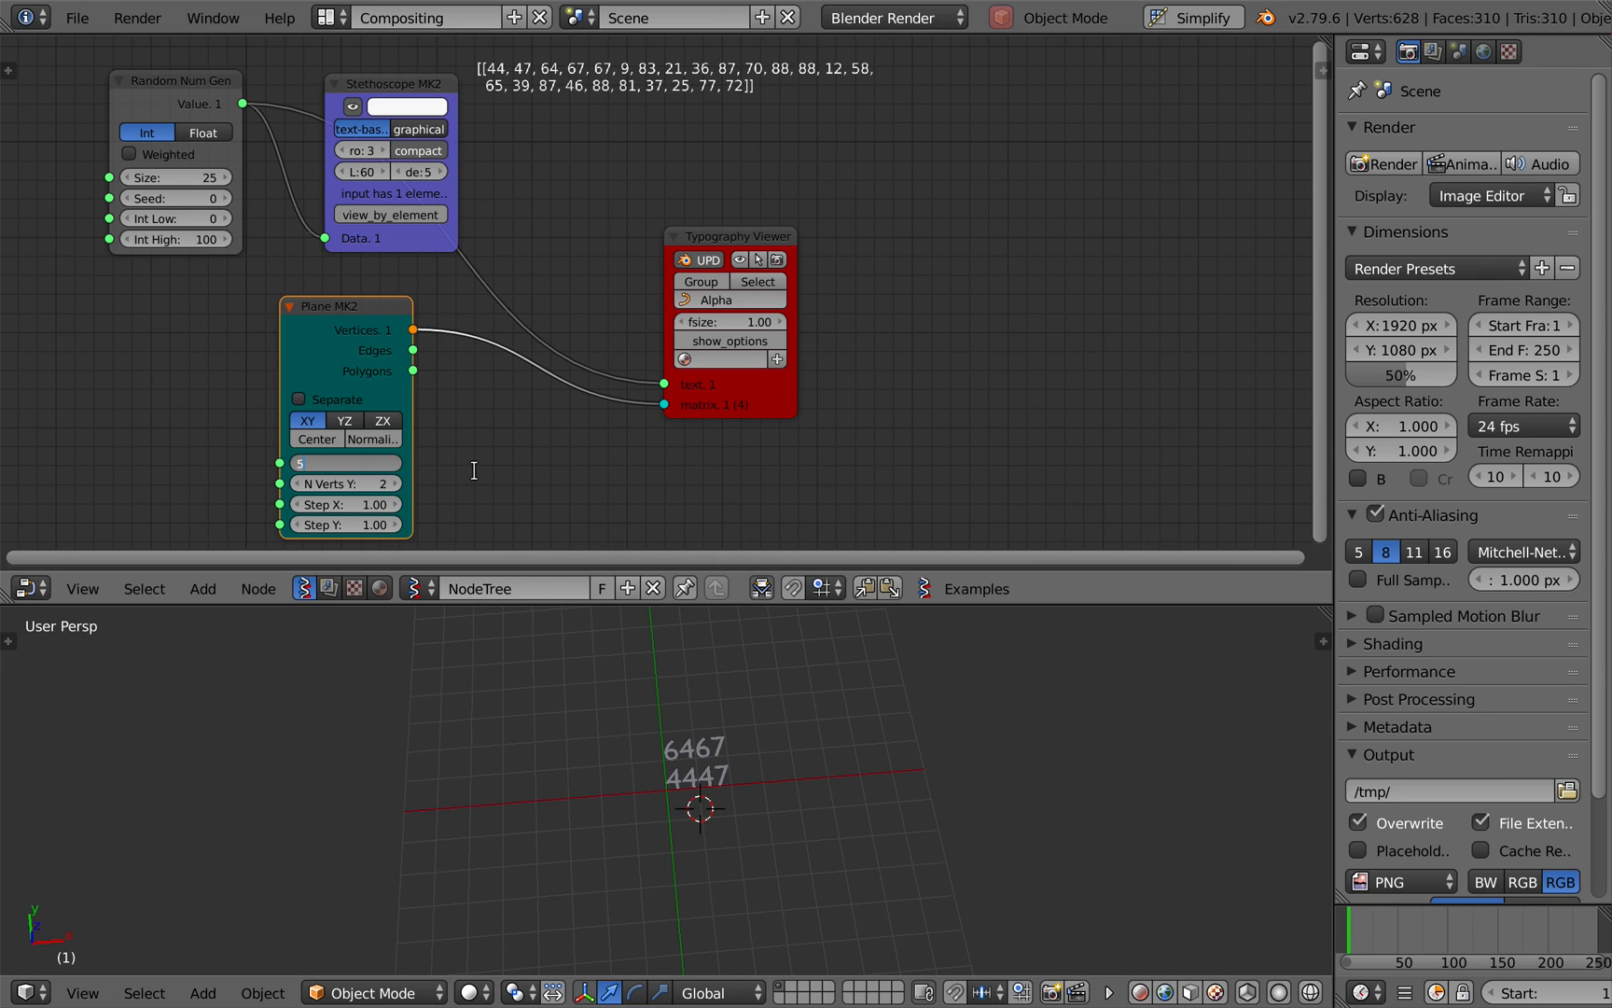
key(Return)
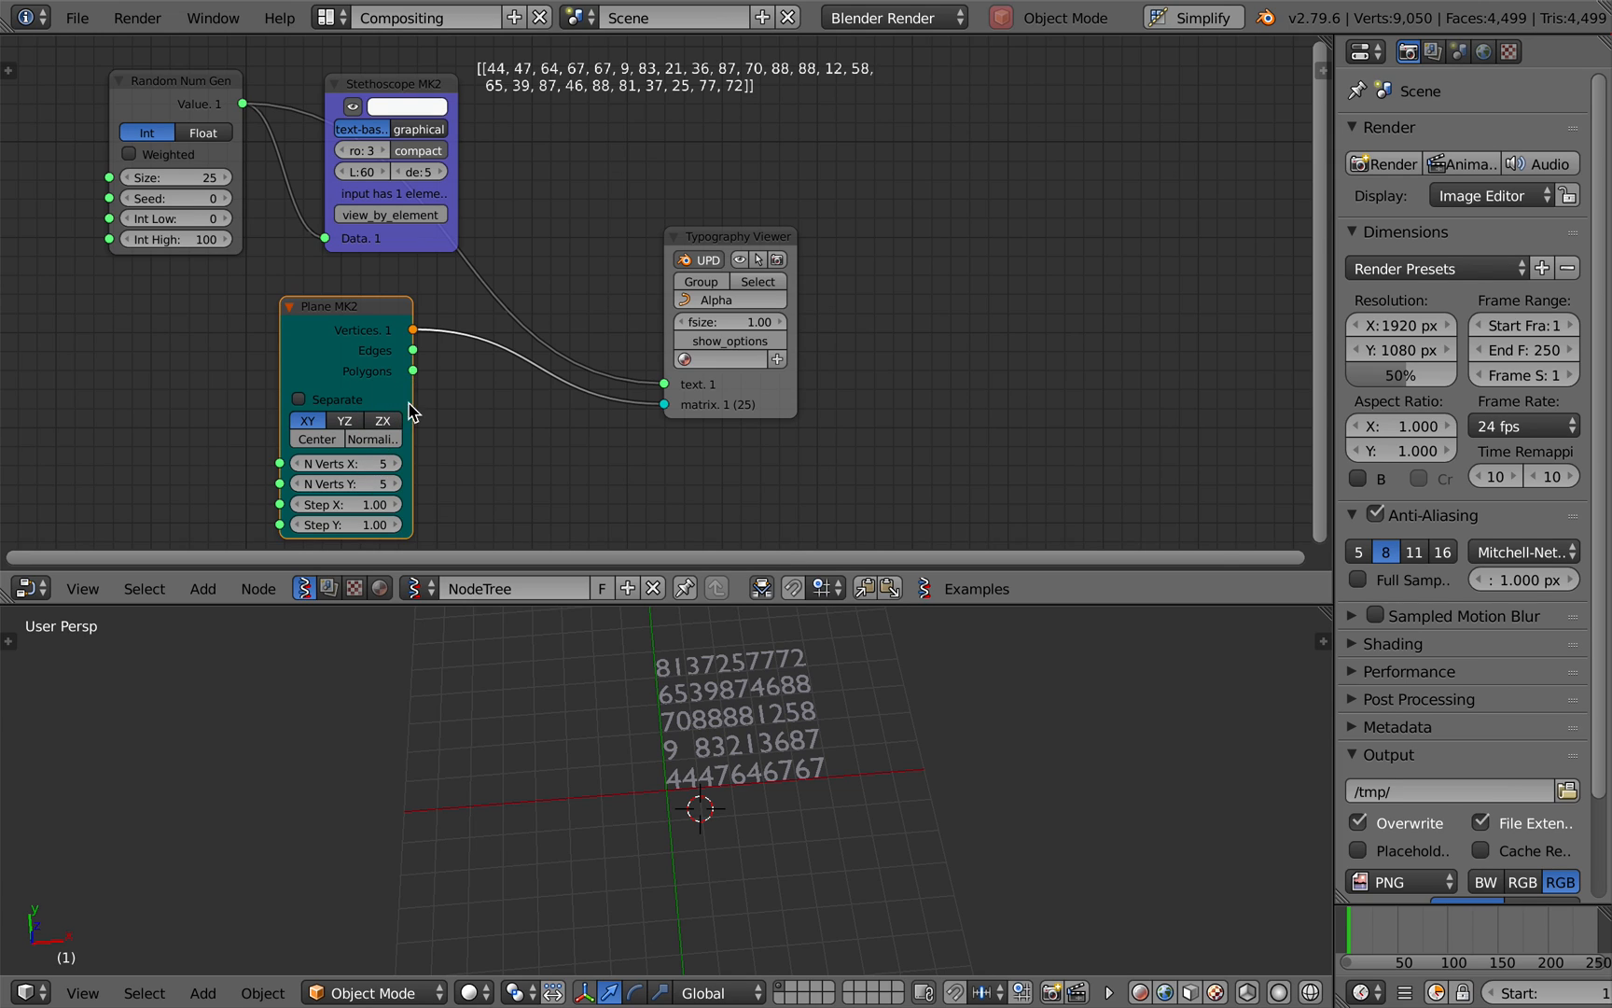
drag(380, 500, 429, 500)
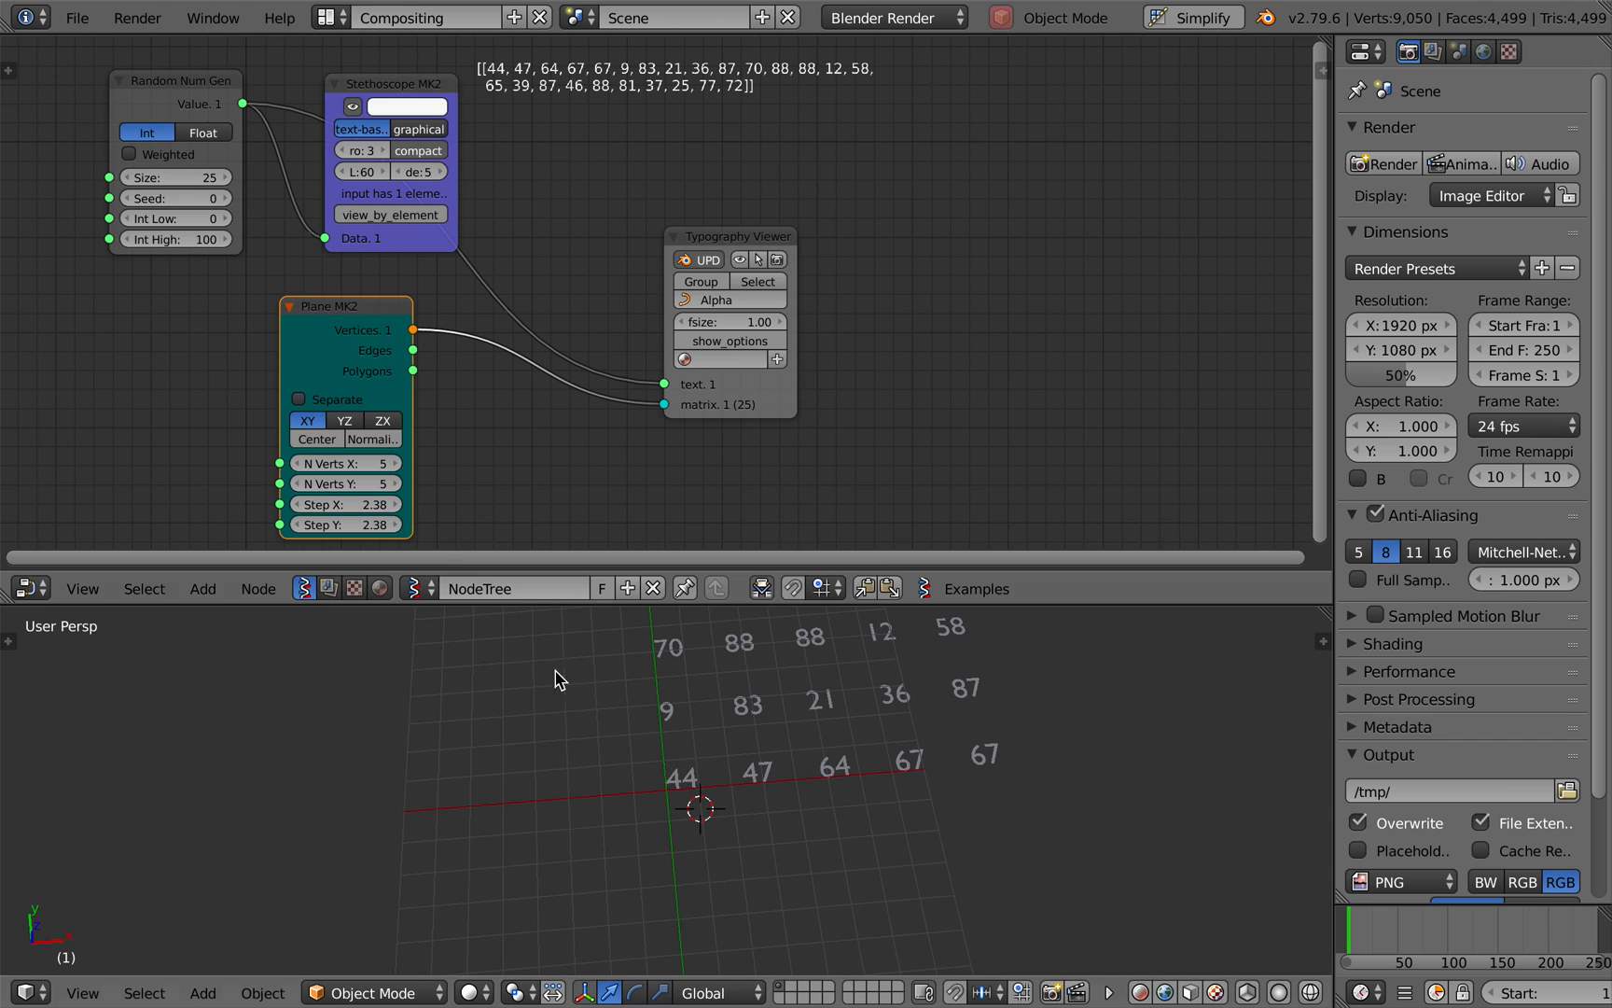
shift+scroll(612, 735, right, 5)
shift+scroll(611, 734, left, 1)
scroll(611, 734, right, 5)
scroll(611, 734, left, 4)
key(ctrl+s)
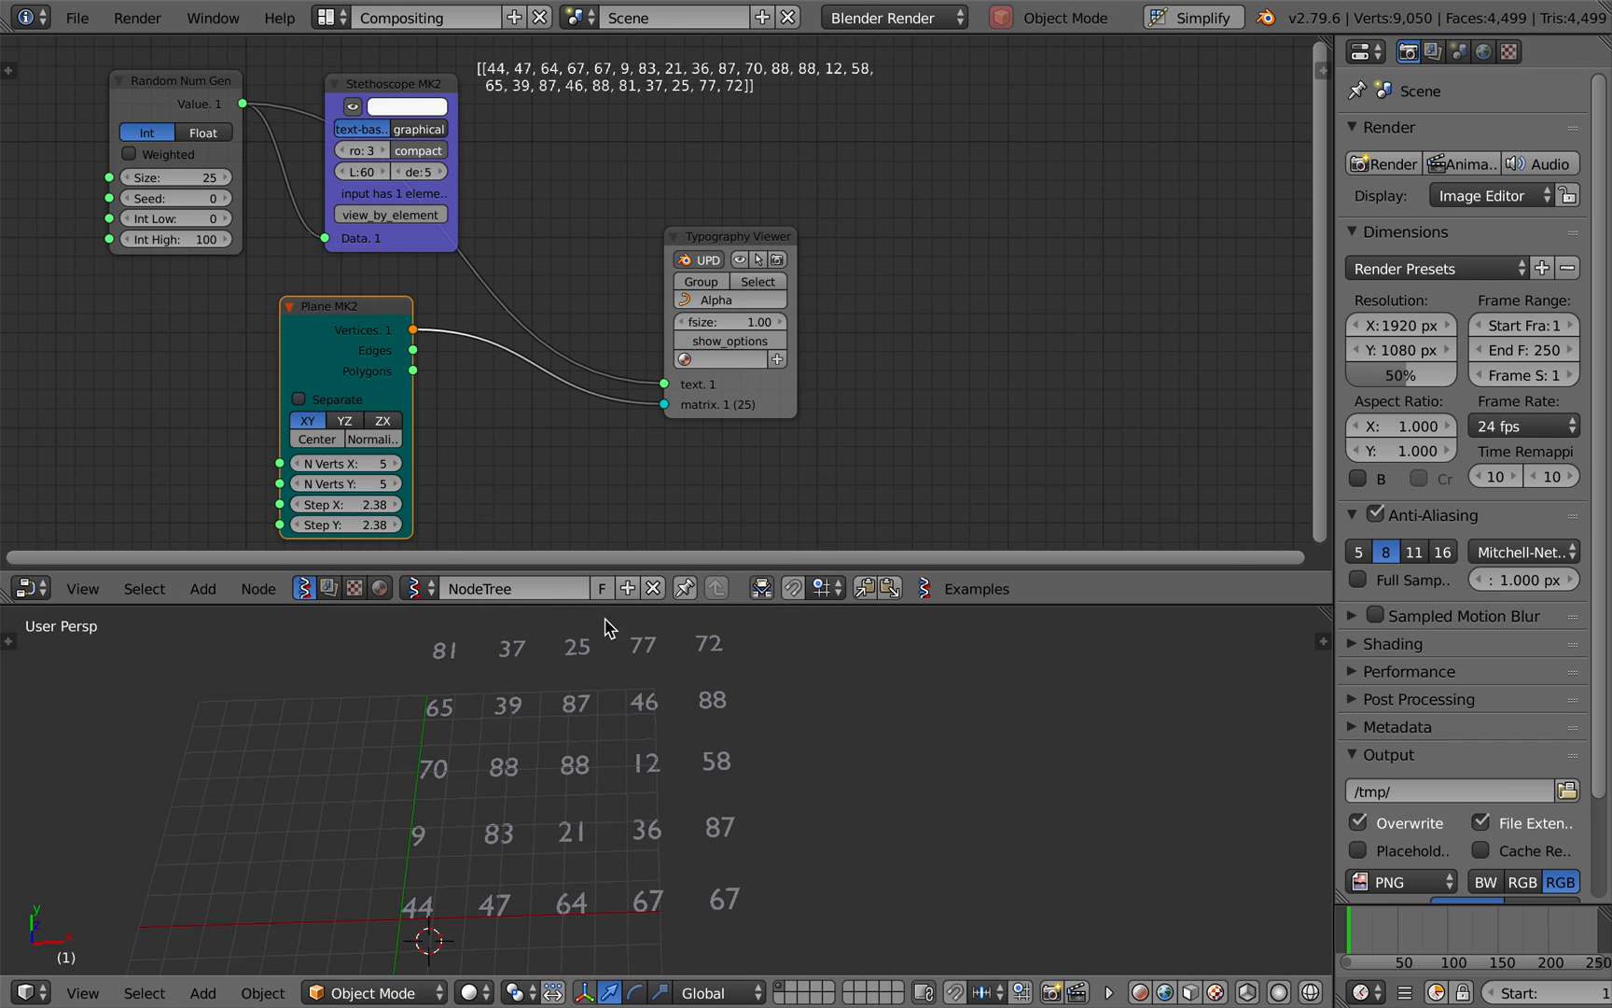
Give the NodeTree a fake user and save the blend file as a new version.
click(602, 588)
key(ctrl+s)
click(602, 588)
click(77, 18)
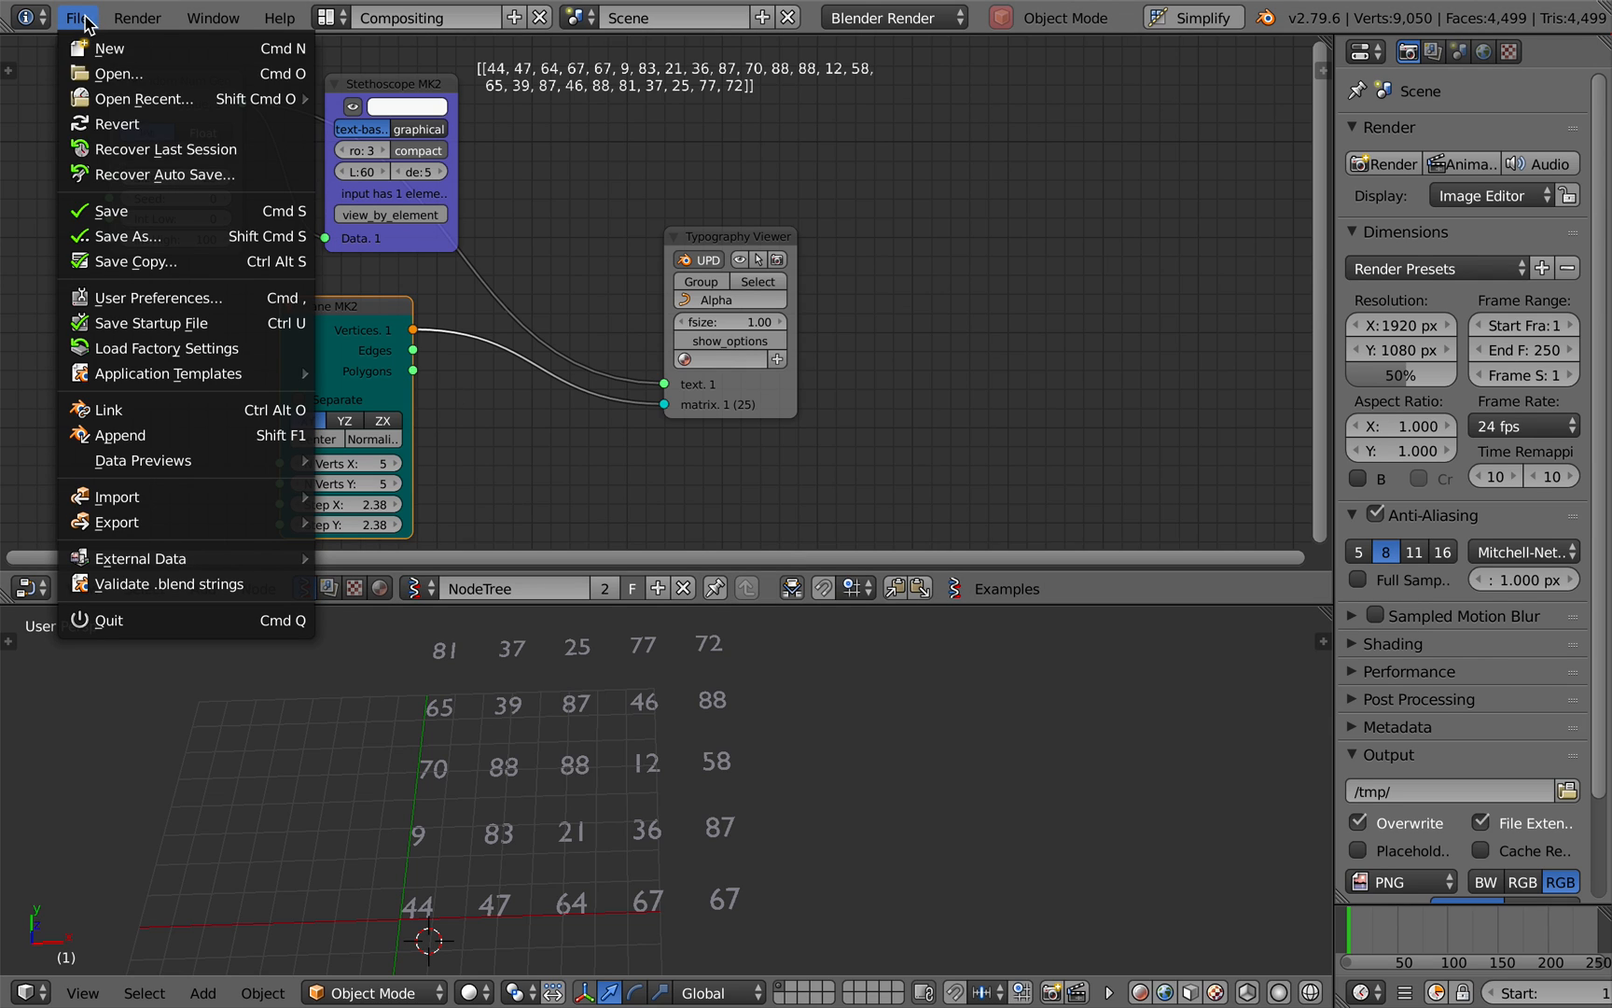
click(151, 232)
click(1441, 112)
click(1512, 84)
Split the properties area and turn its upper part into an Outliner.
drag(1603, 42, 1601, 321)
click(1367, 52)
click(1260, 147)
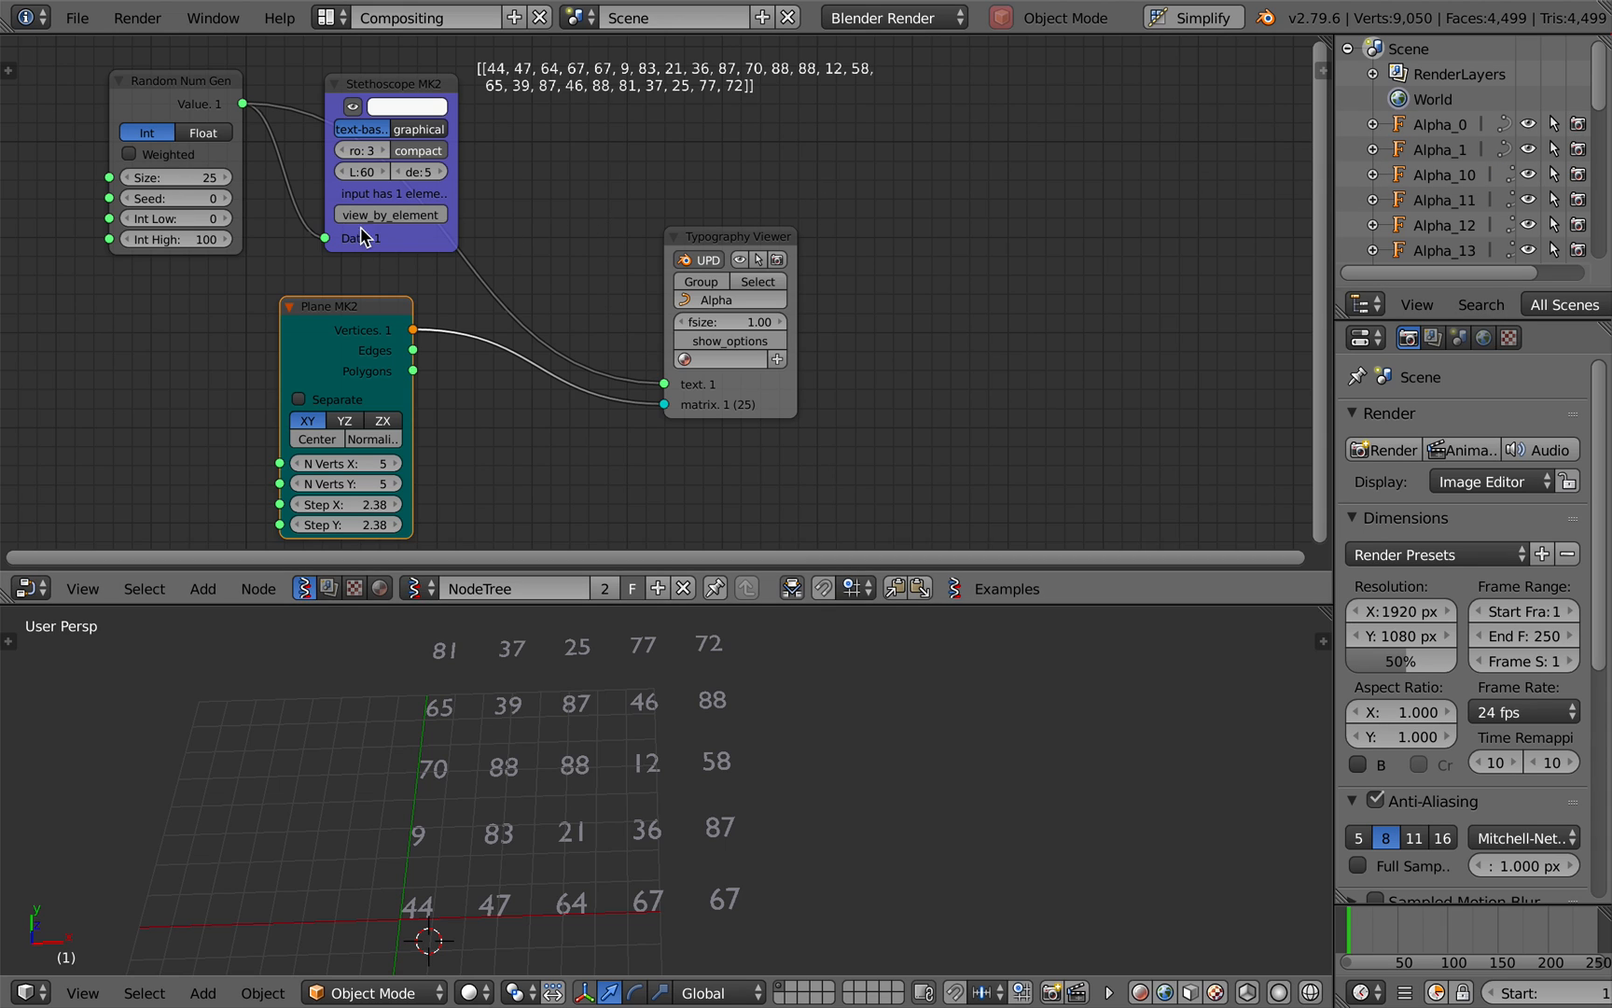
Move the Typography Viewer node farther from the other nodes and save over the current file.
drag(716, 237, 832, 223)
key(ctrl+s)
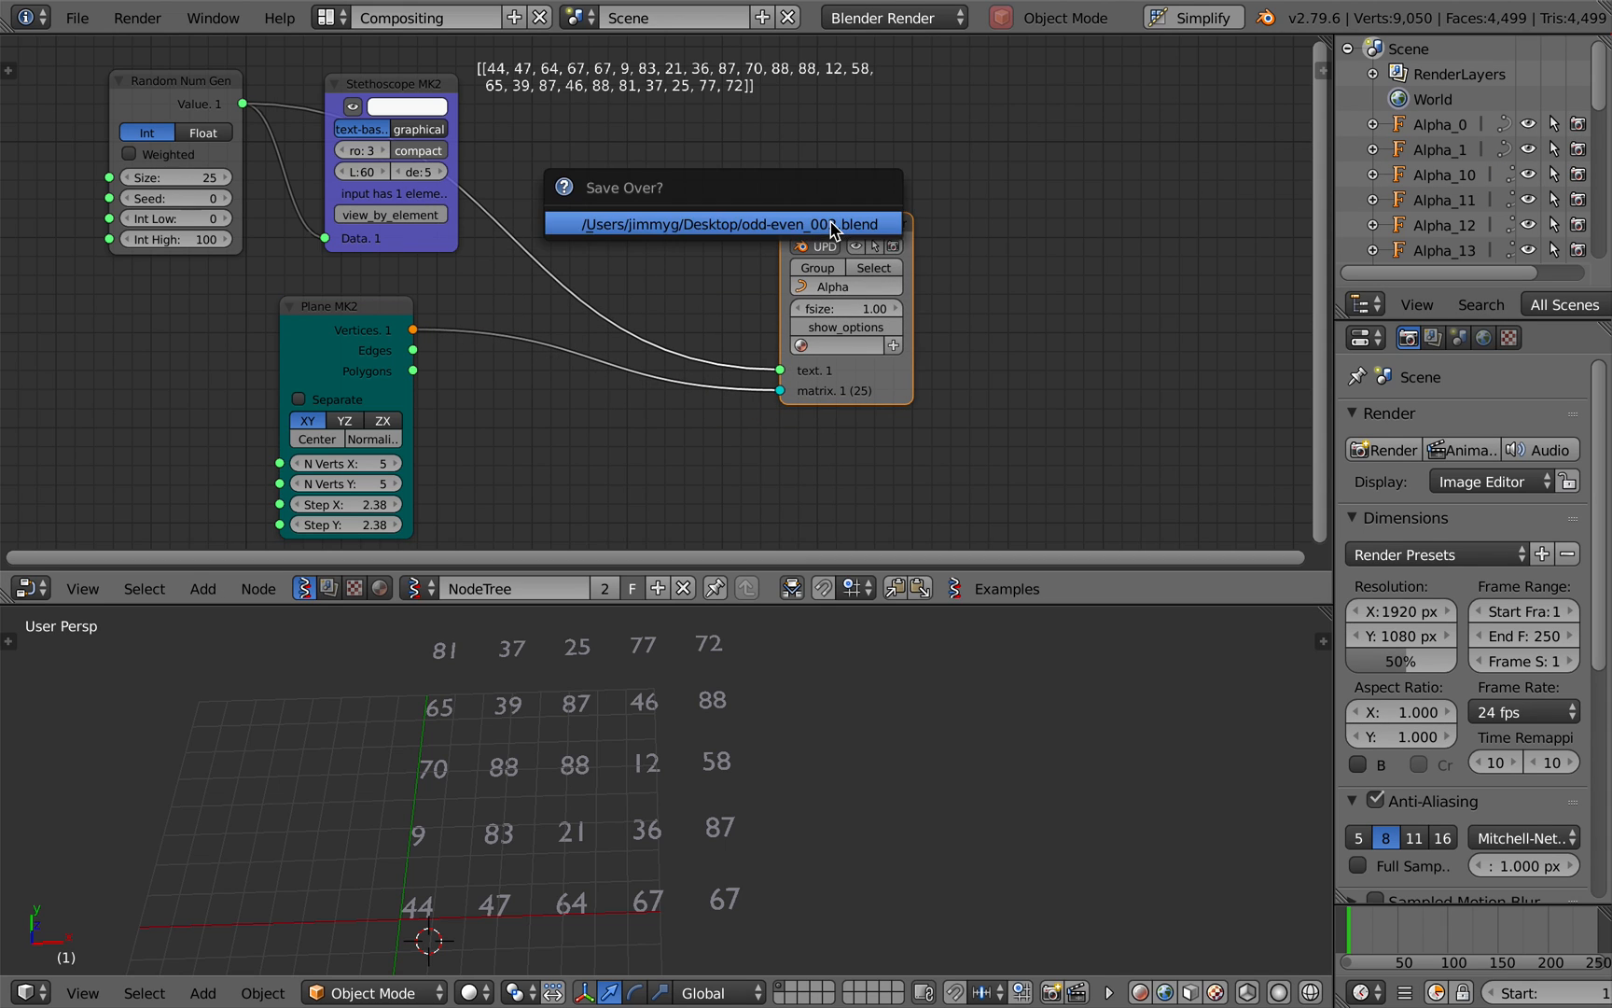
click(831, 224)
scroll(470, 383, down, 3)
key(ctrl+s)
click(466, 384)
scroll(505, 341, up, 1)
scroll(509, 350, up, 1)
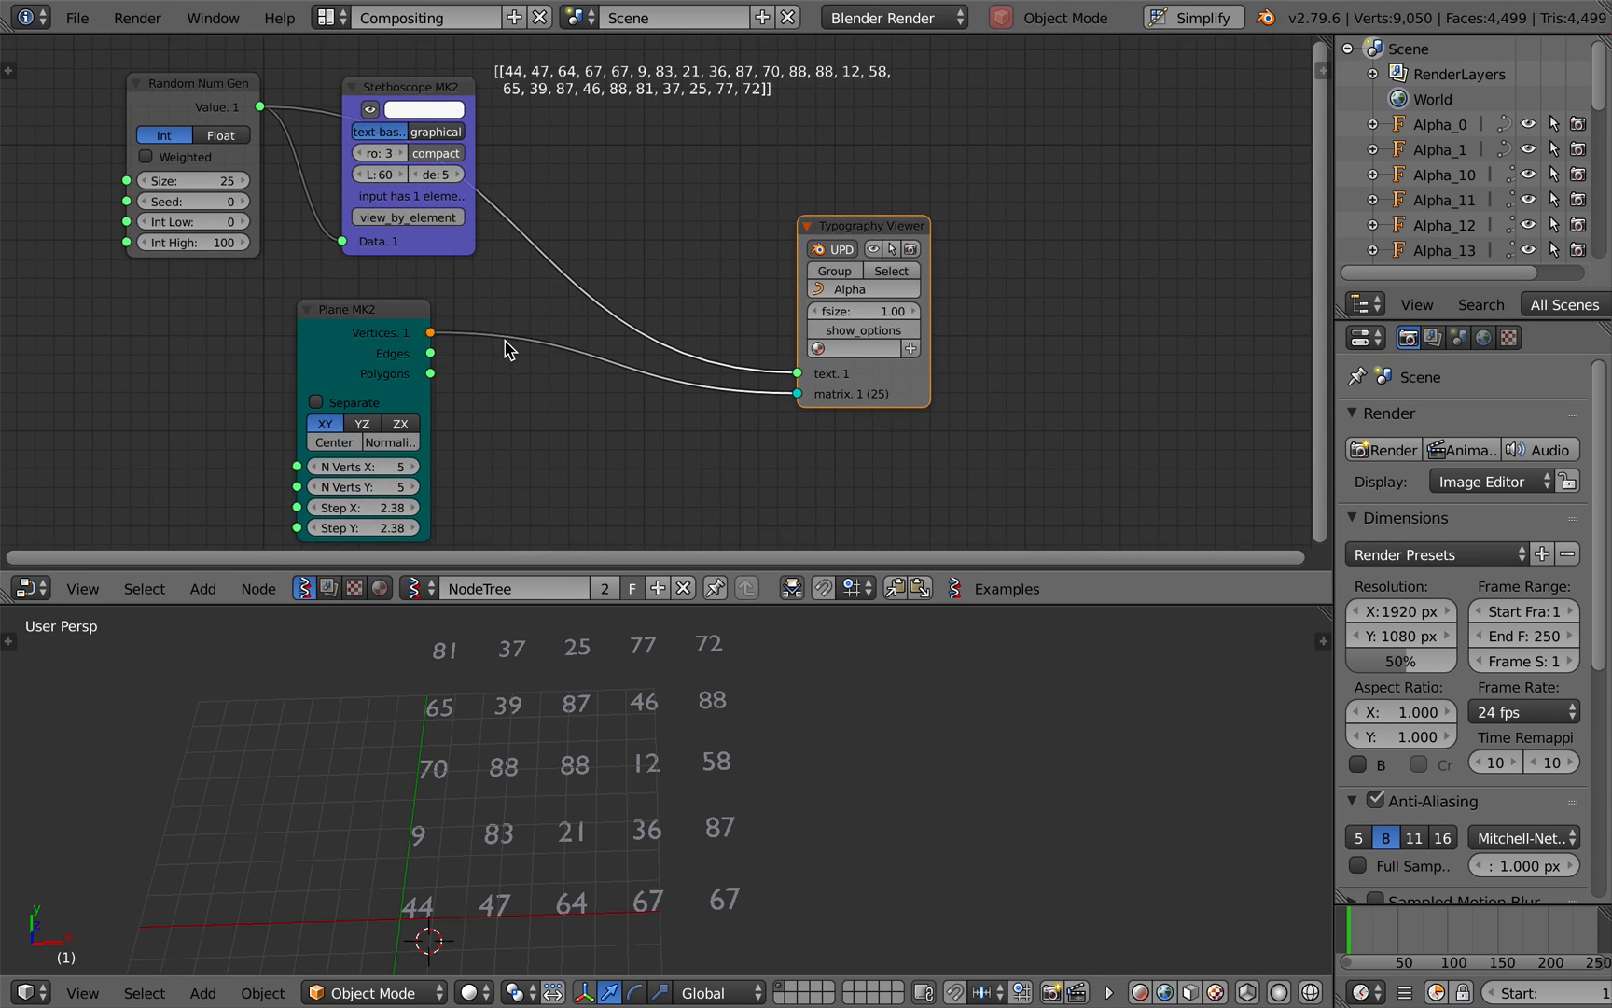
key(ctrl+s)
click(463, 368)
Add a List Length node next to the Plane MK2 node.
key(alt+space)
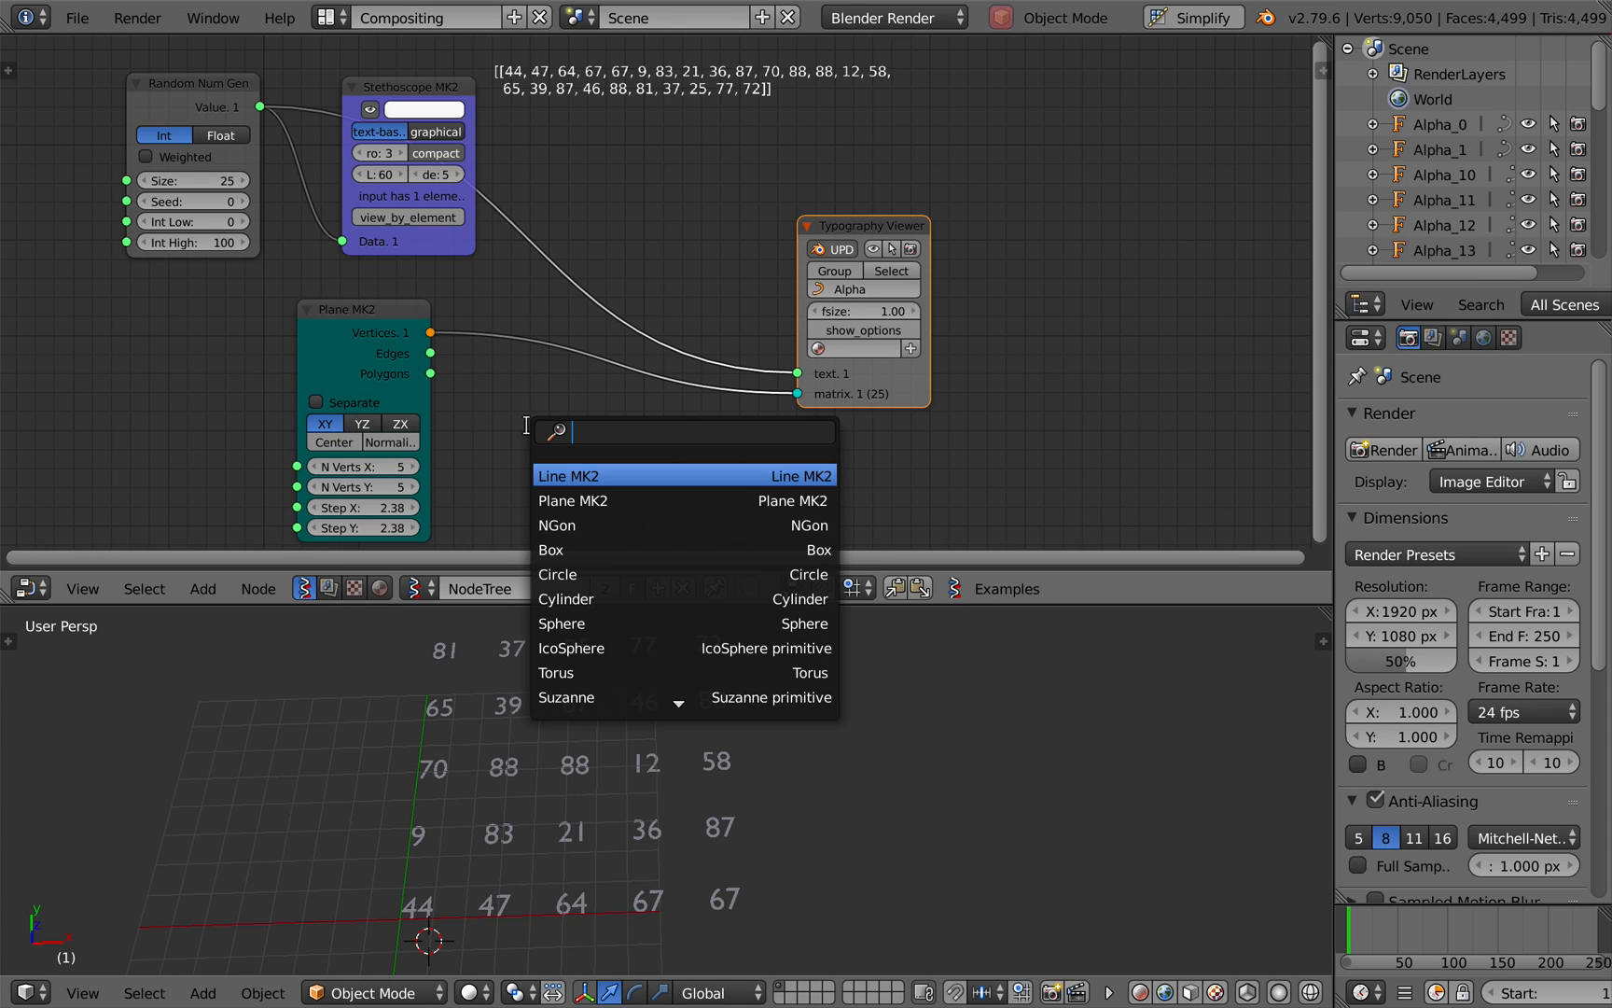
text(list l)
key(Return)
click(529, 426)
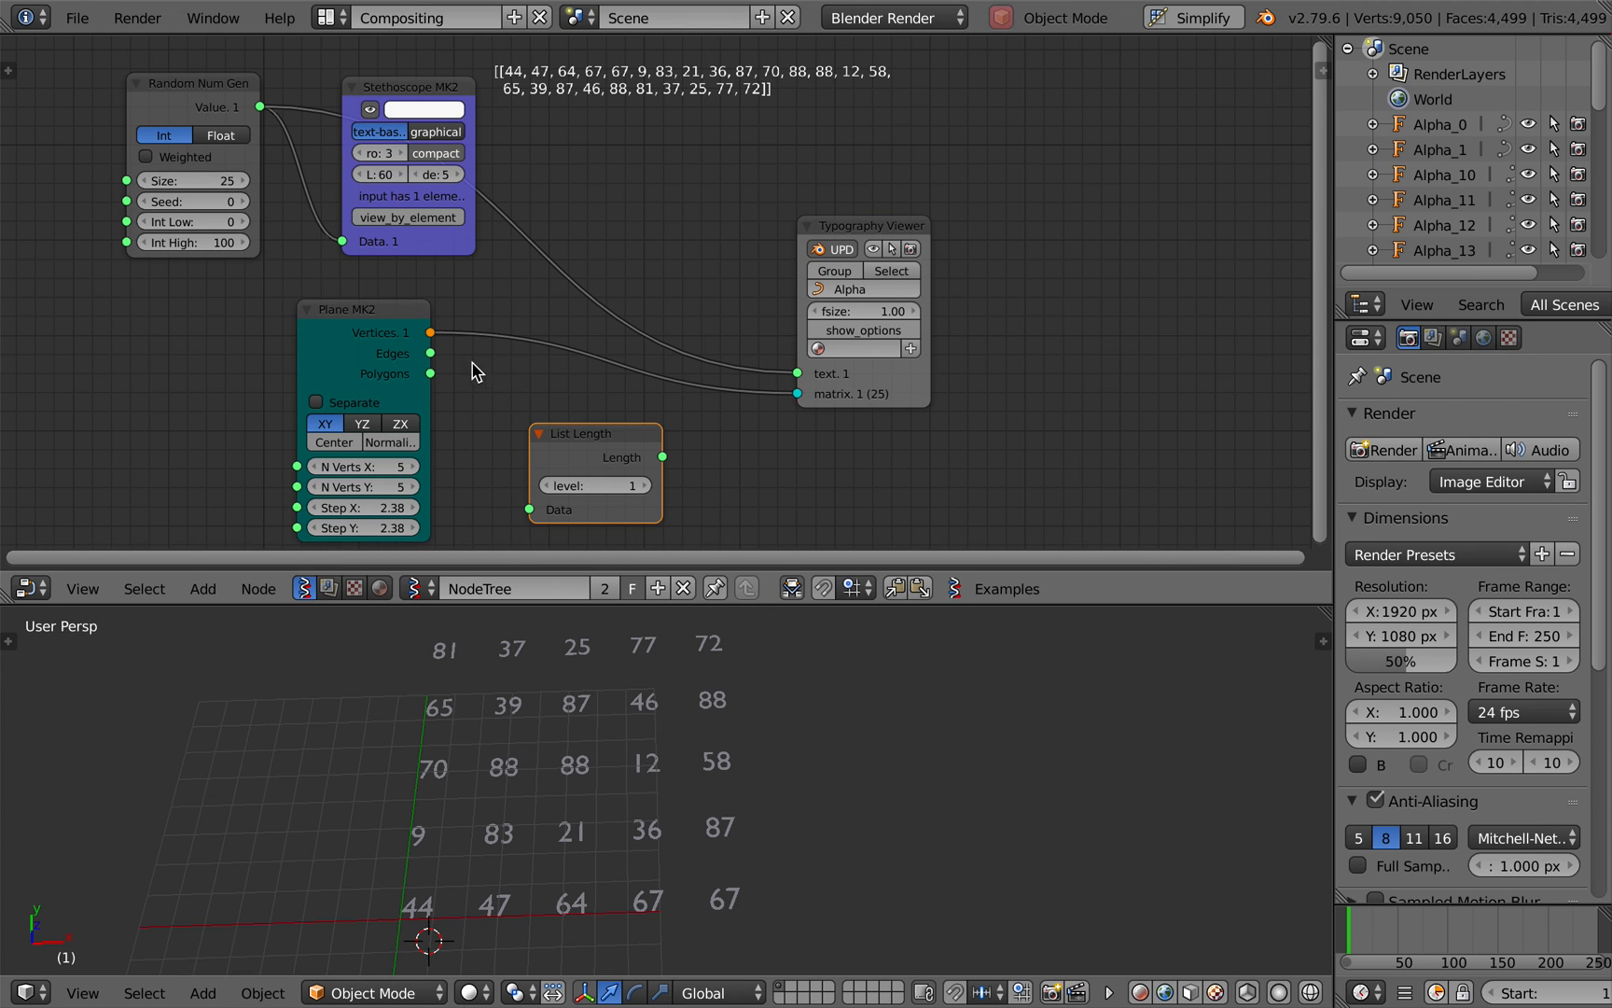
Link Plane MK2's Vertices to List Length's Data and its Length to Random Num Gen's Size, placing List Length below Random Num Gen.
drag(434, 339, 529, 509)
drag(664, 457, 197, 209)
drag(147, 184, 142, 182)
drag(588, 433, 86, 286)
Raise the Plane MK2 node's N Verts X to 10.
click(414, 466)
click(414, 466)
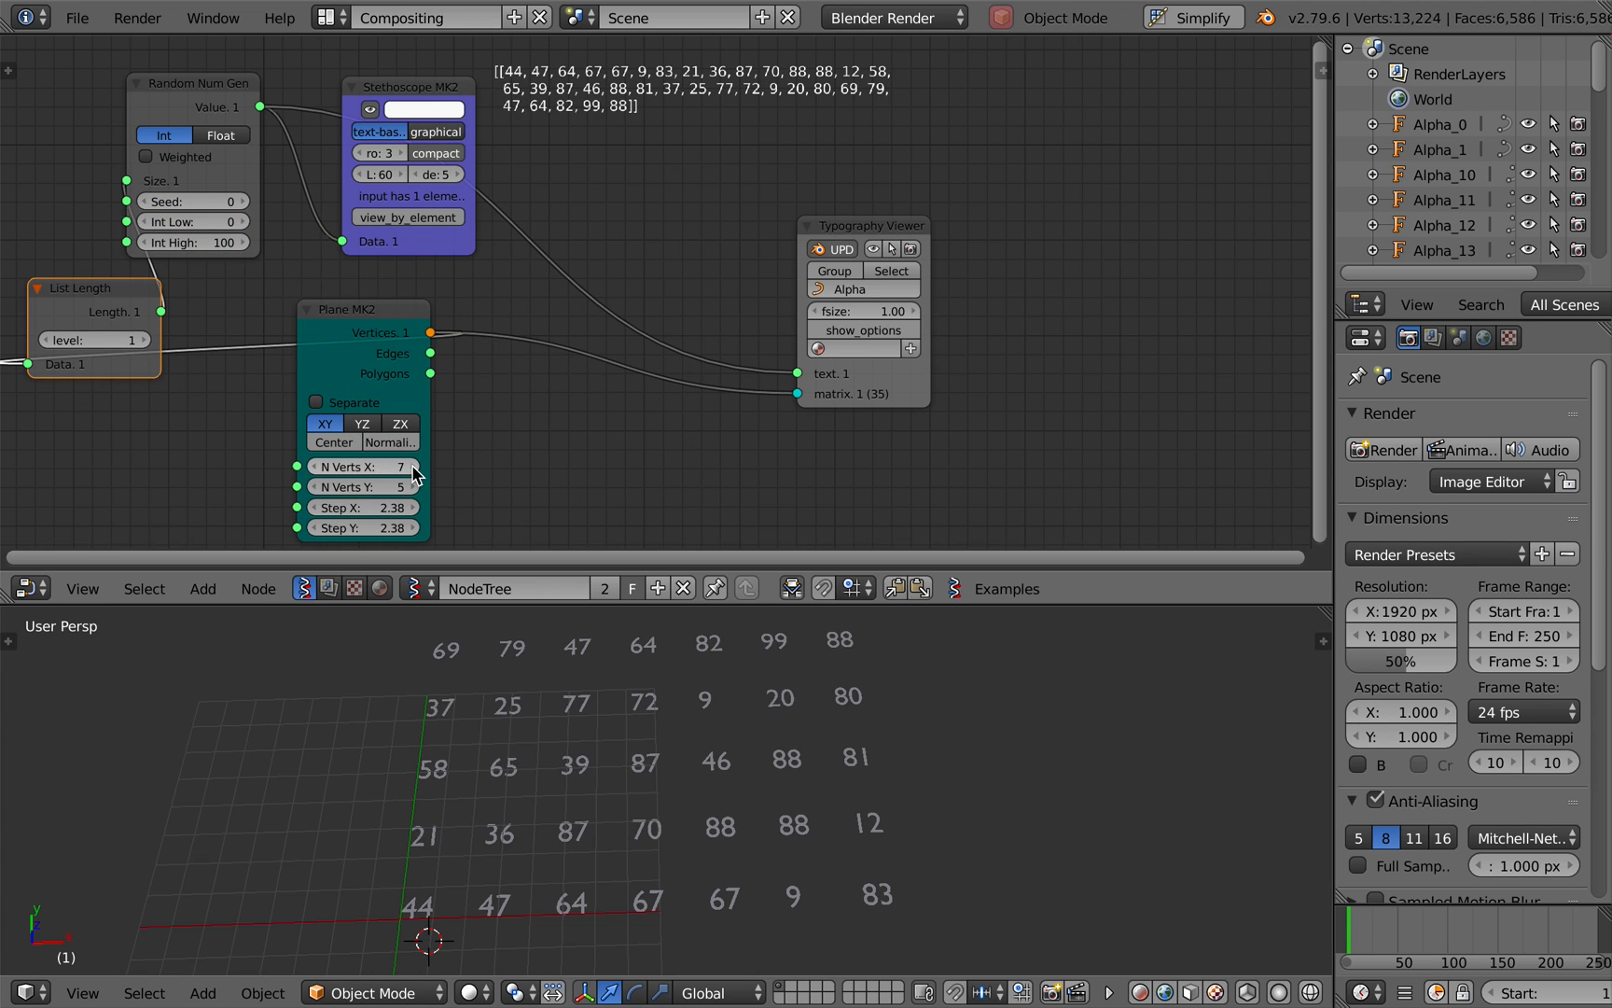
click(413, 466)
click(413, 467)
scroll(525, 702, down, 2)
scroll(526, 693, down, 1)
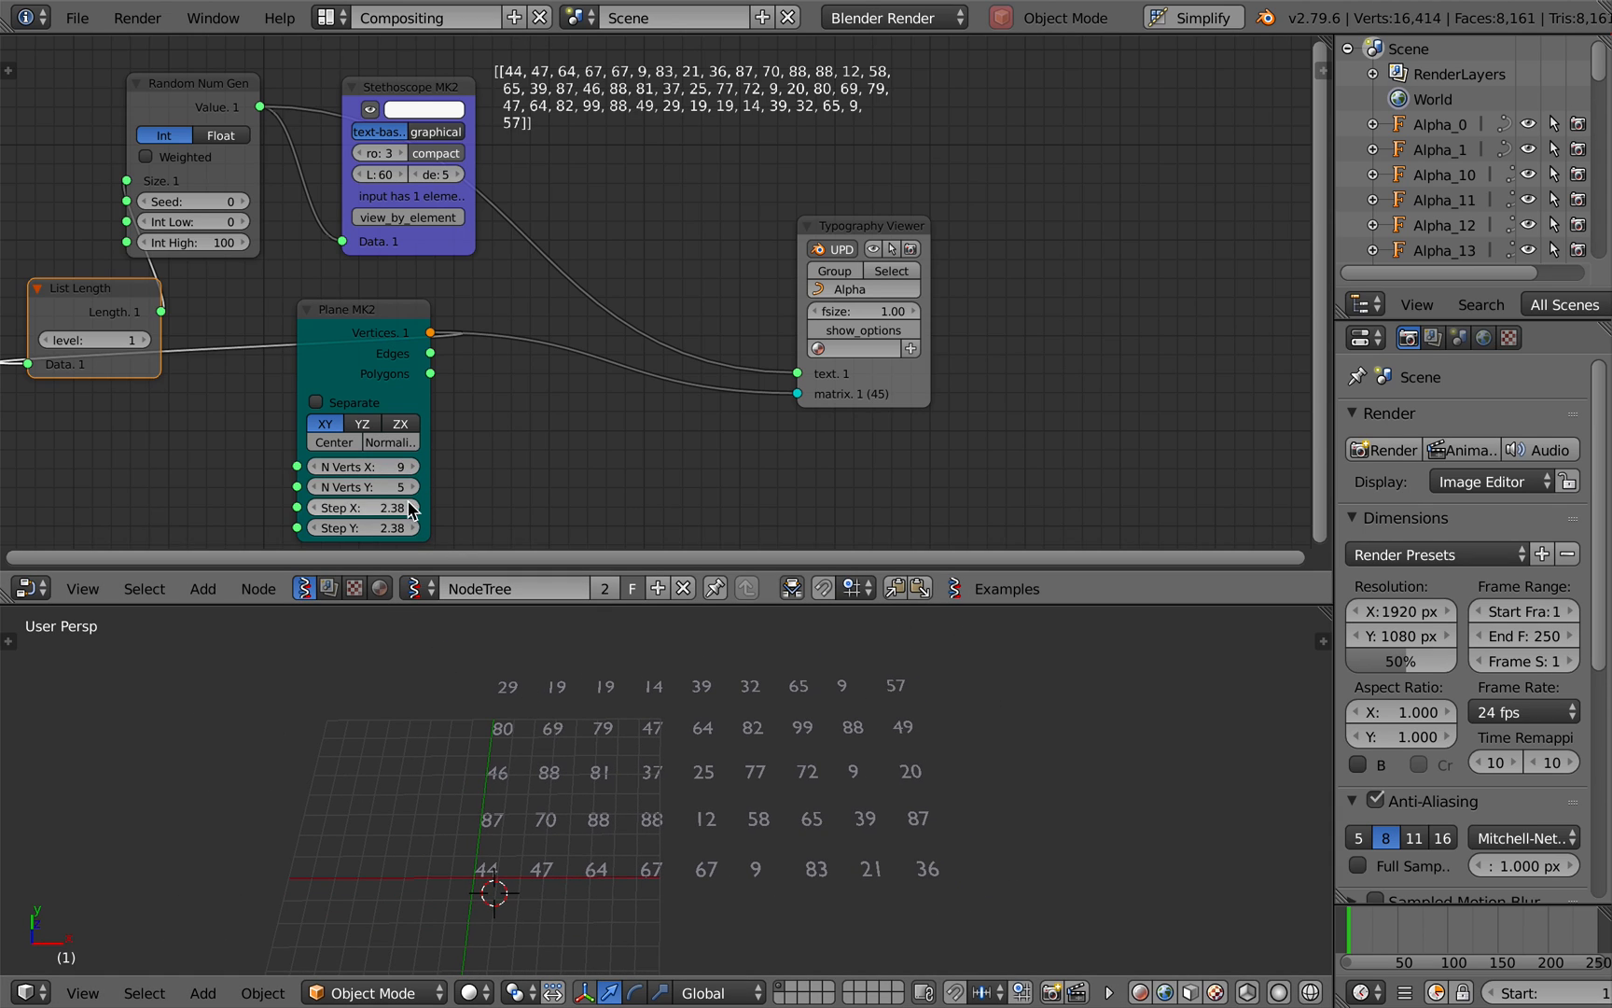
click(416, 466)
scroll(521, 624, left, 5)
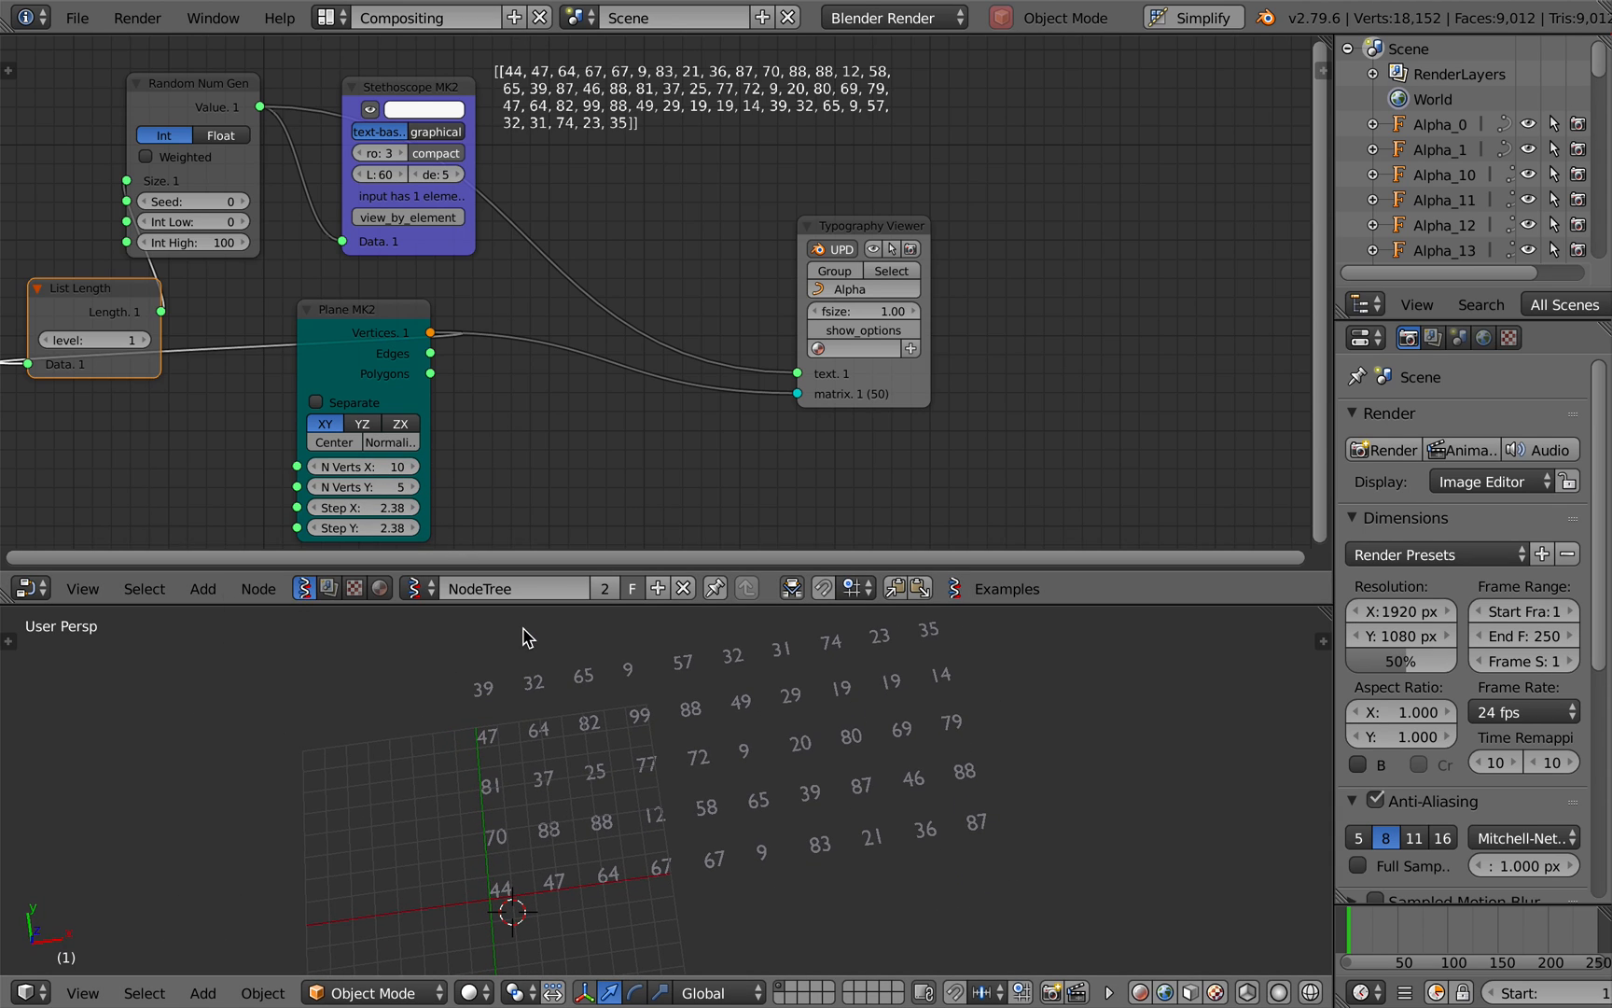
scroll(522, 637, left, 2)
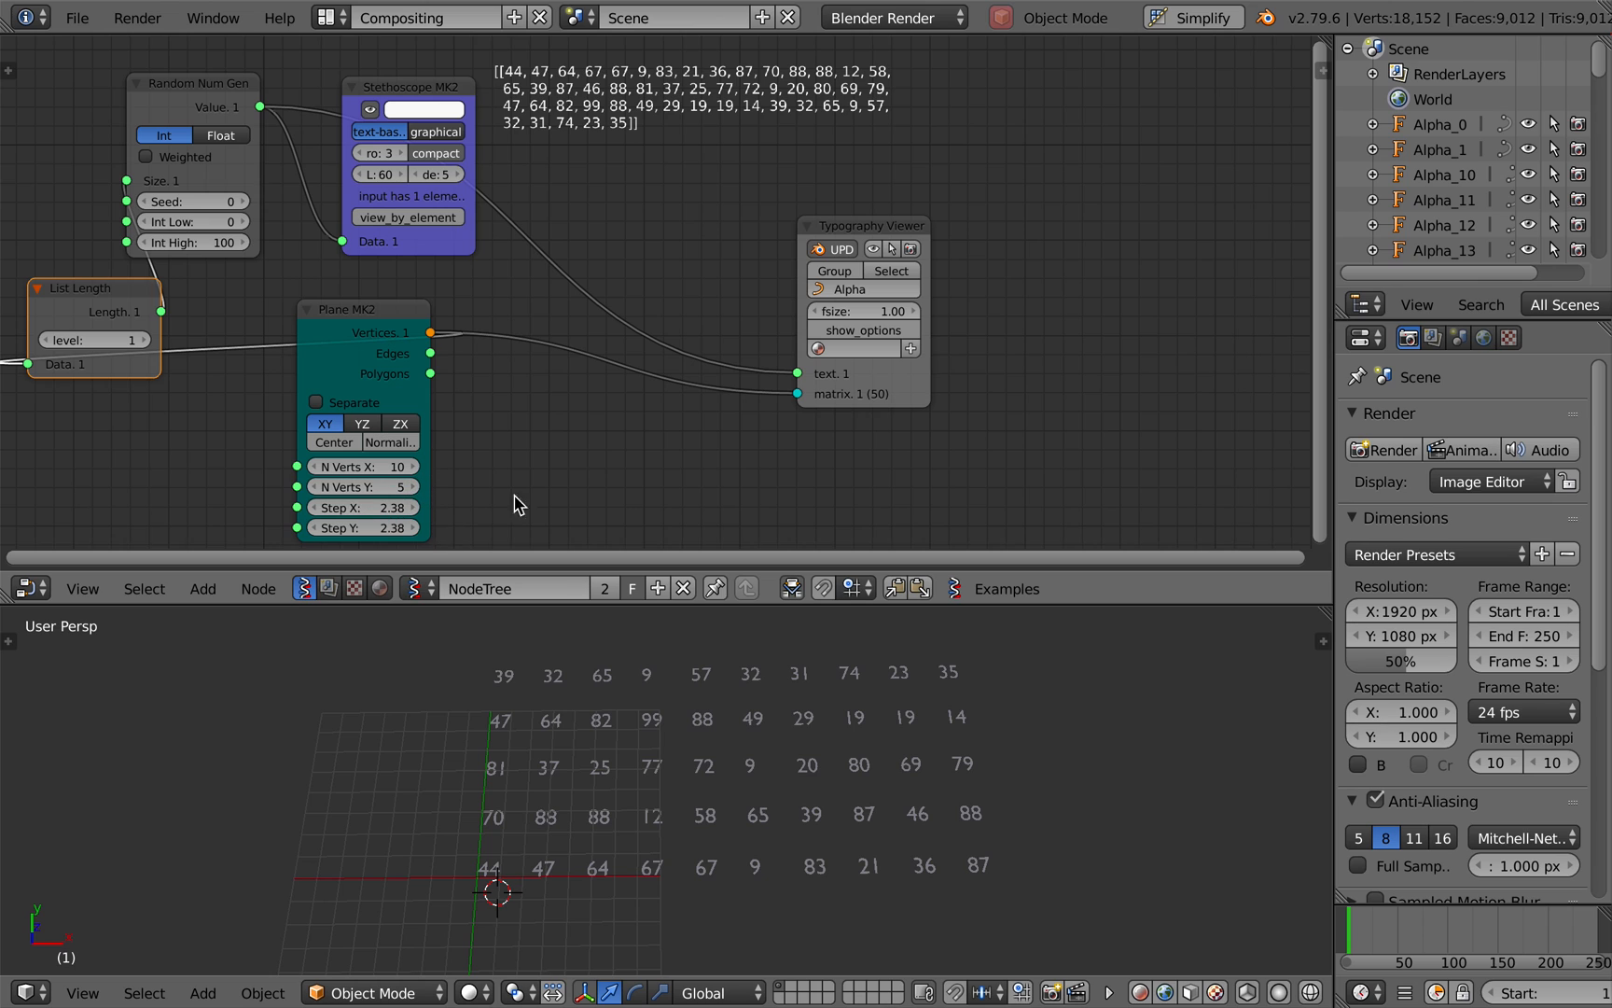
Set the Random Num Gen node's Int Low to 1 and its Seed to 260.
drag(191, 200, 248, 200)
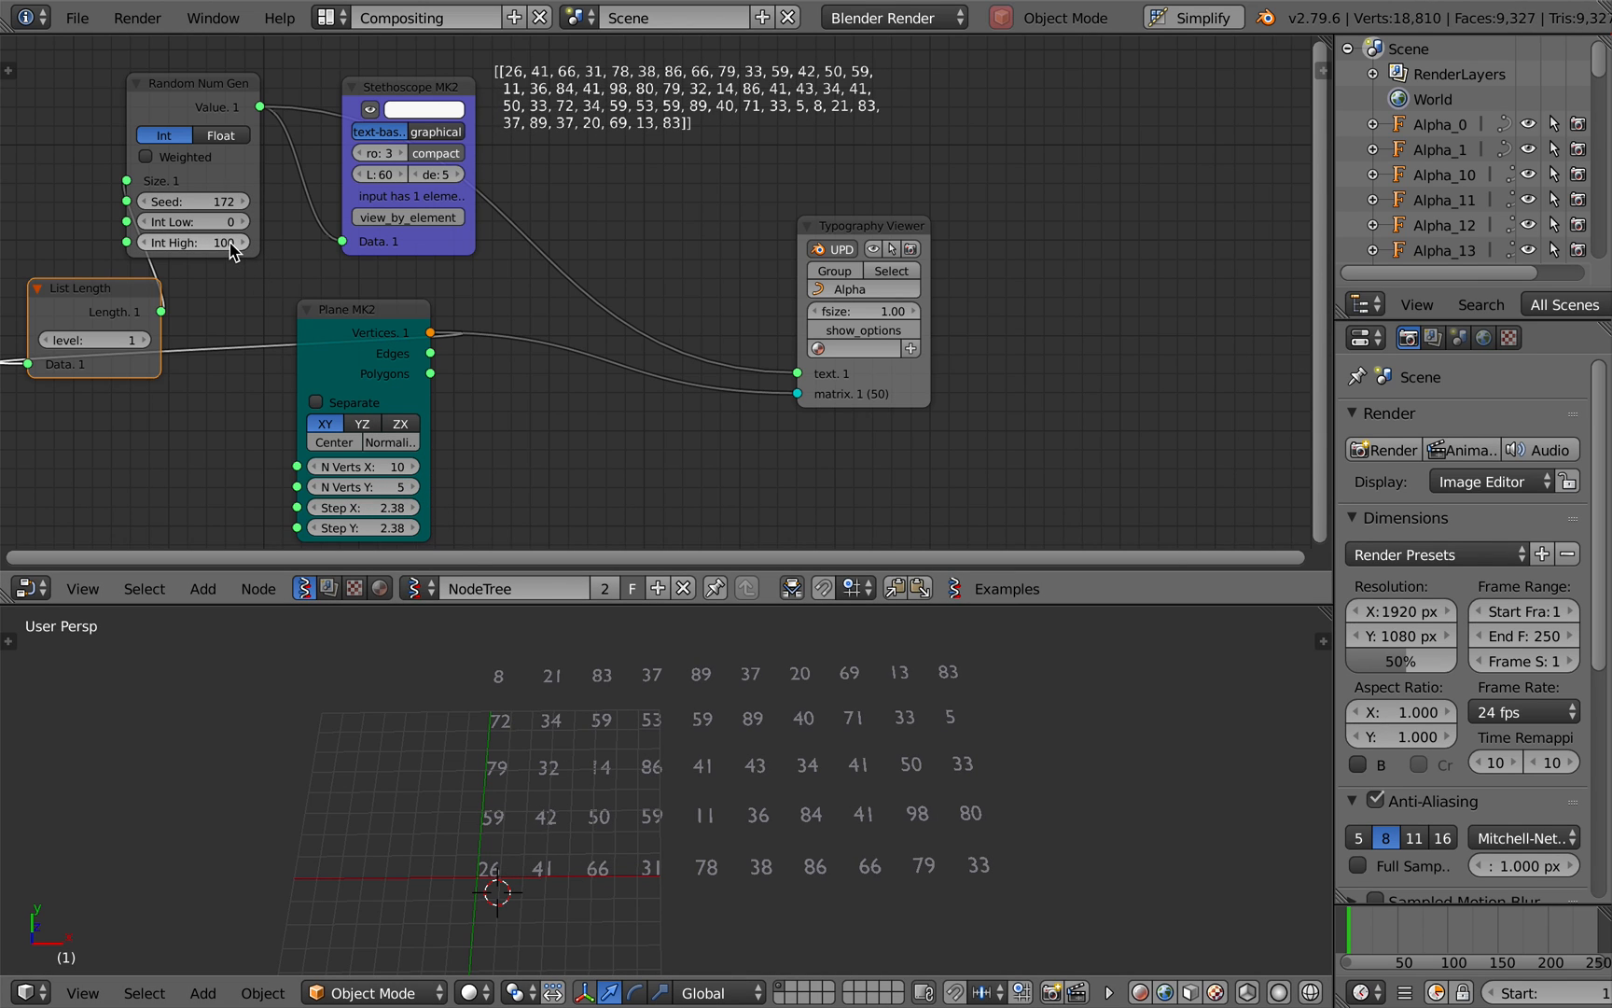
click(243, 222)
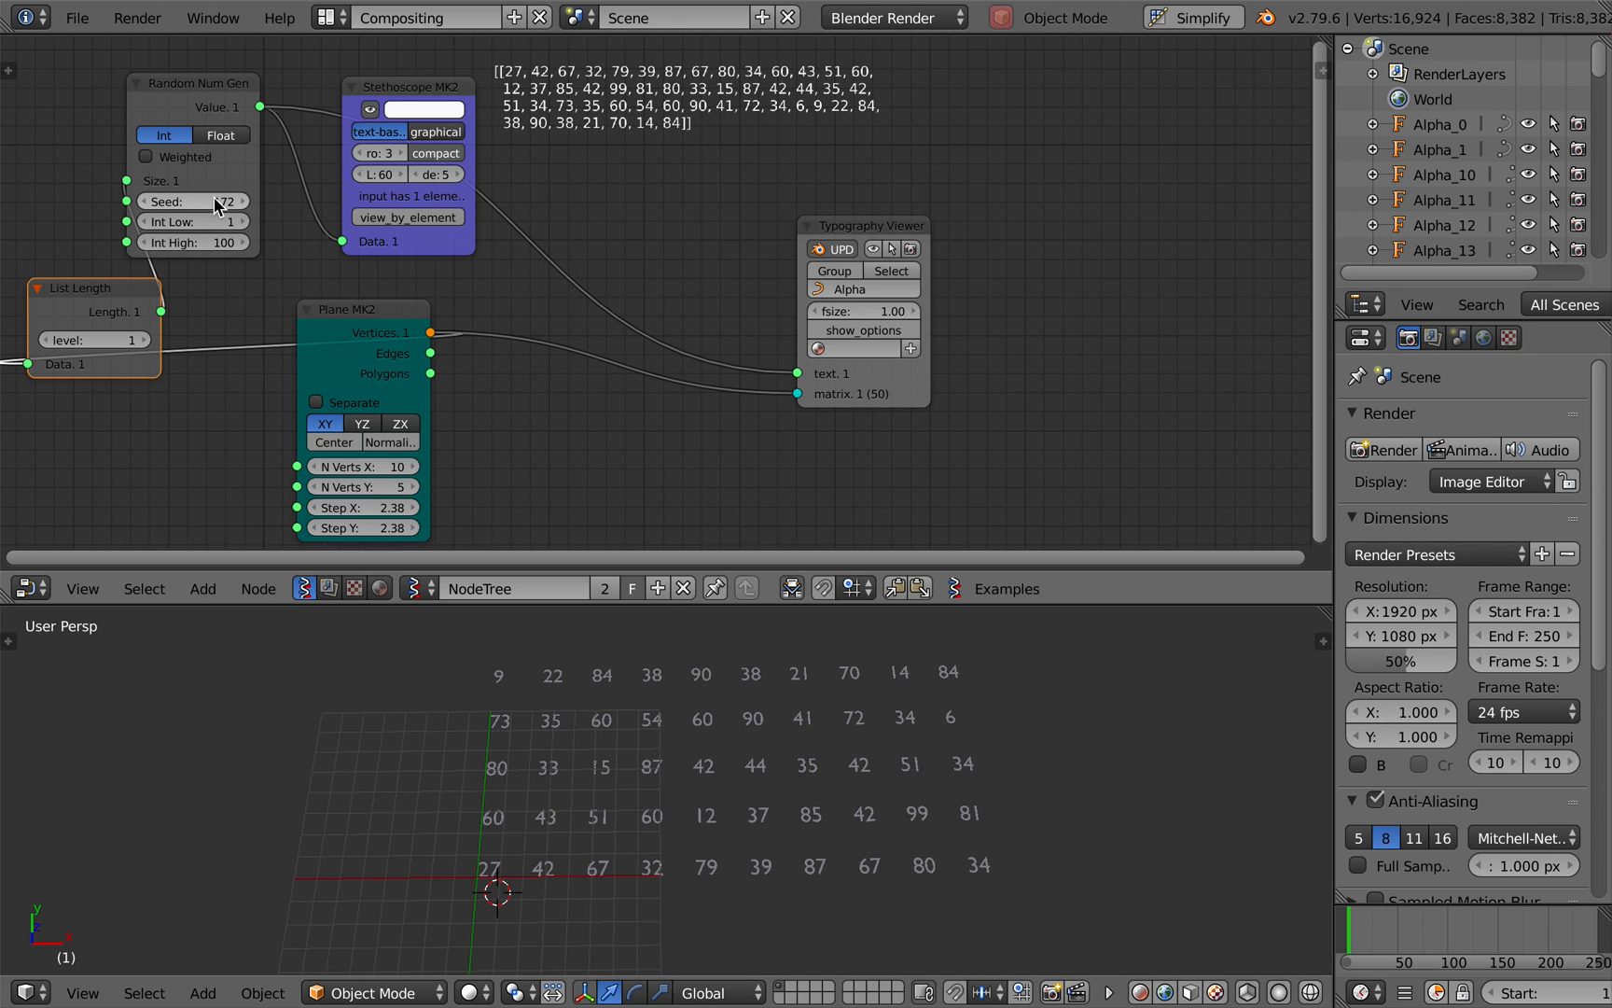
drag(215, 200, 502, 360)
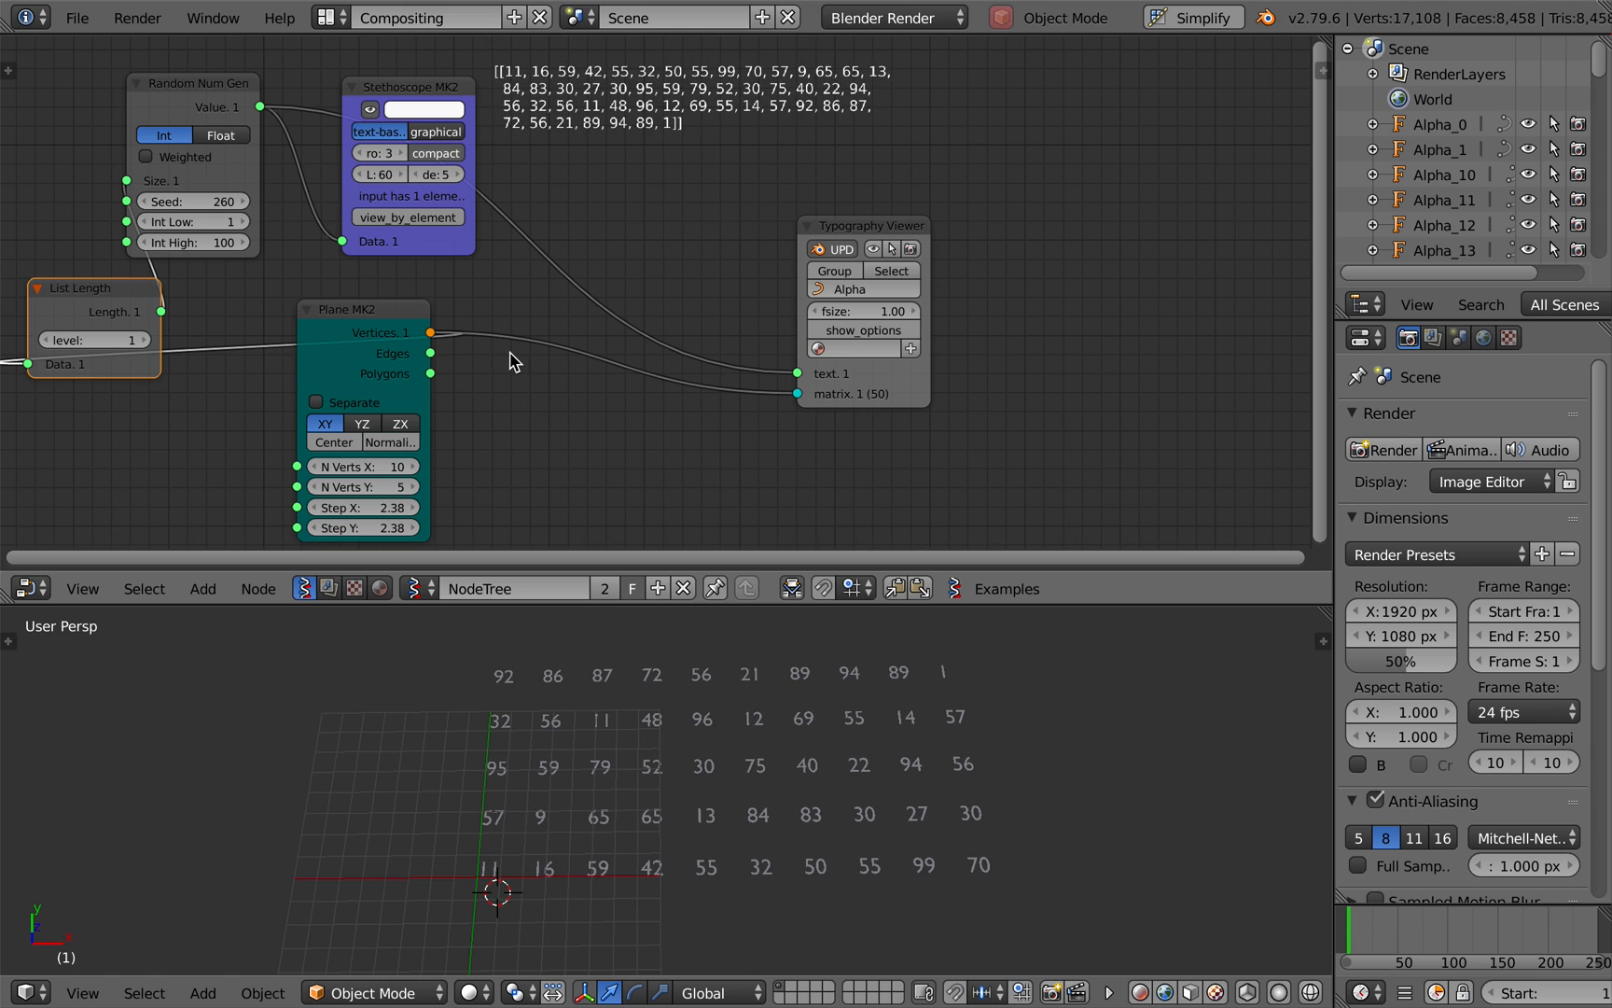
Try the Weighted option on the Random Num Gen node and turn it back off.
scroll(504, 360, left, 3)
scroll(509, 360, up, 2)
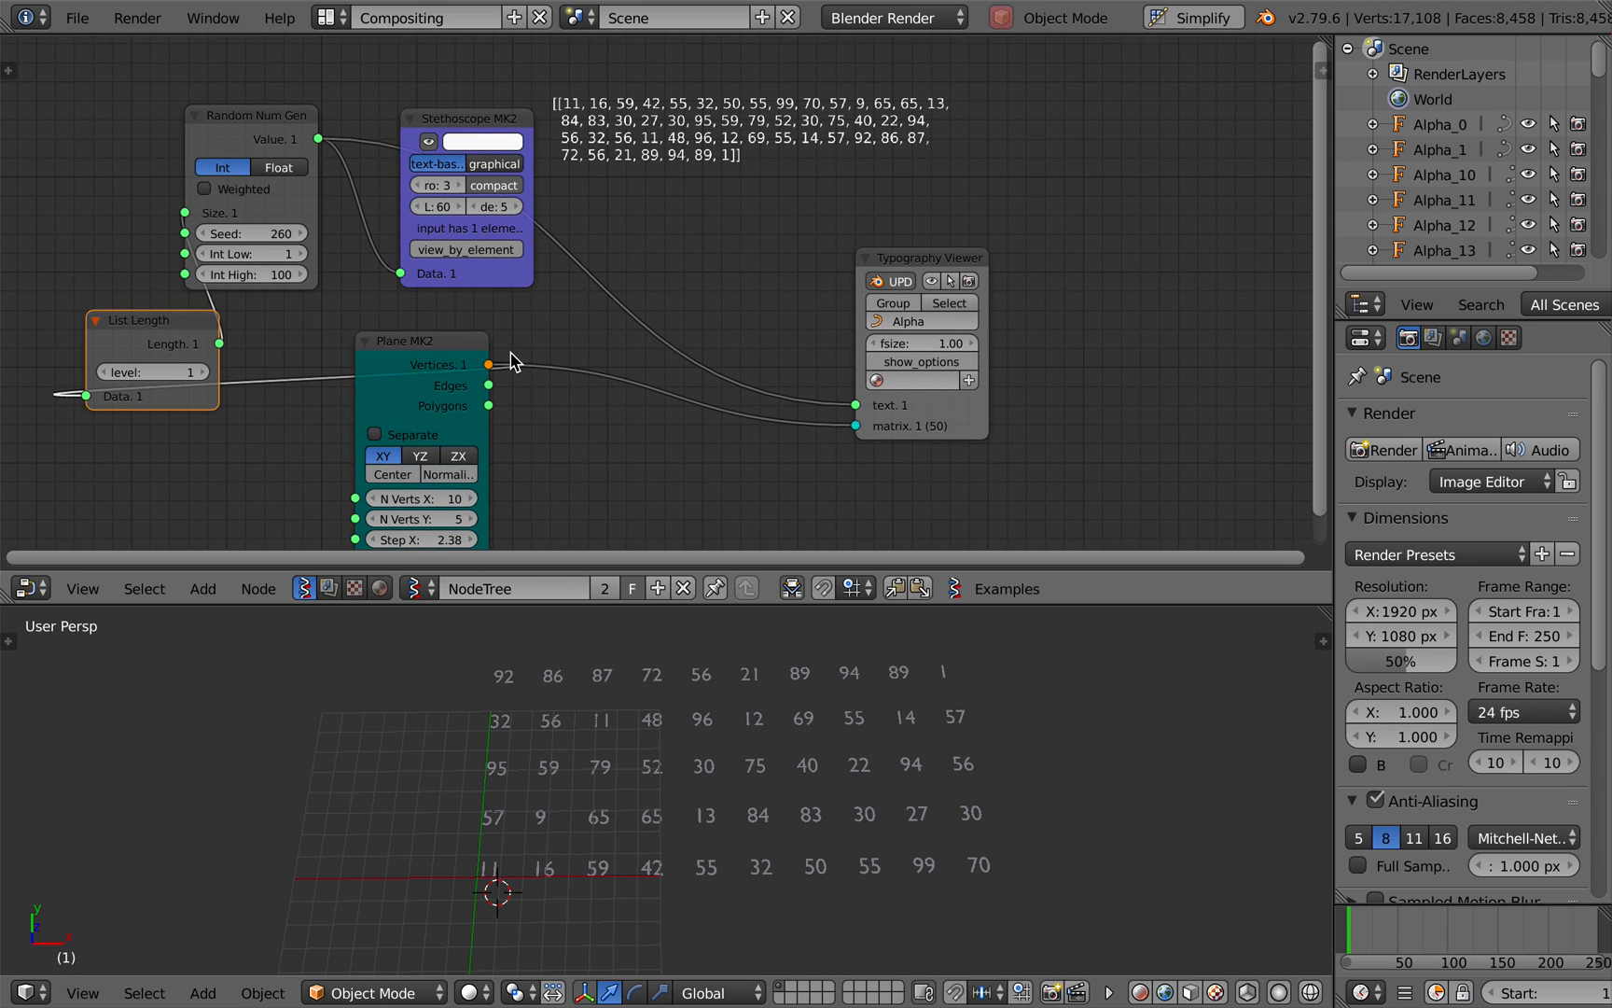
scroll(512, 360, left, 3)
scroll(512, 336, up, 3)
click(508, 294)
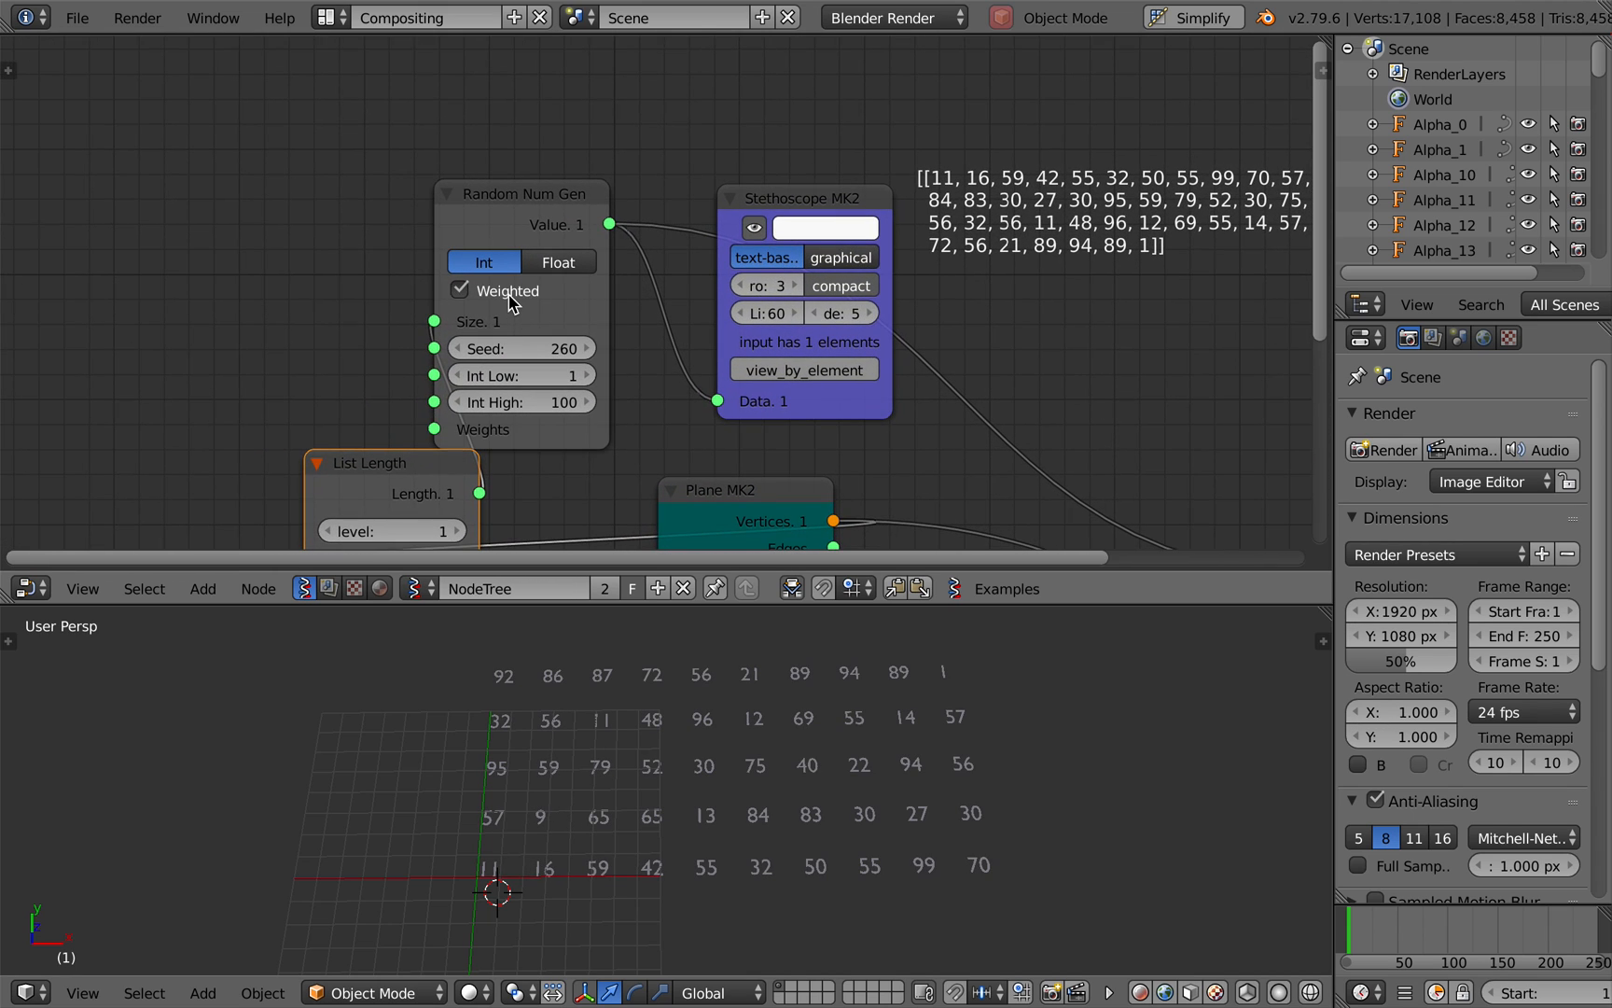
click(504, 295)
click(485, 295)
Save over the current blend file and fit all nodes in the node editor.
click(518, 295)
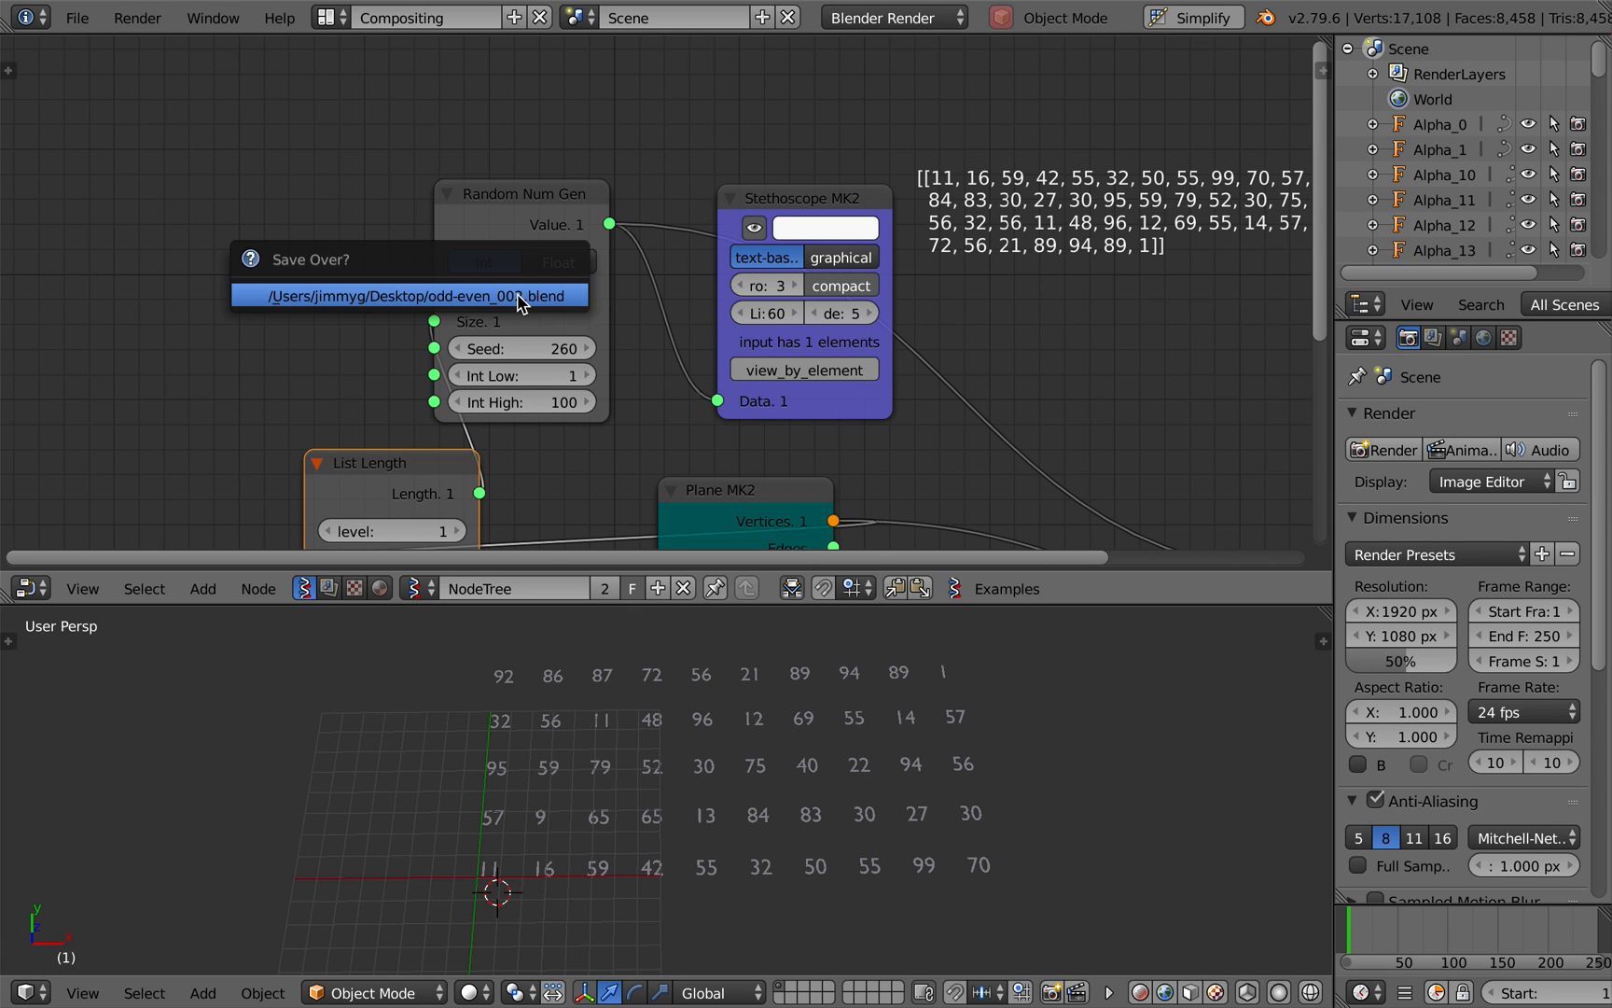
scroll(746, 350, down, 1)
key(Home)
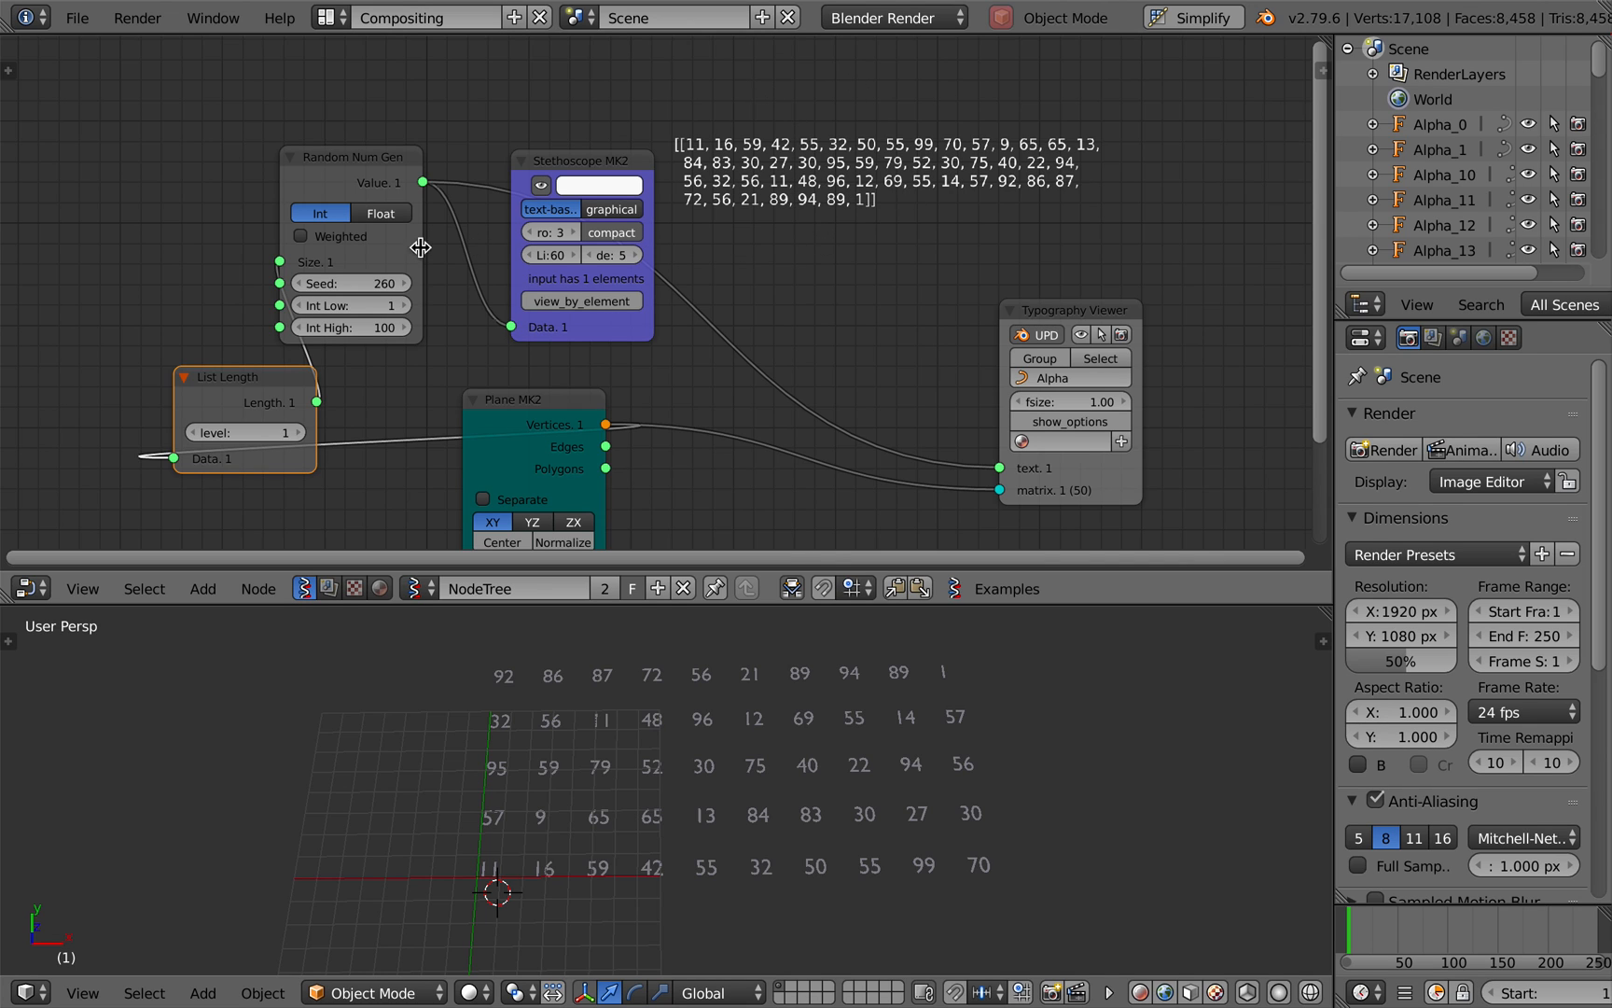
Set the Random Num Gen node's Seed to 418 and save over the current blend file.
drag(350, 282, 597, 502)
key(ctrl+s)
click(771, 642)
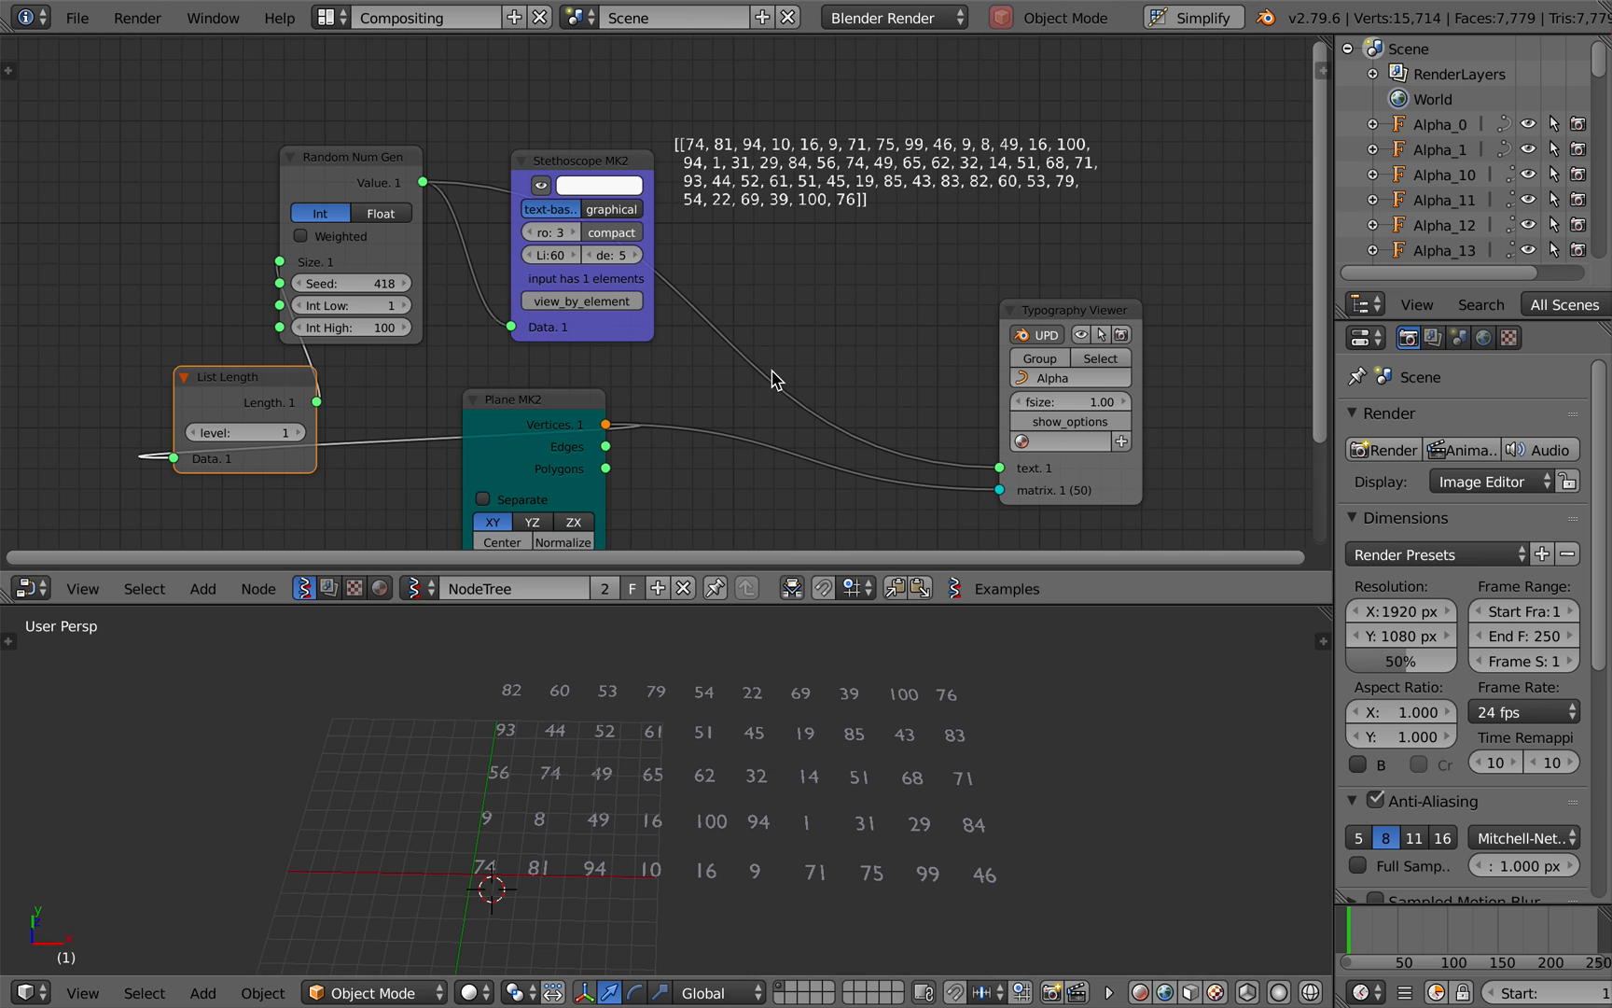
key(Home)
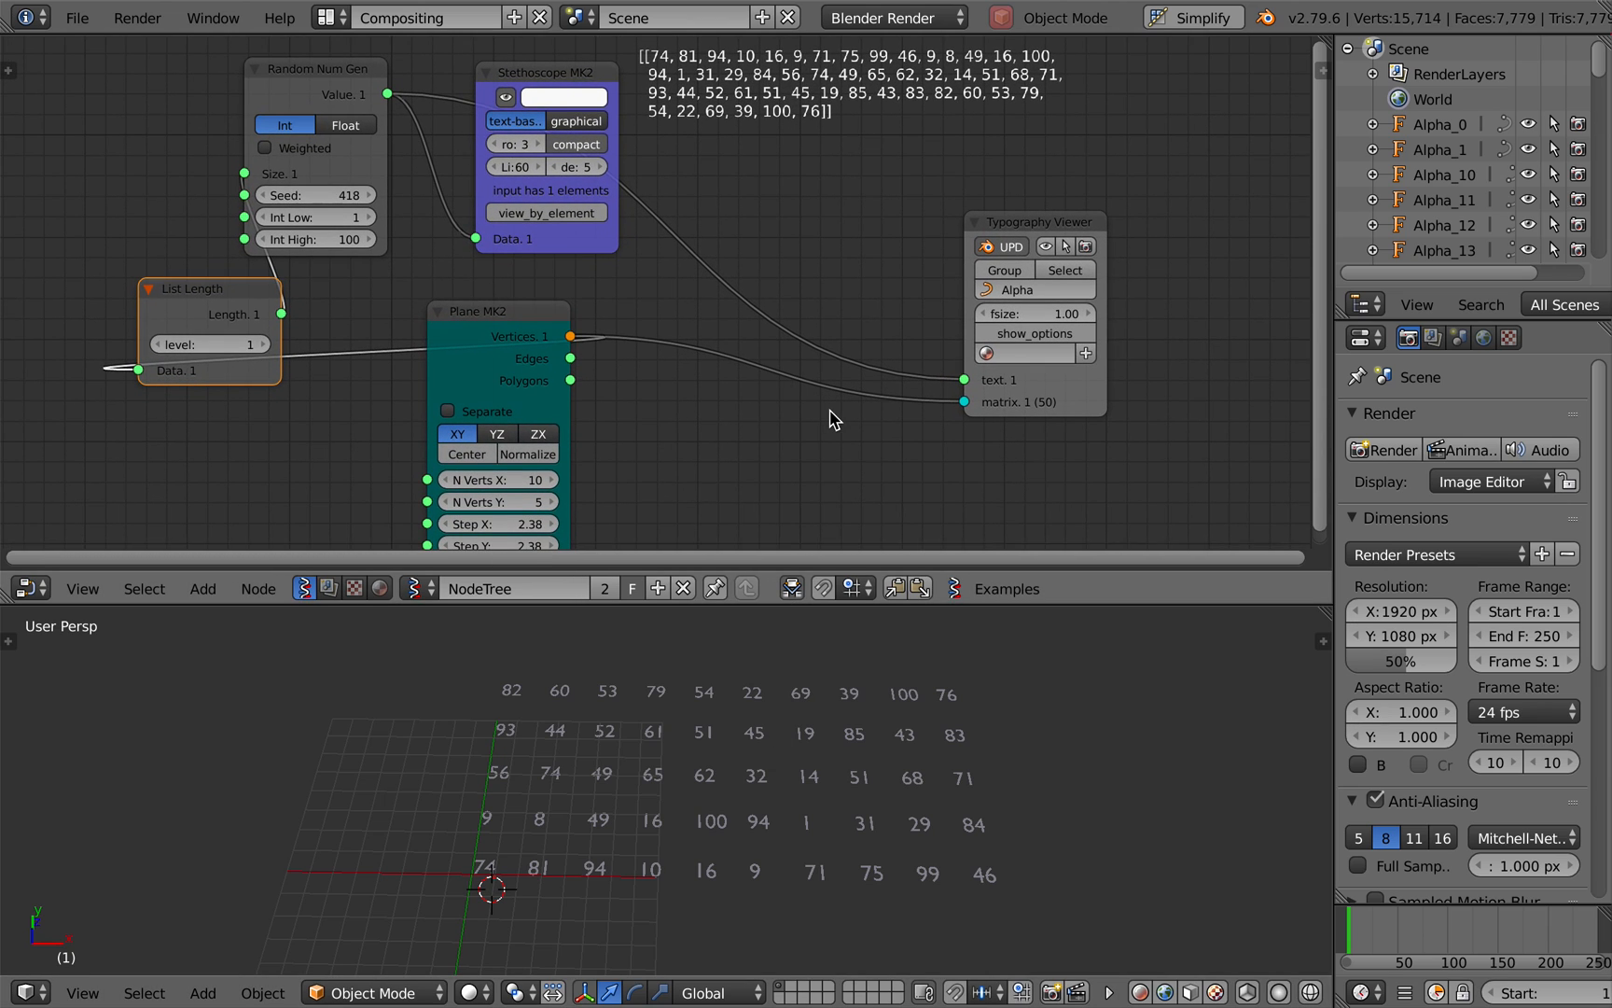
middle_drag(848, 799, 852, 802)
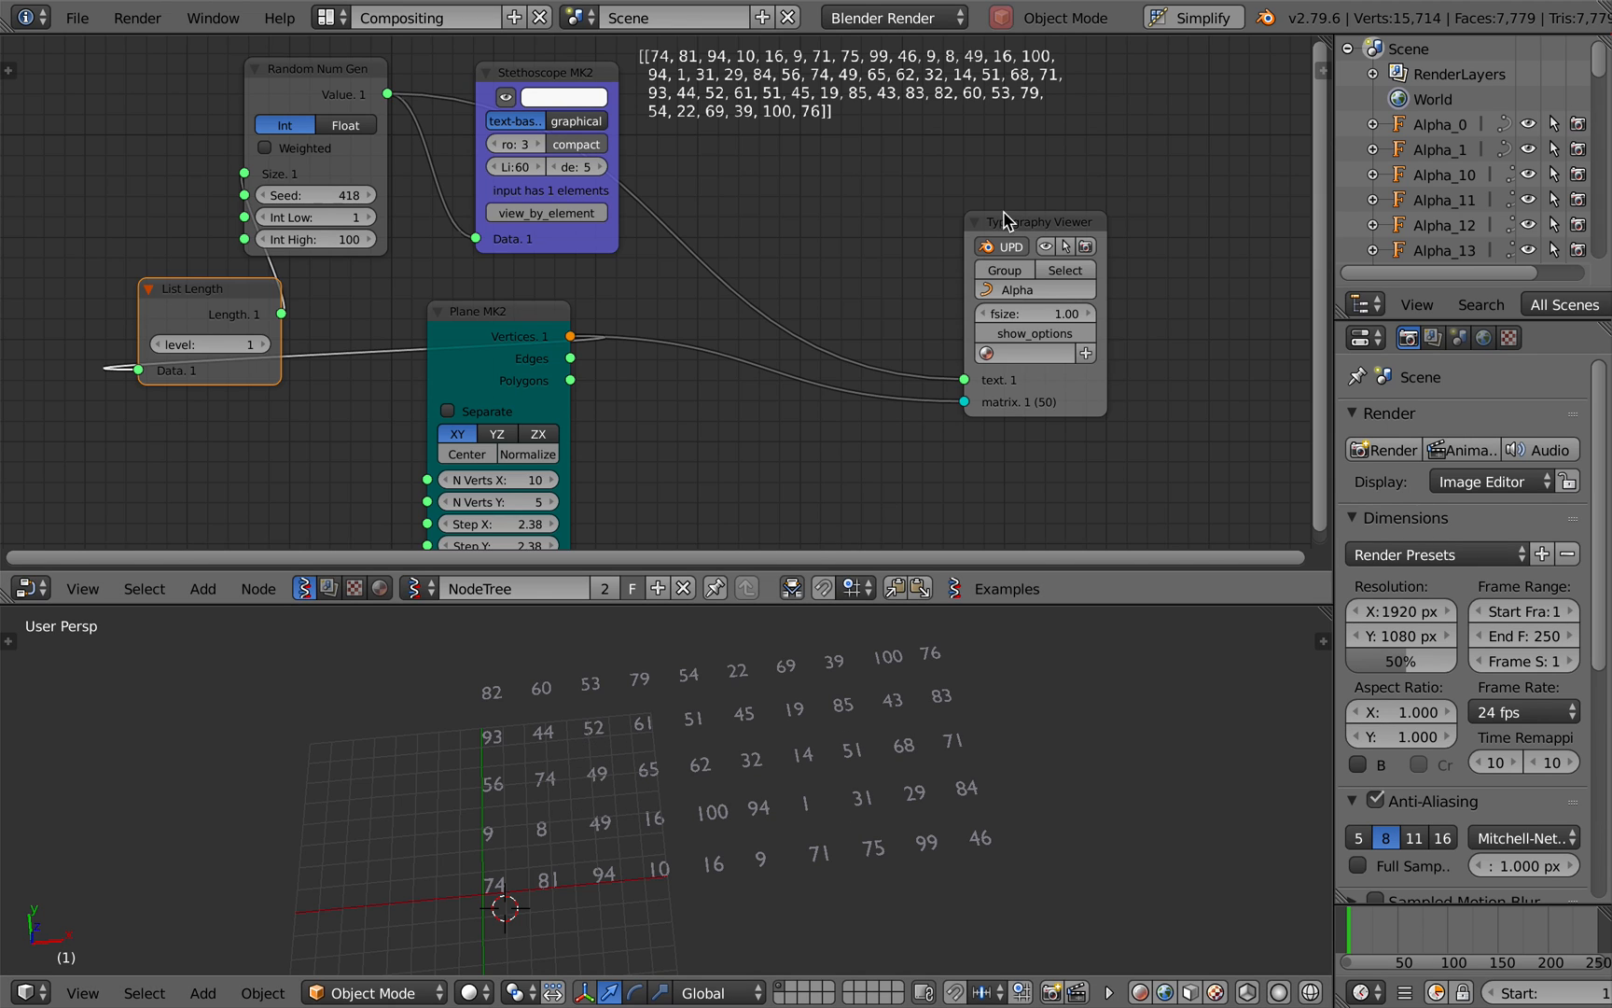
Spread the Typography Viewer and Plane MK2 nodes apart and save over the current blend file.
drag(1063, 238, 1136, 239)
drag(534, 323, 475, 327)
key(ctrl+s)
key(Return)
key(Home)
Reposition the Stethoscope MK2 node above the Random Num Gen node and set the current frame to 31.
drag(469, 142, 635, 545)
key(Home)
drag(589, 97, 516, 89)
click(1378, 936)
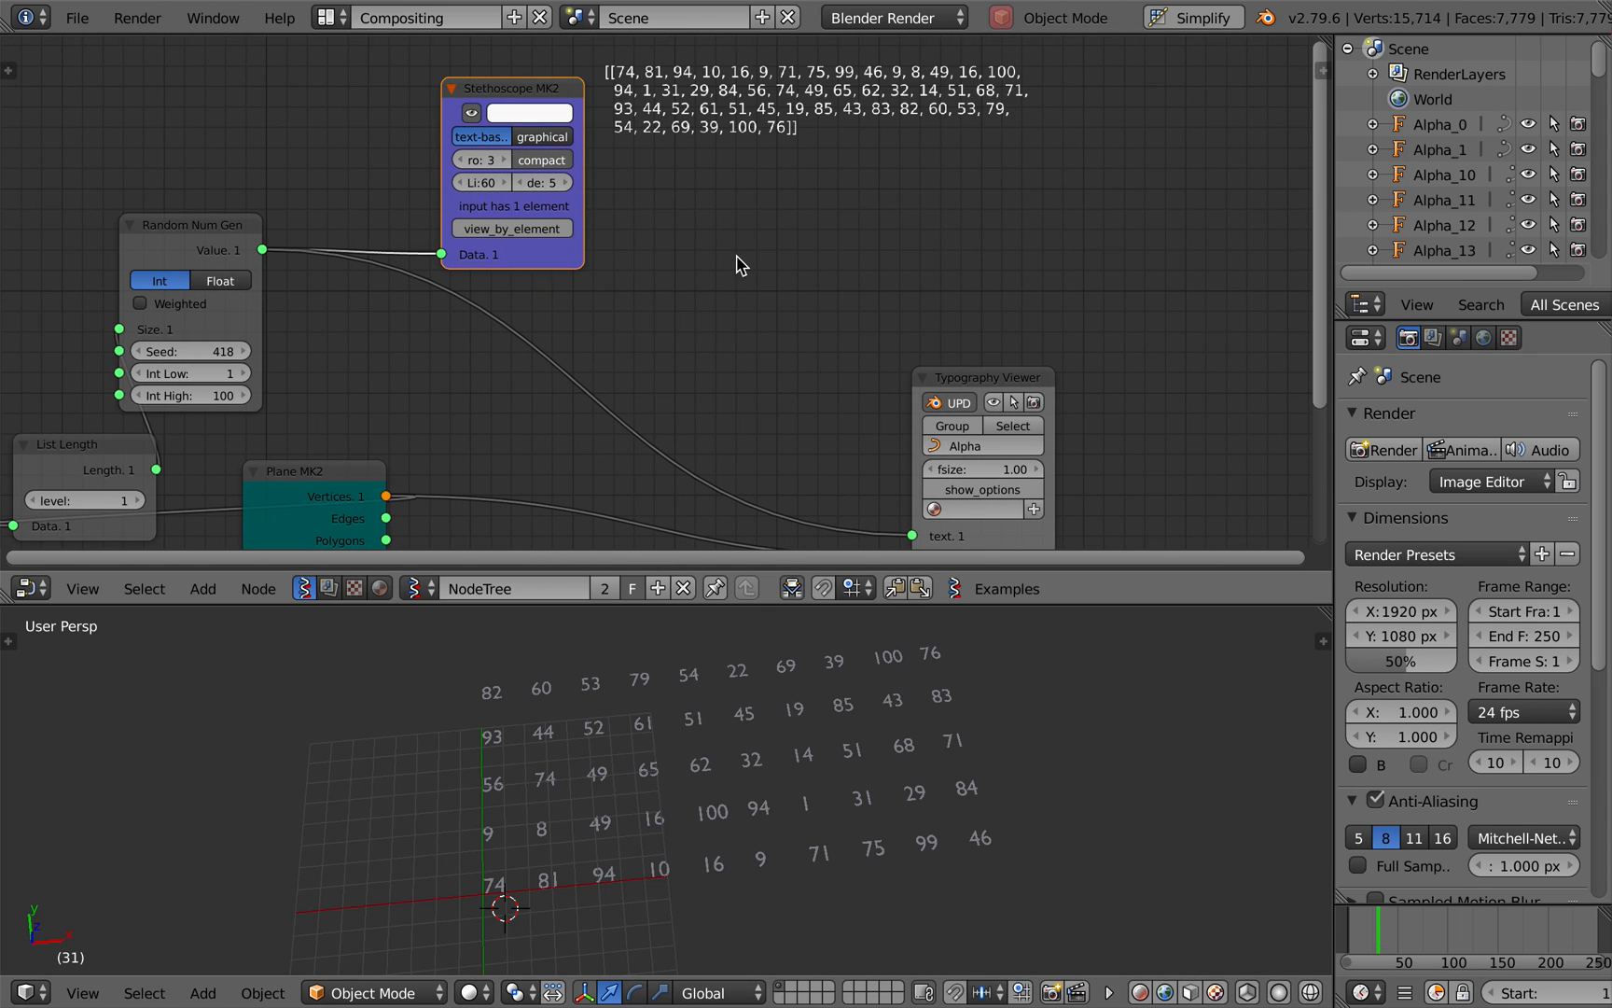
Add a scalar math node beside the Stethoscope MK2, above the Typography Viewer, and save over the blend file.
key(alt+space)
text(math)
key(Return)
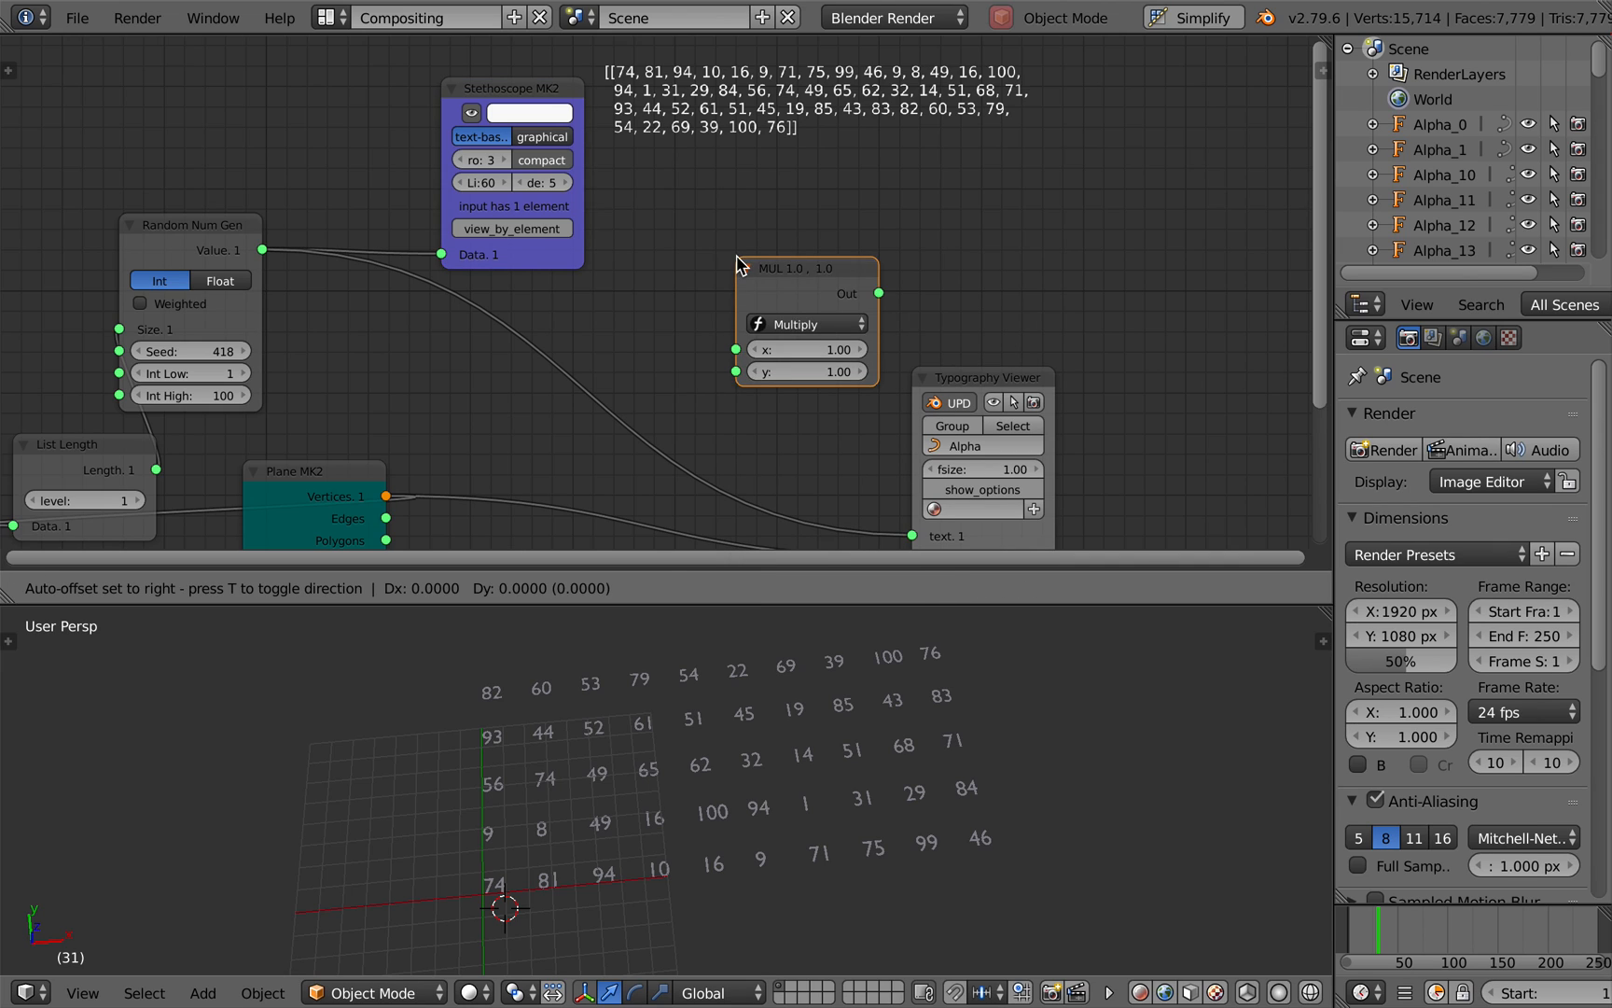
click(712, 227)
key(ctrl+s)
key(Return)
Link the Random Num Gen's Value to the math node's x, with function modulo and y 2, and save the file.
drag(263, 250, 711, 309)
click(760, 285)
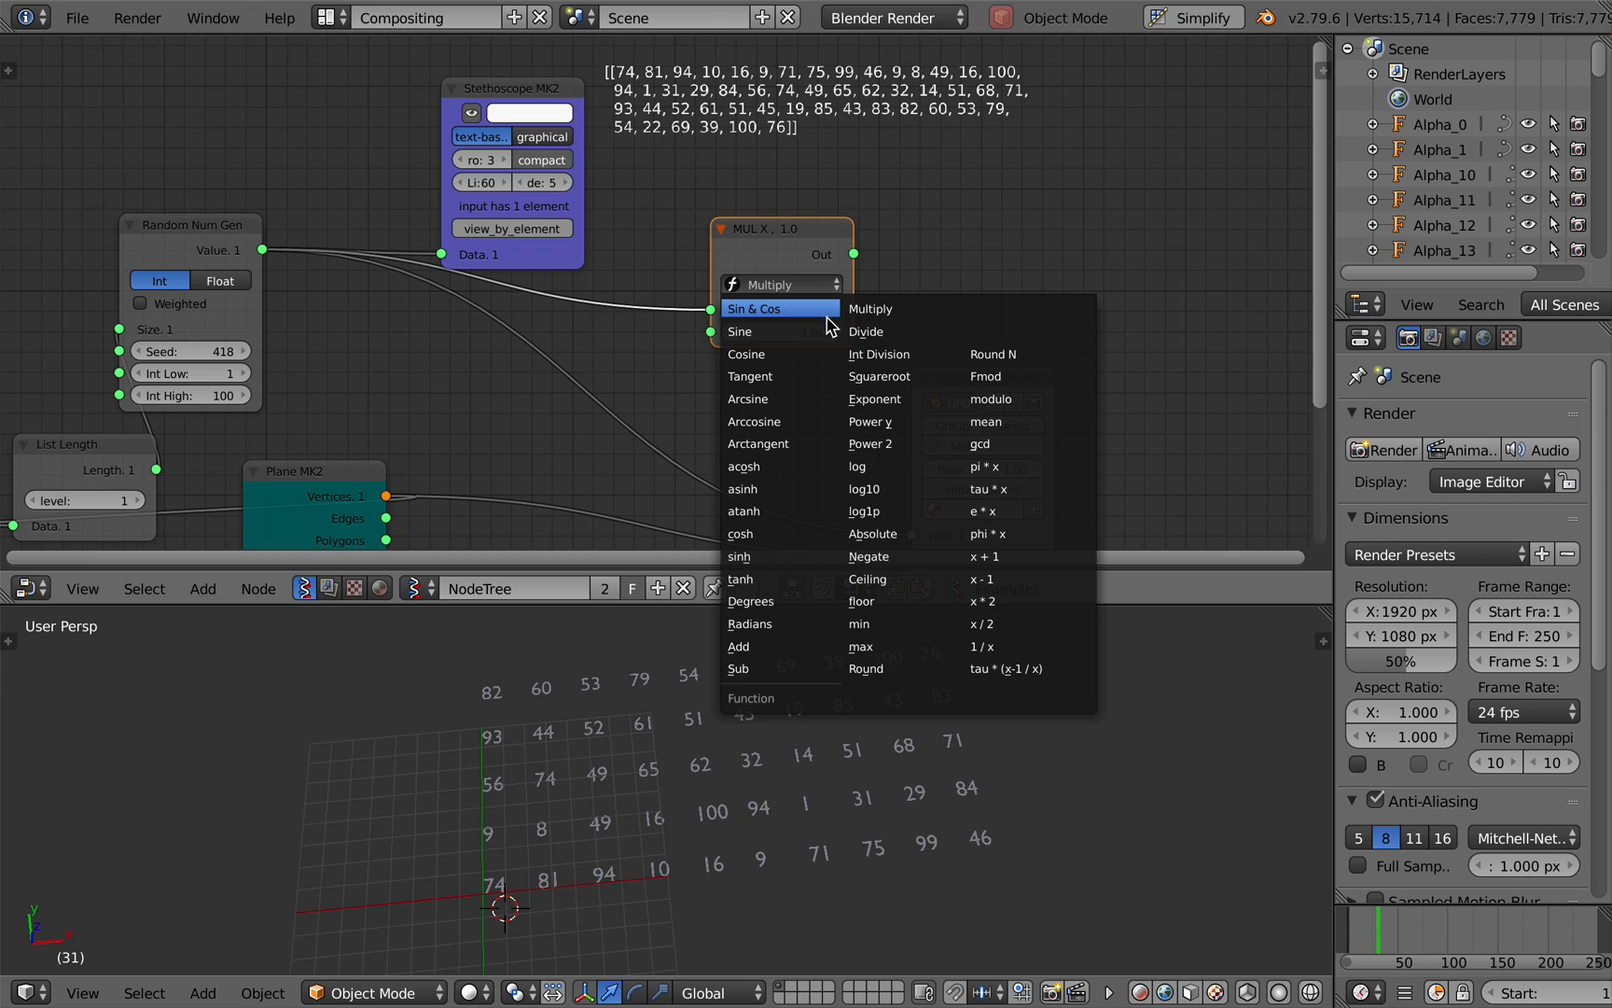
click(987, 398)
text(2)
key(Return)
key(ctrl+s)
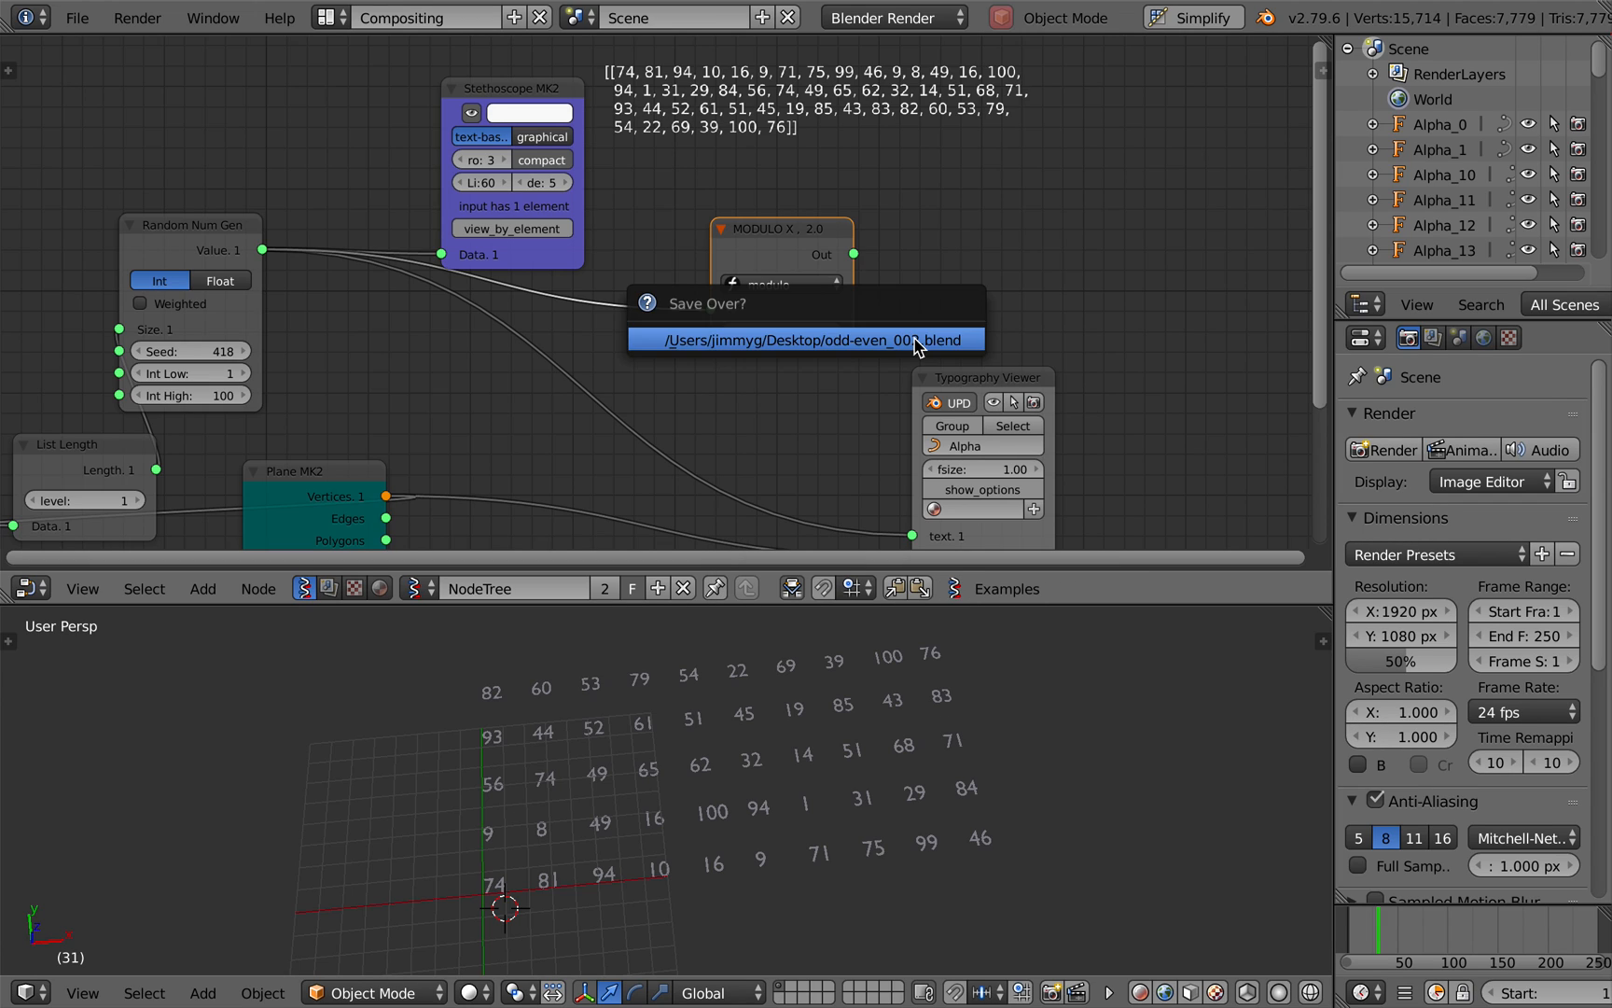
click(952, 378)
key(ctrl+s)
Duplicate the Stethoscope MK2 node, connect the modulo node's Out to its Data input, and save the file.
click(571, 100)
key(shift+d)
click(1087, 201)
drag(853, 253, 852, 261)
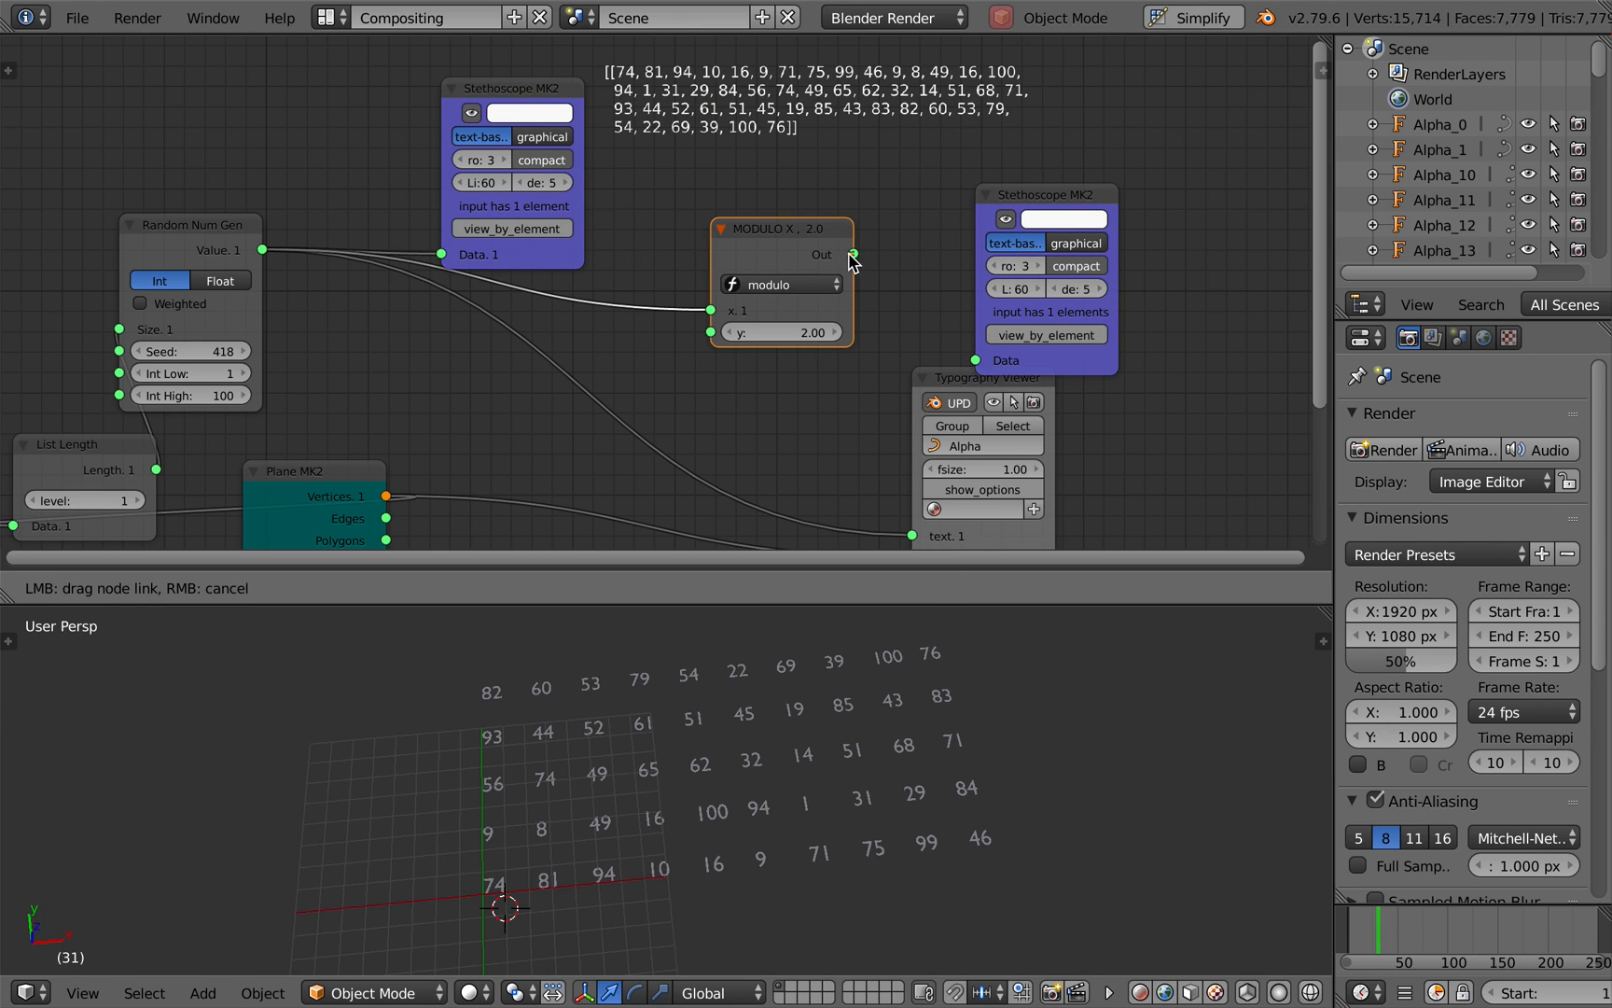
drag(977, 360, 1028, 307)
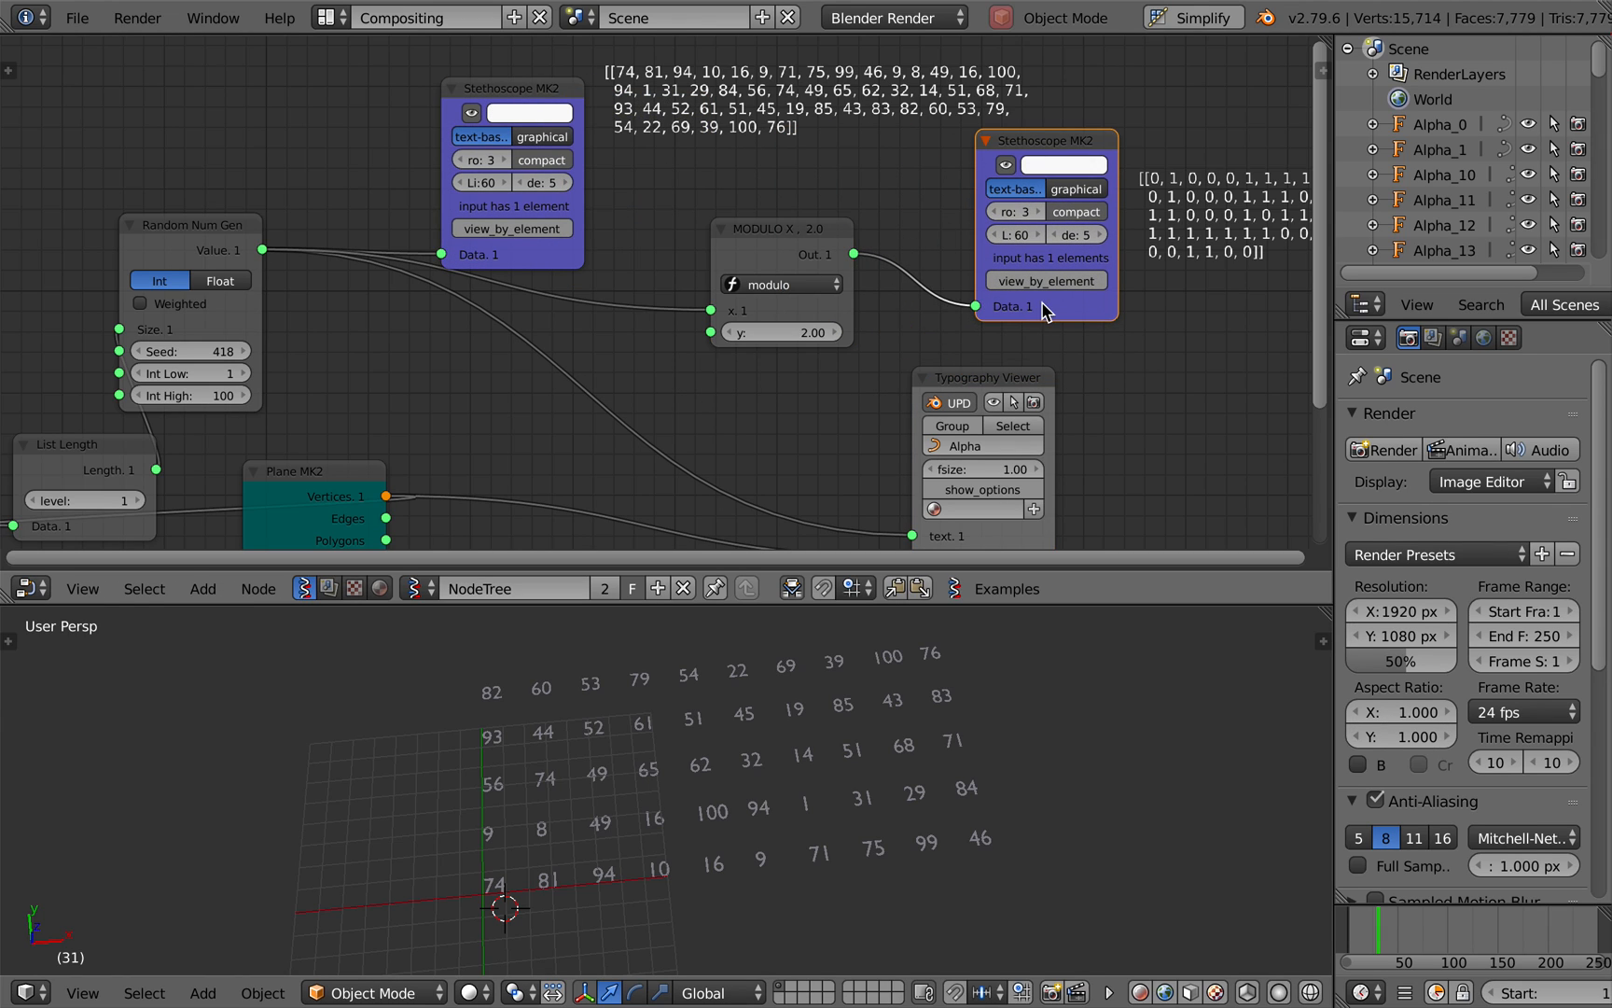
ctrl+scroll(1045, 310, right, 5)
key(ctrl+s)
click(1045, 306)
Move the Random Num Gen node slightly up and closer to the first Stethoscope MK2 node.
scroll(1045, 306, up, 2)
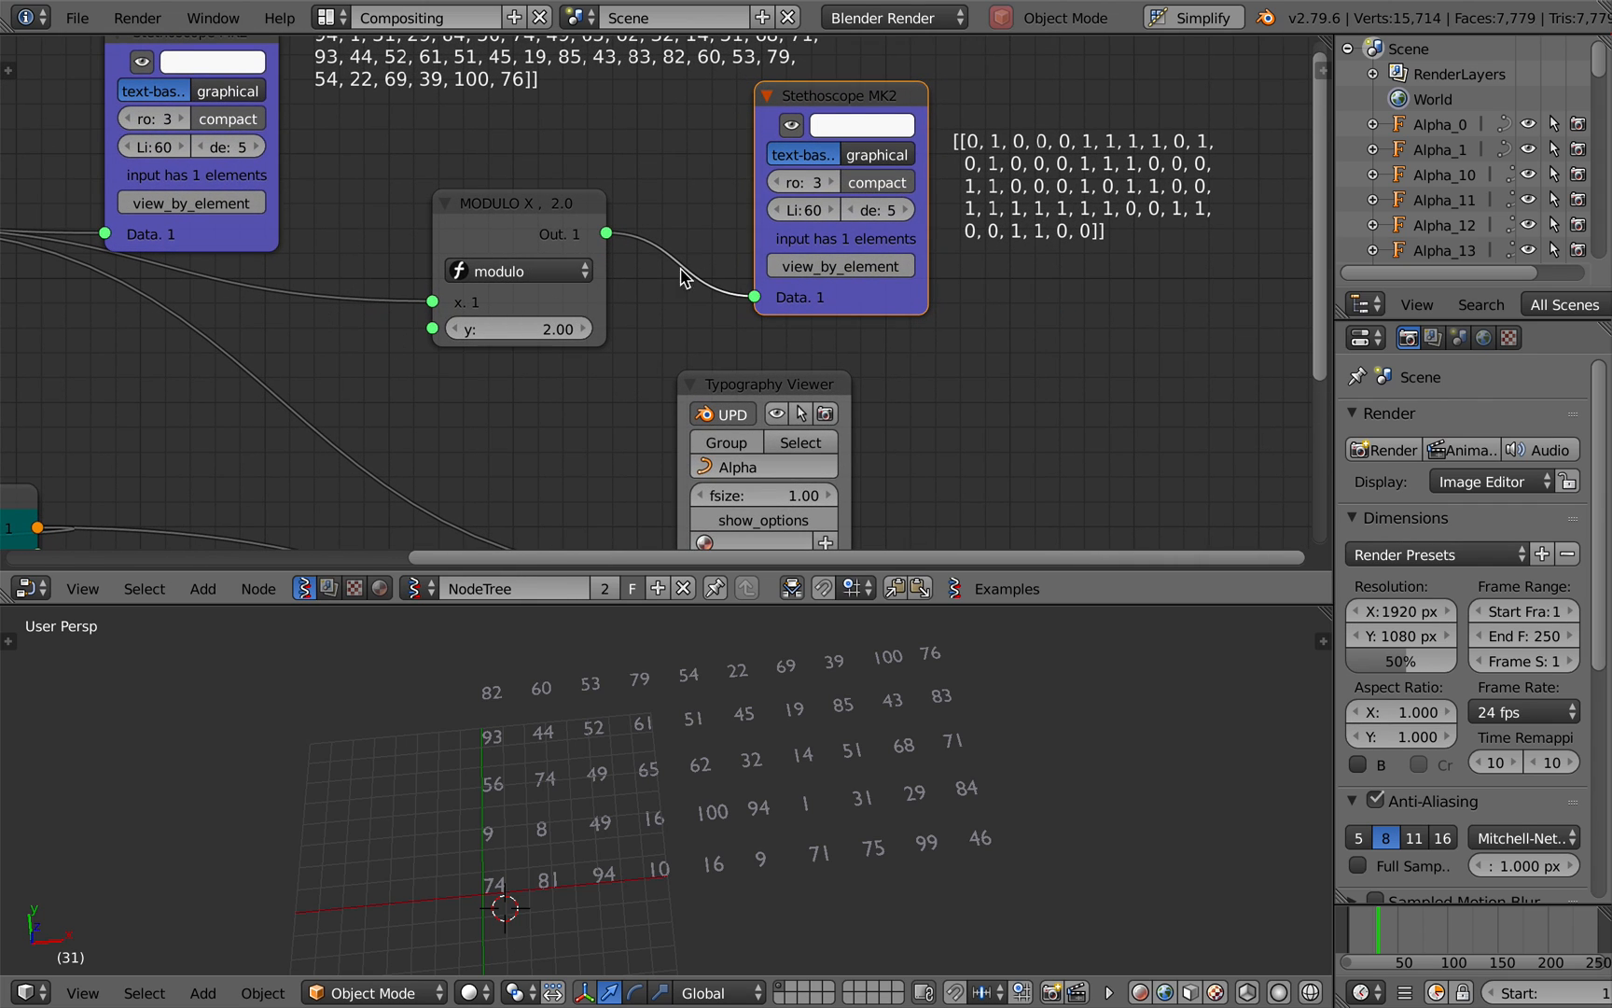
scroll(464, 224, left, 2)
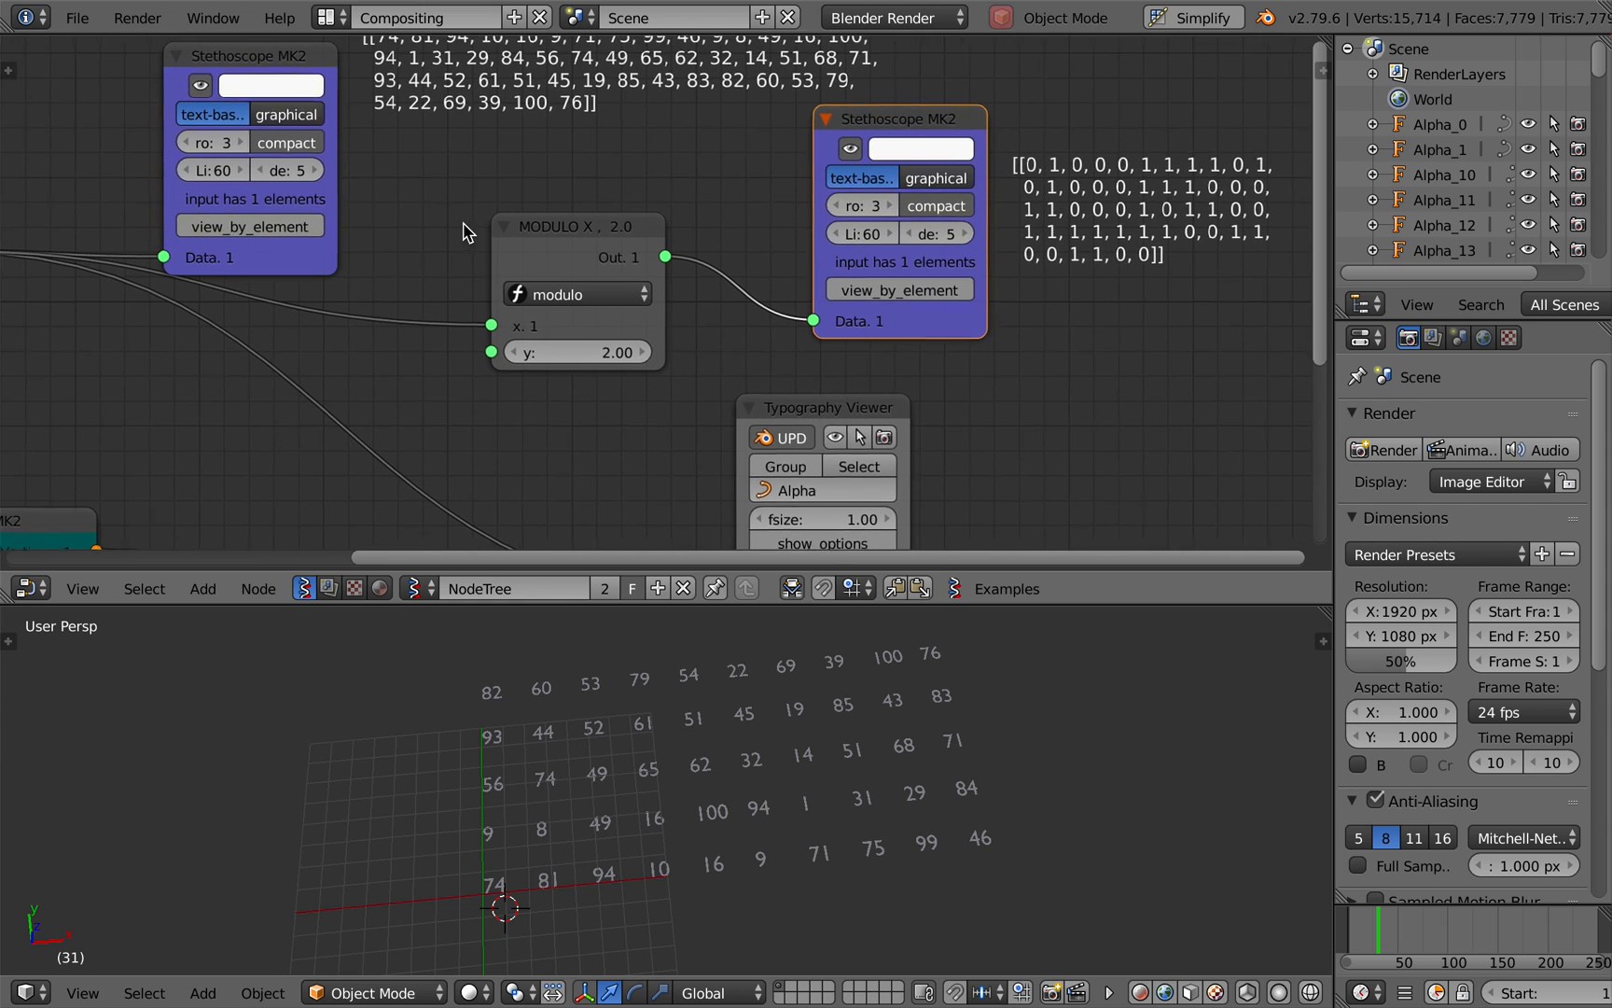
scroll(280, 280, left, 5)
drag(126, 286, 164, 230)
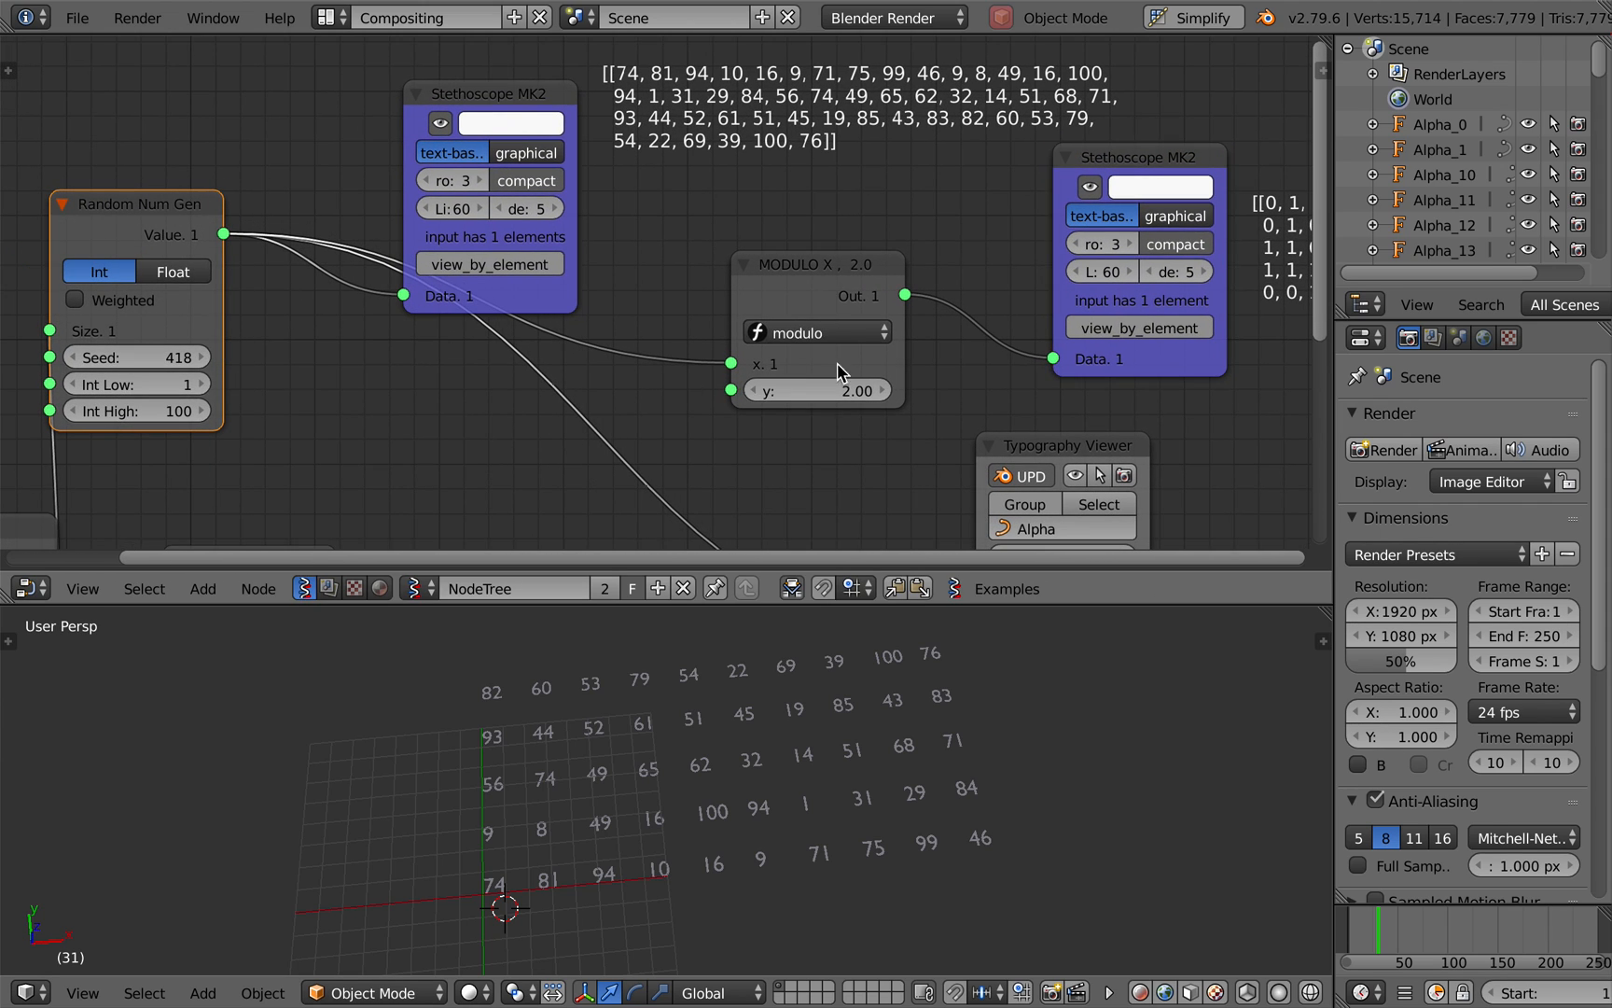
Compare the modulo node's output list with the random numbers shown in the 3D view.
scroll(863, 407, right, 5)
scroll(863, 407, down, 1)
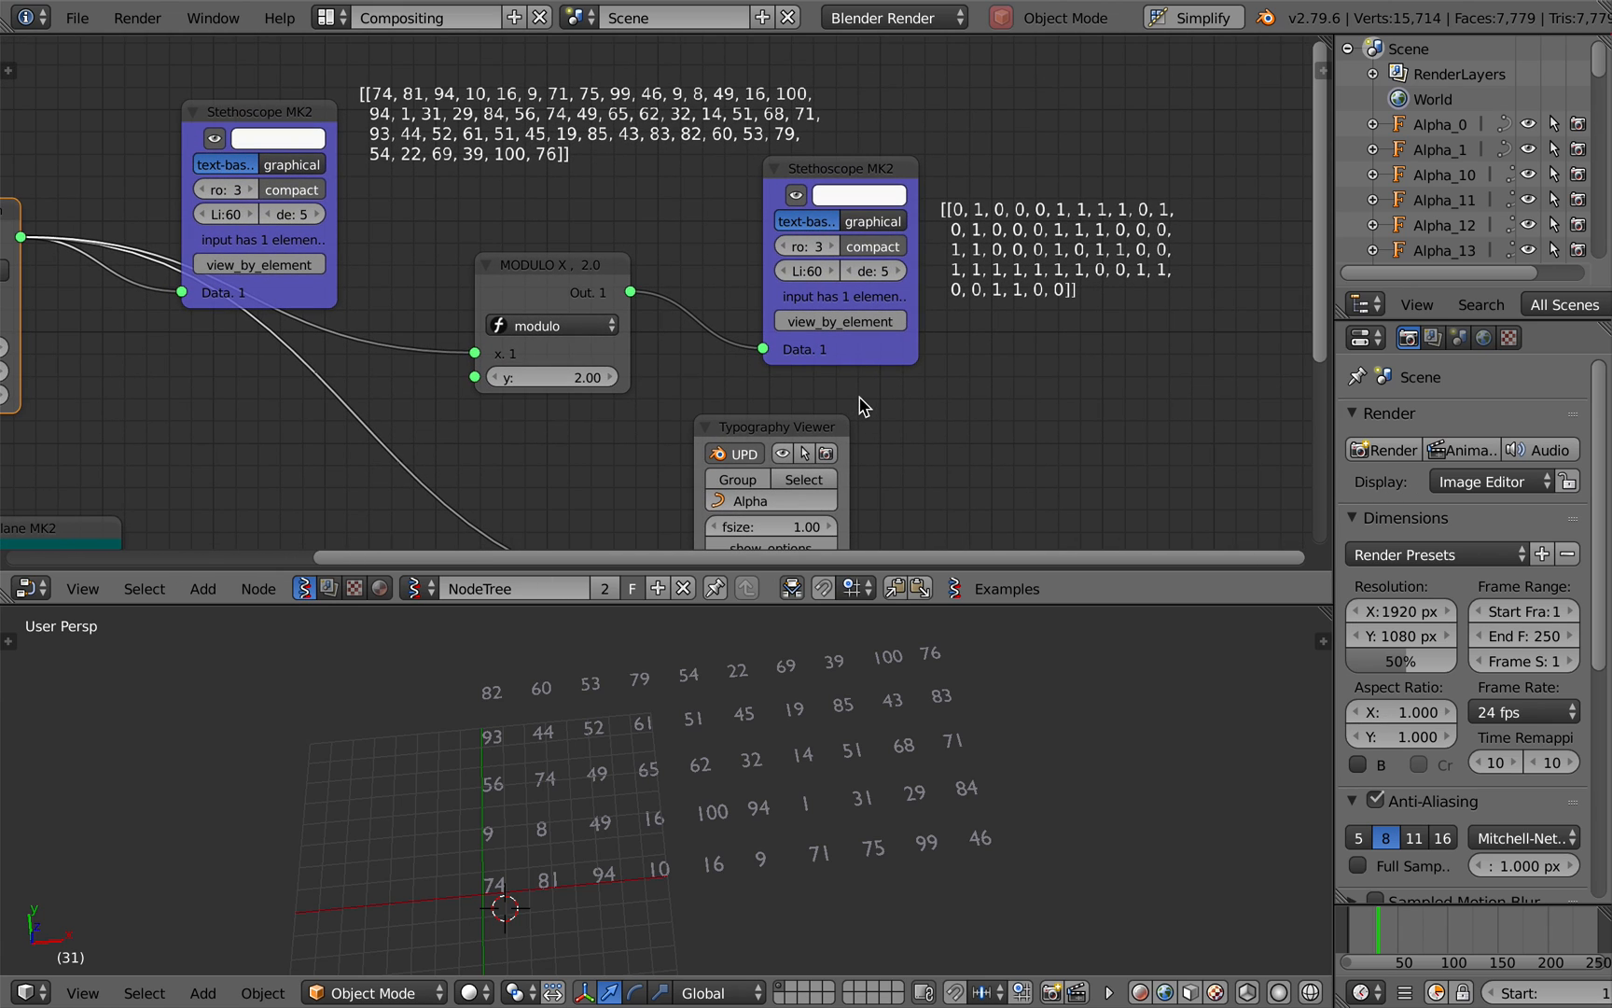
middle_drag(854, 952, 885, 770)
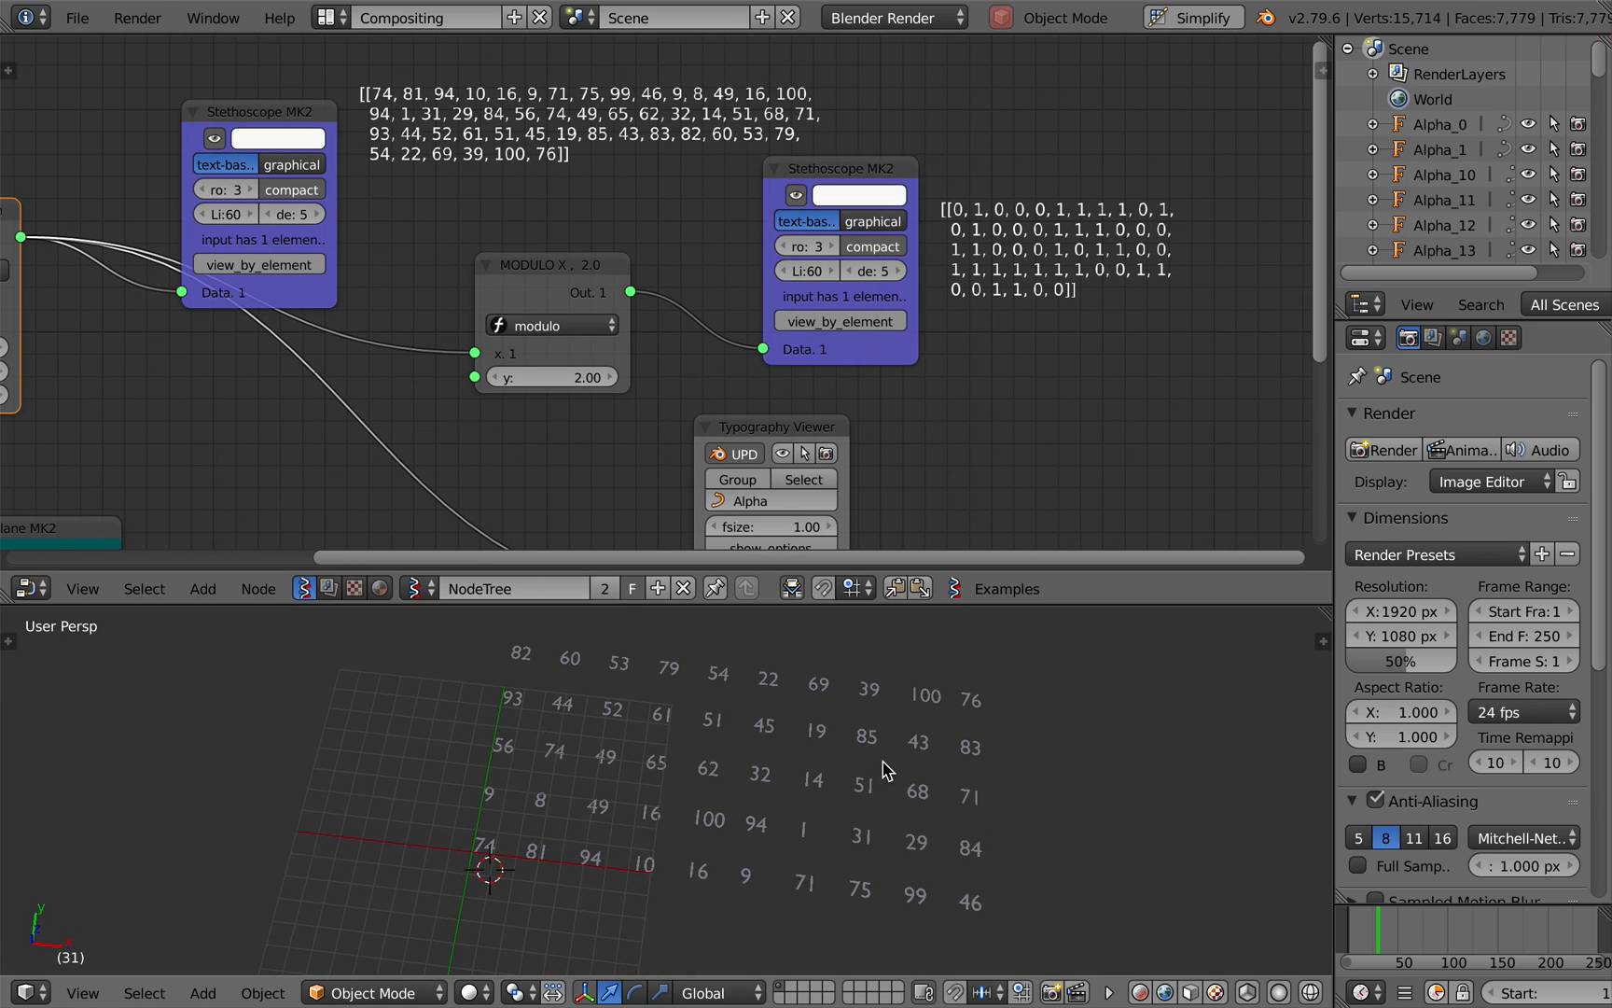
scroll(885, 770, down, 3)
scroll(884, 770, up, 2)
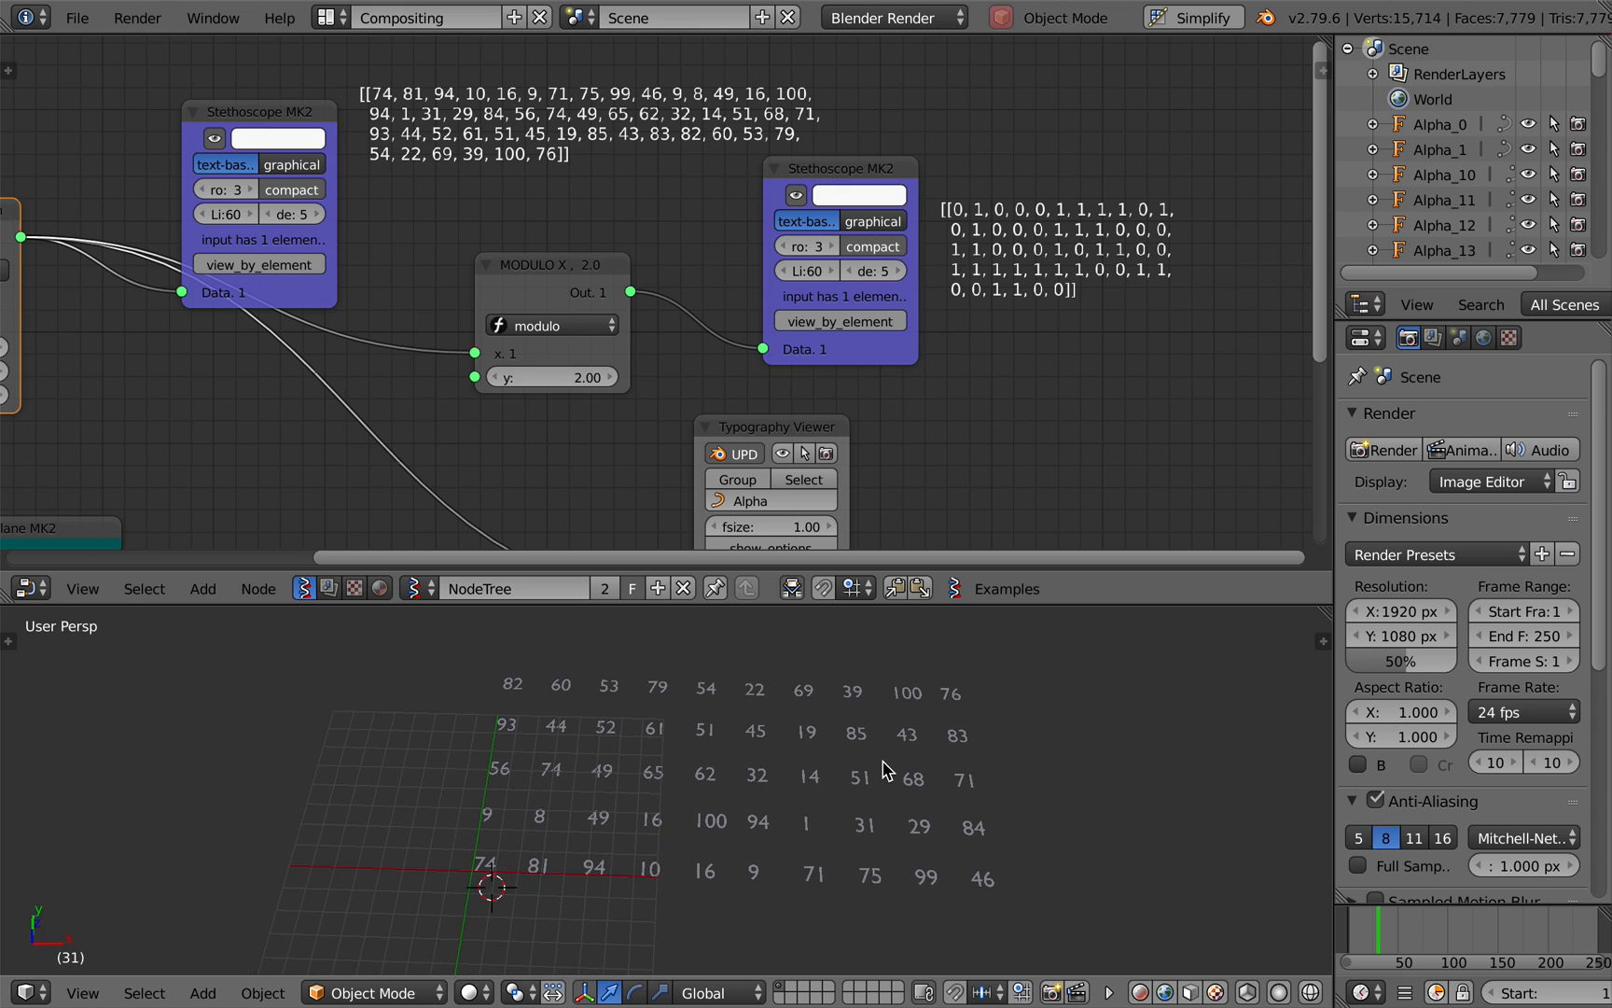
scroll(885, 770, up, 2)
middle_drag(886, 771, 889, 764)
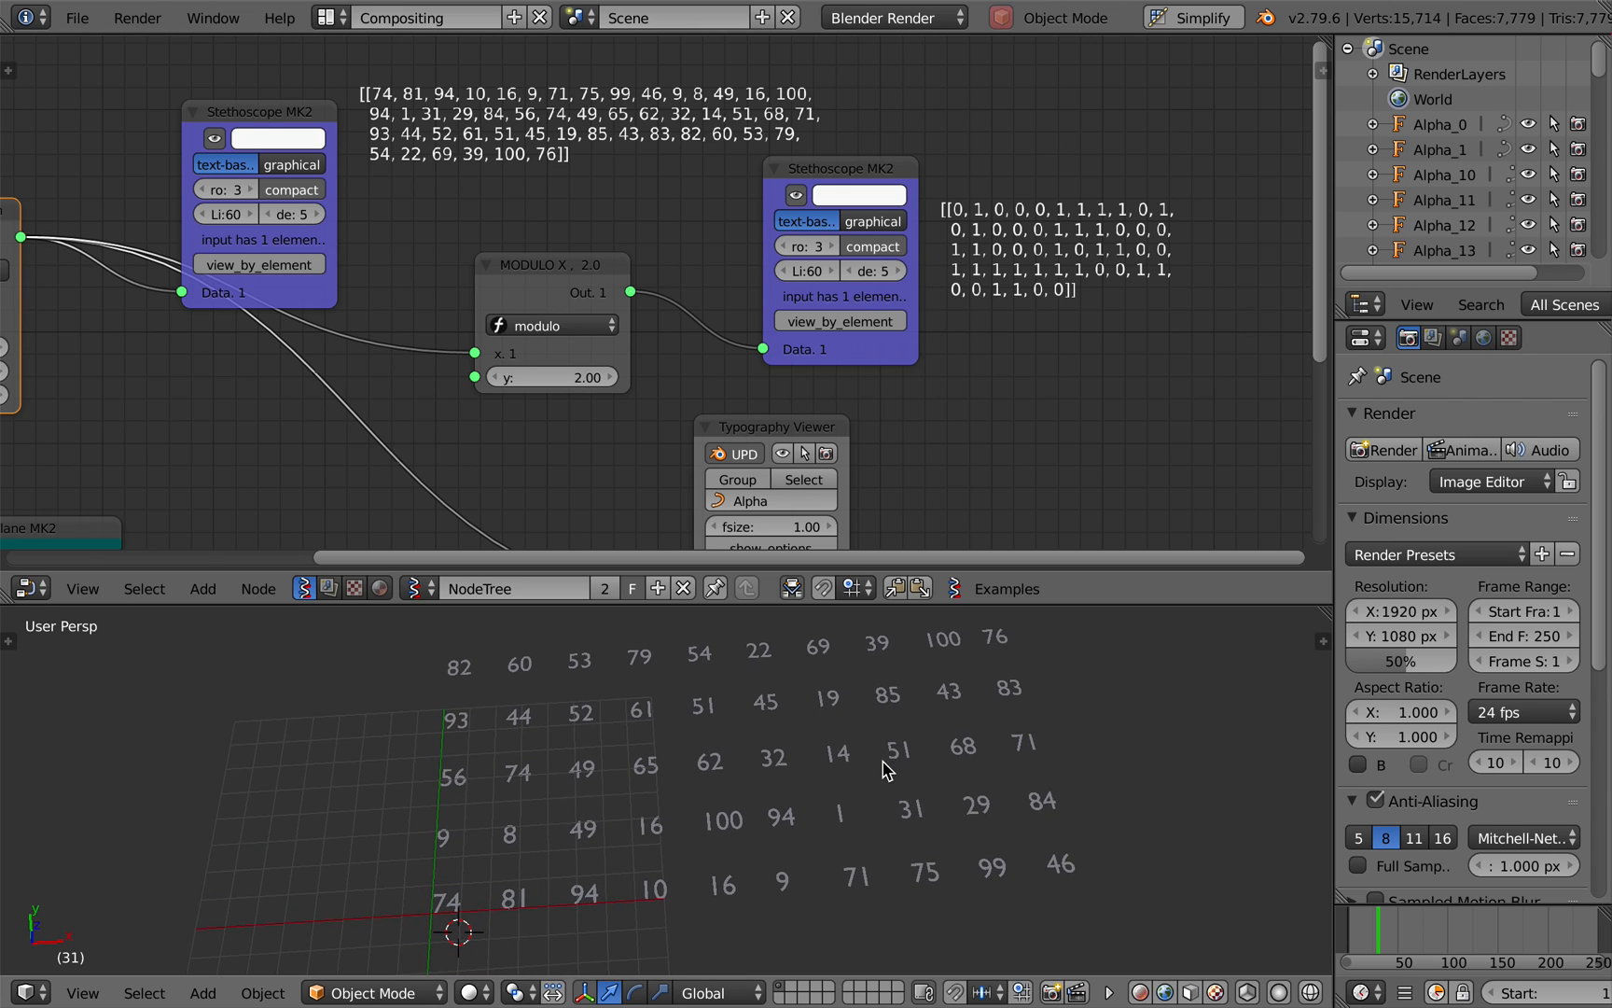
scroll(748, 407, down, 1)
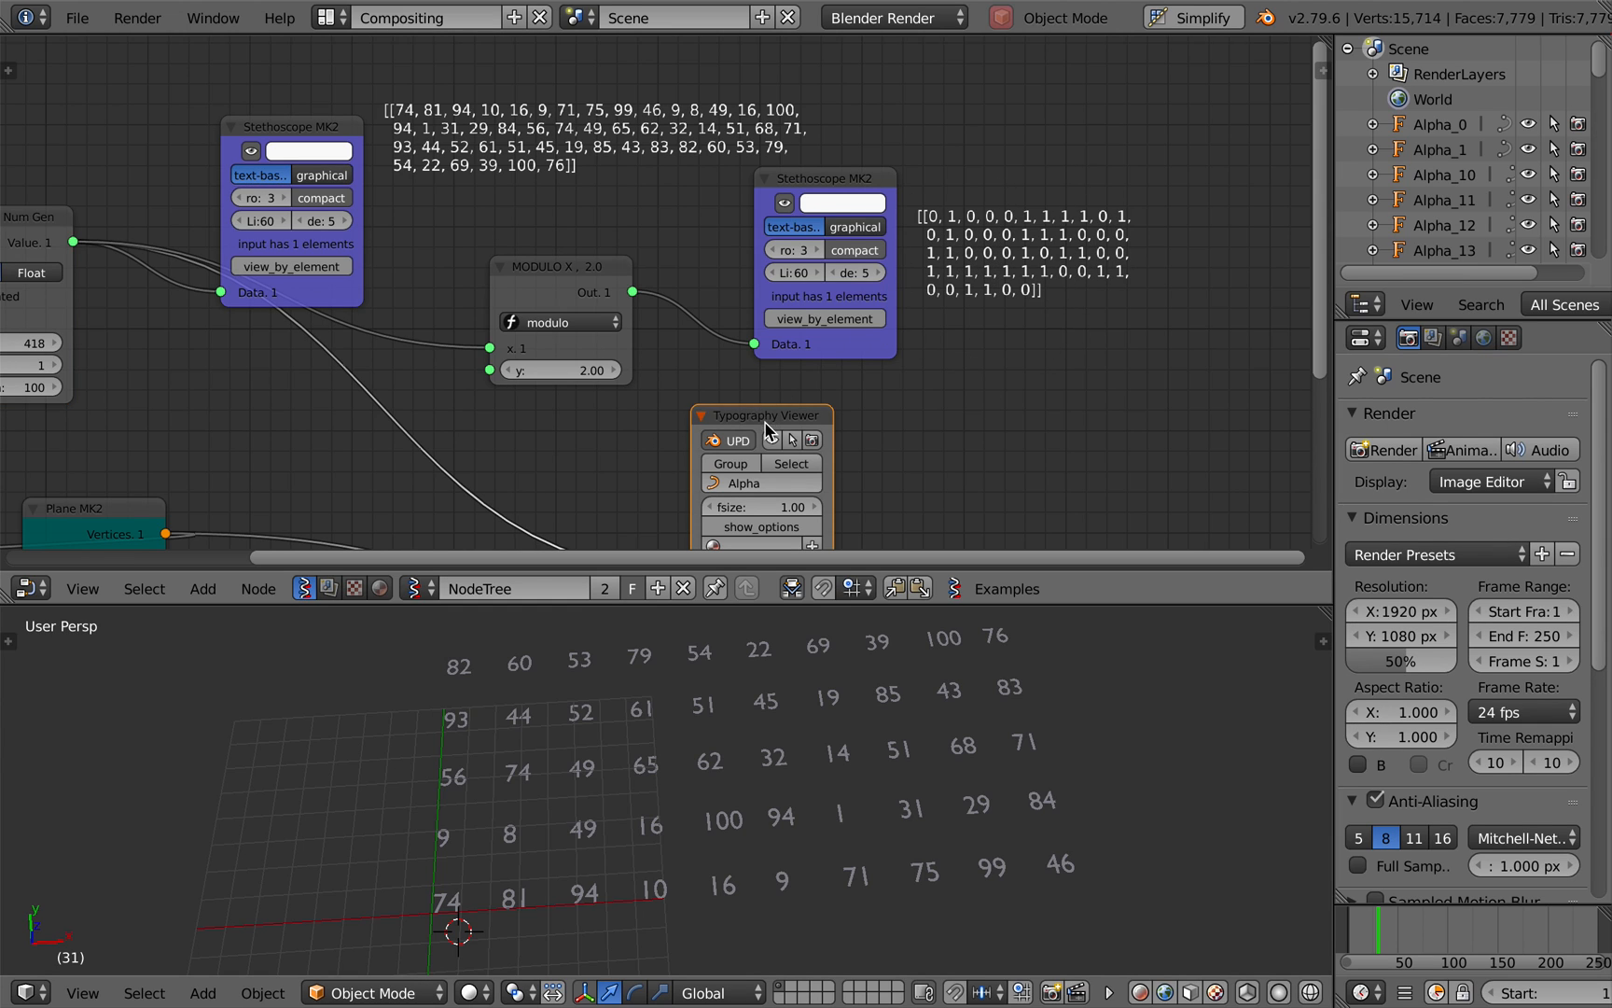
Nudge the Typography Viewer node slightly up and save over the current blend file.
click(765, 429)
key(ctrl+s)
click(767, 417)
scroll(767, 417, down, 1)
key(ctrl+s)
click(767, 417)
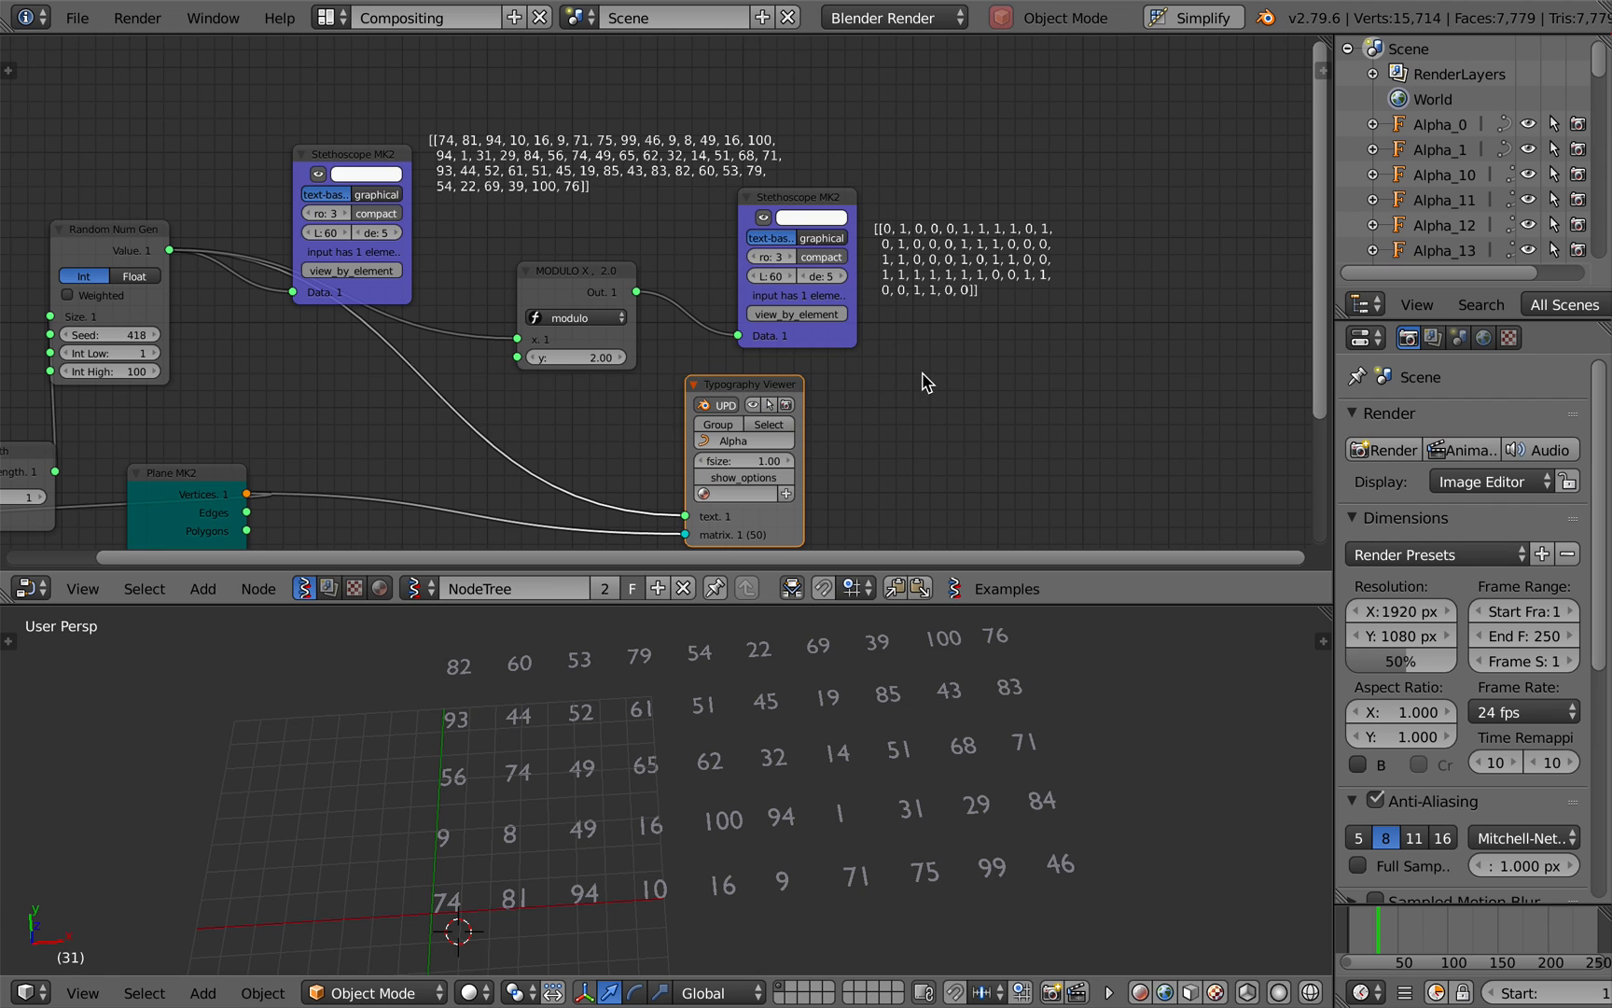
scroll(922, 372, up, 2)
ctrl+scroll(921, 366, up, 2)
scroll(922, 366, down, 4)
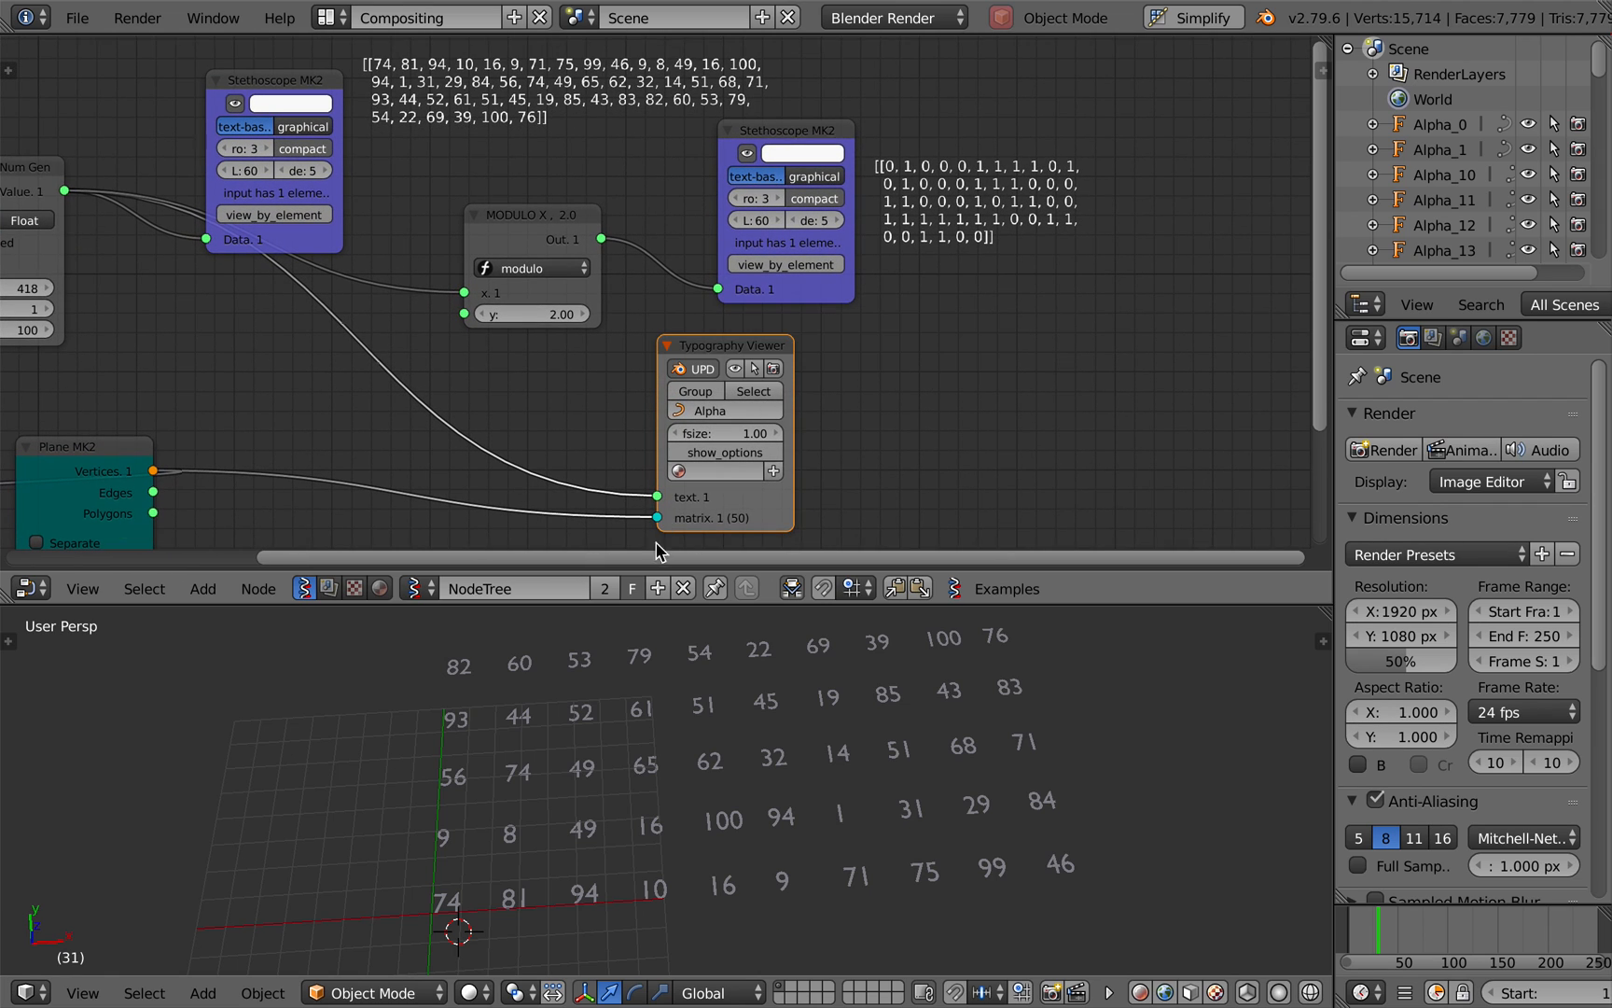
key(ctrl+s)
click(668, 739)
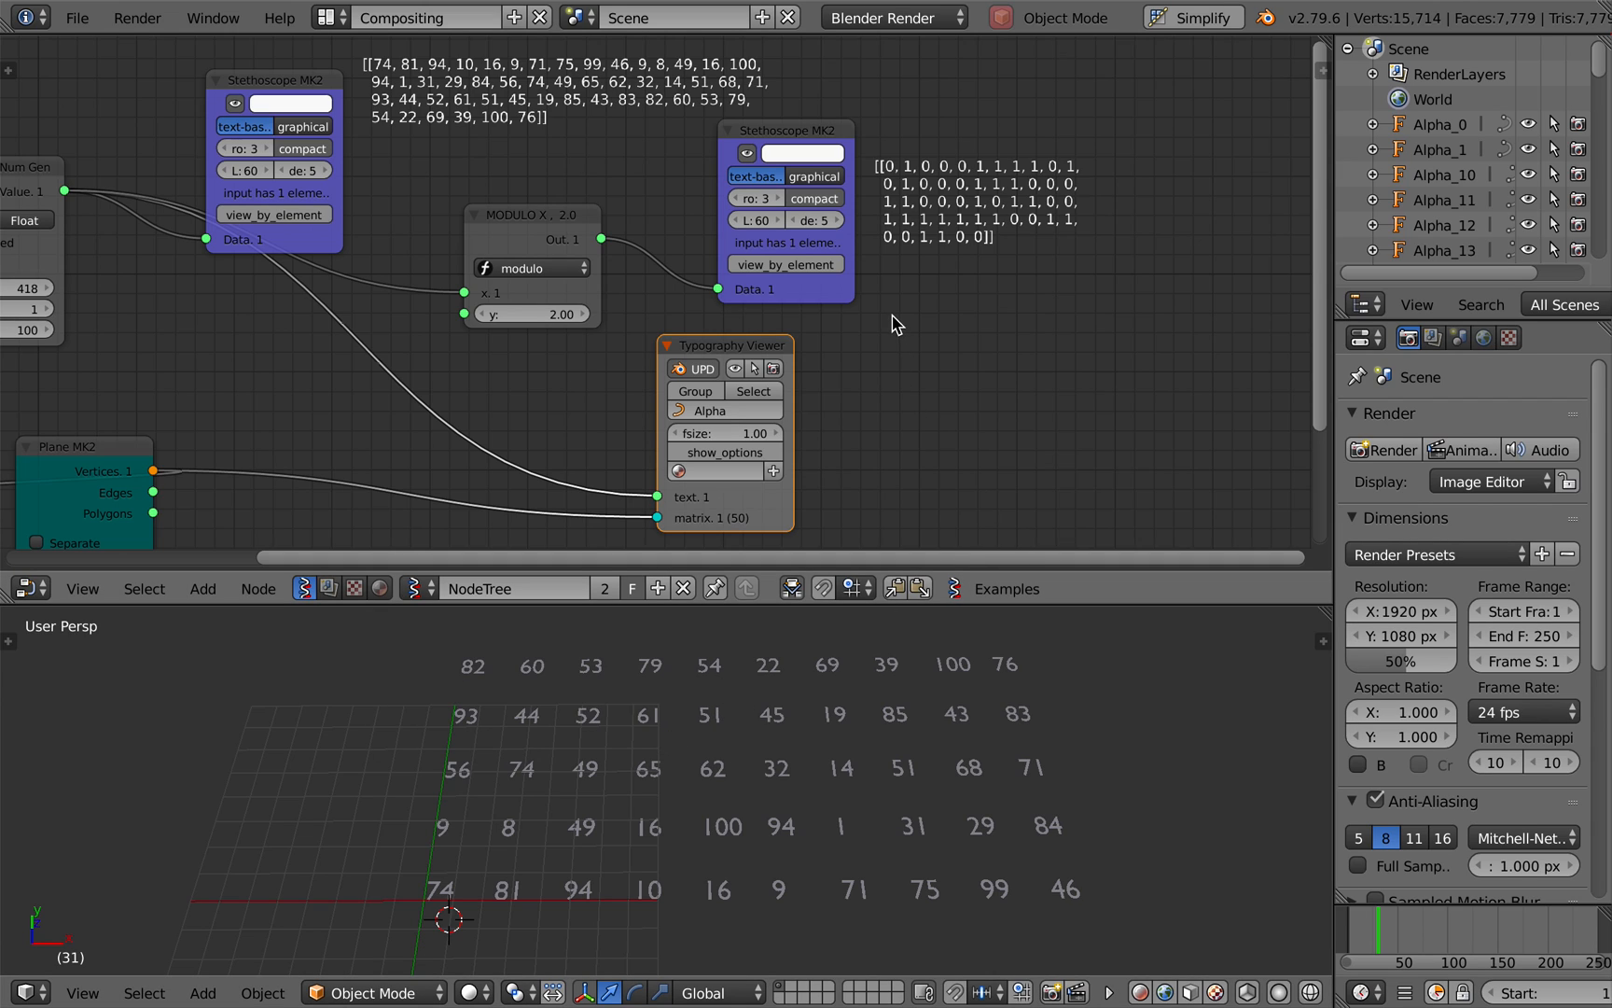
Add a List Mask (out) node beside the Typography Viewer and save over the blend file.
key(shift+a)
click(910, 342)
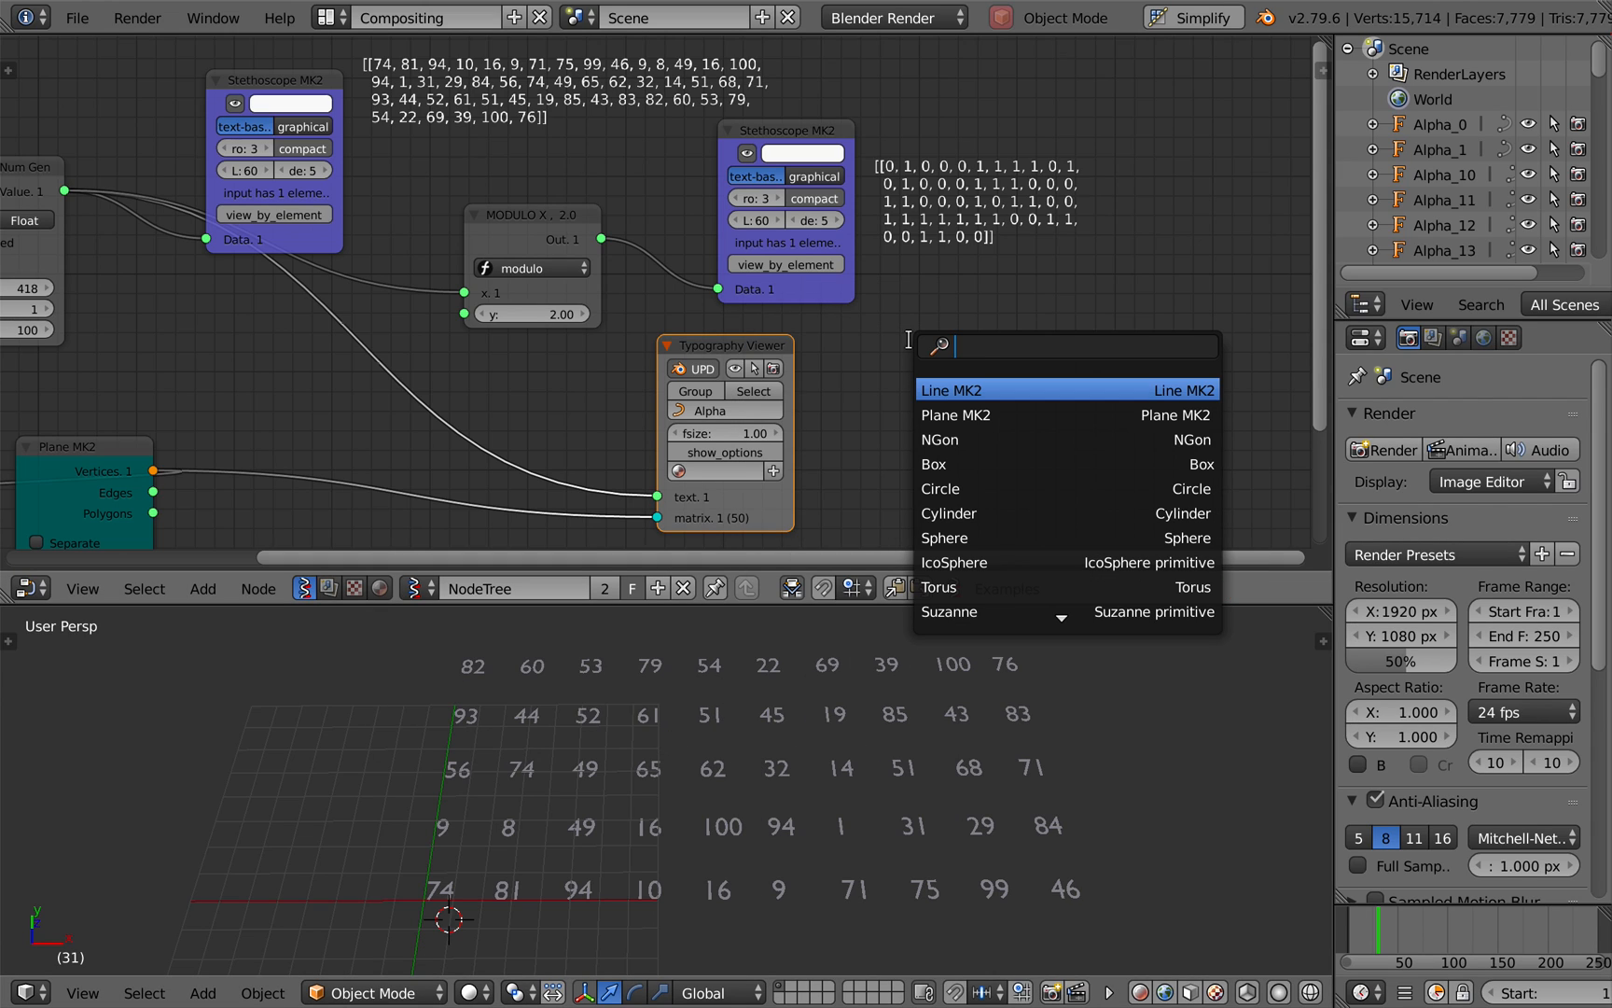
text(list ma)
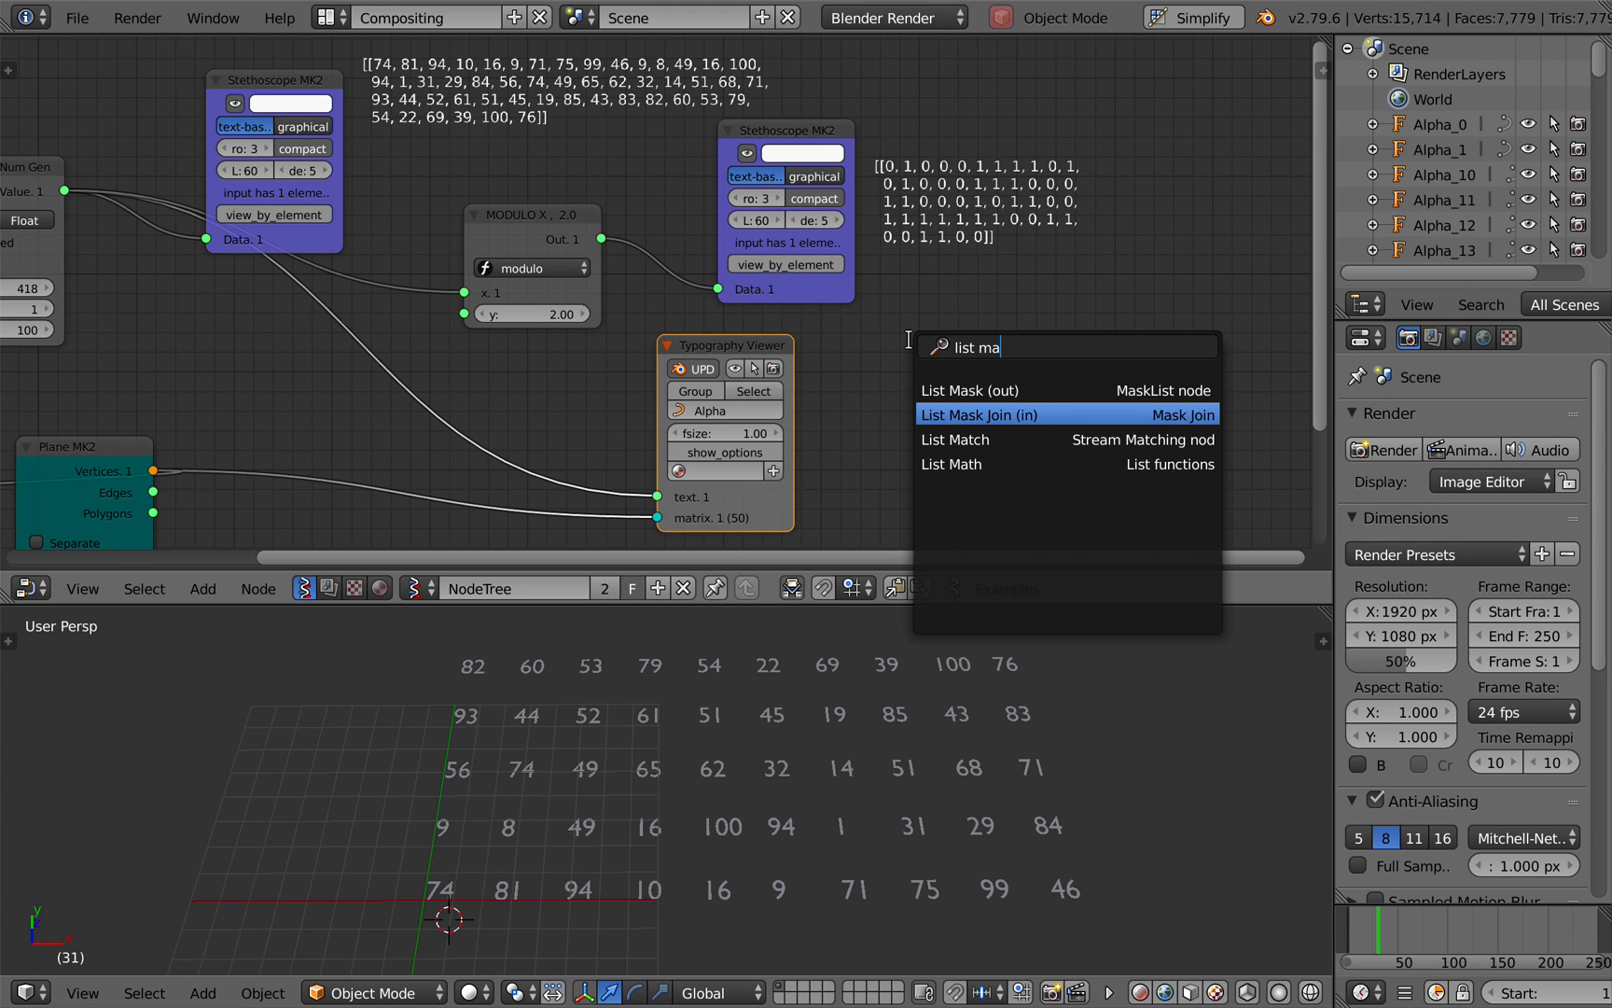
key(Return)
click(963, 299)
key(ctrl+s)
click(964, 291)
Connect the modulo node's Out to the List Mask's mask input and the Random Num Gen's Value to its data input.
scroll(729, 367, down, 1)
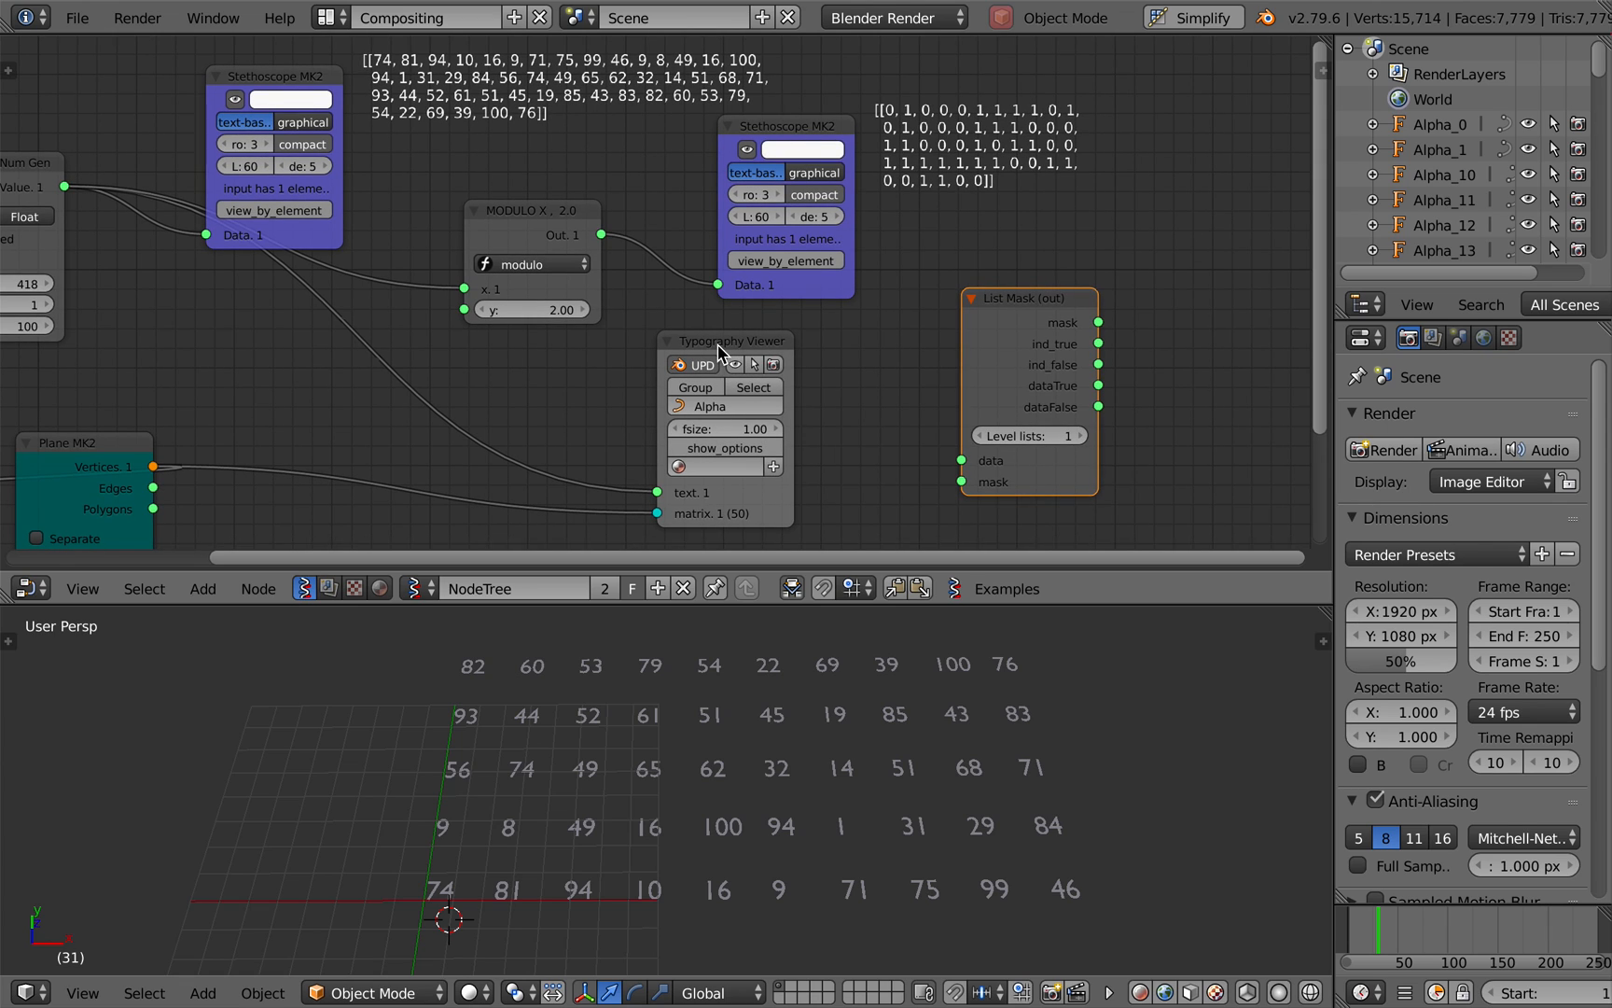
scroll(718, 346, left, 3)
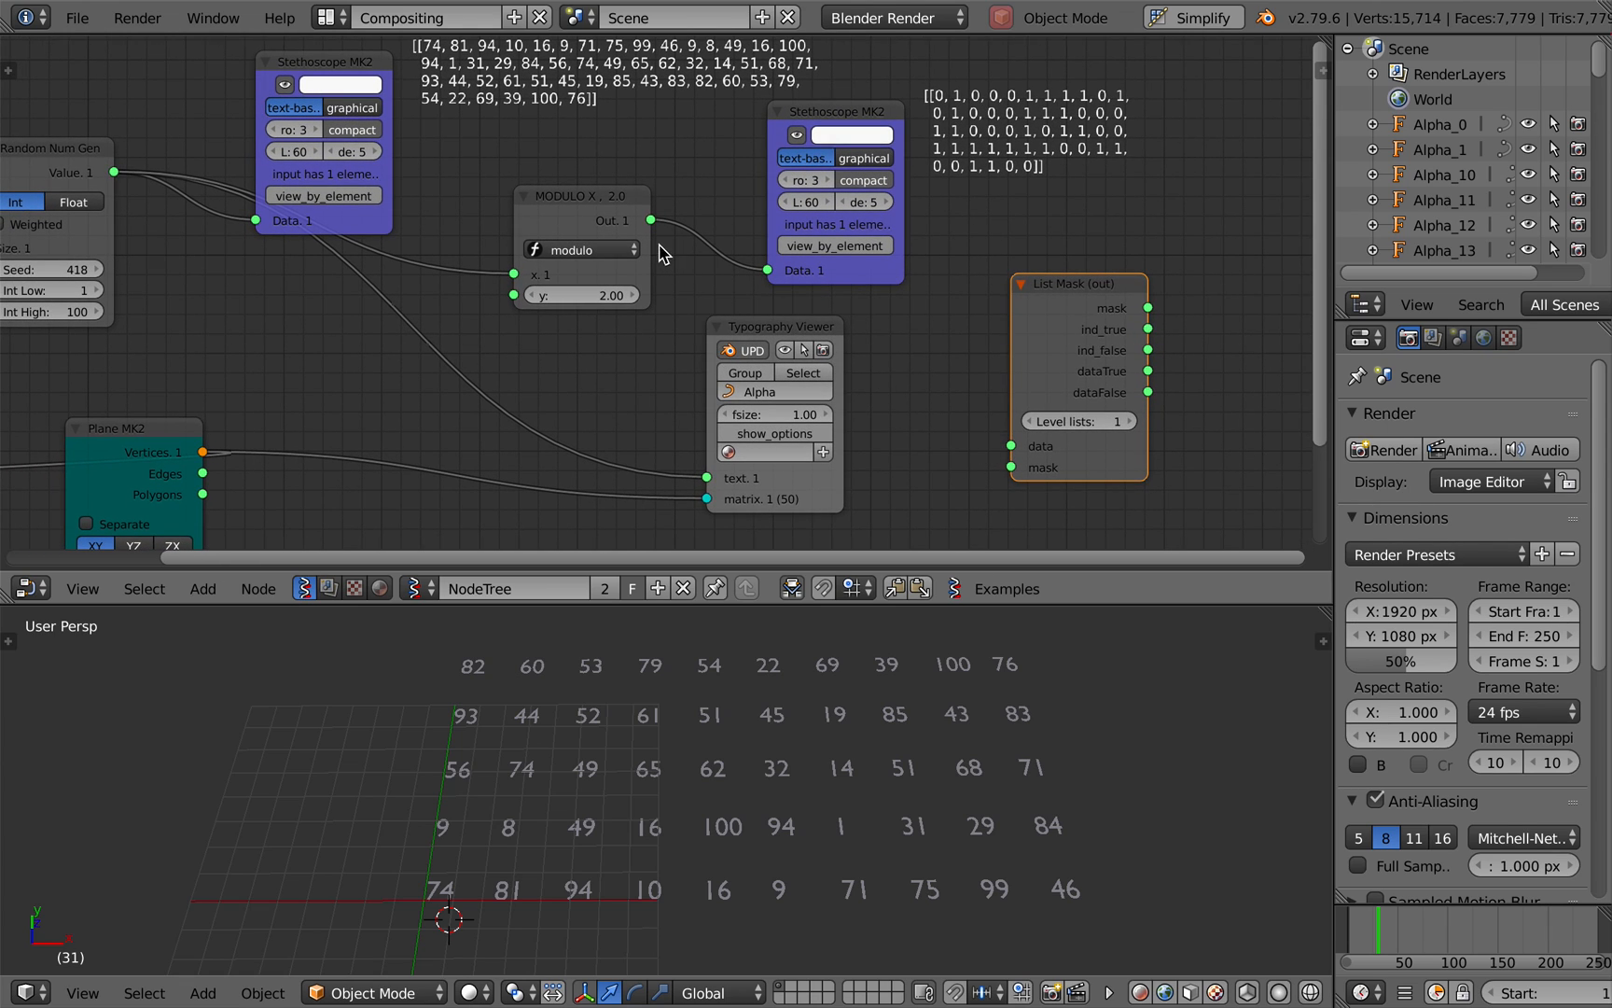
drag(652, 221, 1011, 466)
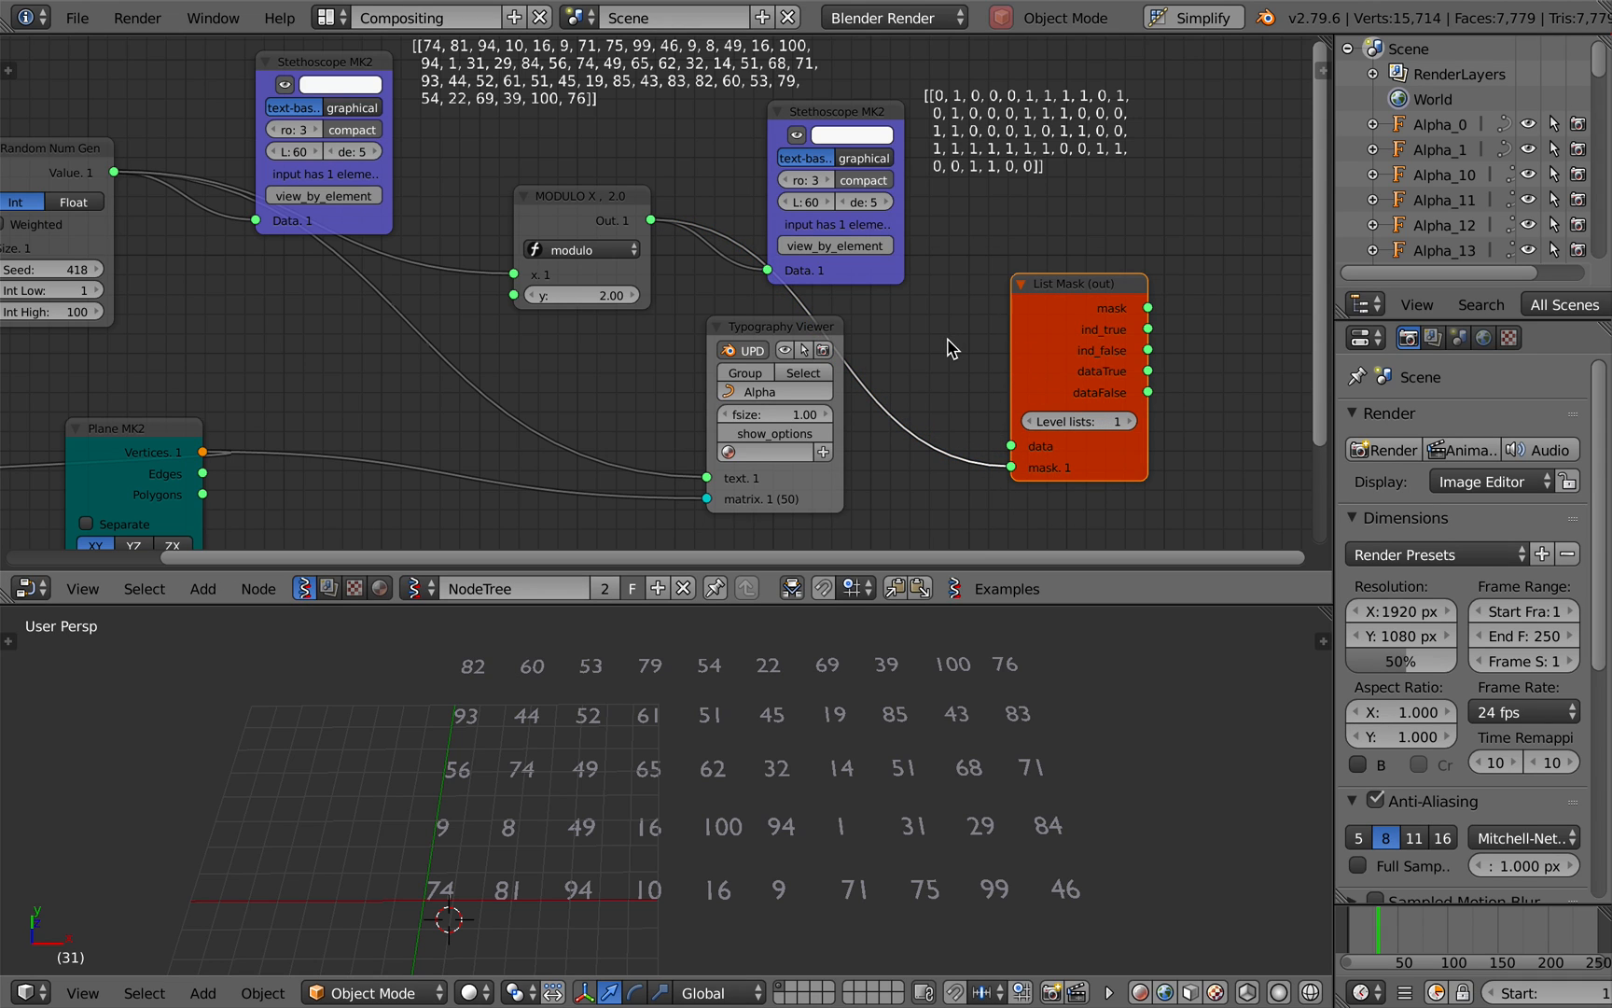
scroll(425, 271, down, 2)
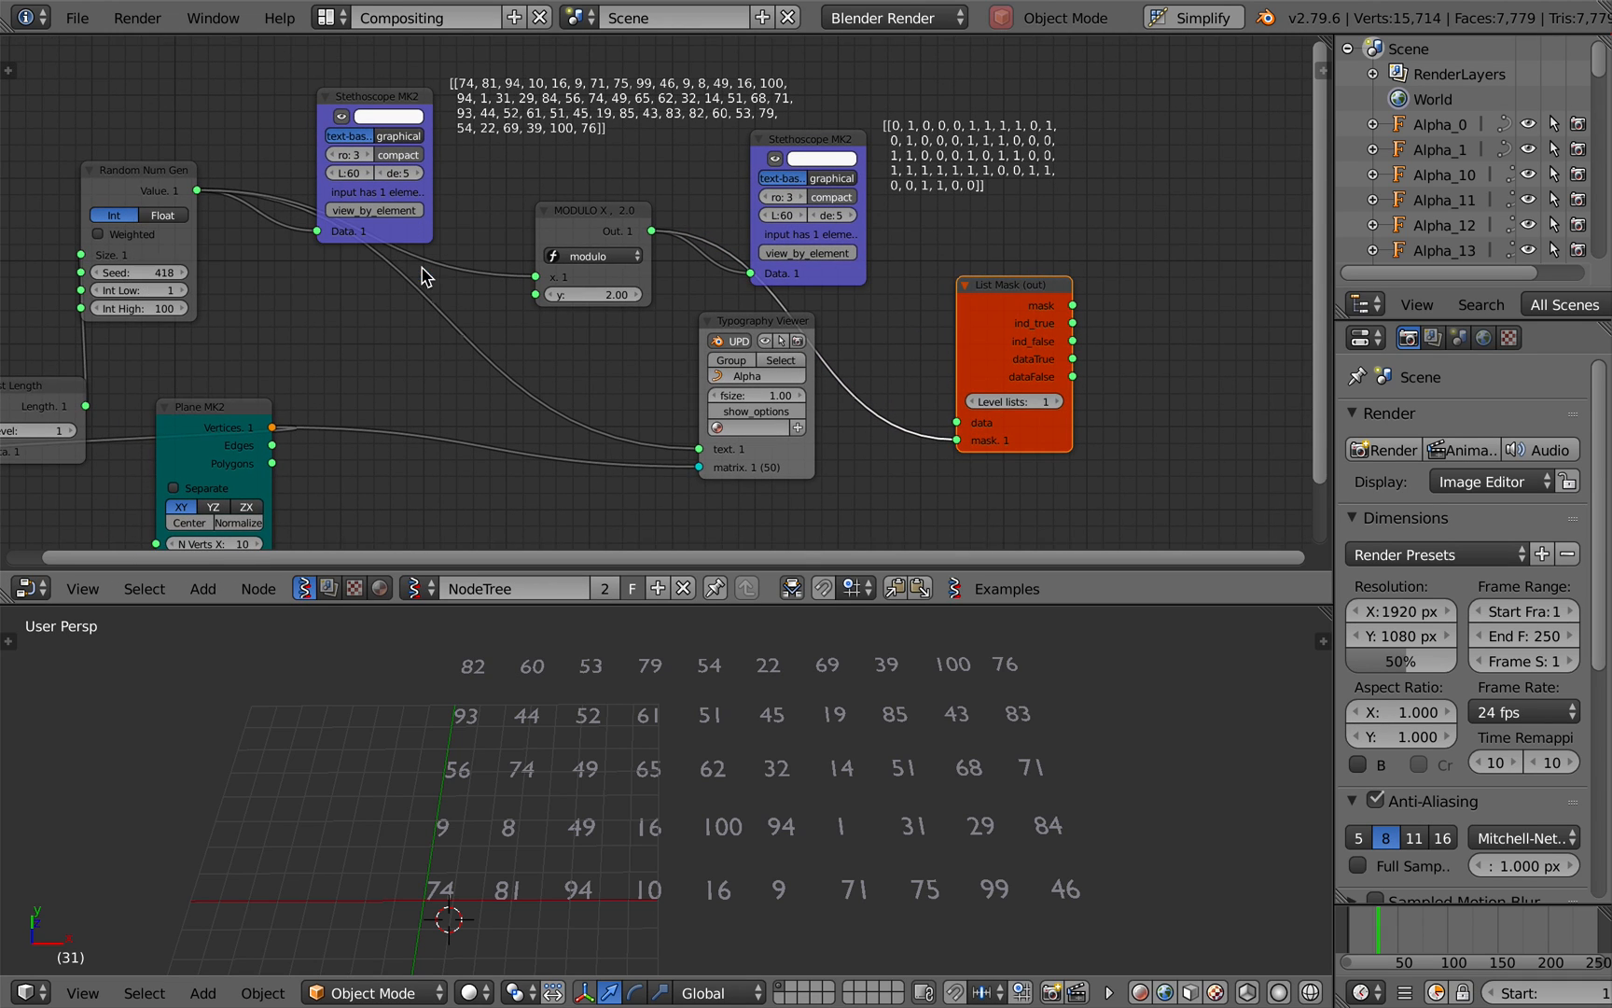
drag(163, 190, 958, 426)
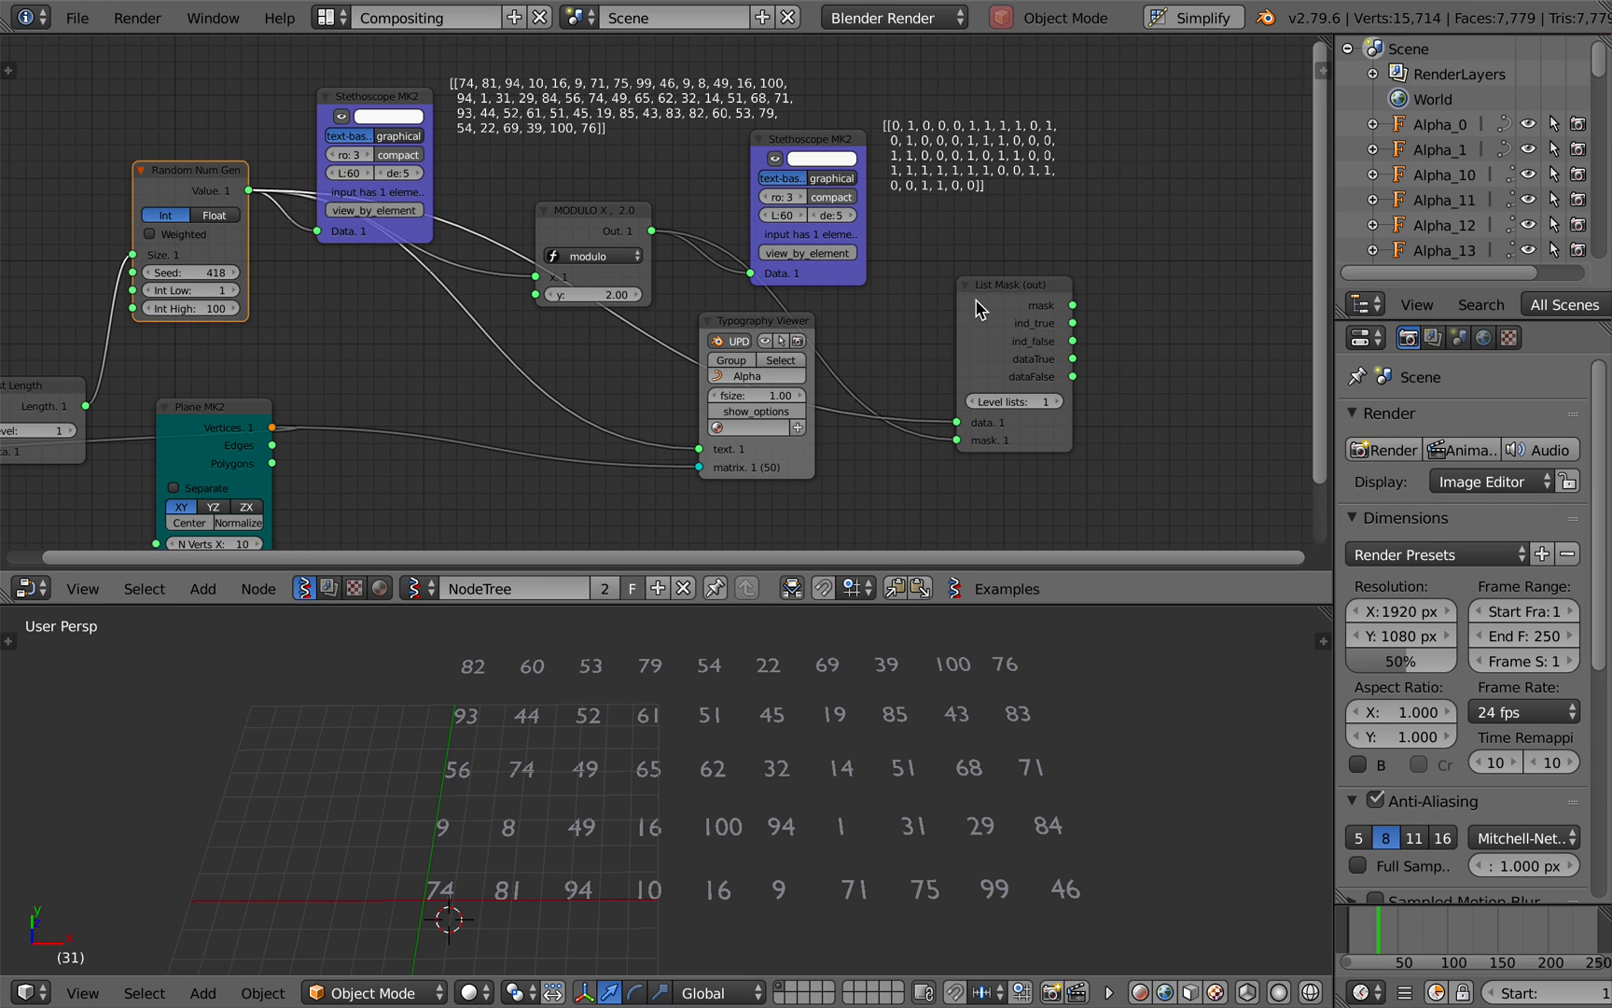
Move the Typography Viewer past the List Mask node with its text and matrix inputs disconnected, and save the file.
drag(770, 329, 1262, 330)
scroll(1078, 427, down, 2)
drag(1114, 429, 1223, 450)
scroll(991, 345, up, 1)
key(ctrl+s)
click(990, 337)
middle_drag(1010, 336, 952, 328)
Duplicate a Stethoscope MK2 node beyond the List Mask and feed it from the List Mask's dataTrue output.
click(717, 111)
key(shift+d)
click(1064, 109)
scroll(942, 168, up, 1)
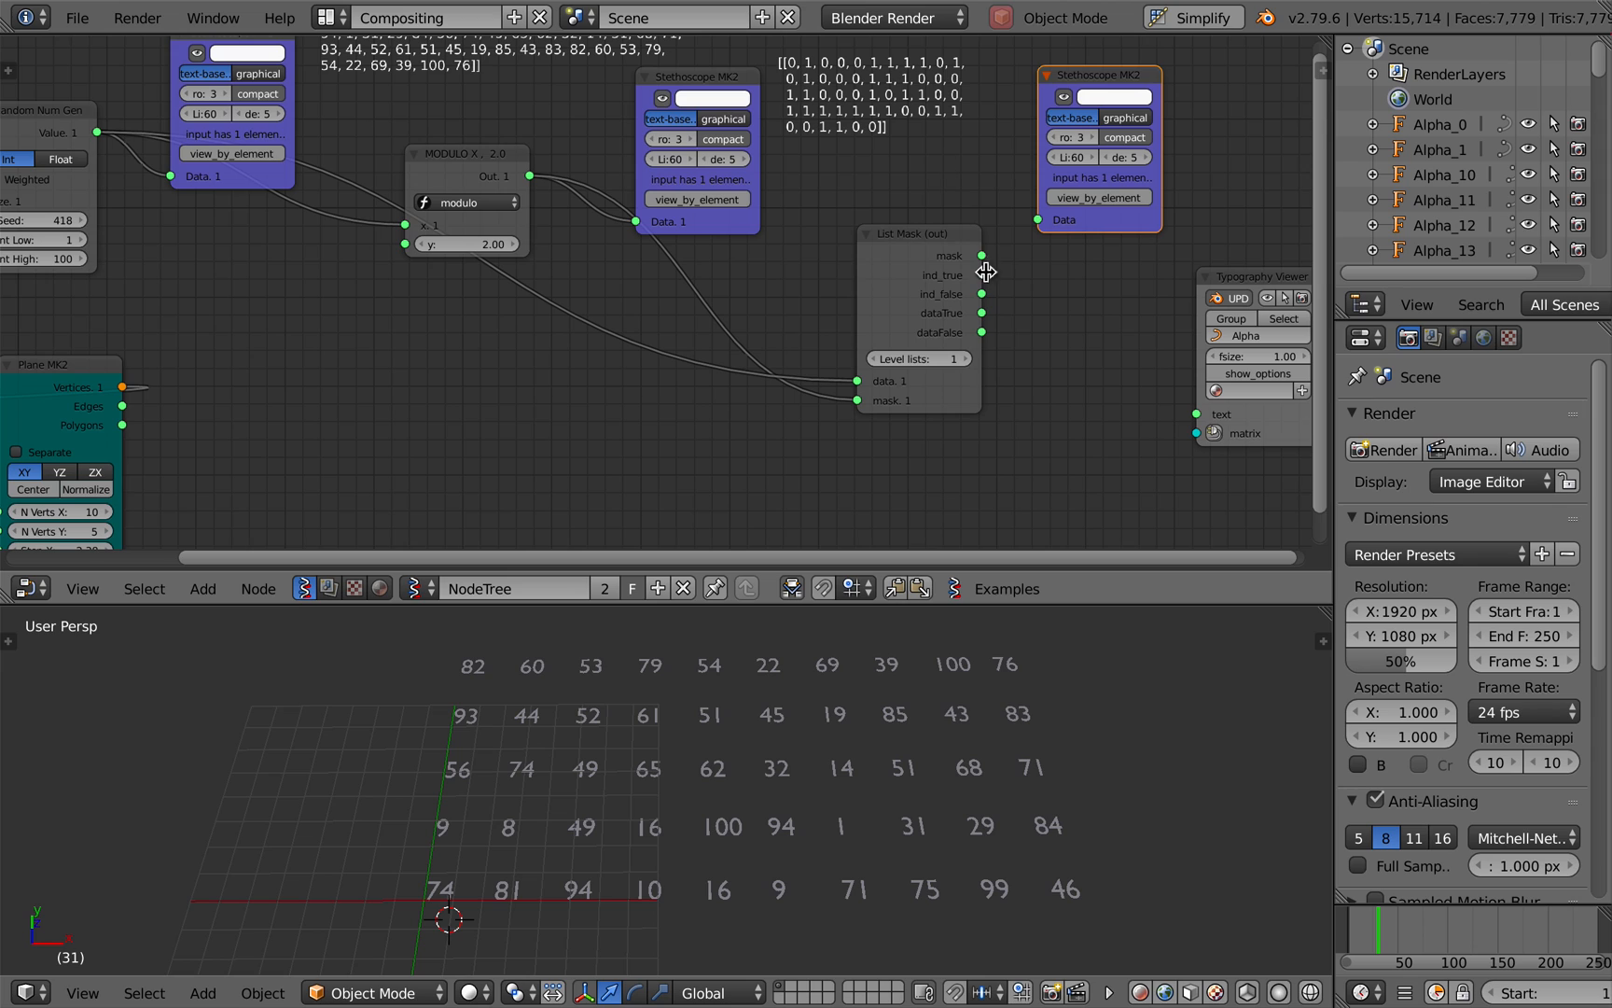
key(g)
click(997, 320)
drag(982, 312, 1041, 240)
Adjust the Stethoscope and List Mask positions and set the List Mask's Level lists to 2.
key(g)
click(1014, 230)
drag(955, 299, 951, 301)
scroll(951, 300, right, 3)
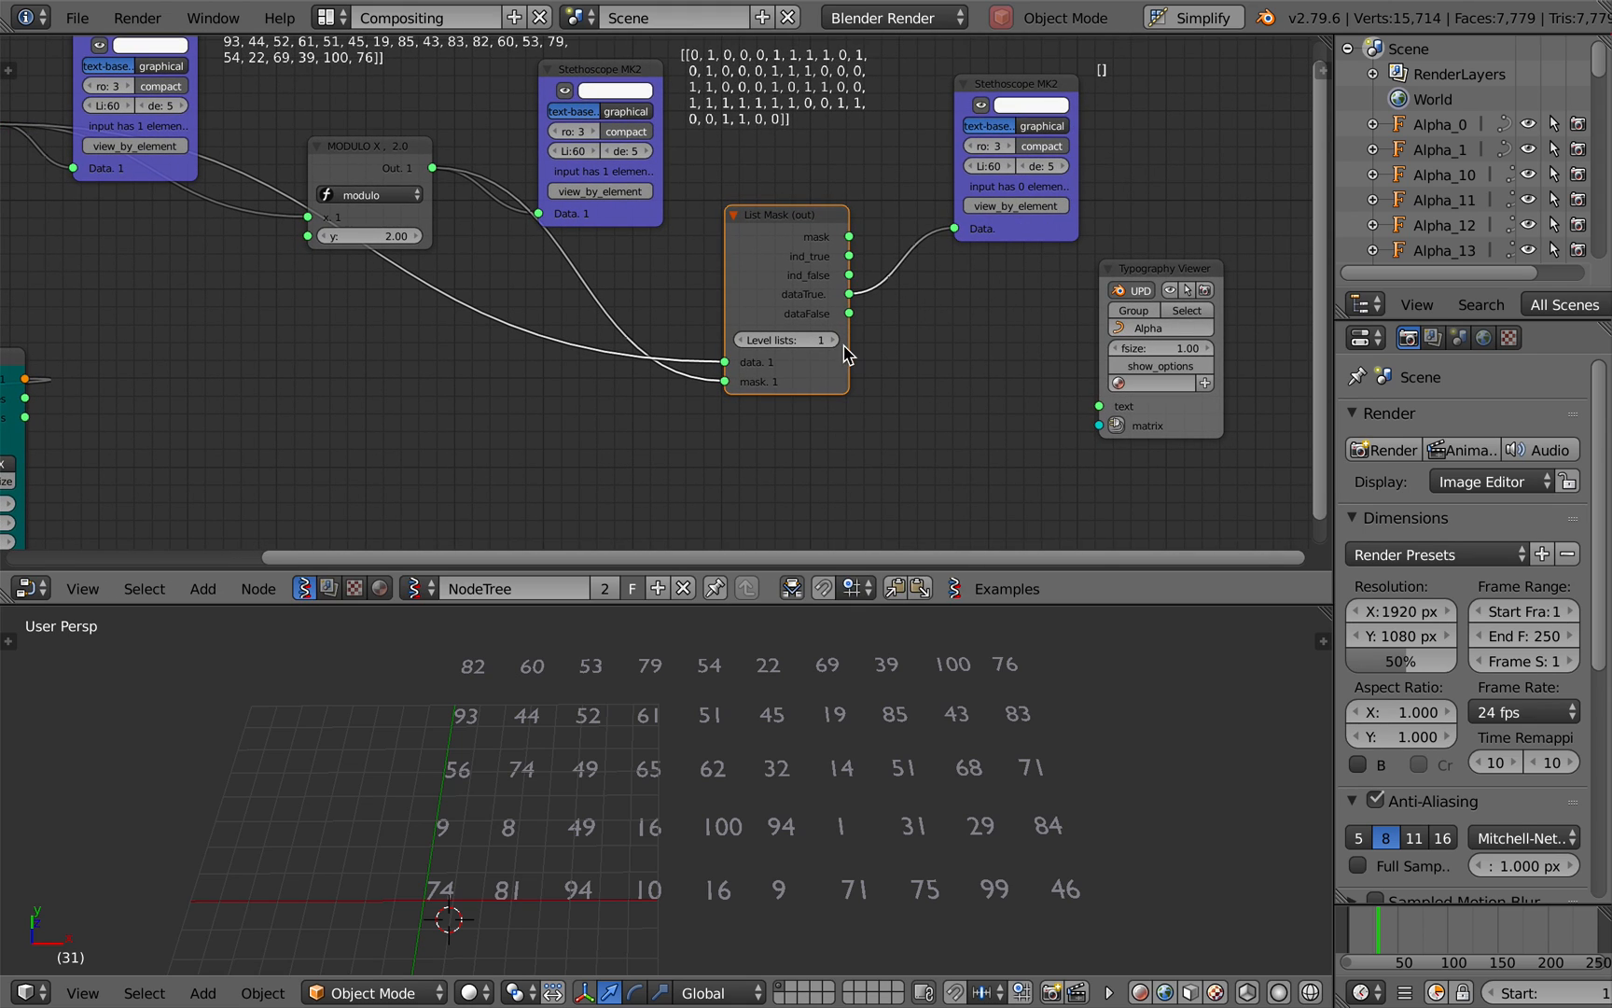
click(834, 341)
ctrl+scroll(825, 326, right, 5)
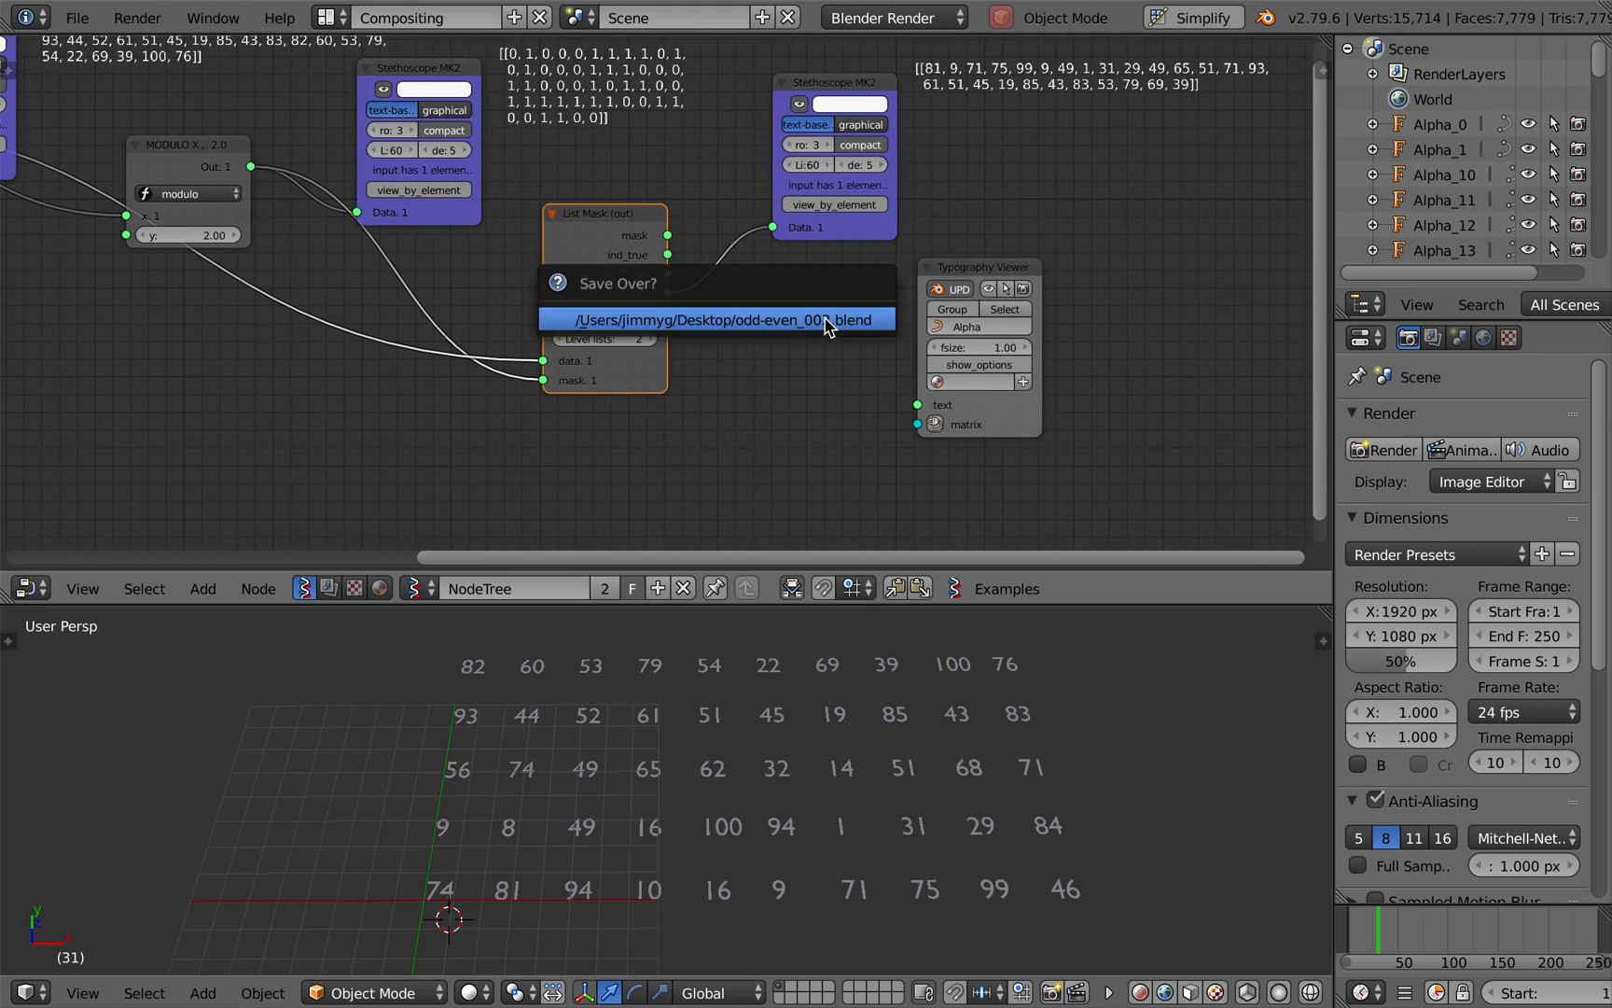
Duplicate the Stethoscope MK2 node below the dataTrue one, connect it to the List Mask's dataFalse, and move the Typography Viewer clear.
drag(944, 289, 1050, 304)
click(839, 82)
key(shift+d)
click(818, 277)
drag(668, 314, 771, 425)
drag(1059, 286, 1126, 359)
key(ctrl+s)
click(807, 212)
Save the blend file and delete the two Stethoscope MK2 nodes attached to the List Mask outputs.
scroll(807, 212, down, 1)
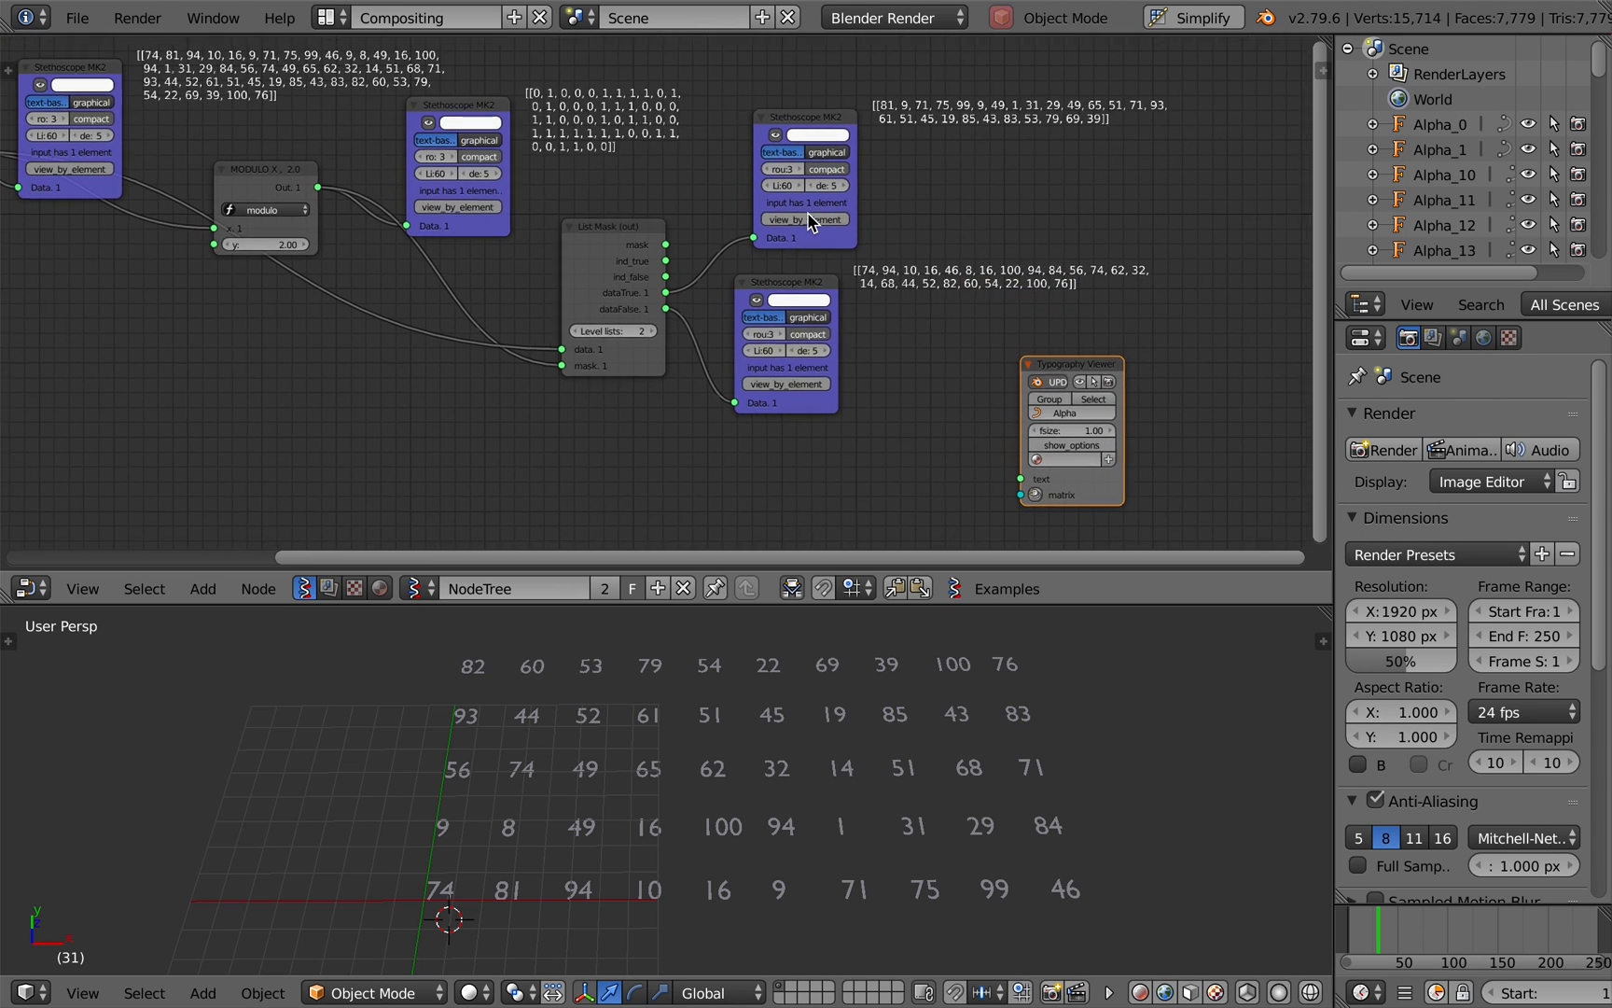
scroll(808, 221, down, 3)
key(ctrl+s)
click(813, 216)
drag(719, 171, 685, 201)
click(869, 209)
key(x)
click(870, 173)
key(x)
Duplicate the List Mask (out) node and connect the original's mask output to the copy's mask input.
click(679, 224)
key(shift+d)
click(825, 256)
scroll(824, 256, up, 3)
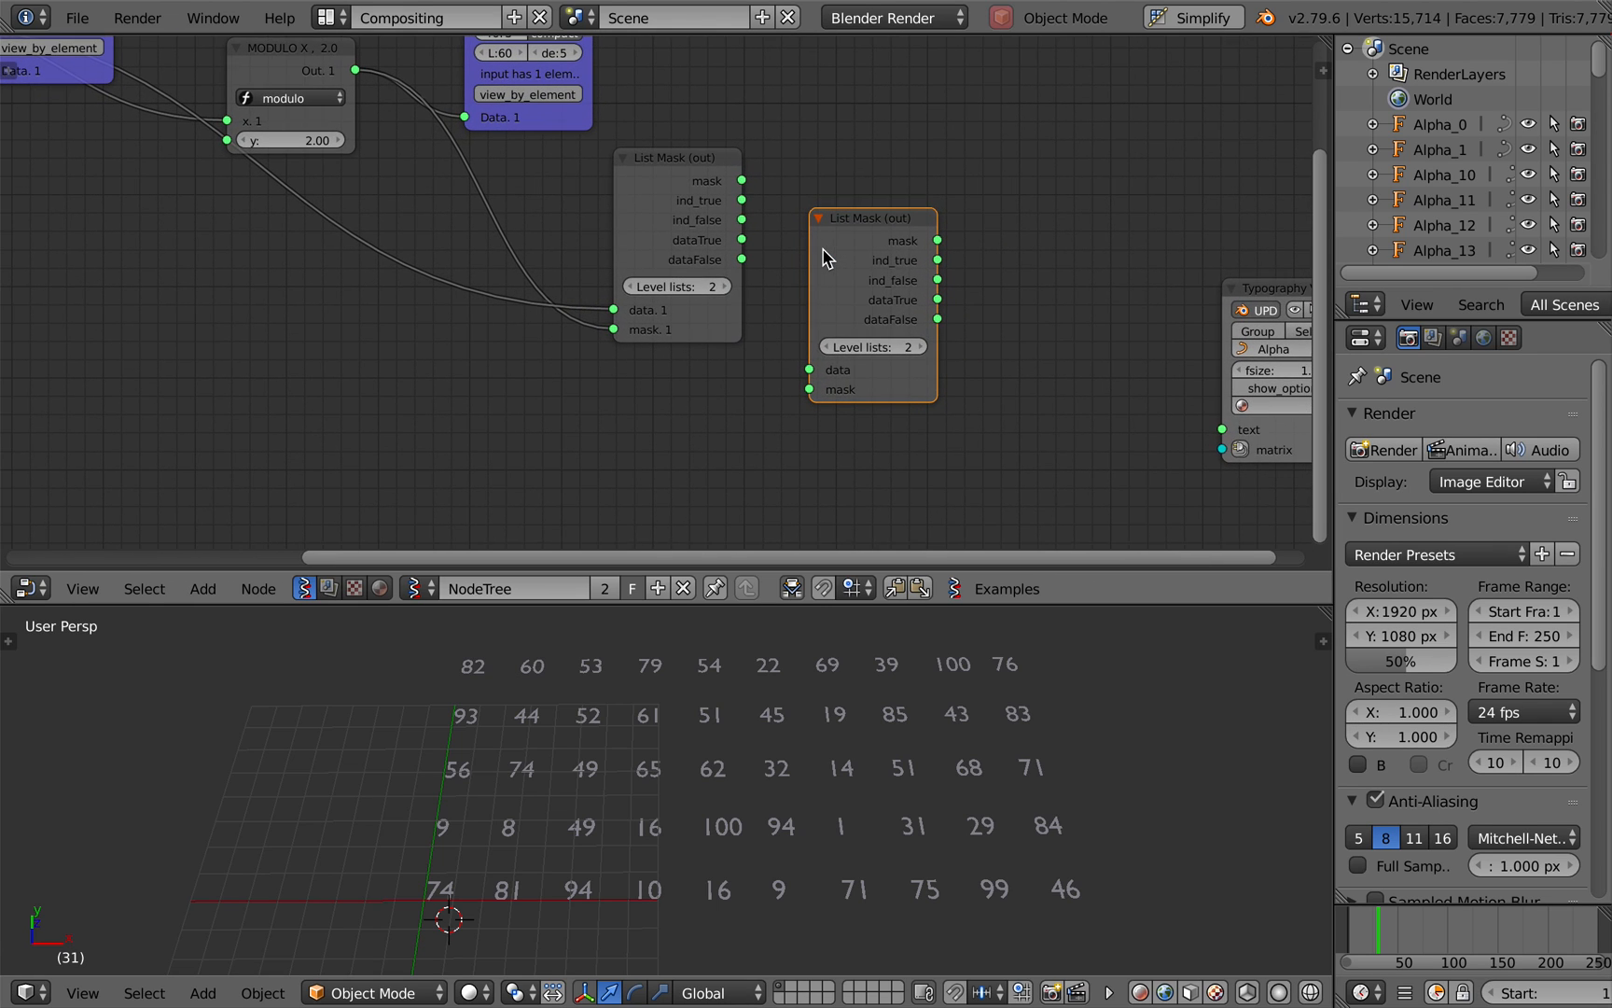
drag(741, 182, 759, 200)
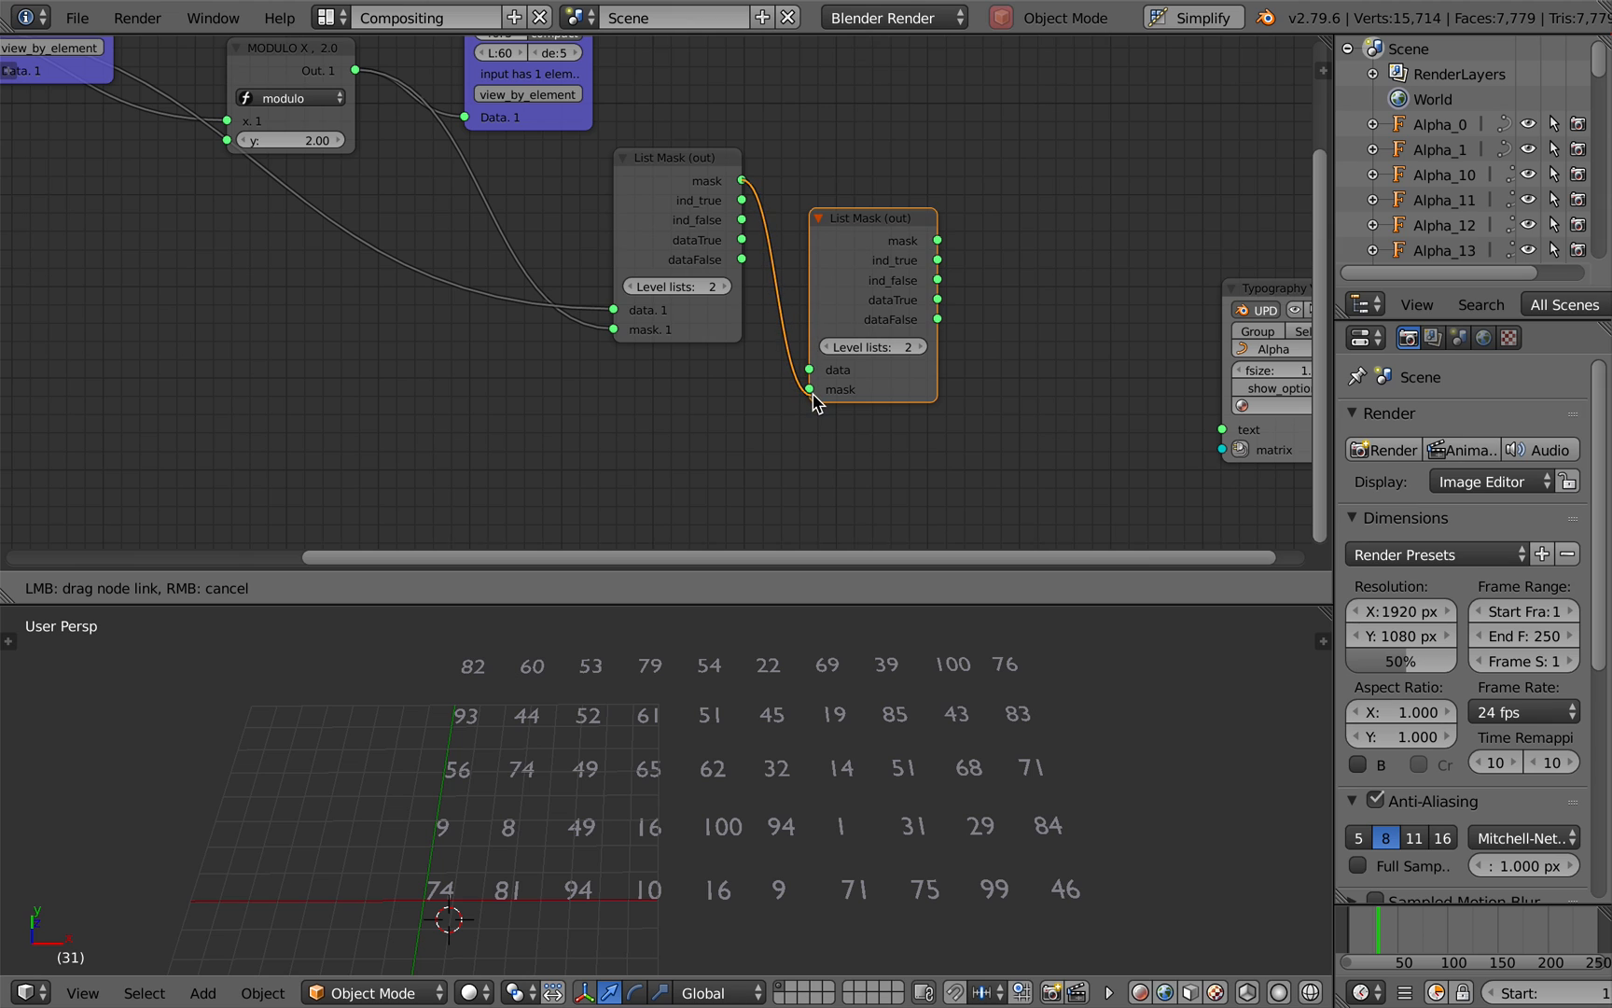
drag(812, 389, 810, 389)
Move the Plane MK2 node below the first List Mask and connect its Vertices to the second List Mask's data input.
scroll(680, 374, left, 8)
key(ctrl+s)
click(681, 374)
drag(274, 182, 897, 280)
ctrl+scroll(897, 282, right, 10)
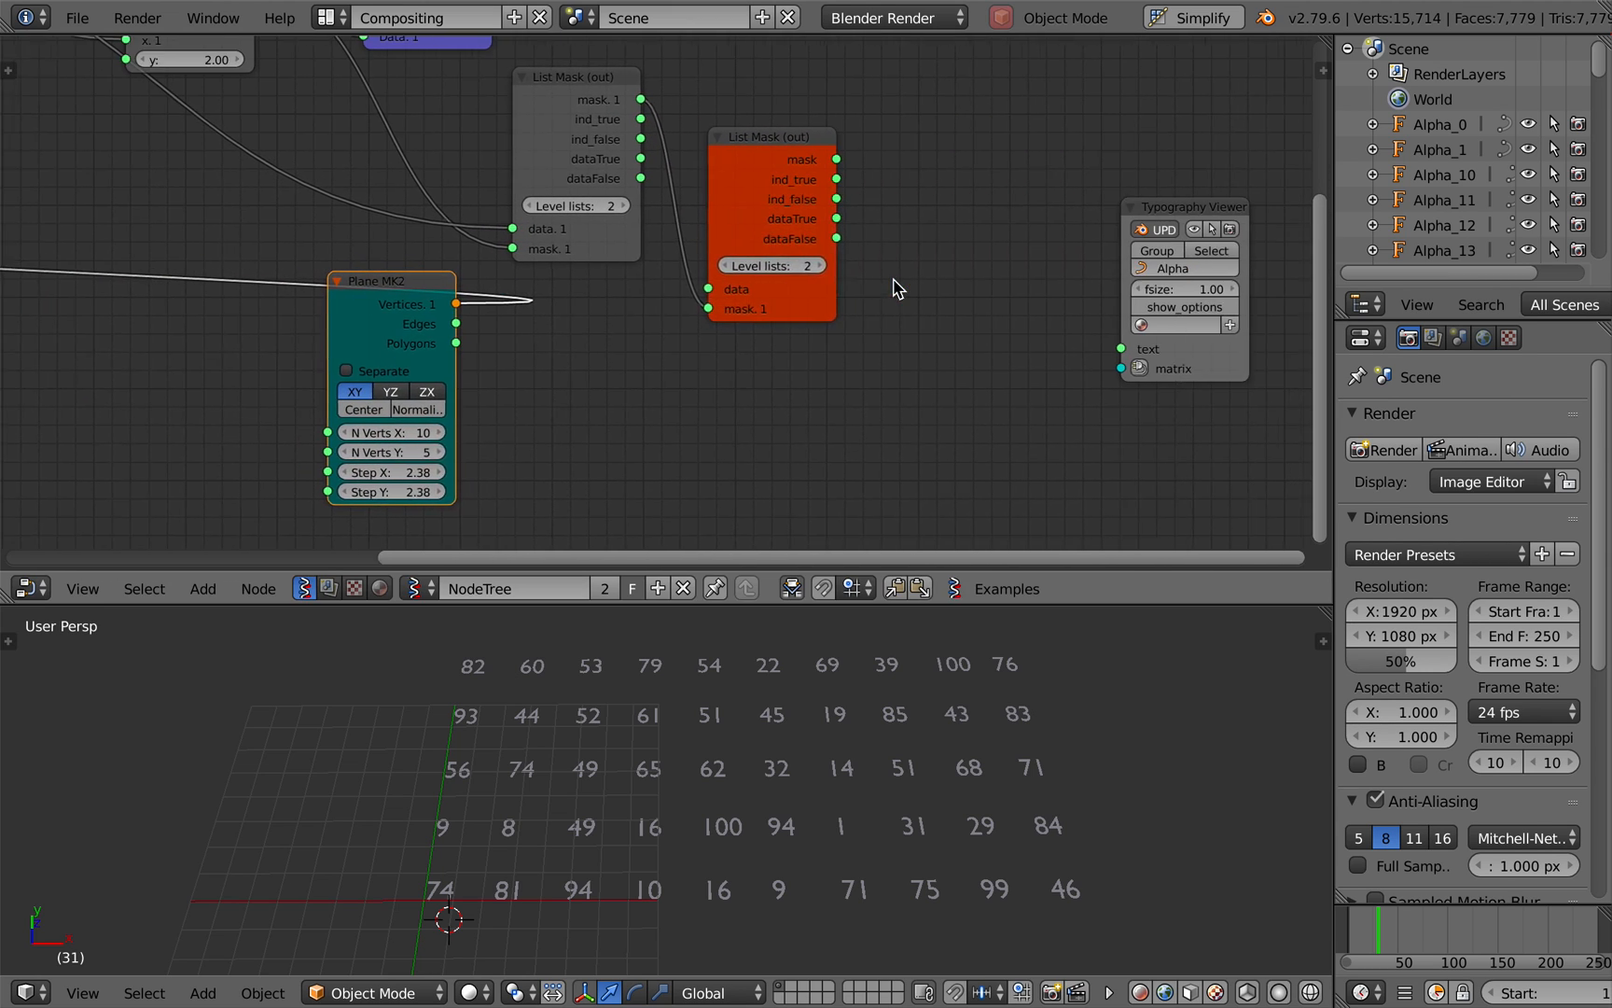
drag(438, 308, 687, 290)
Move the second List Mask down and the Typography Viewer up, and save over the blend file.
drag(799, 313, 824, 396)
drag(1146, 378, 1088, 195)
key(ctrl+s)
click(1140, 259)
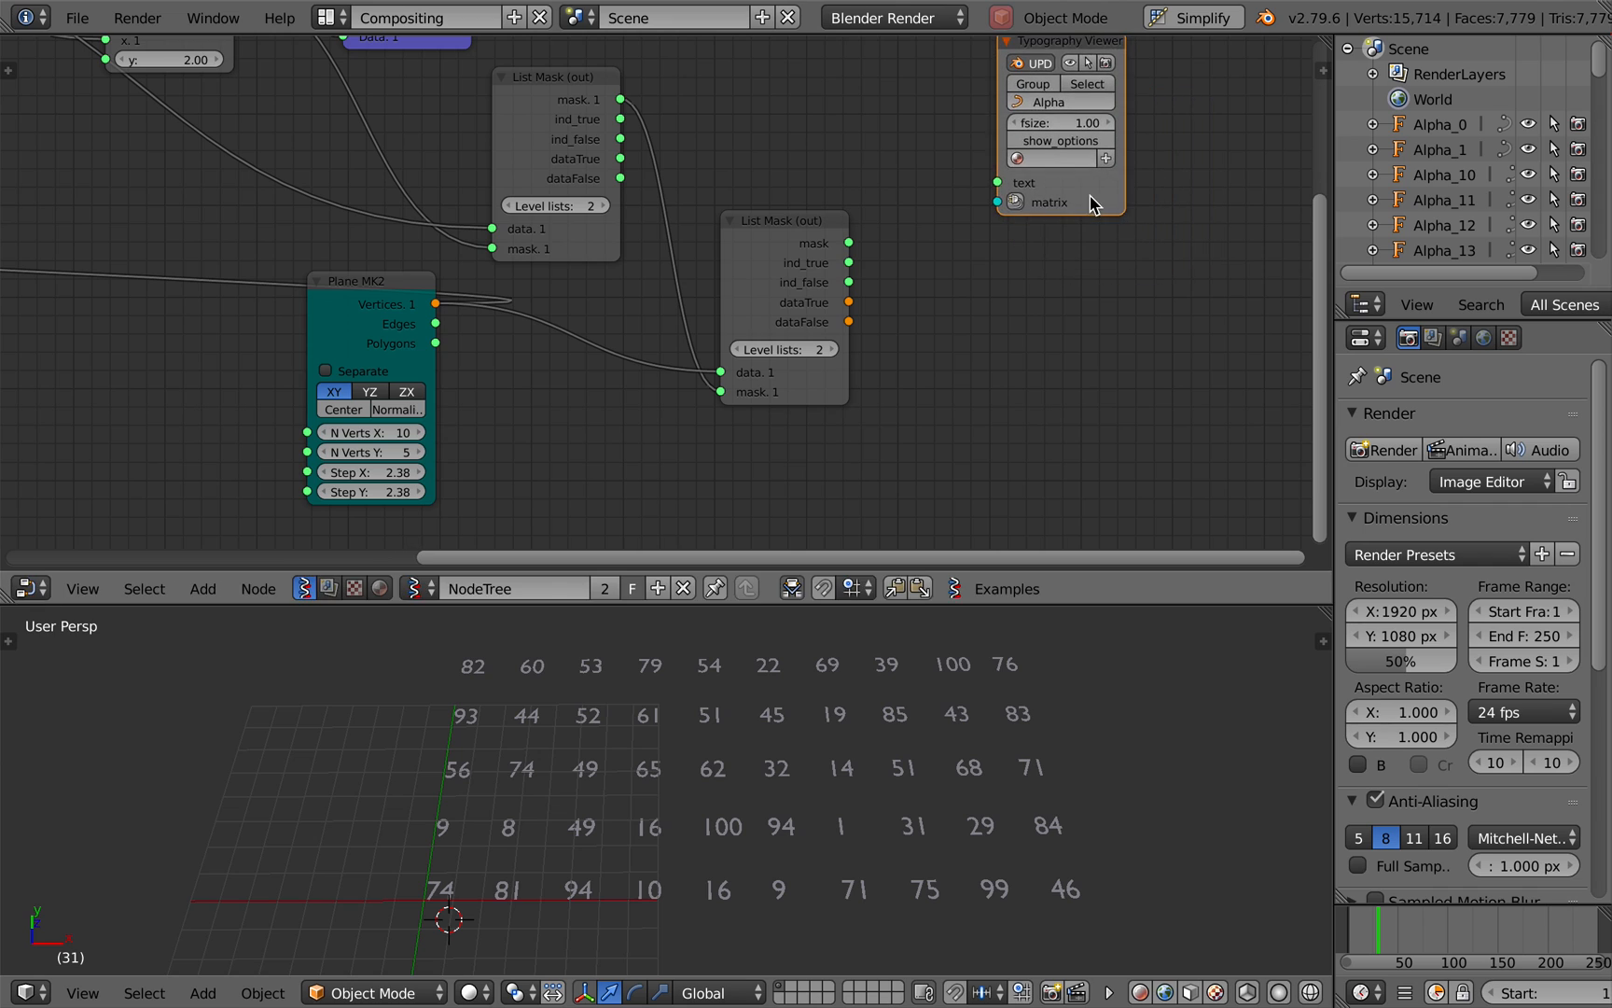
Duplicate the Typography Viewer node and place the copy directly below the original.
key(shift+d)
click(1091, 418)
scroll(1092, 426, up, 2)
scroll(1092, 425, right, 2)
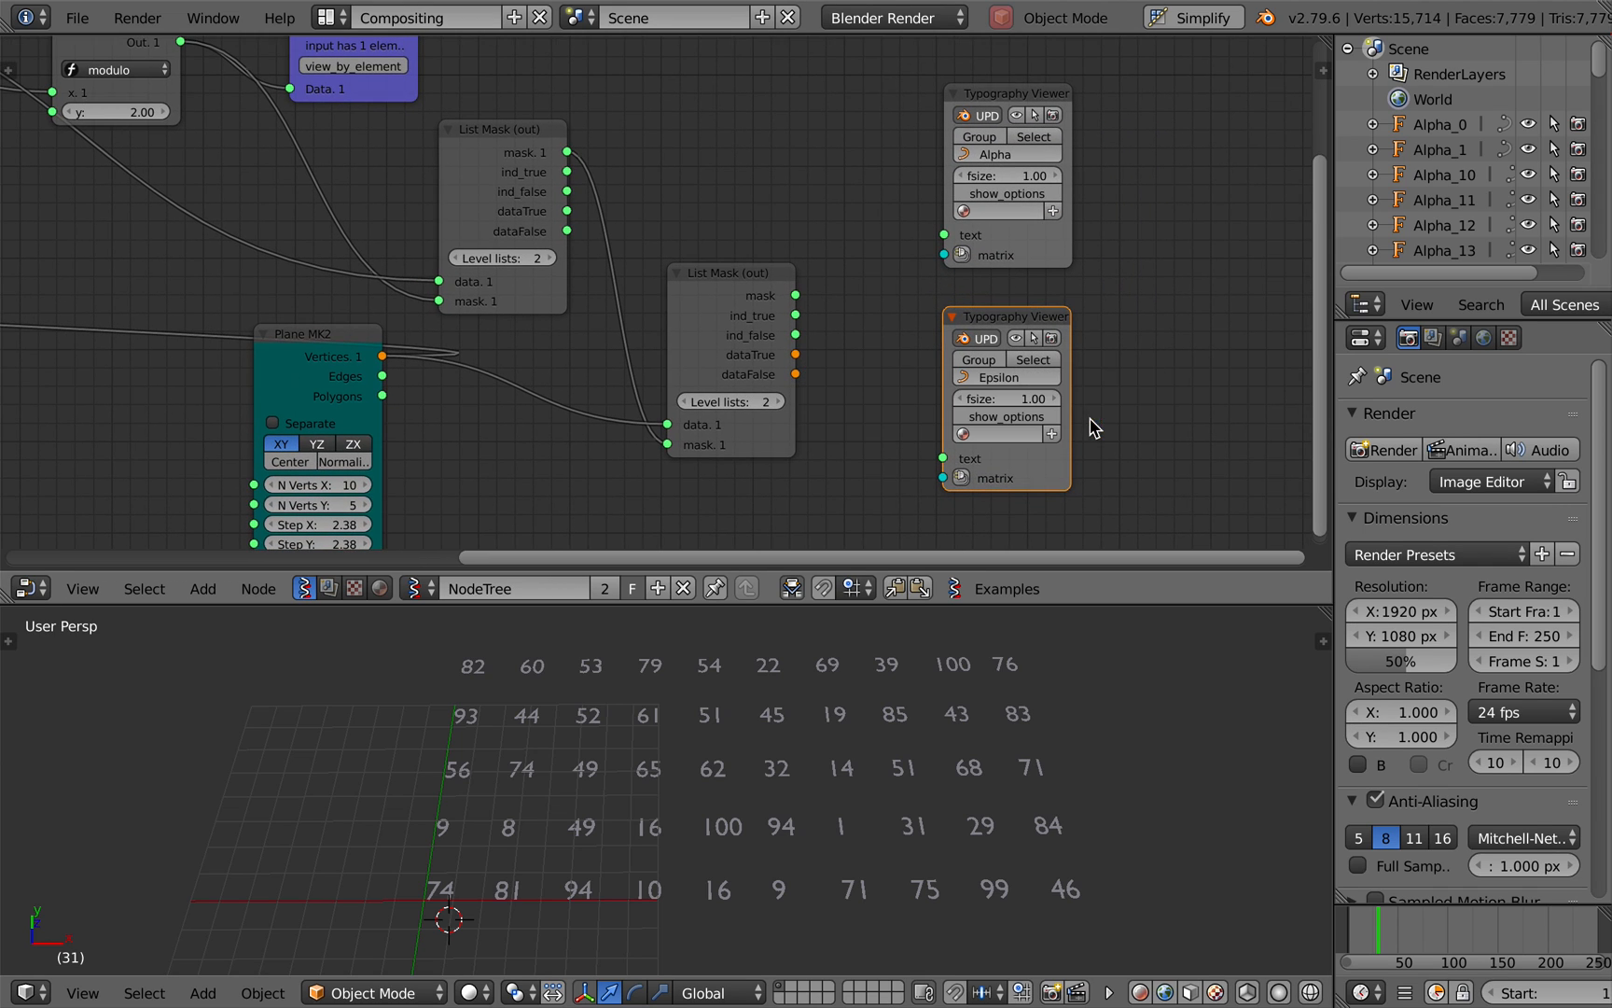
Delete all the generated number objects from the 3D scene and save over the blend file.
click(1082, 761)
key(a)
key(x)
click(1086, 780)
key(ctrl+s)
click(1087, 771)
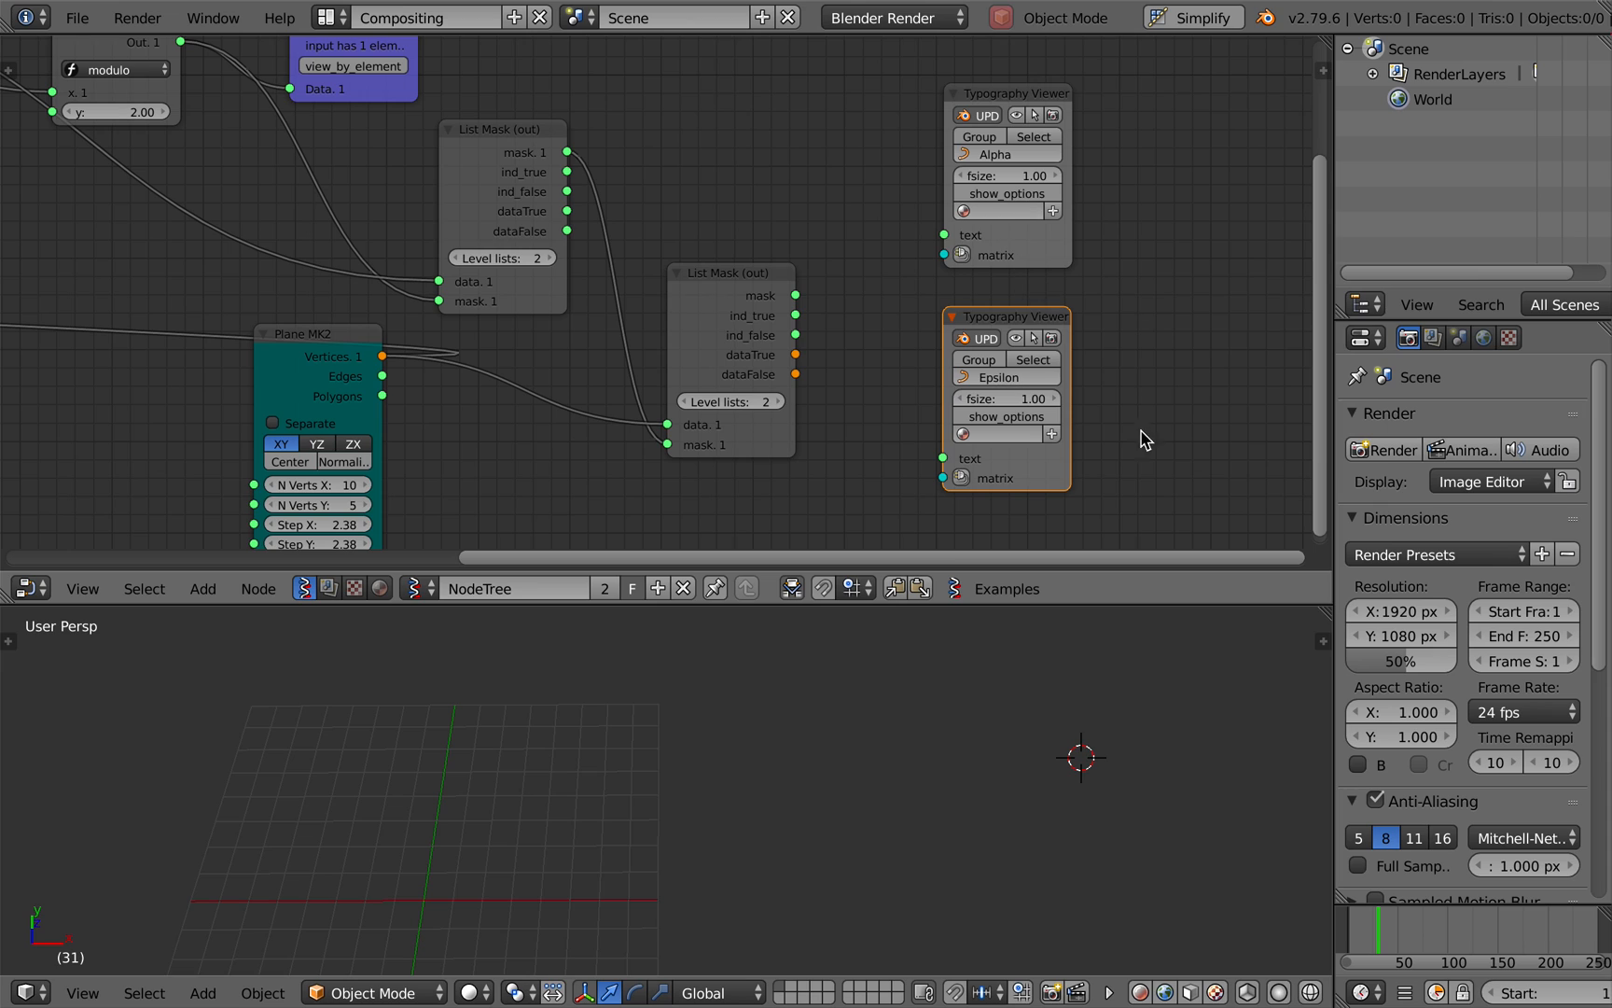
Add a cube to the empty scene, move it closer to the grid, and place a duplicate beside it.
key(shift+a)
mouse_move(961, 623)
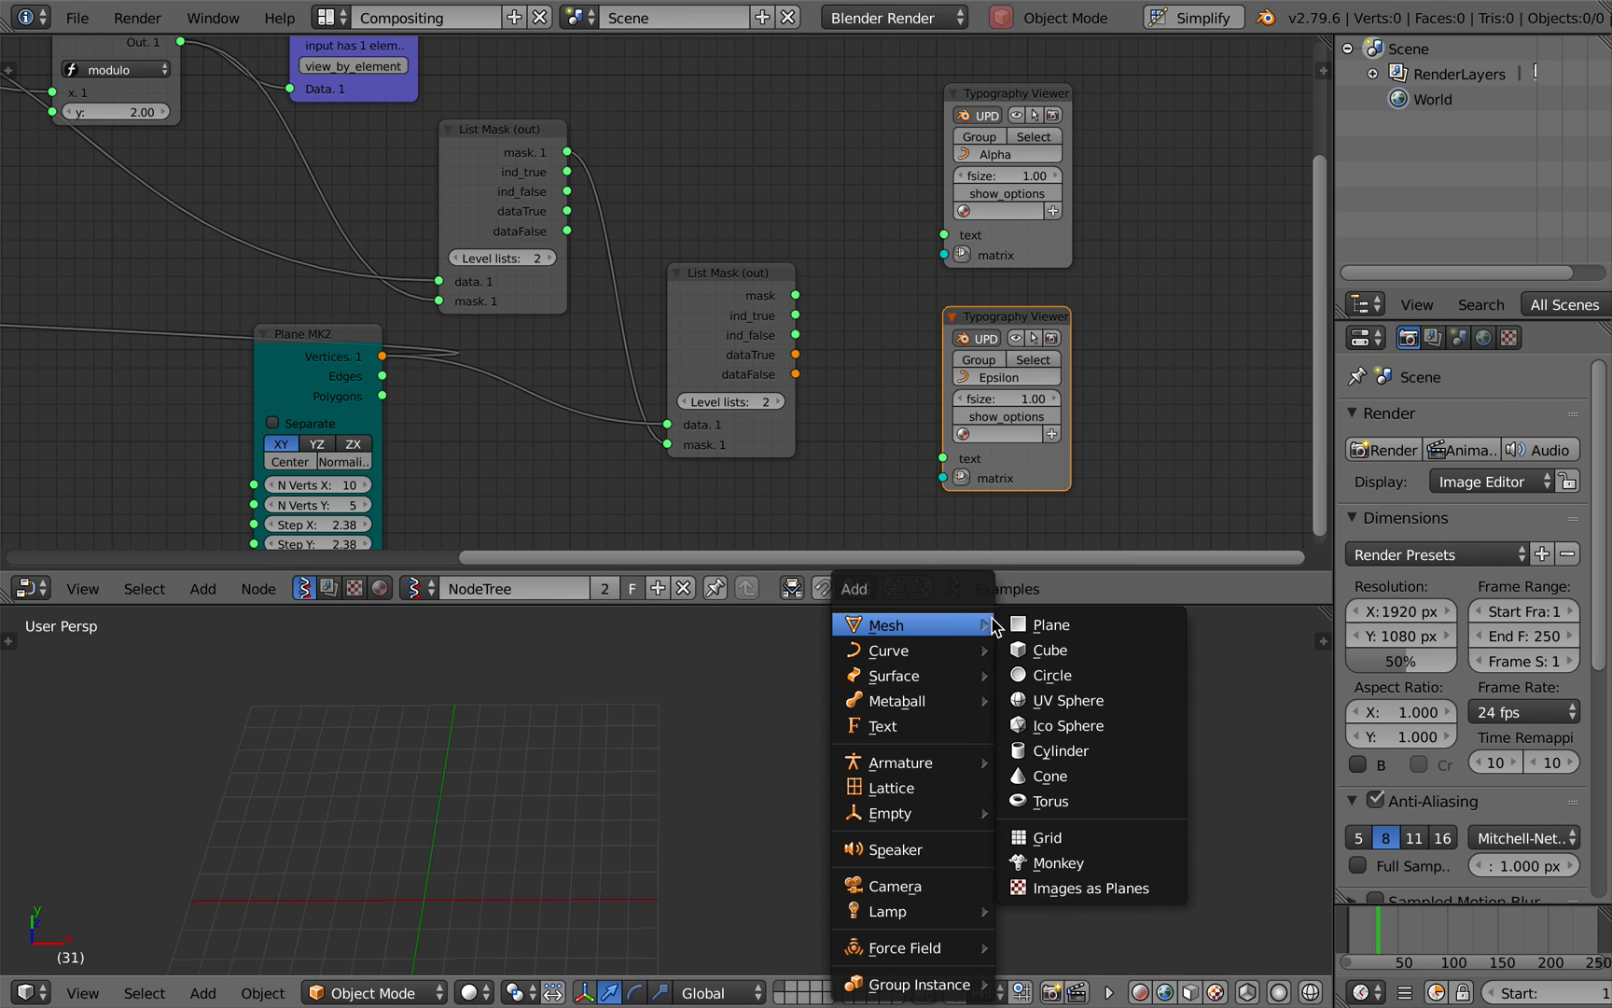
click(1030, 647)
scroll(890, 845, down, 4)
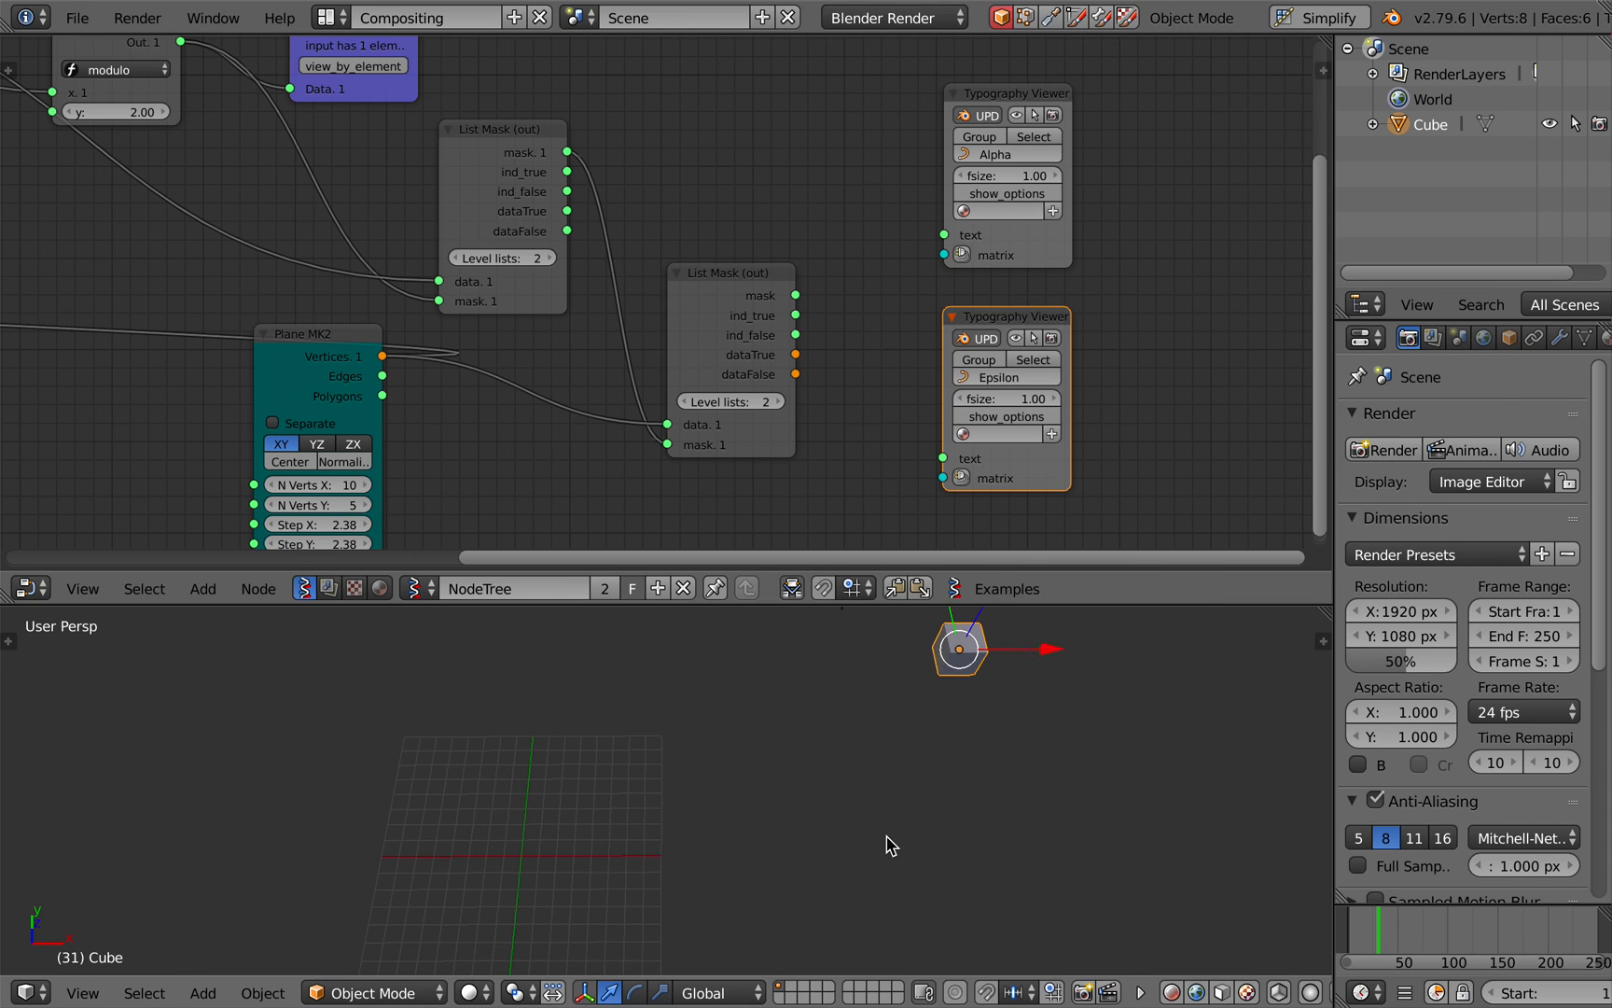
key(g)
click(757, 879)
scroll(756, 878, up, 3)
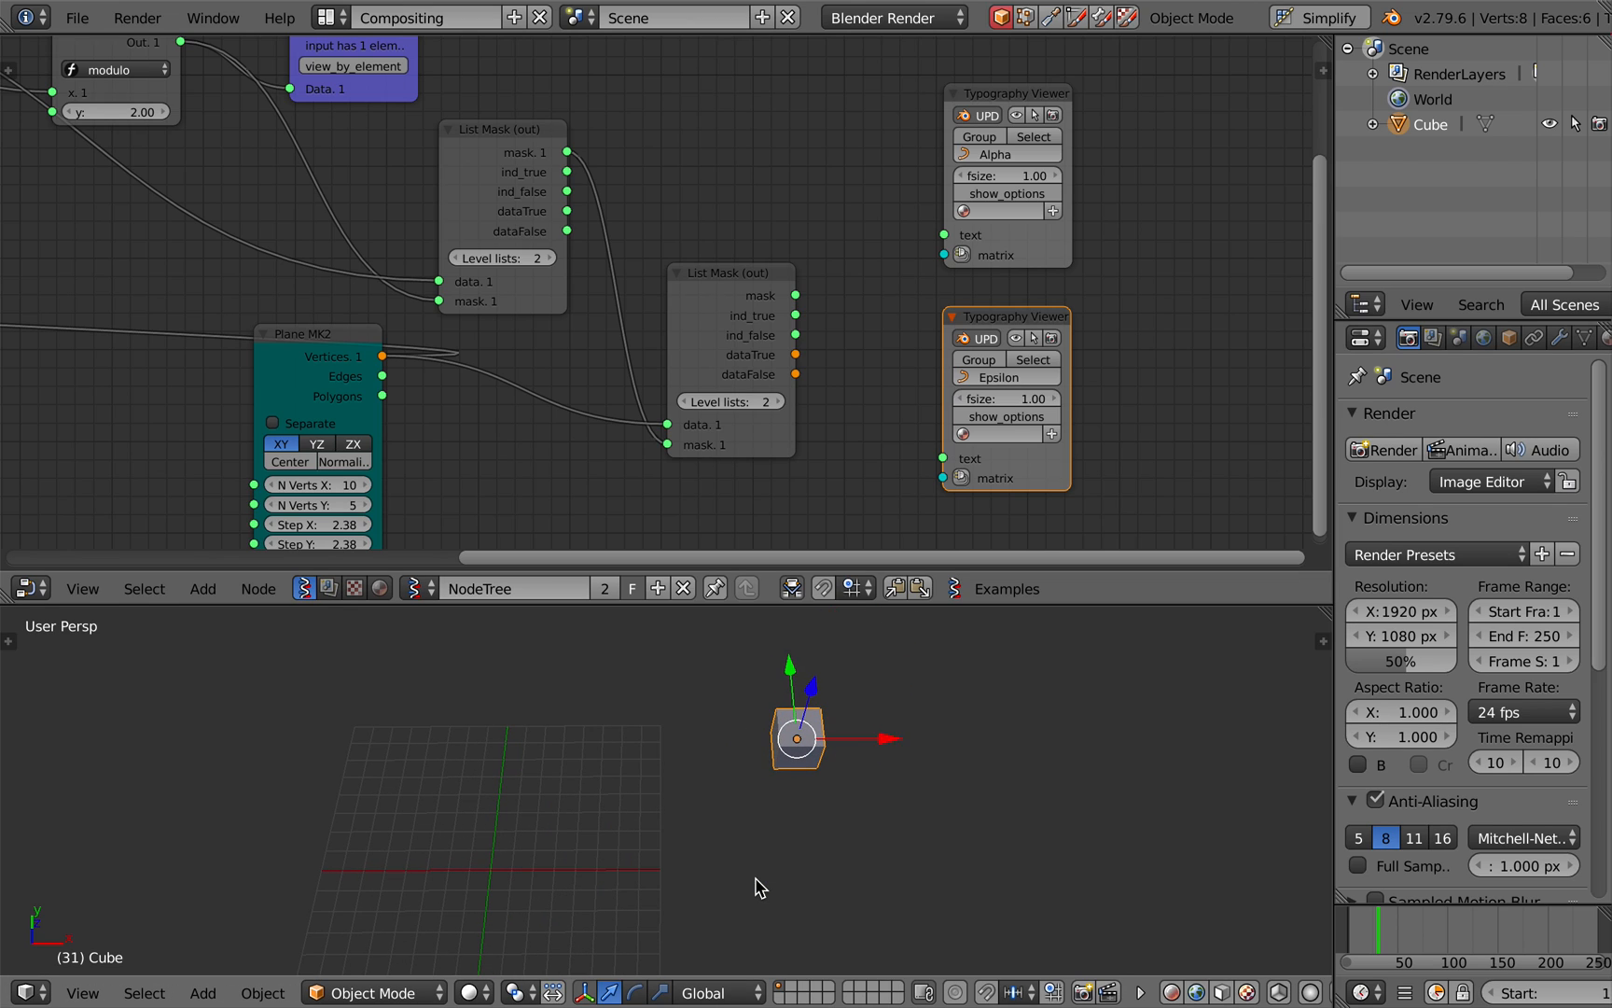
key(shift+d)
click(867, 855)
Give the original cube a new material with a red diffuse colour.
right_click(803, 743)
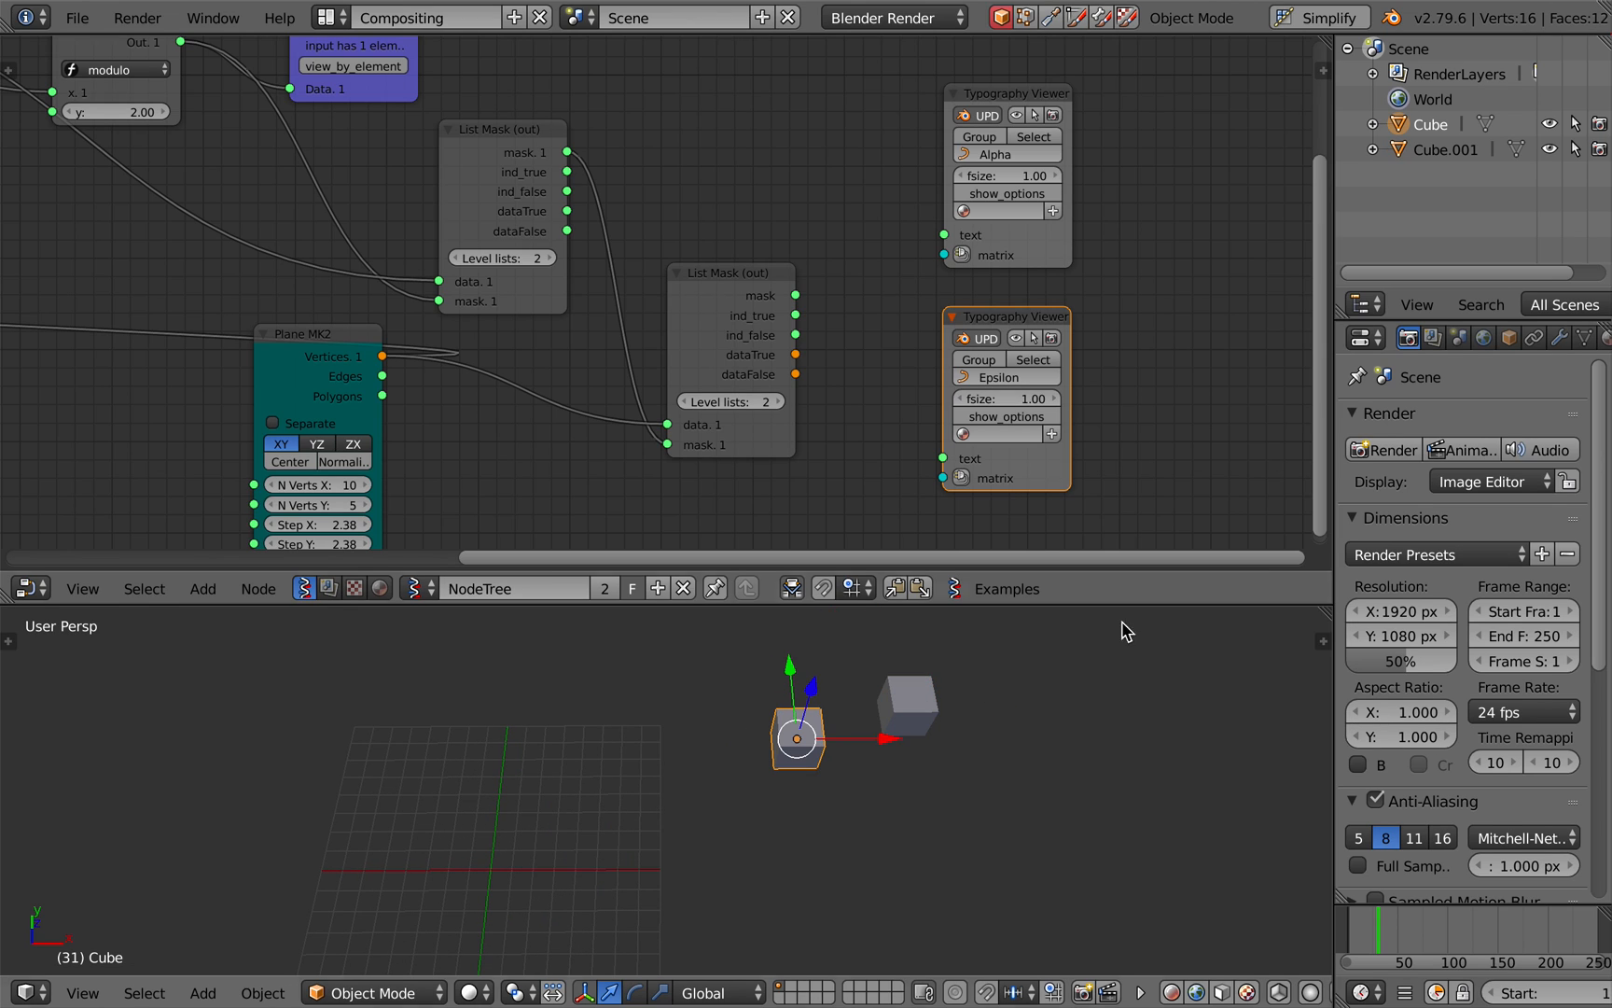
scroll(1579, 352, right, 2)
click(1557, 339)
click(1441, 504)
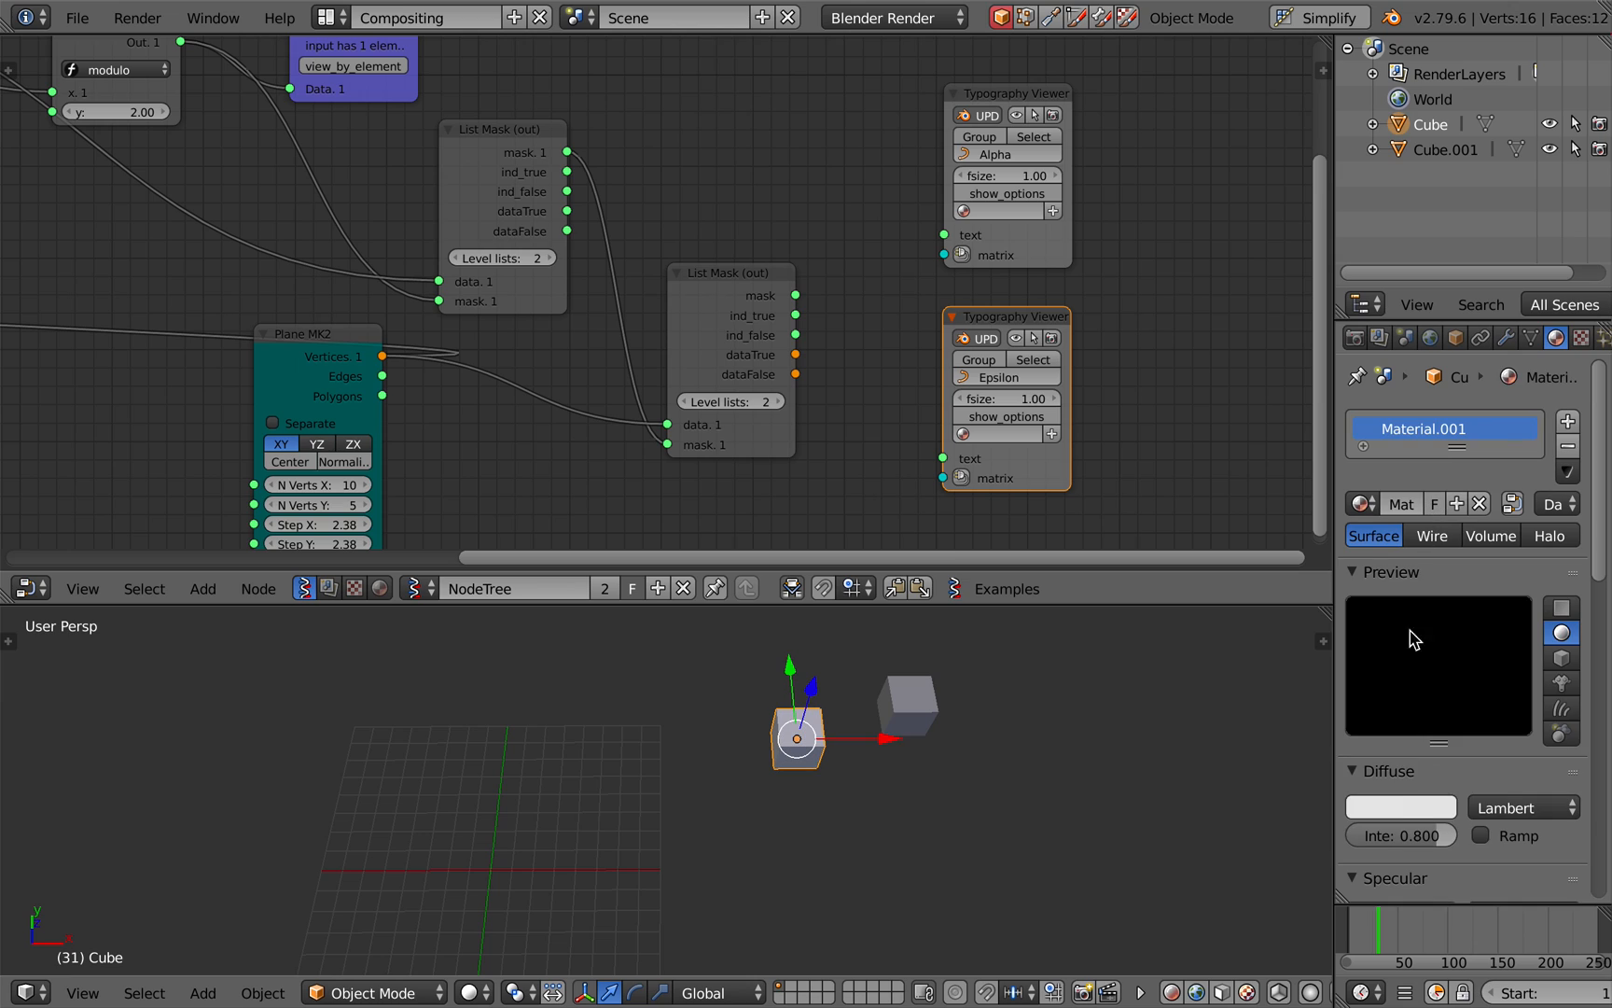
click(1395, 810)
click(1317, 652)
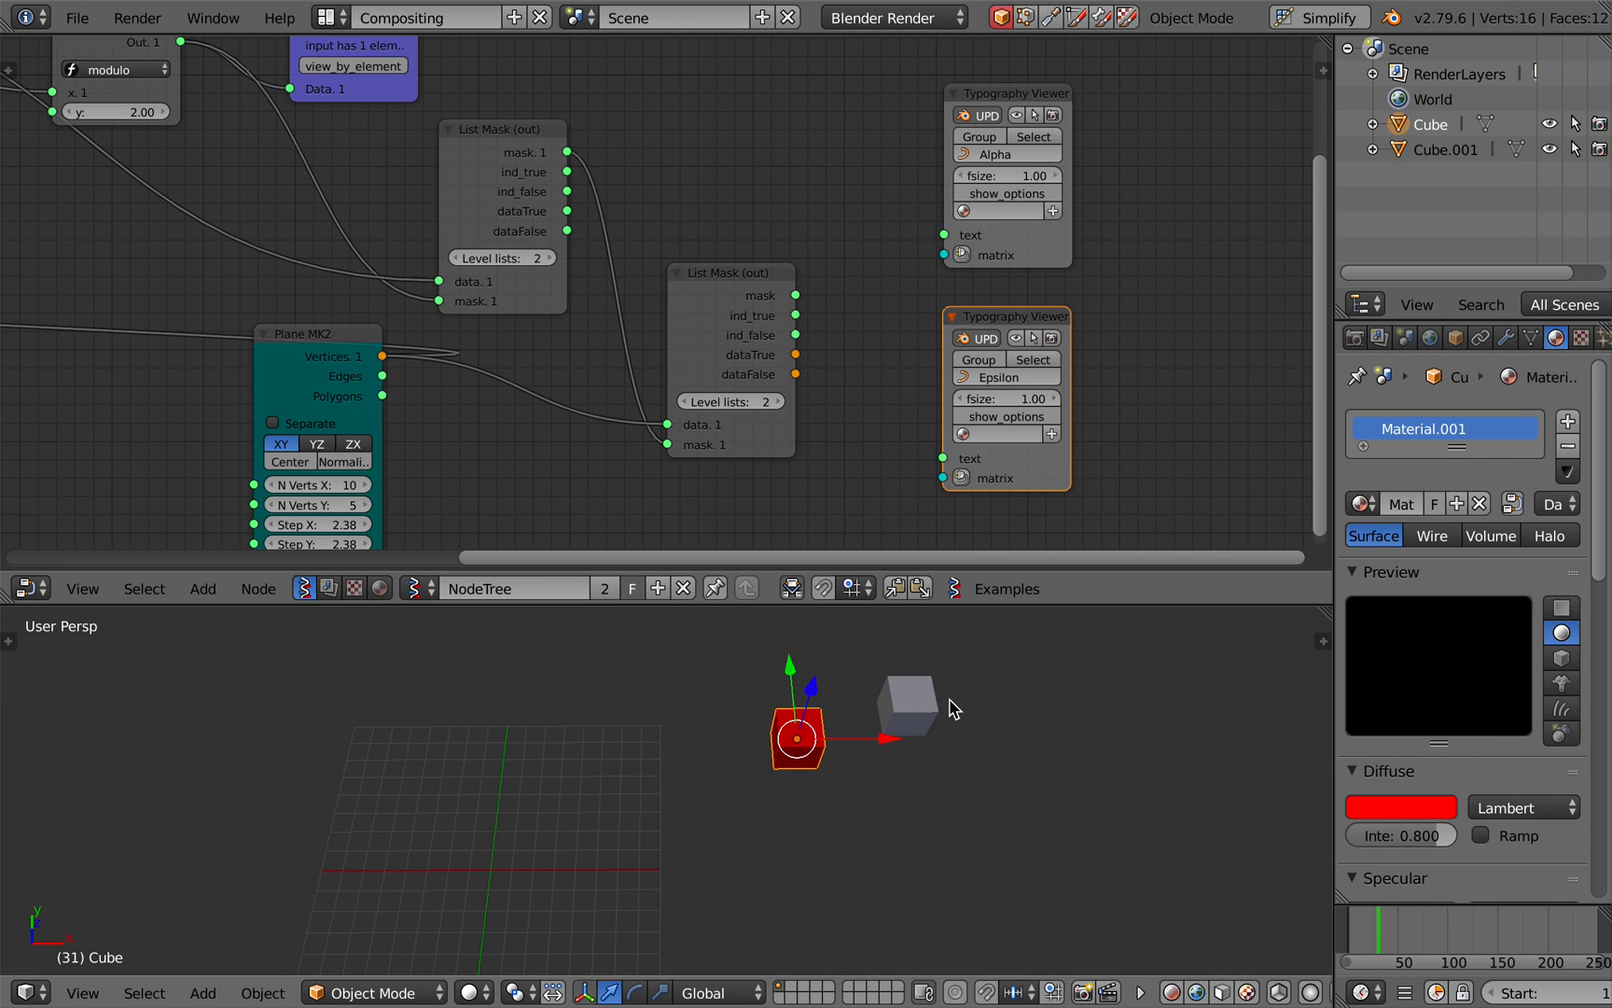
Give the duplicated cube its own new material with a light blue diffuse colour.
right_click(927, 698)
click(1447, 504)
click(1414, 807)
click(1304, 506)
drag(1304, 506, 1343, 469)
click(985, 673)
Rename the red cube's material to RED.
key(a)
right_click(793, 751)
click(1401, 504)
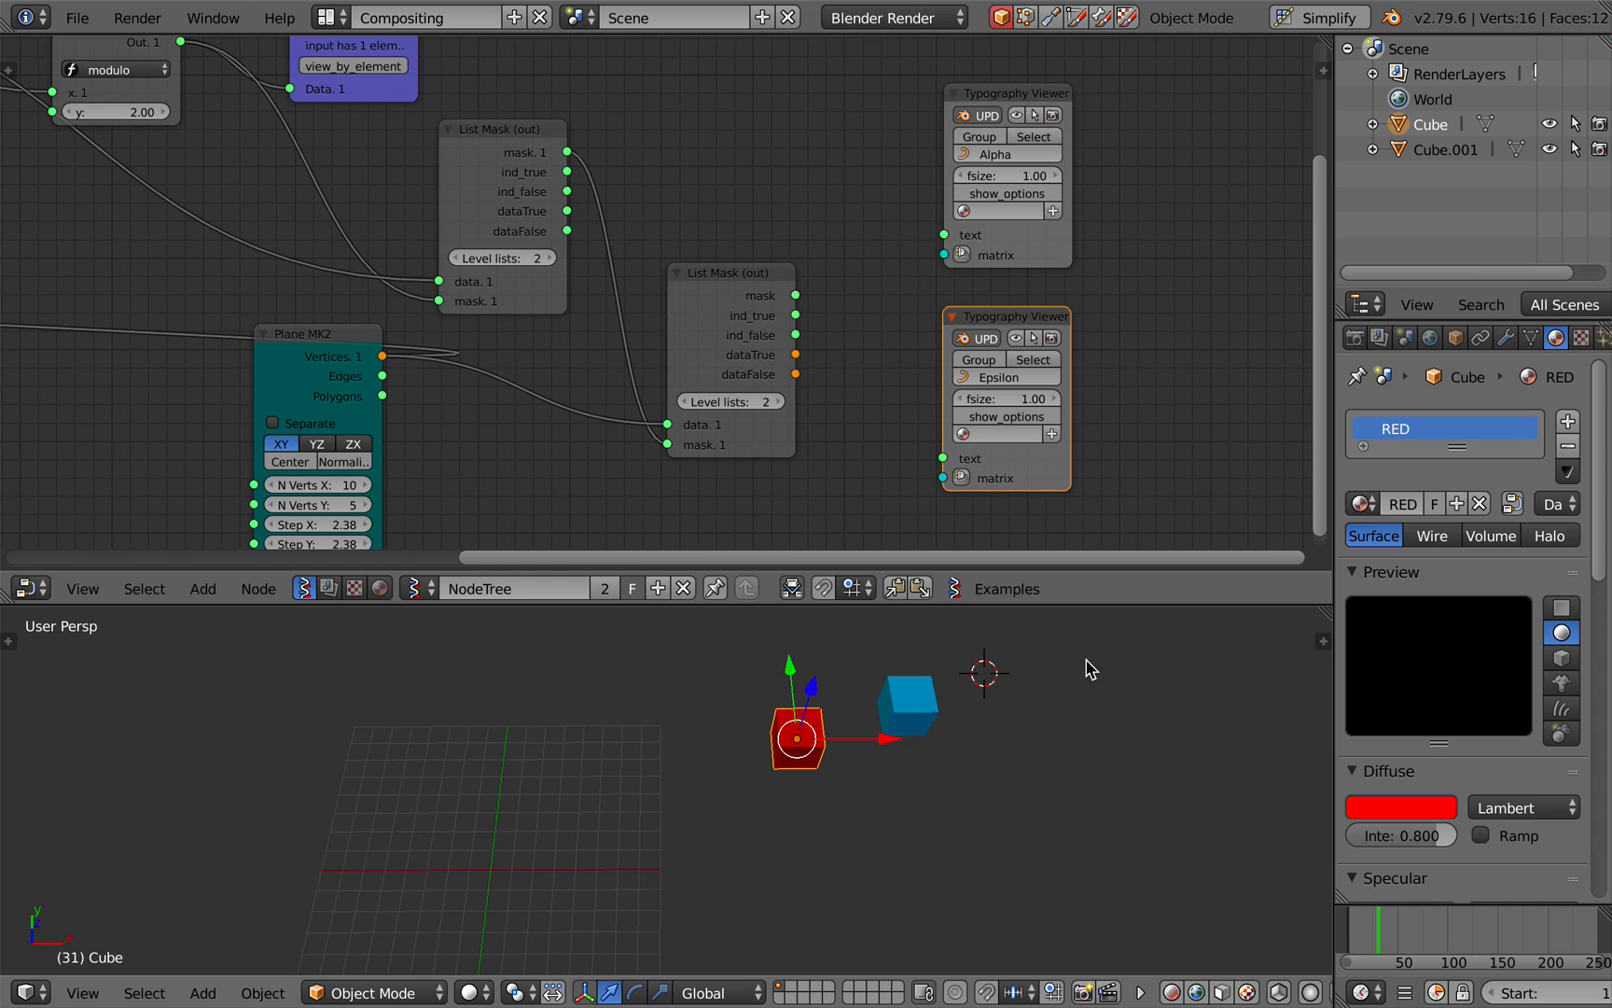
Rename the light blue cube's material to BLUE.
right_click(919, 705)
click(1402, 503)
text(B)
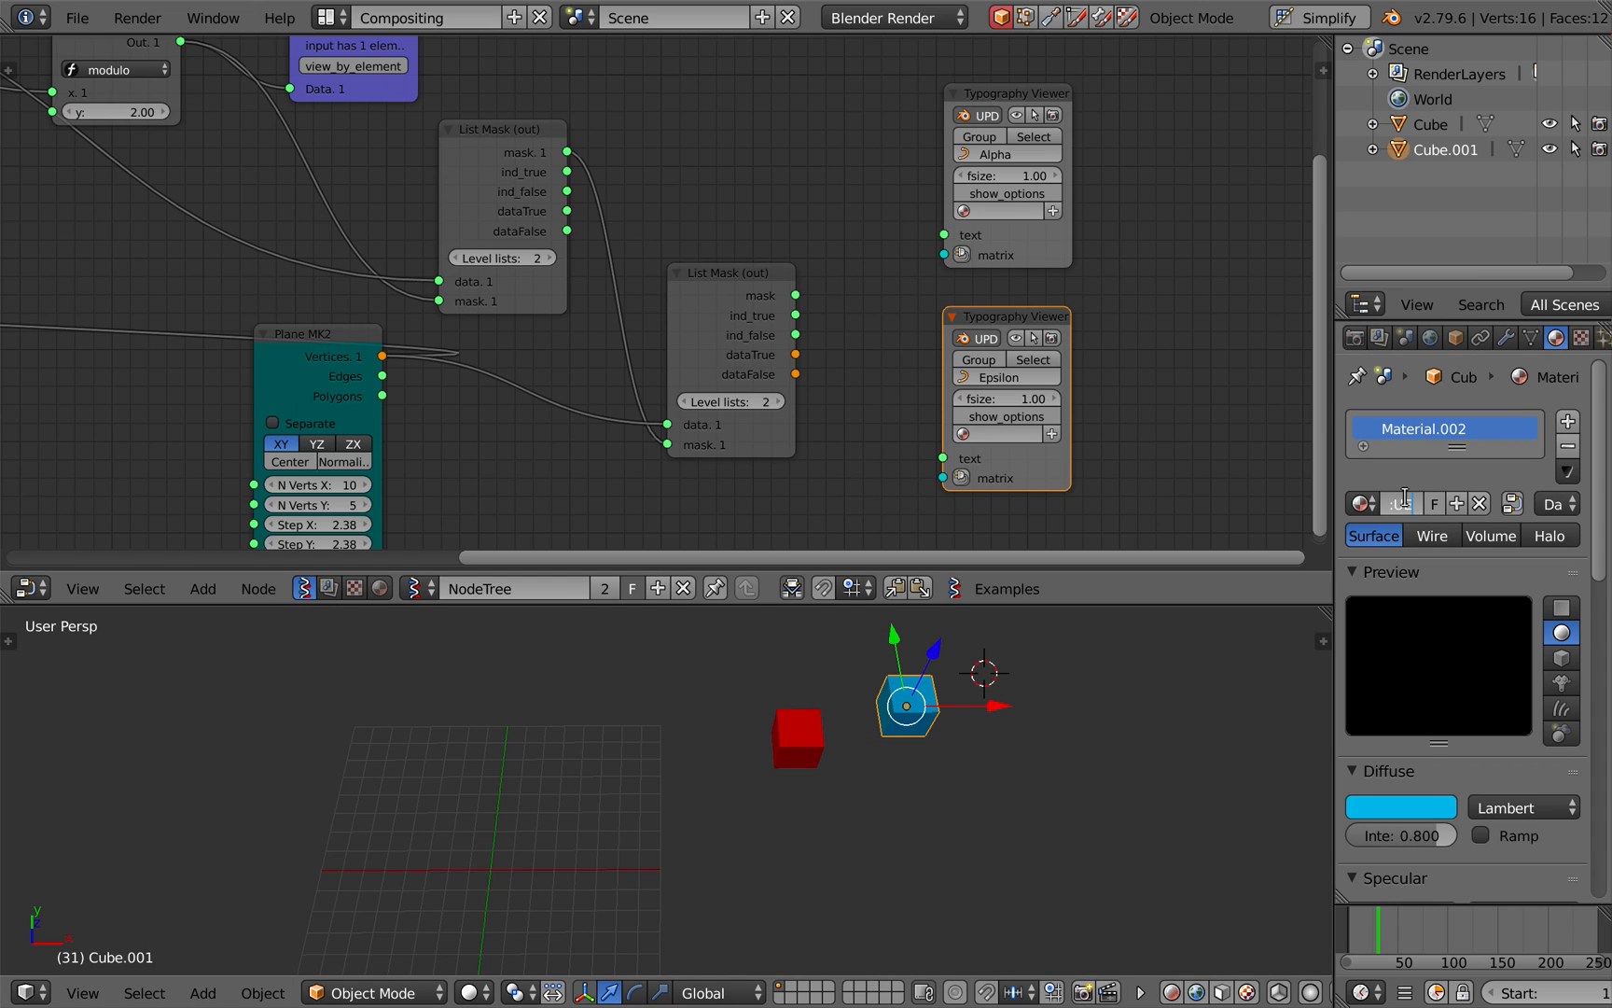
key(Return)
text(B)
text(LUE)
key(Return)
Assign the BLUE material to the Alpha Typography Viewer and RED to the Epsilon one, and save the file.
click(997, 214)
click(1000, 239)
click(964, 434)
click(985, 497)
key(ctrl+s)
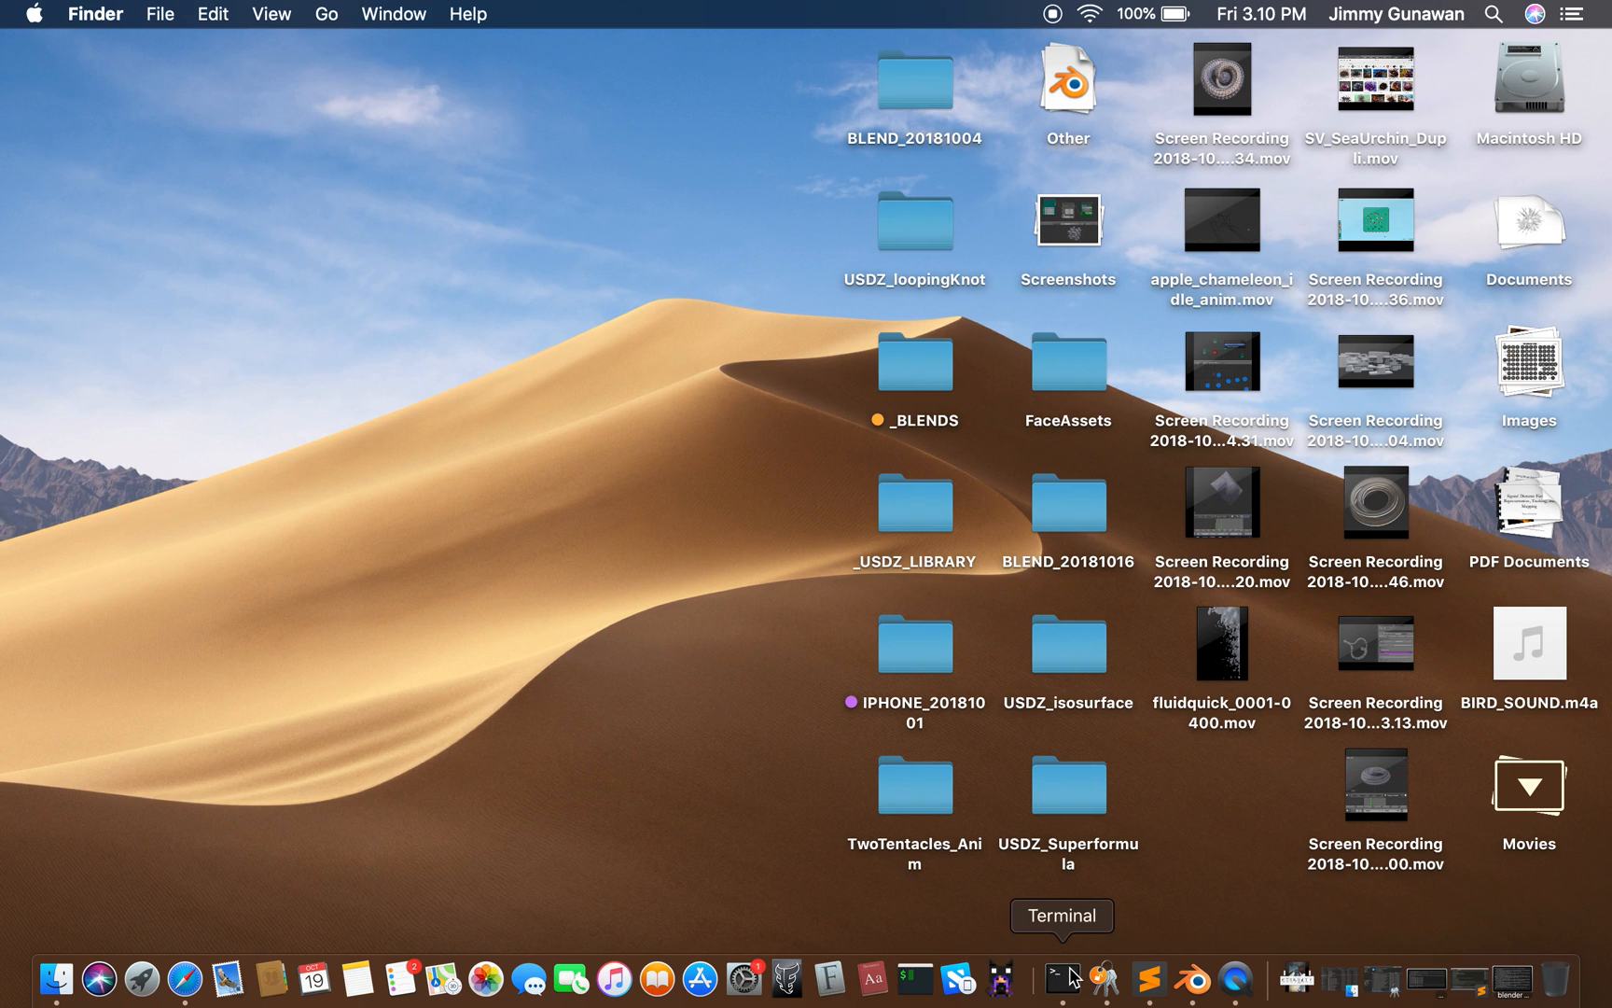
Launch Blender from the TwoTentacles_Anim folder window and open the recent file odd-even_002.blend.
double_click(924, 788)
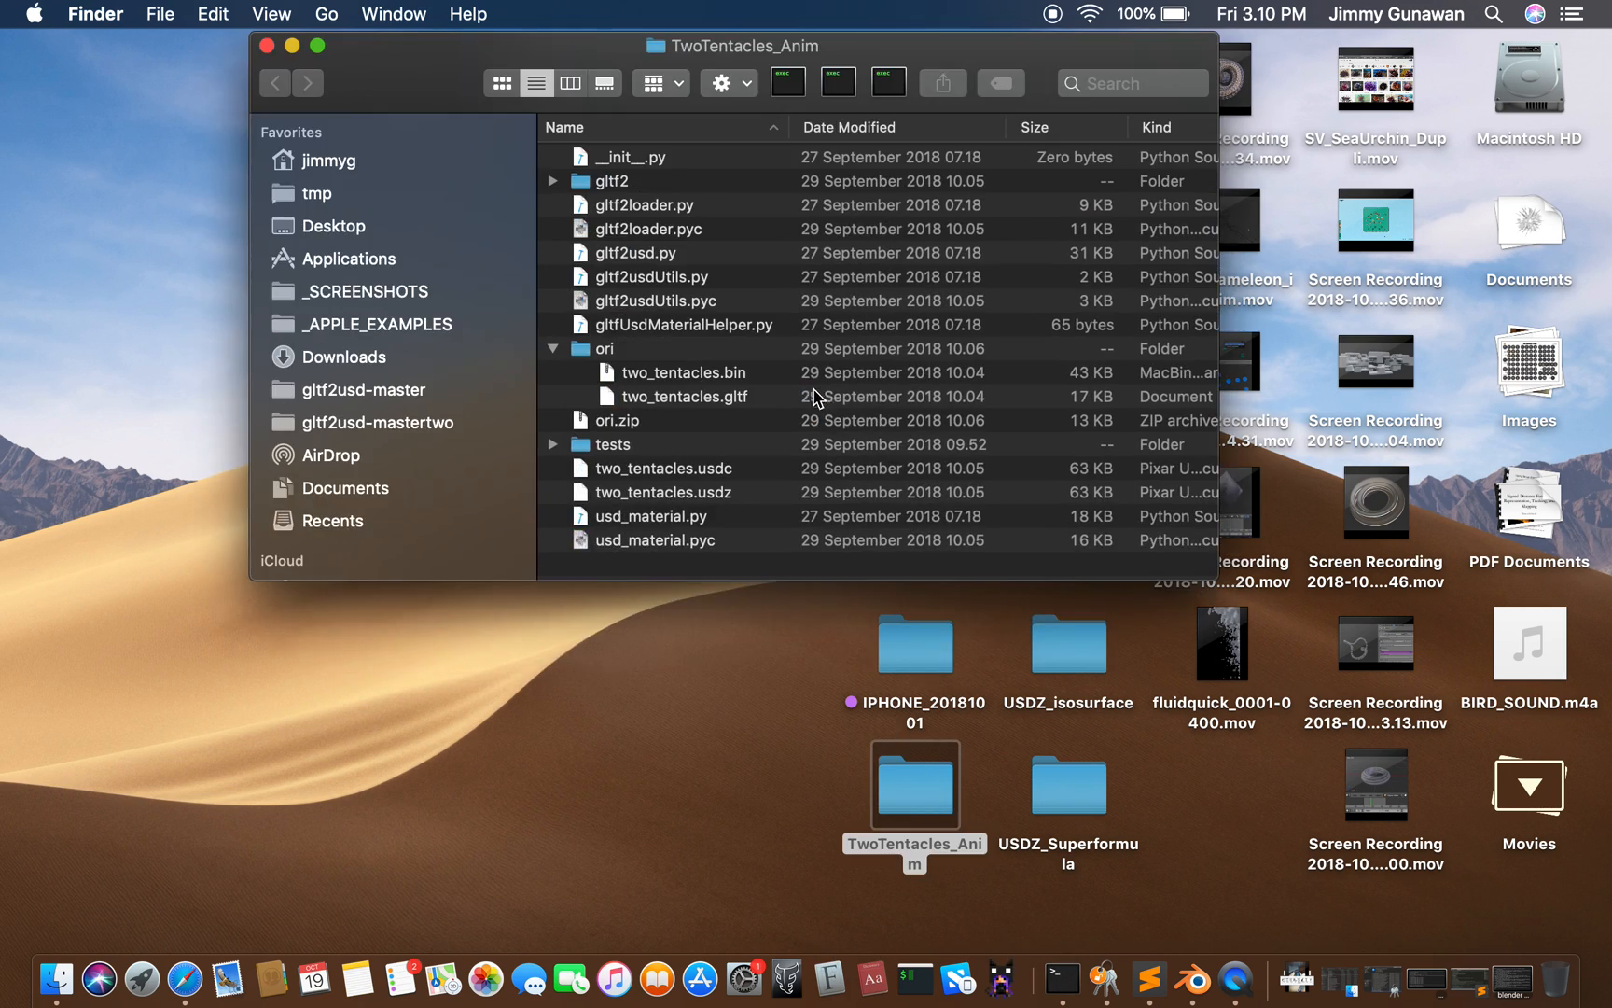
click(828, 86)
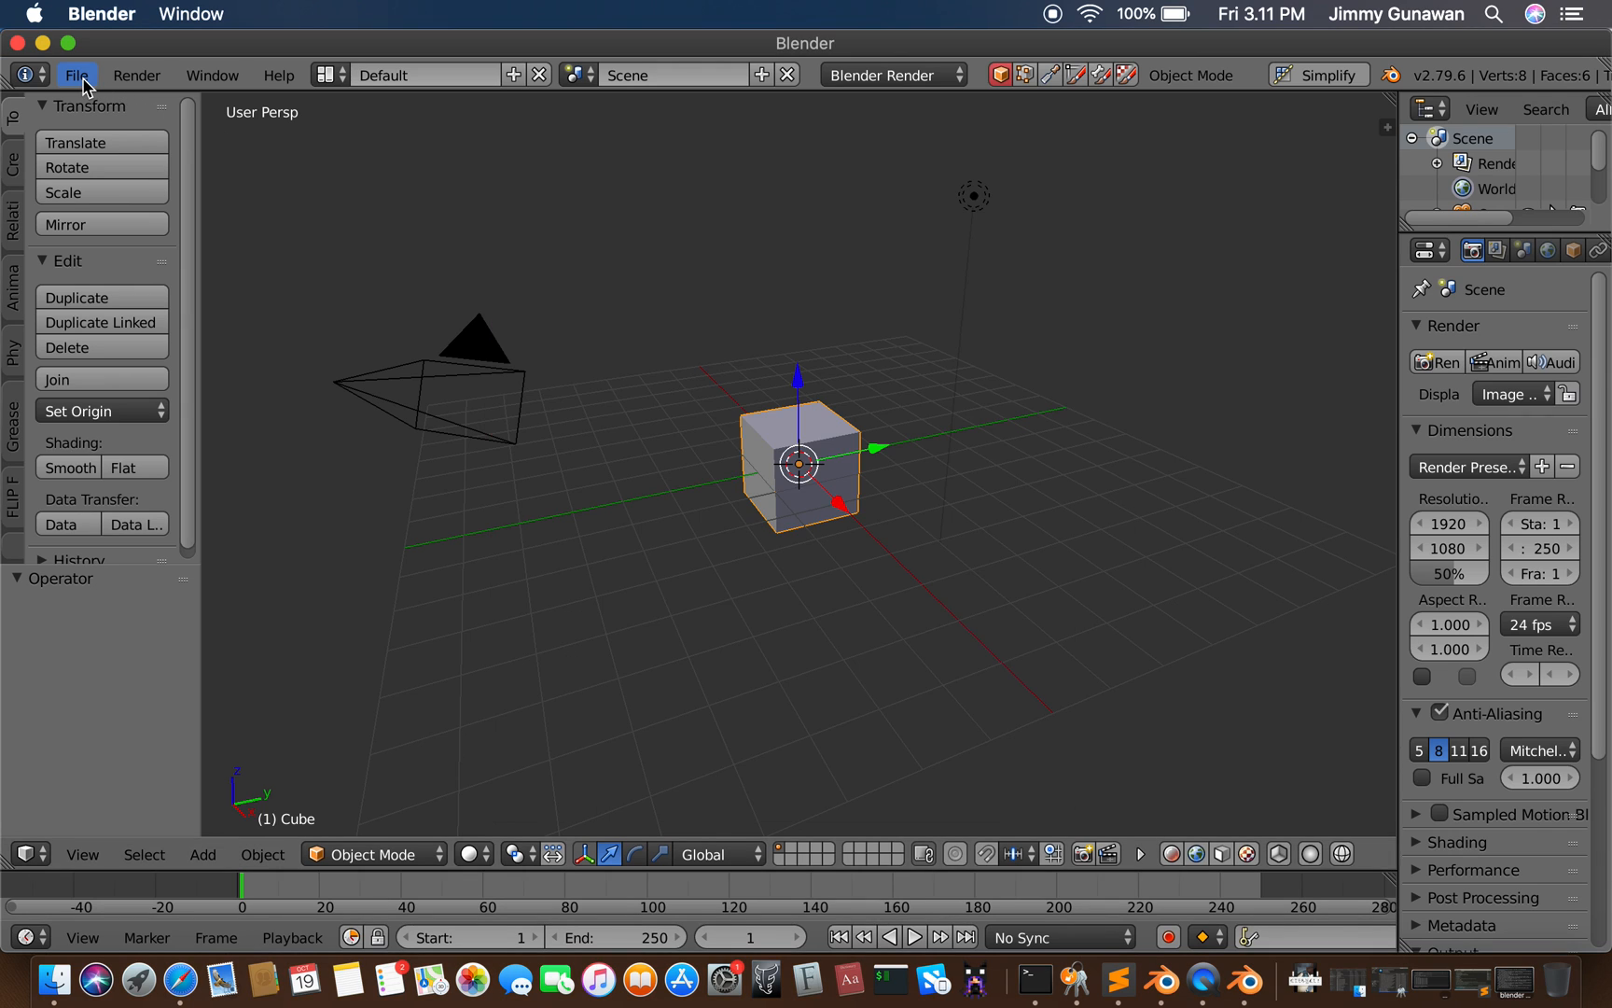
click(79, 75)
mouse_move(140, 156)
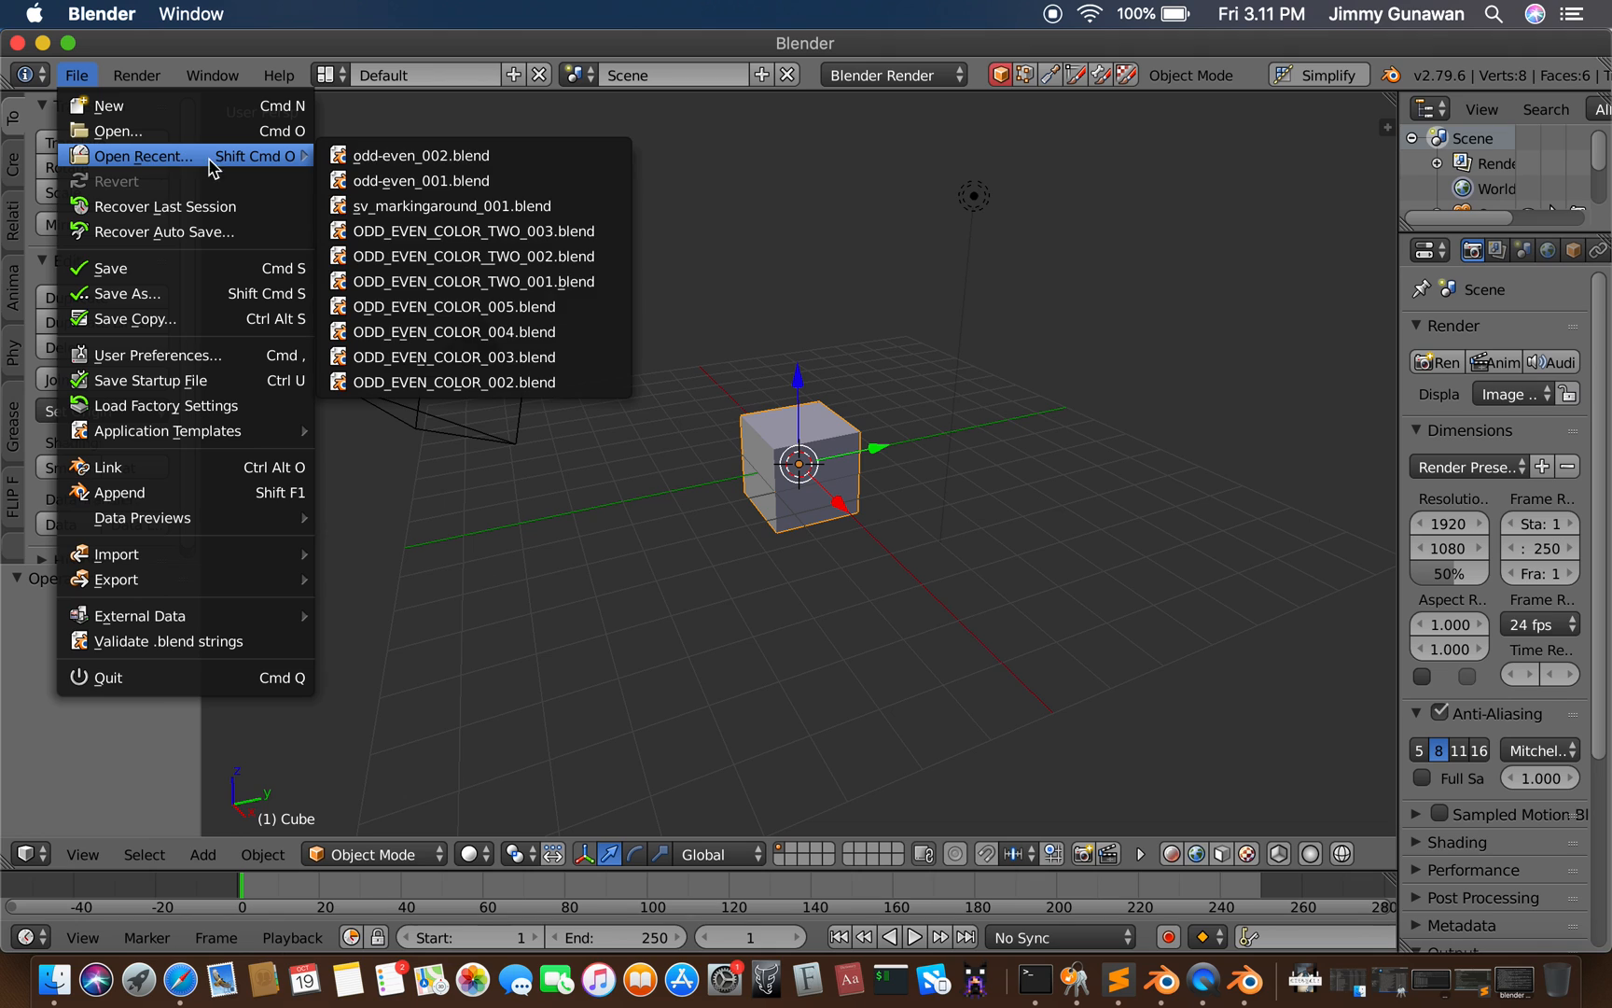
click(392, 152)
Save the file under the new name odd-even_003.blend.
click(79, 77)
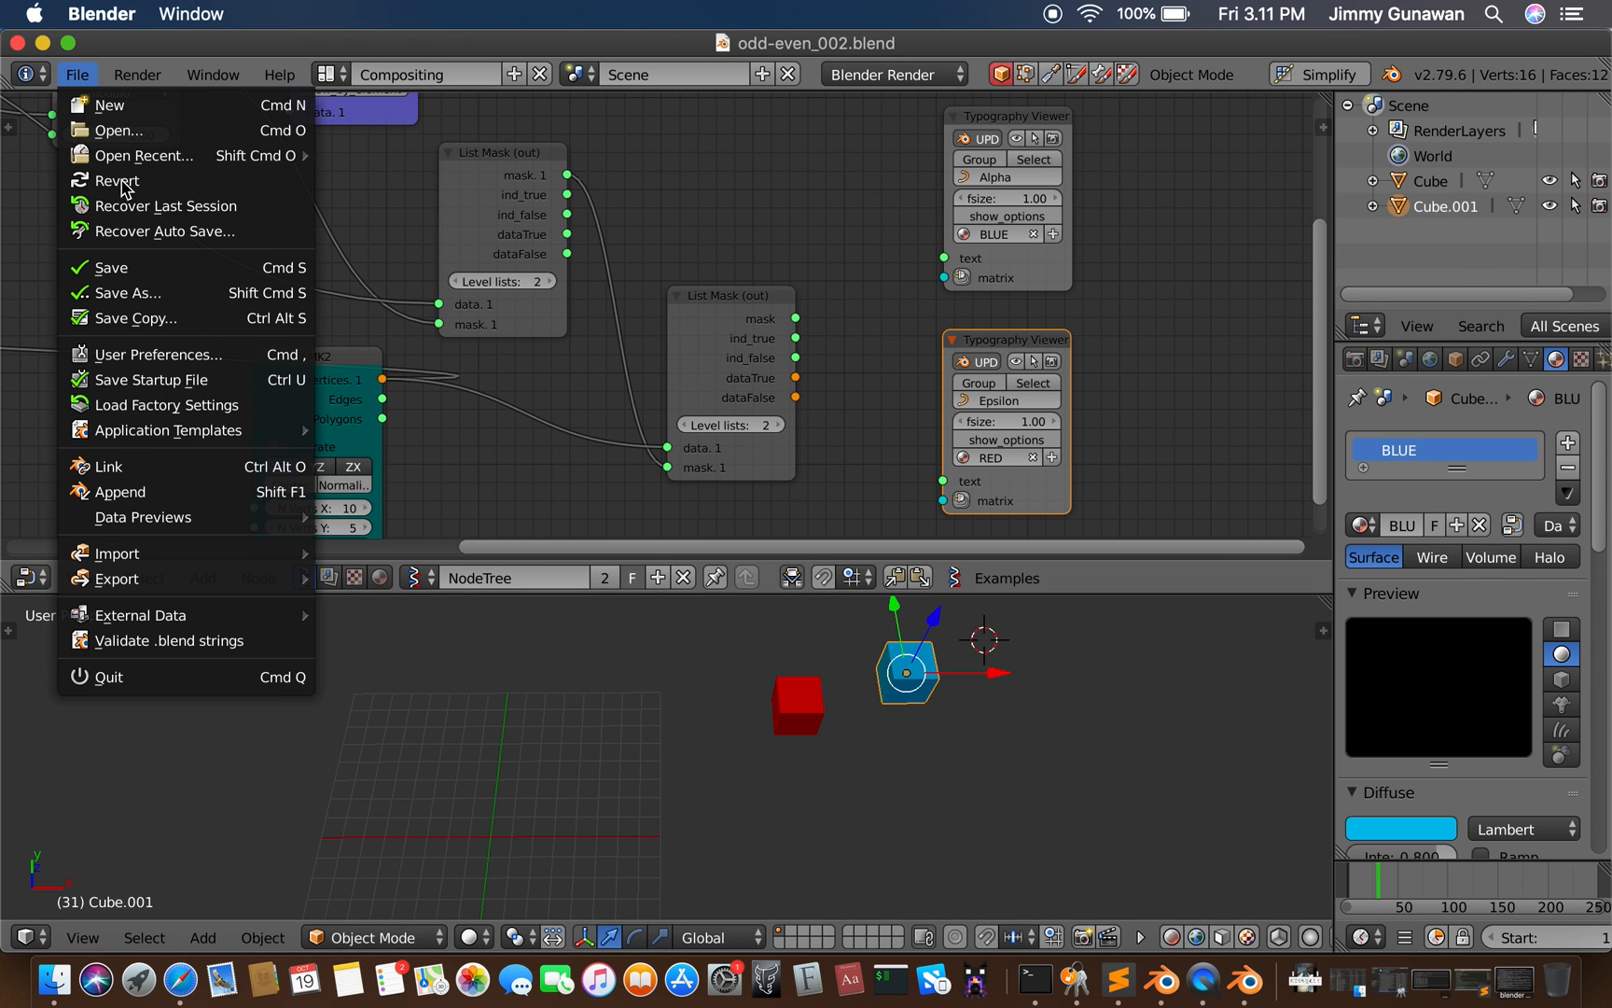
click(148, 295)
click(1442, 170)
click(1530, 141)
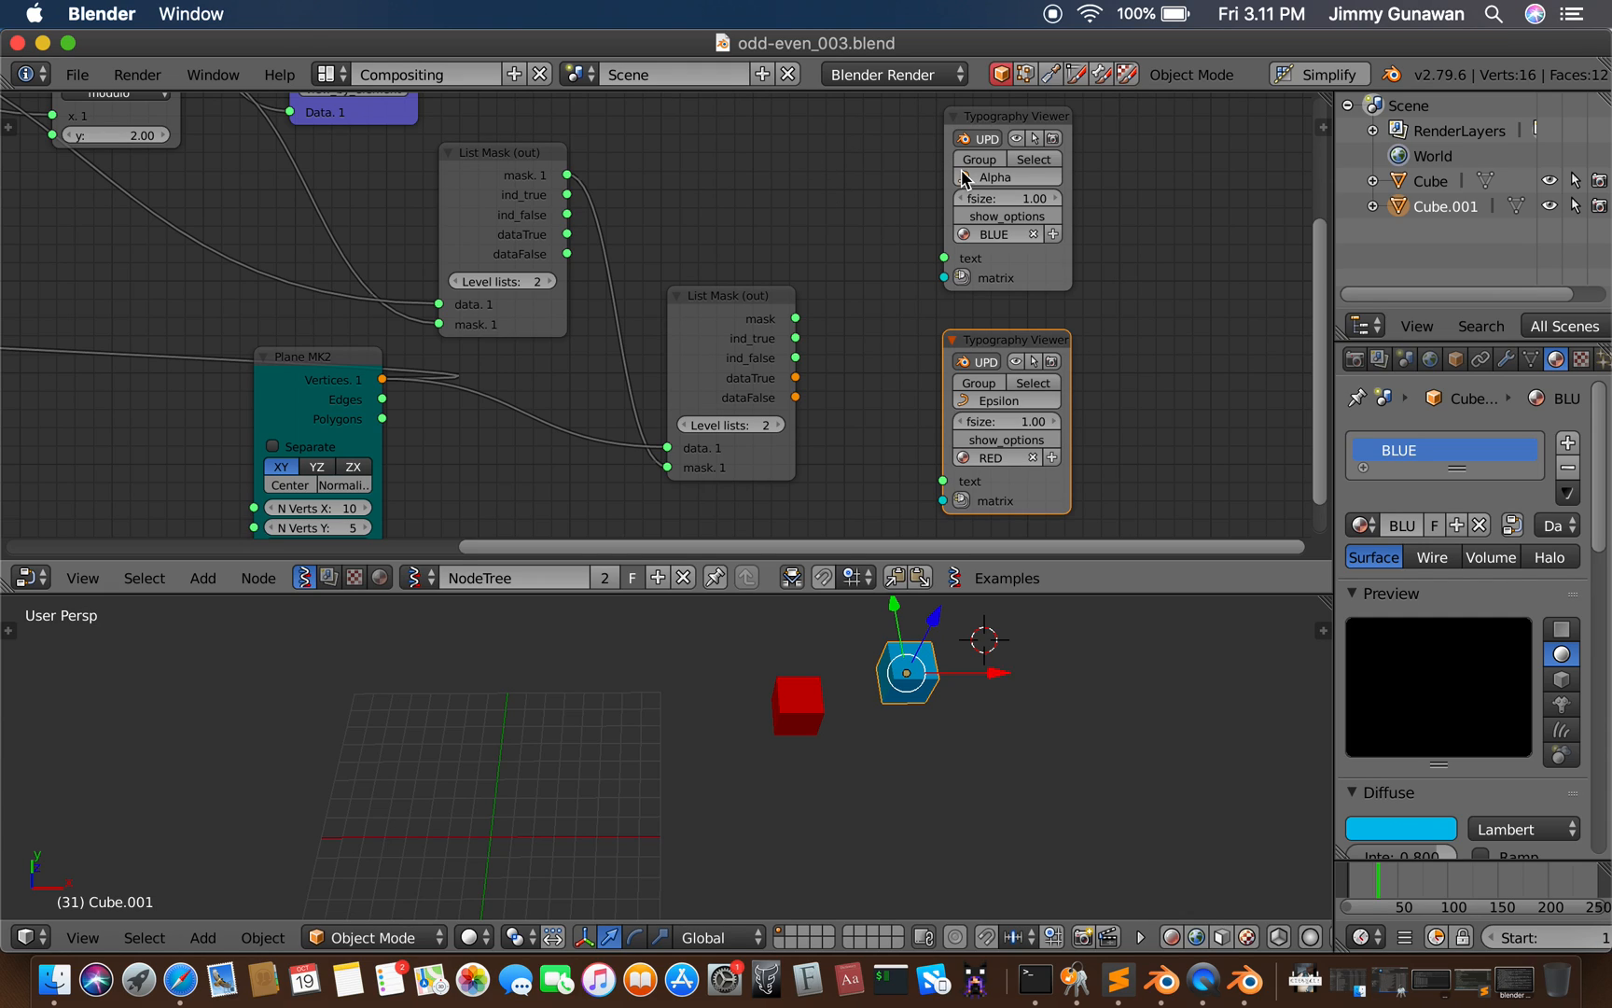
Close the Terminal window running Blender, terminating its process, and close the TwoTentacles_Anim folder window.
right_click(1077, 978)
click(1088, 907)
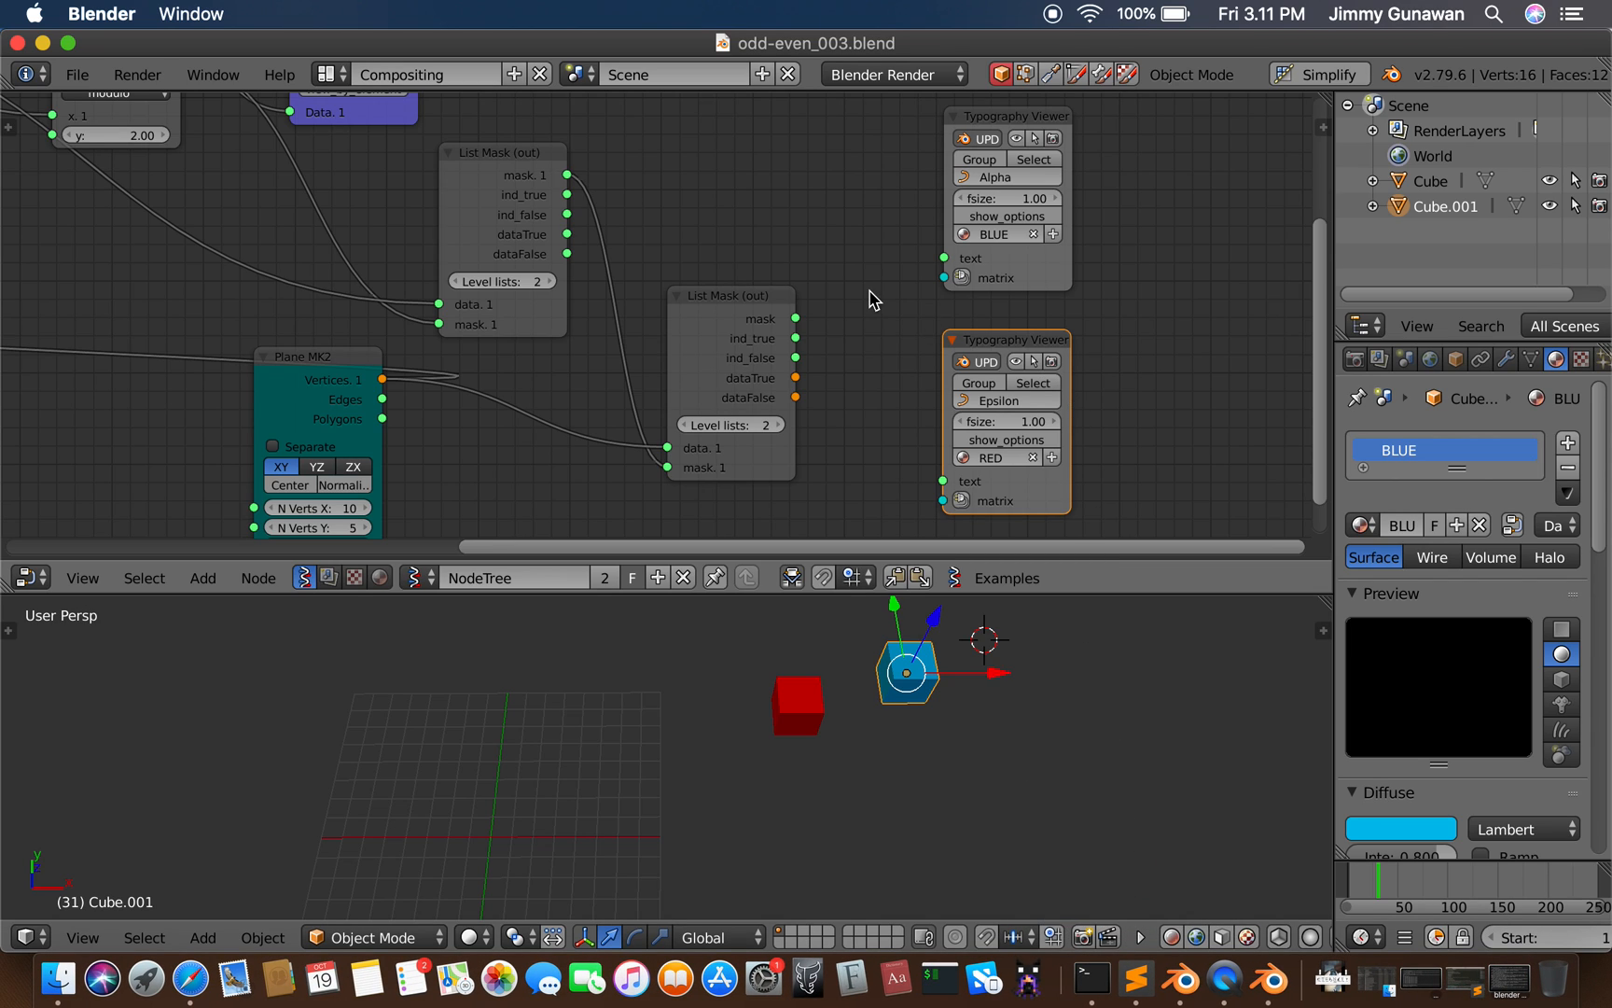
key(ctrl+Up)
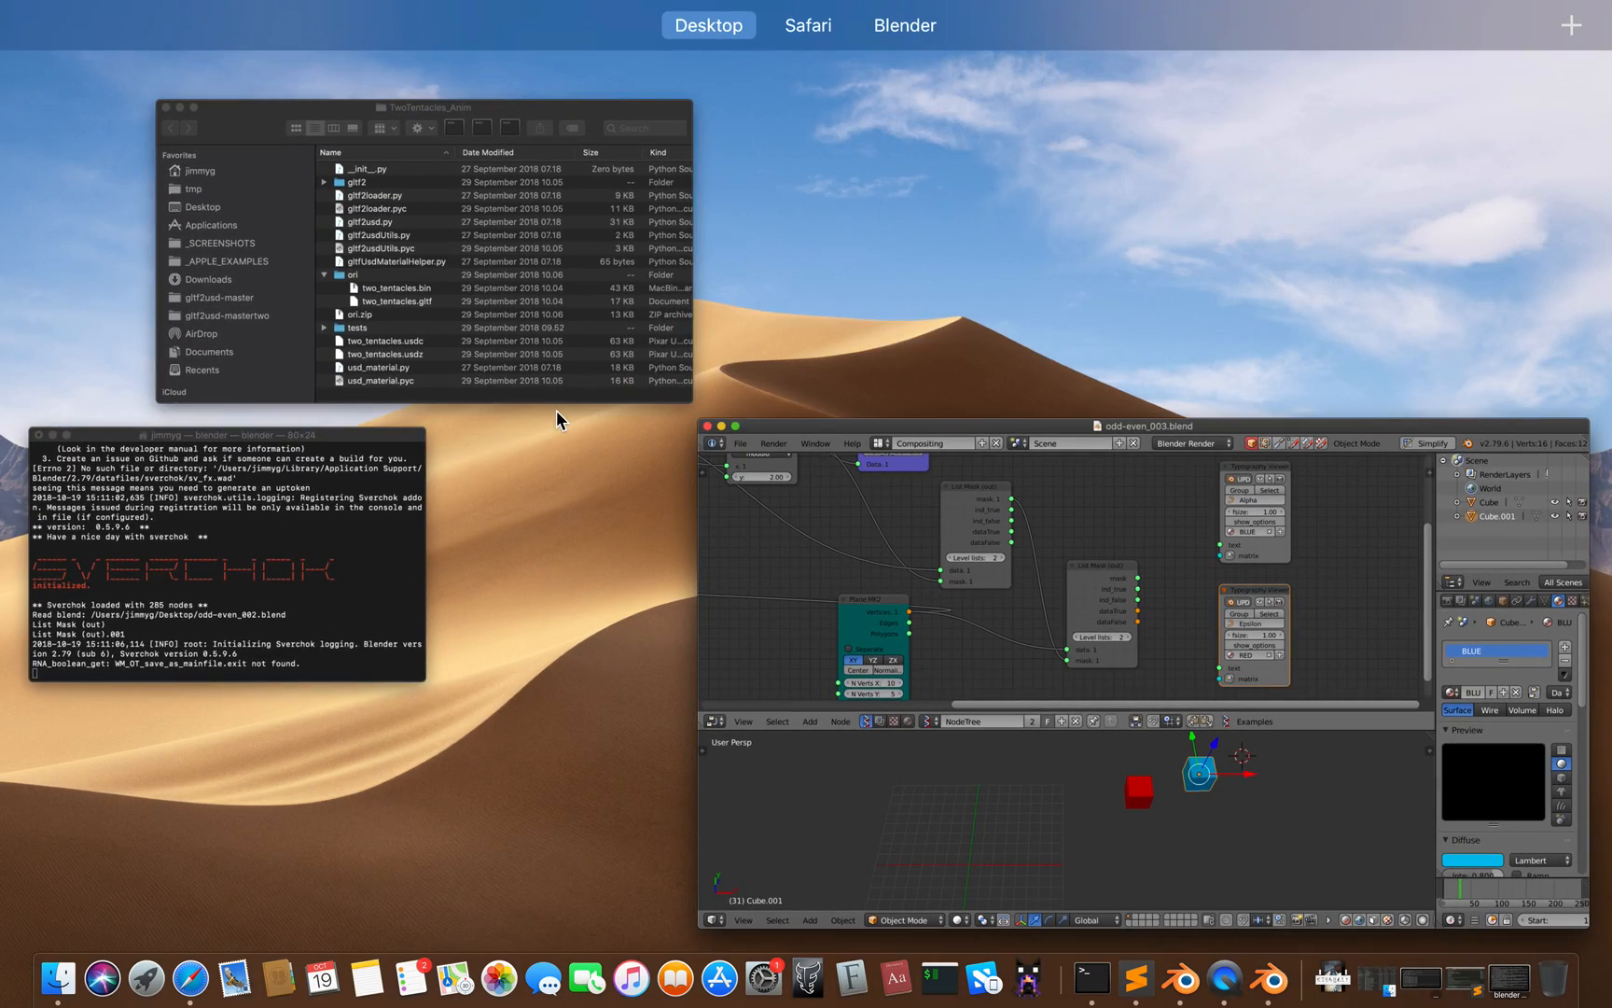
click(119, 513)
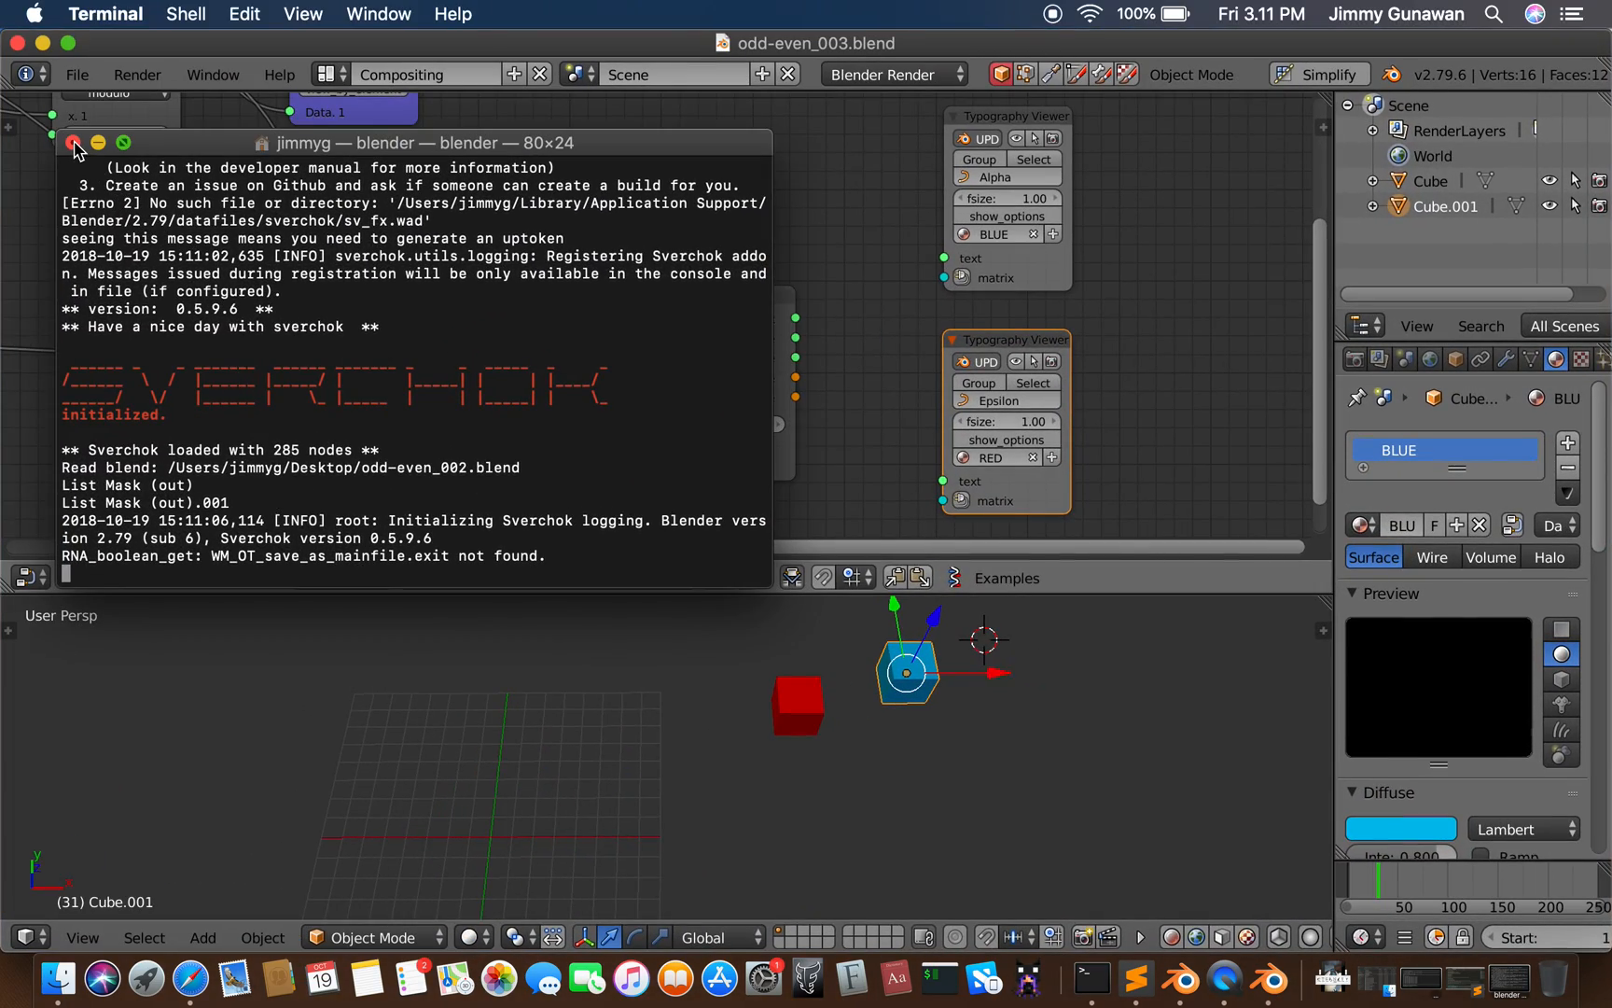
click(821, 223)
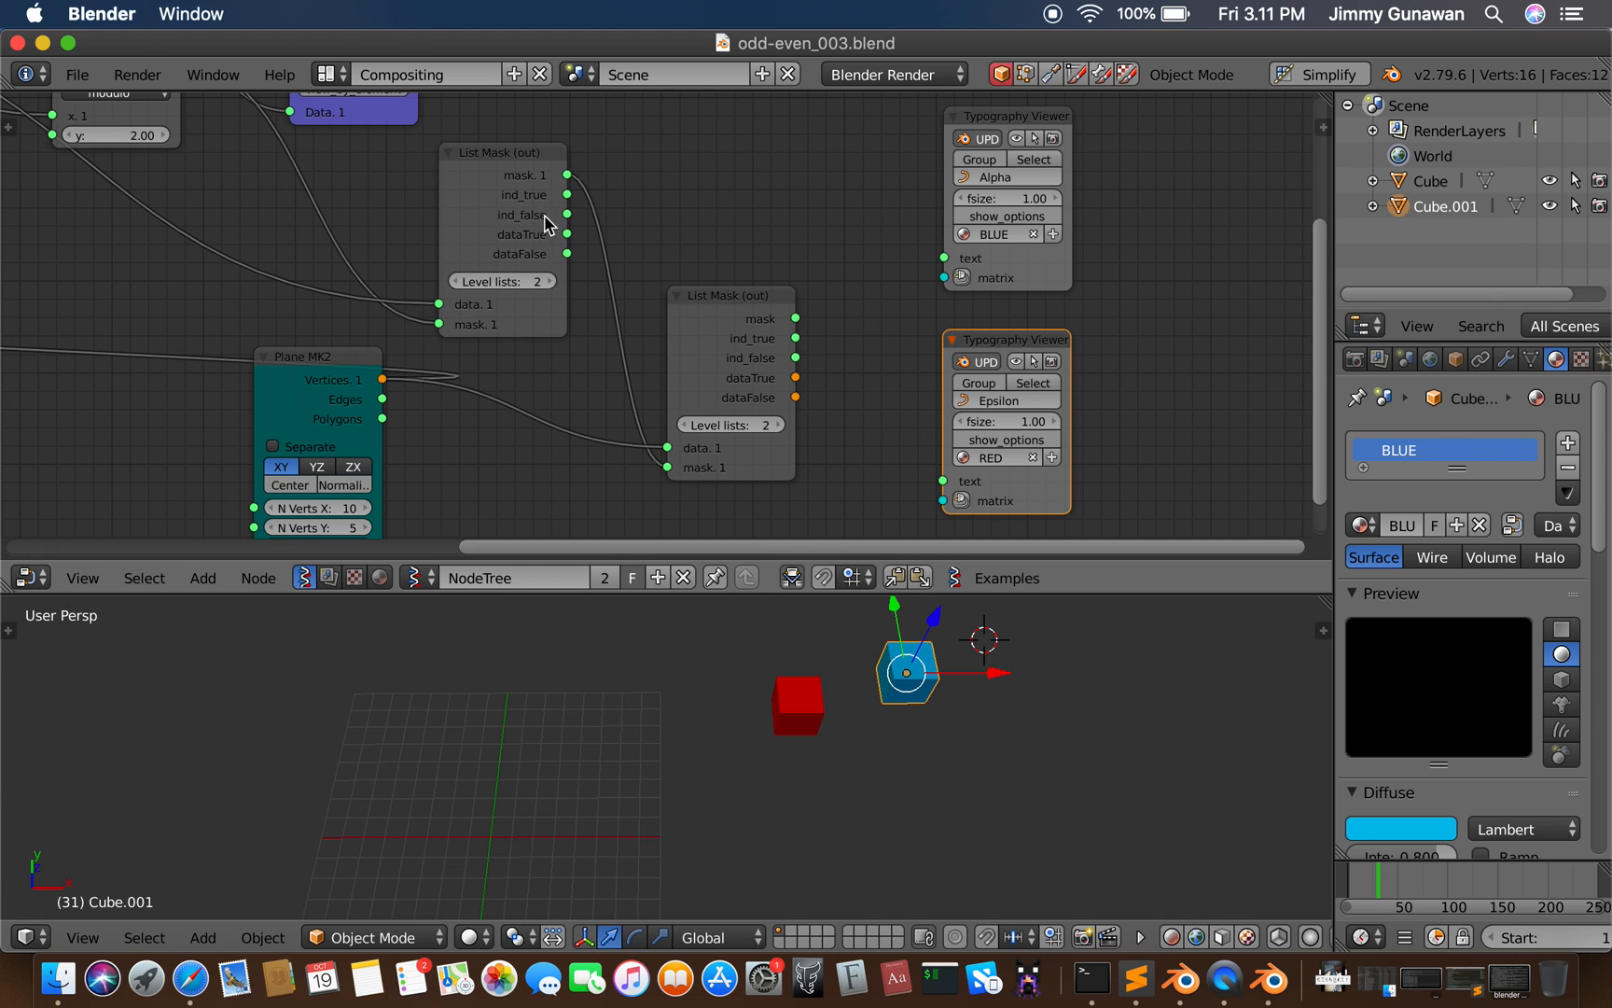
double_click(308, 47)
click(372, 354)
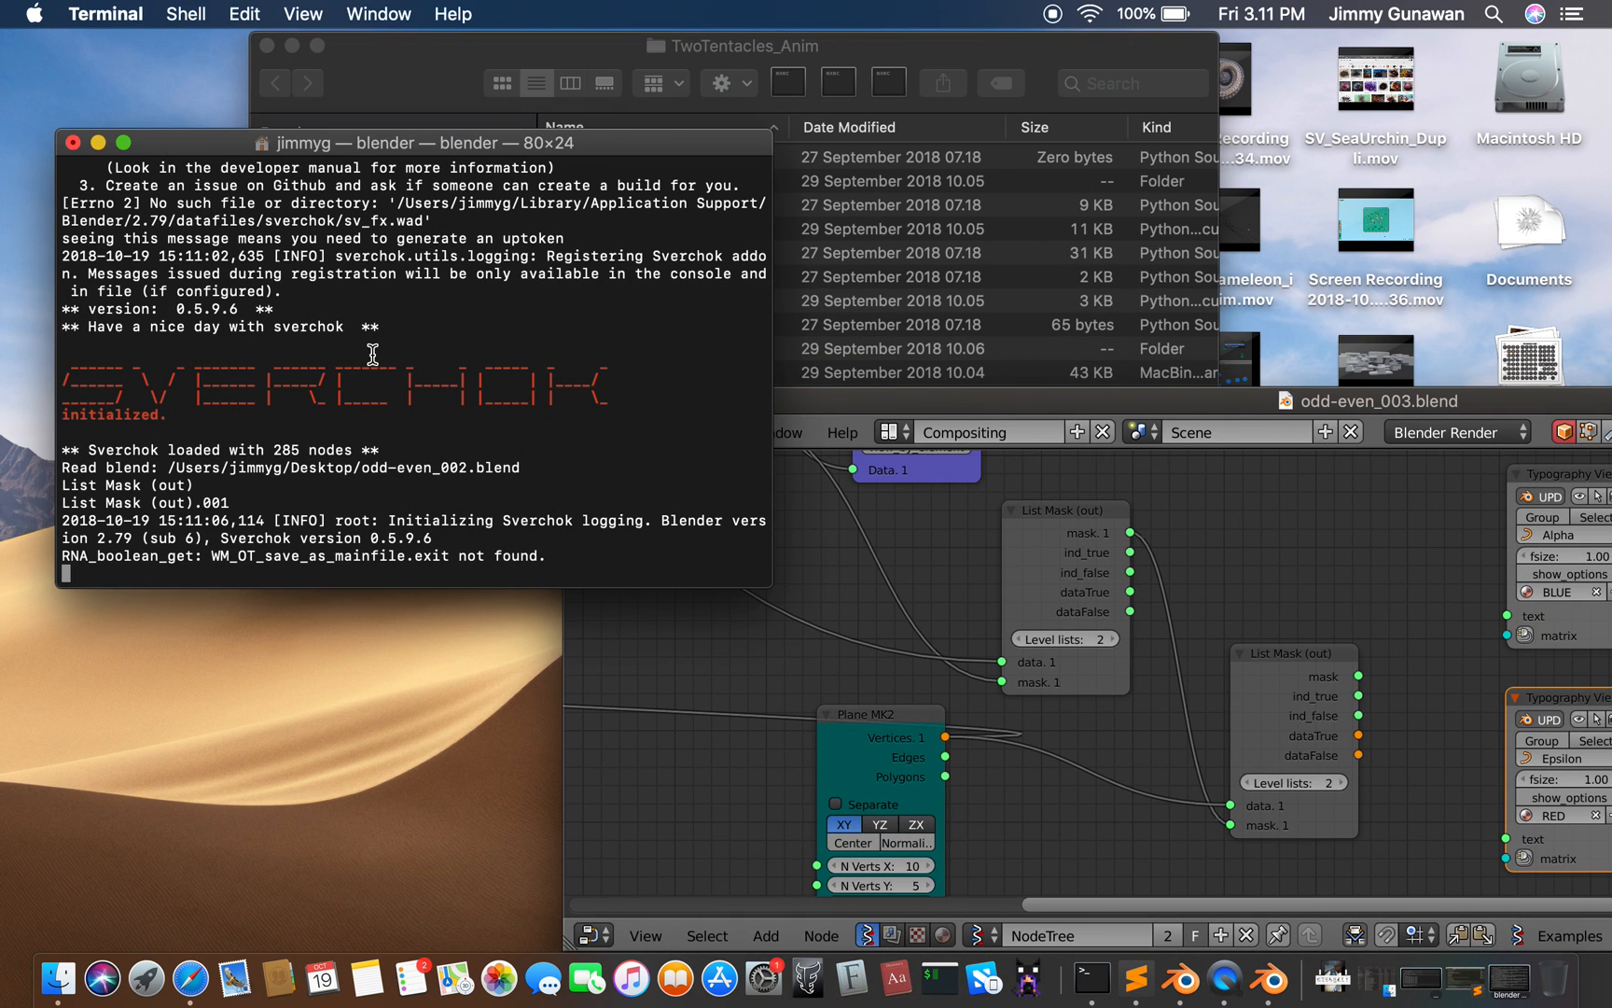
click(73, 142)
click(623, 291)
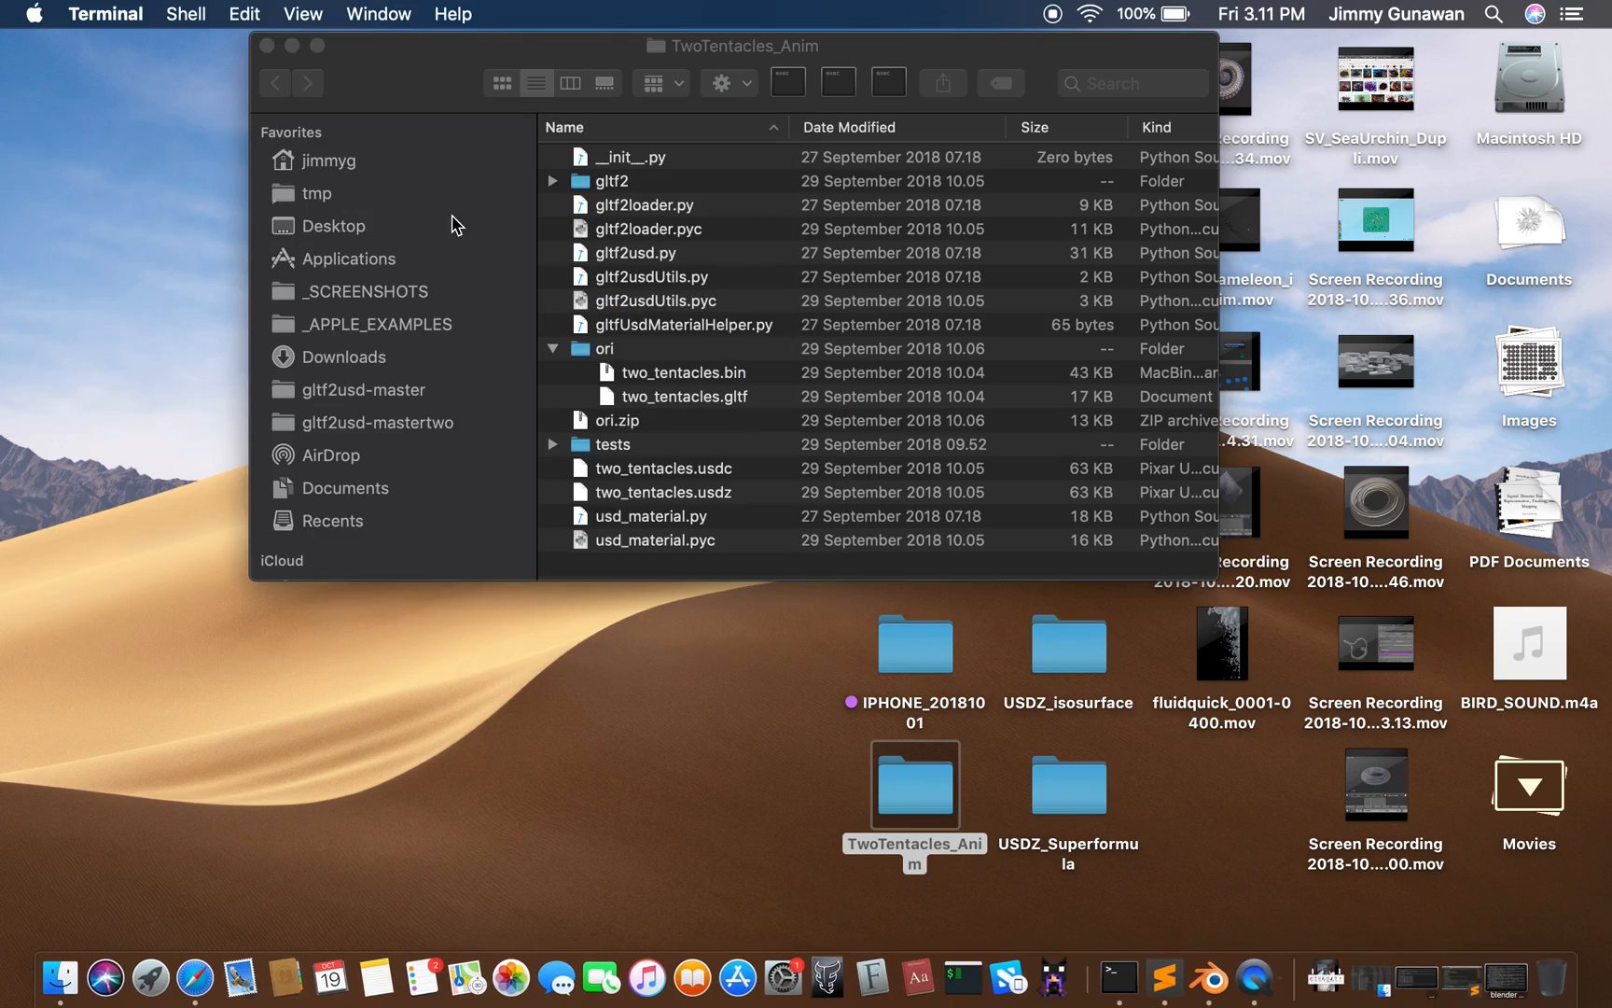
click(266, 46)
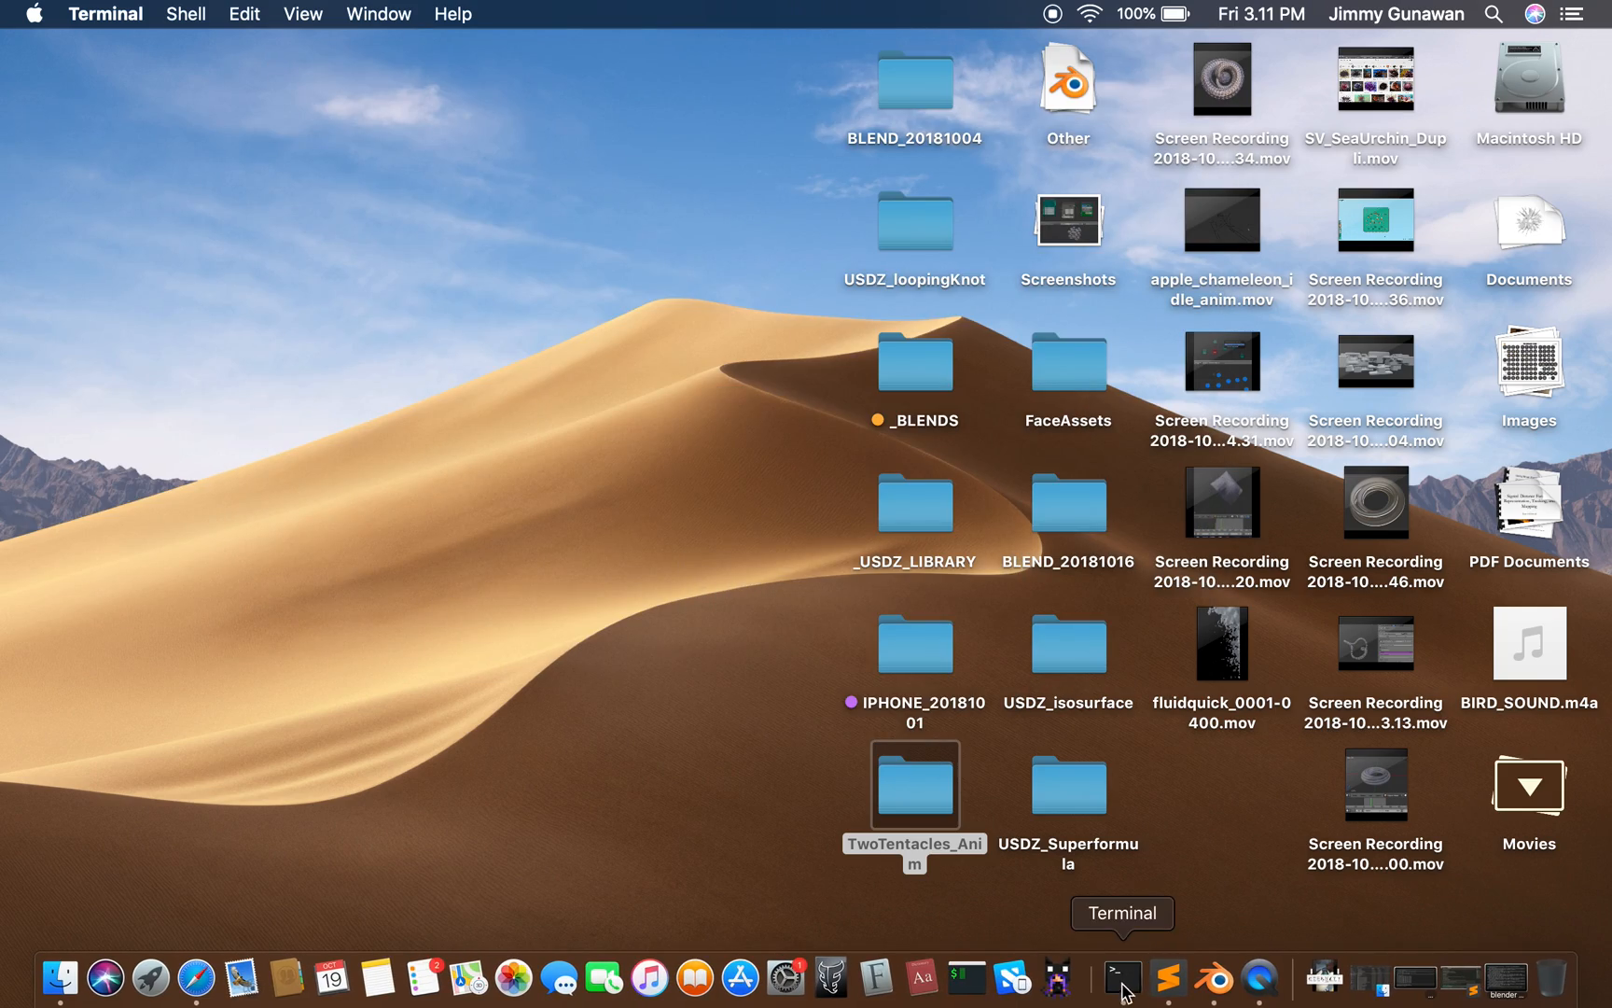
Restore the minimized Terminal window, minimize the README.md window in Sublime Text again, and quit Safari.
click(1423, 980)
click(1456, 978)
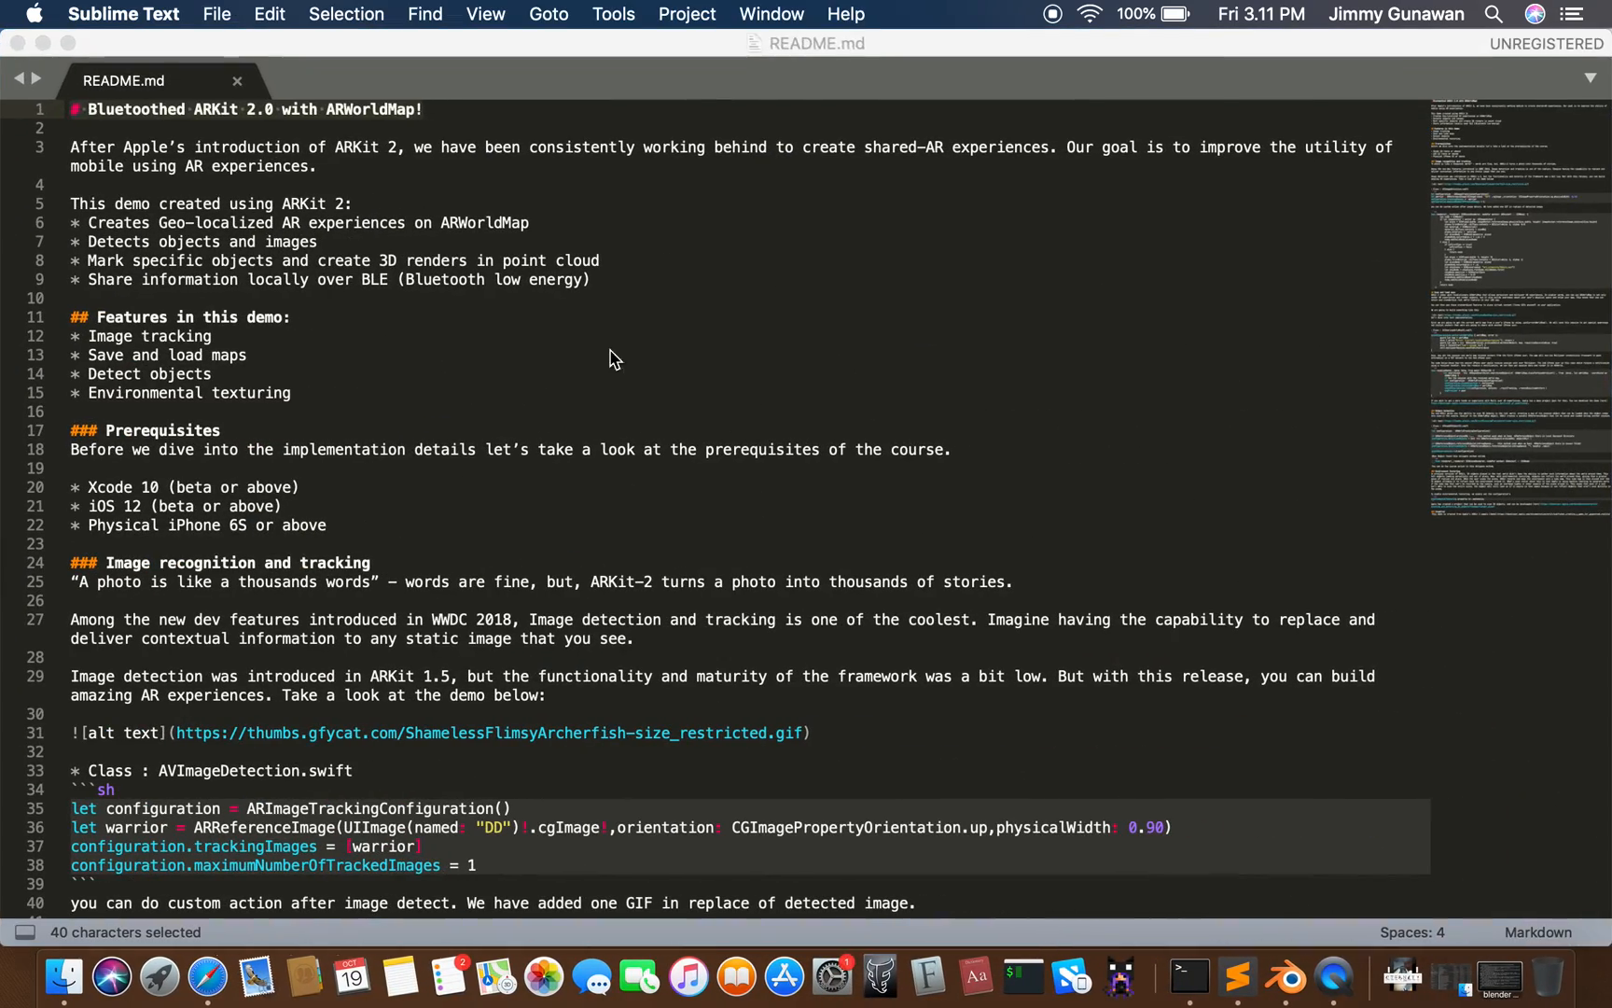
click(42, 43)
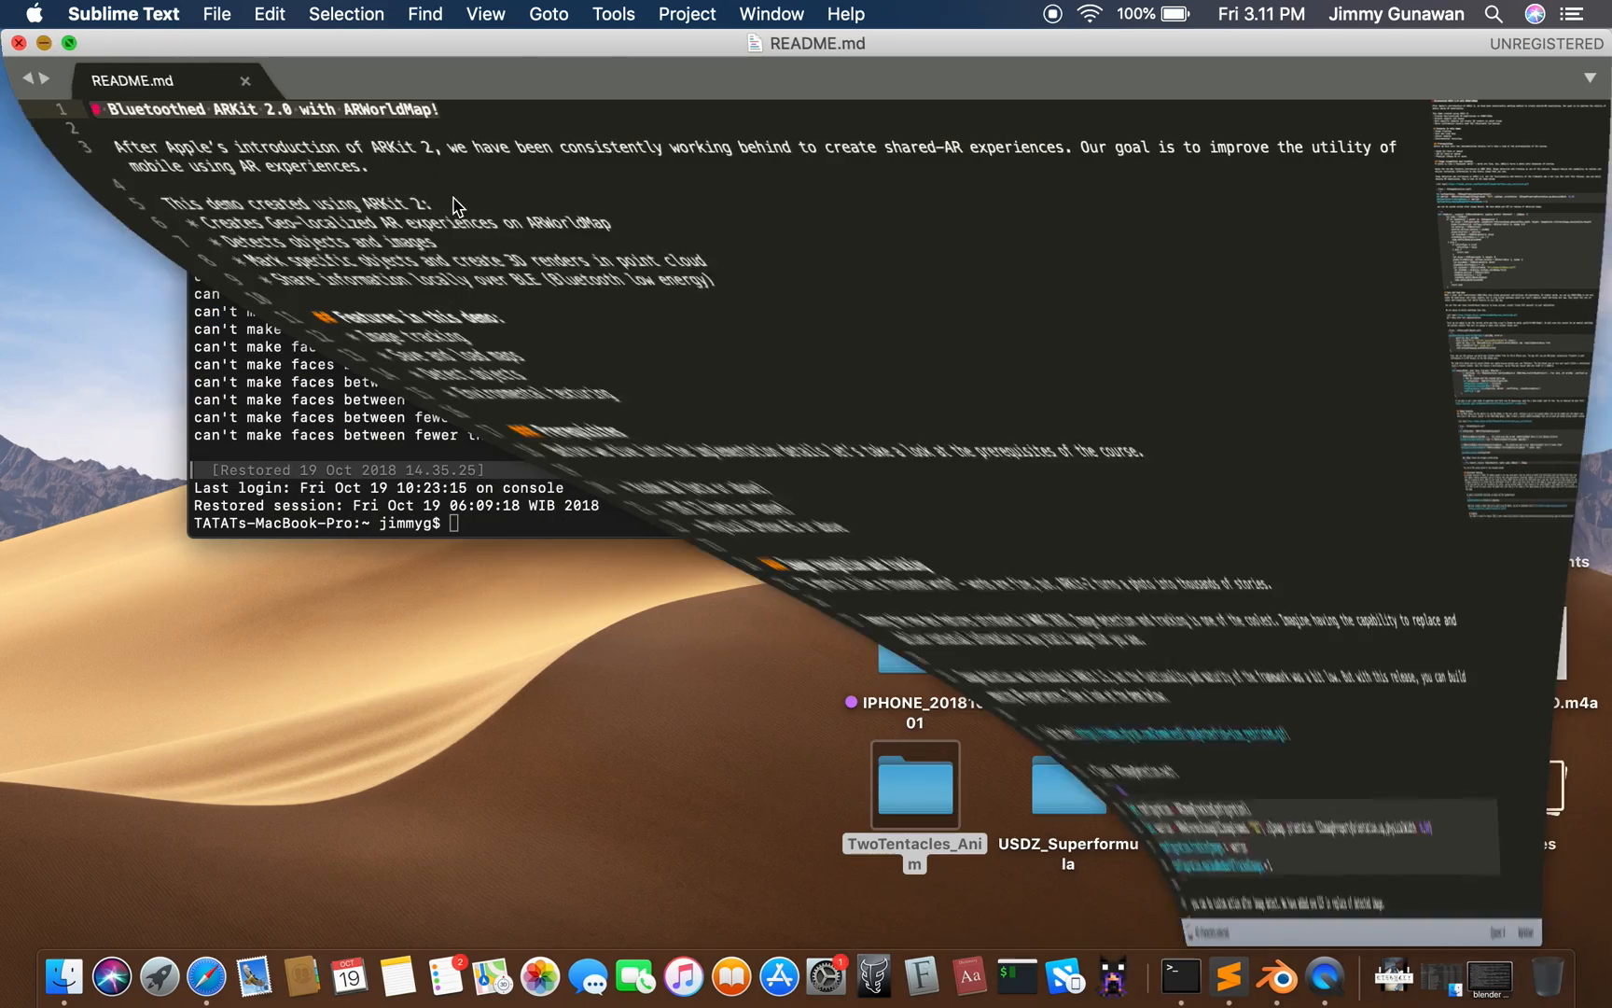
key(ctrl+Right)
click(93, 14)
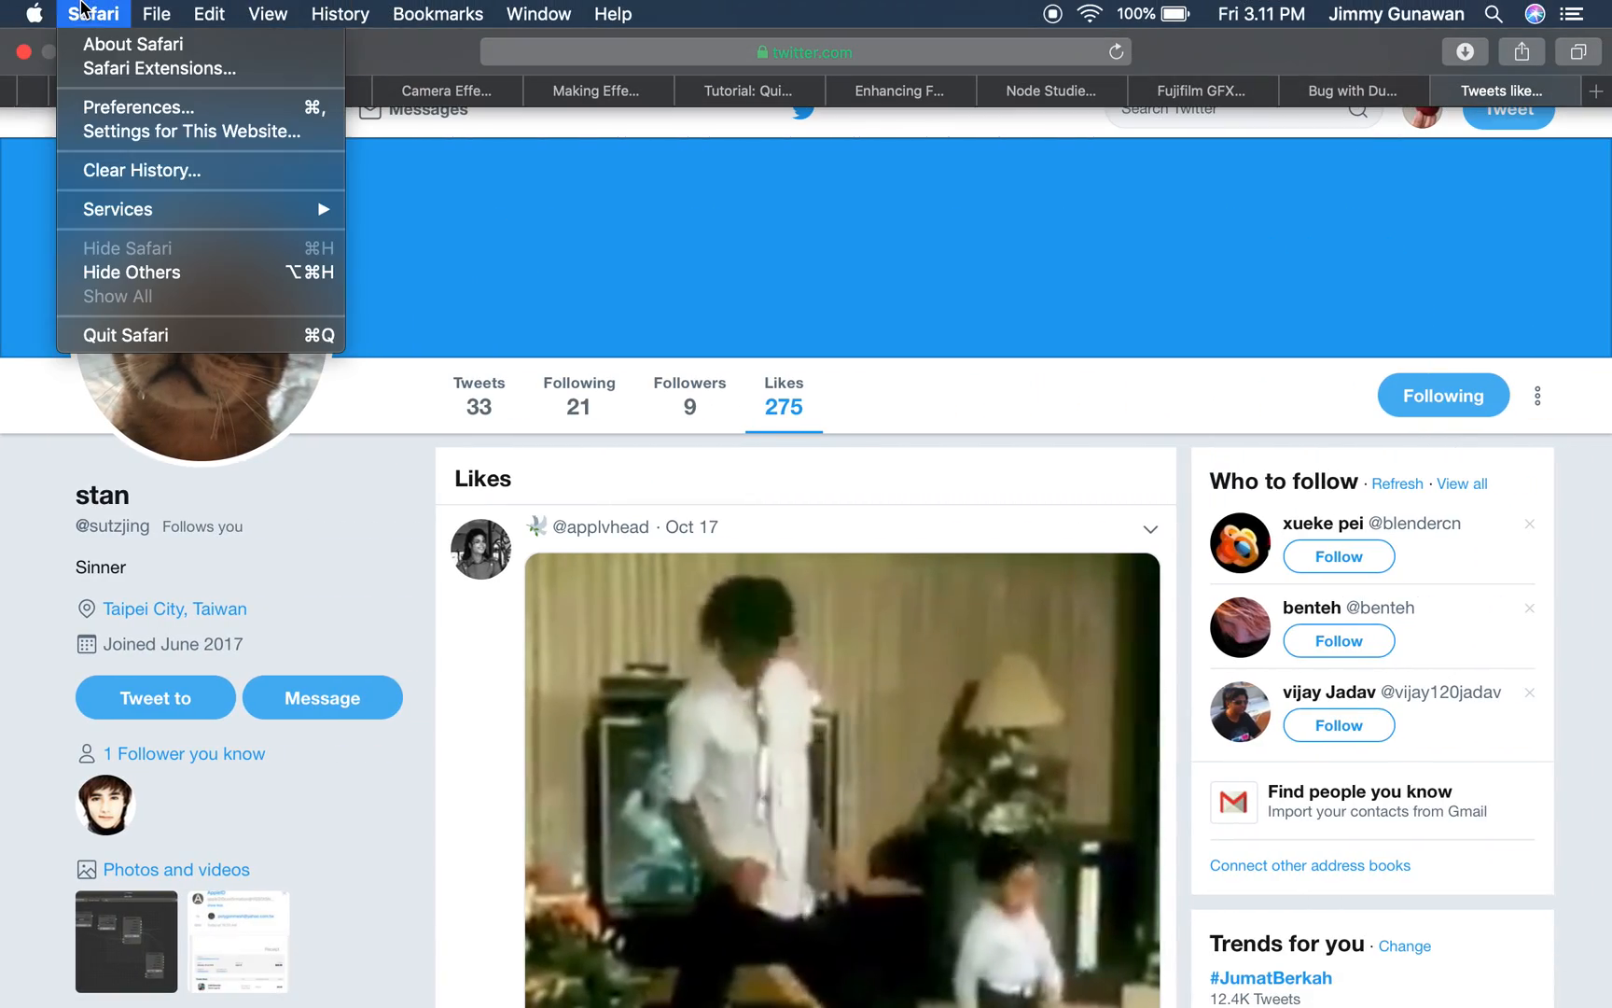
click(117, 335)
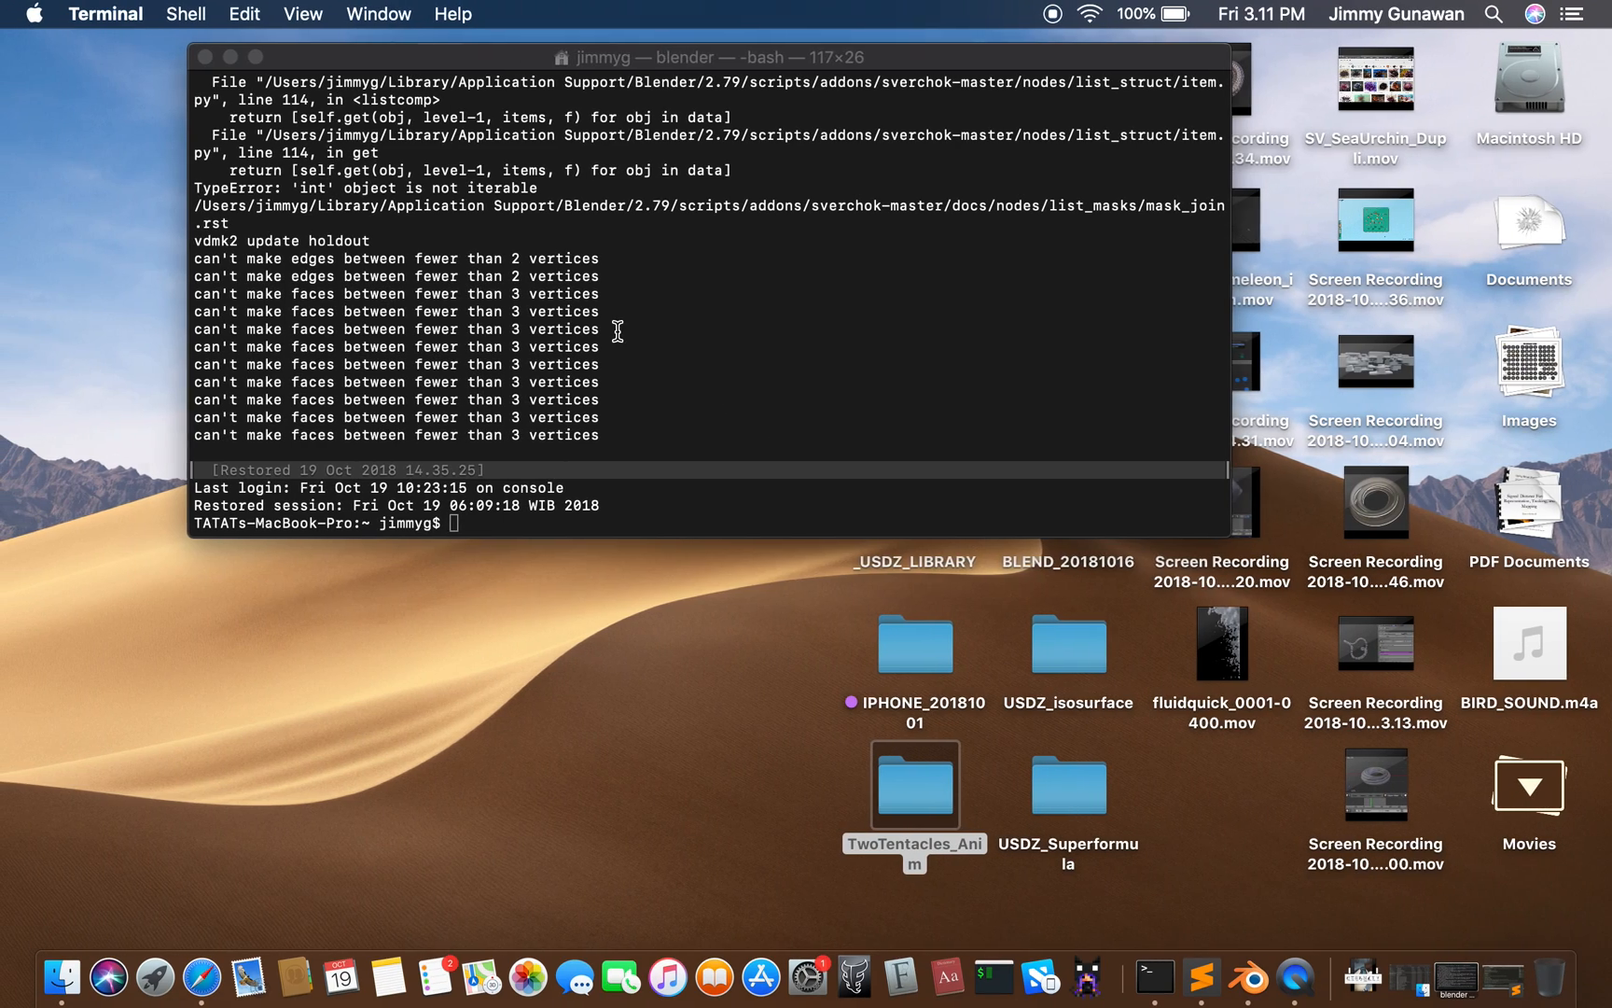
Move the Terminal window aside, launch Blender from the BLEND_20181004 folder window and open the recent file odd-even_003.blend.
drag(353, 60, 227, 233)
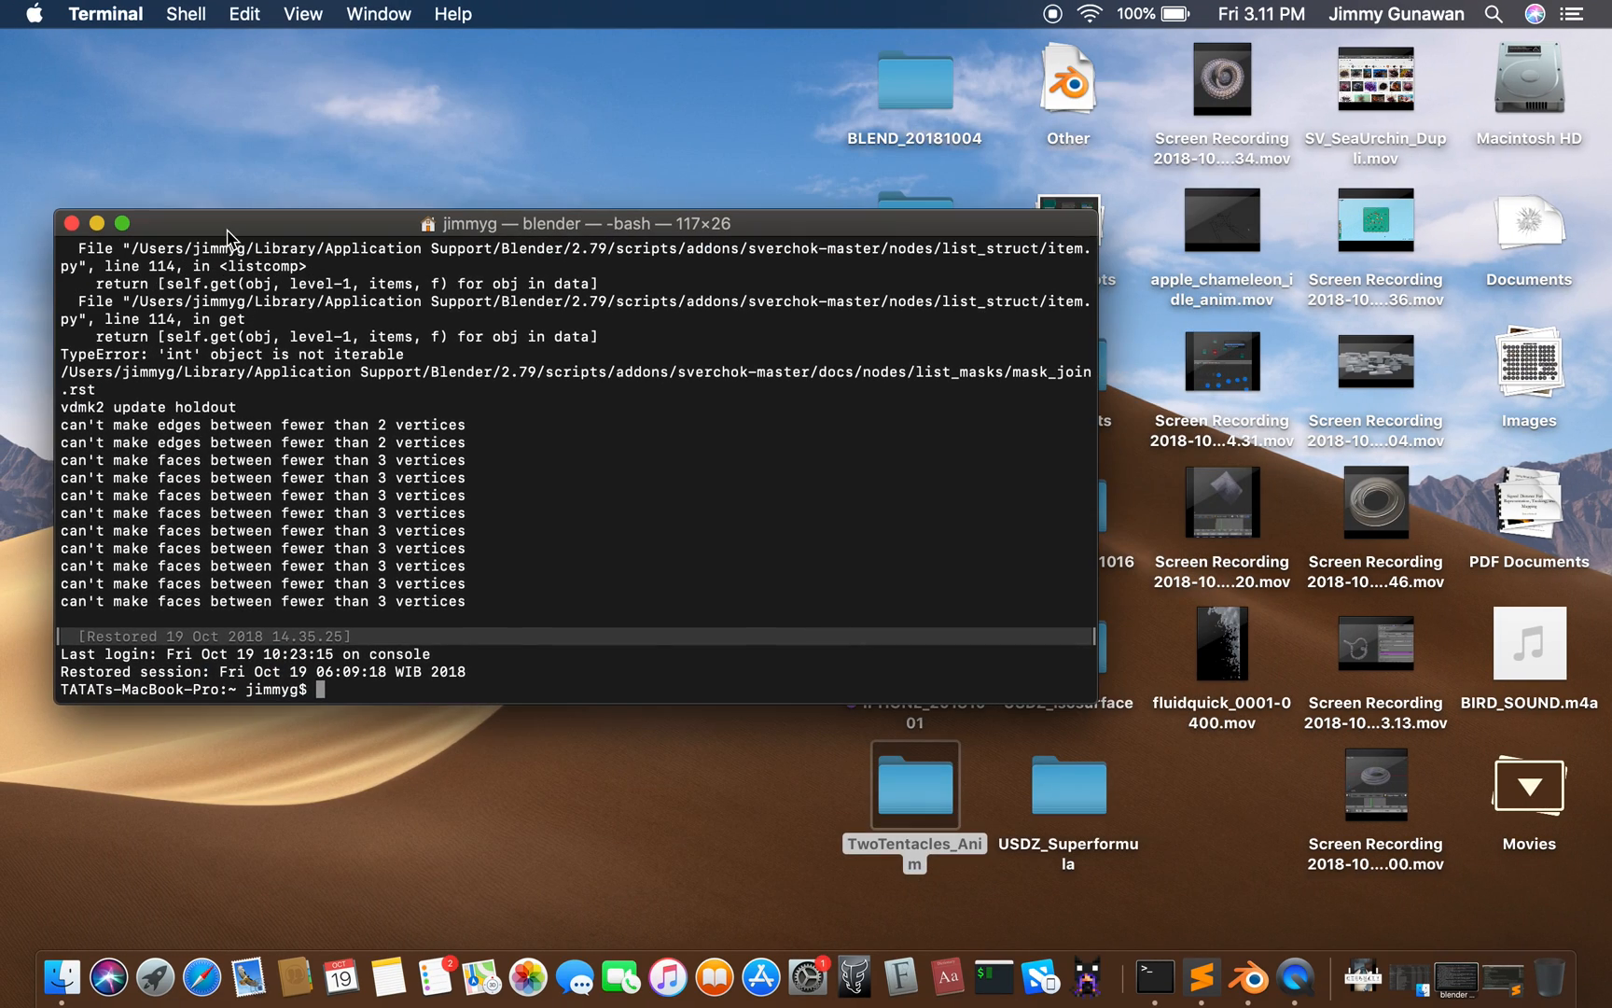
double_click(902, 87)
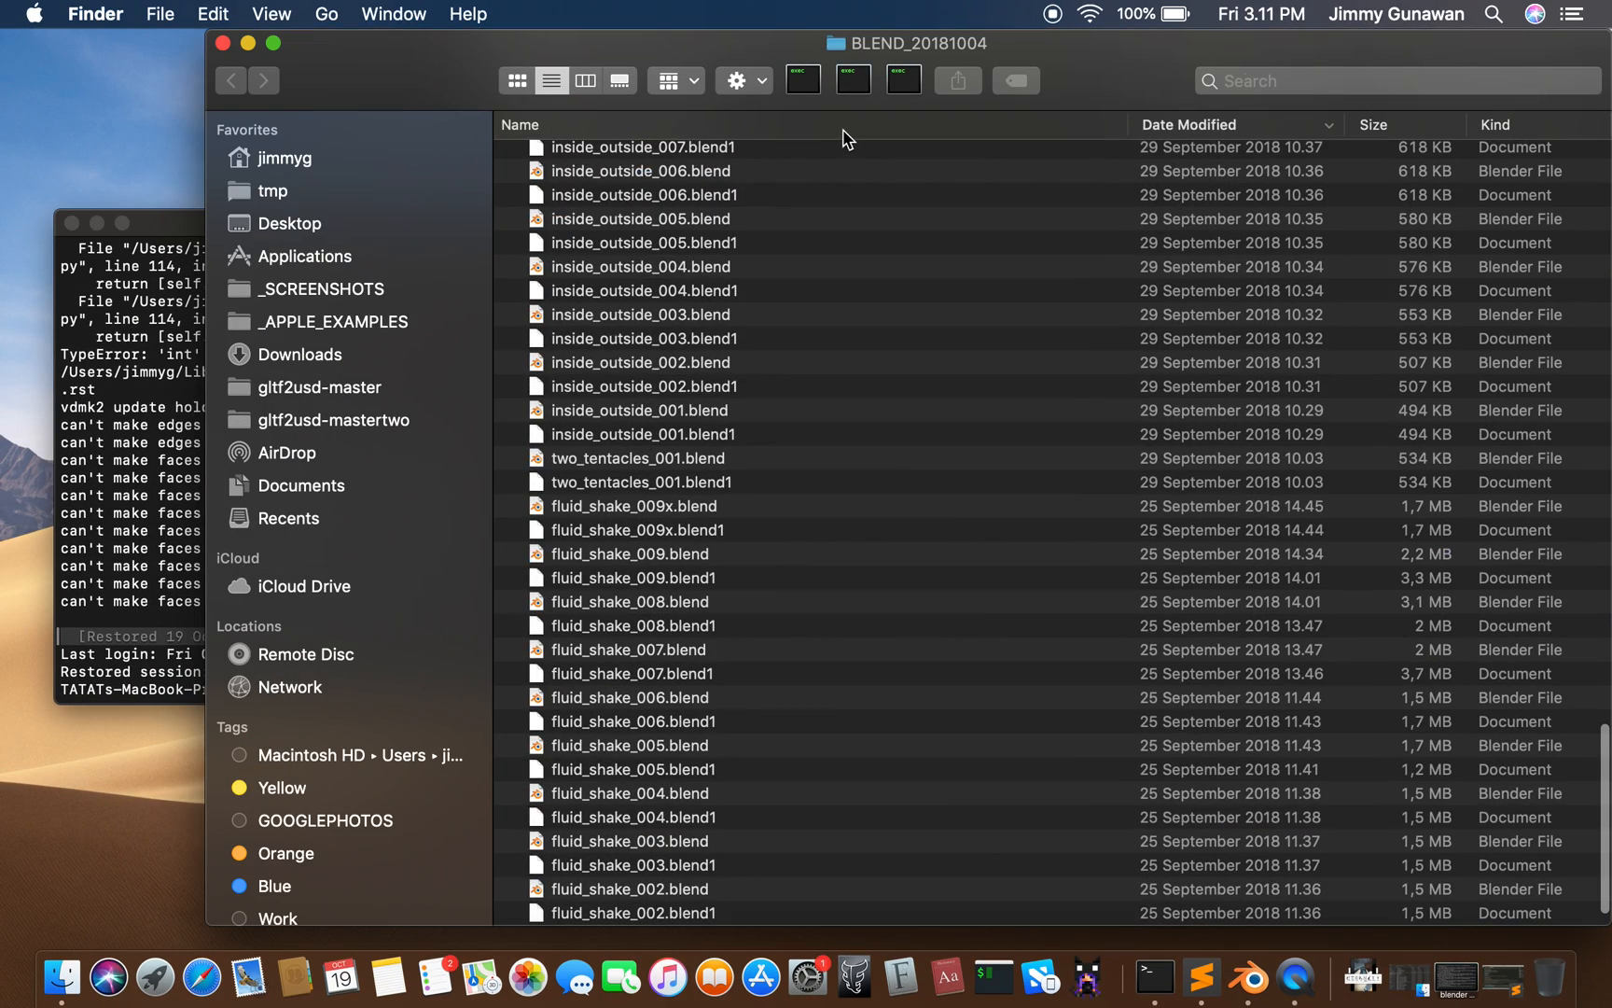
click(851, 80)
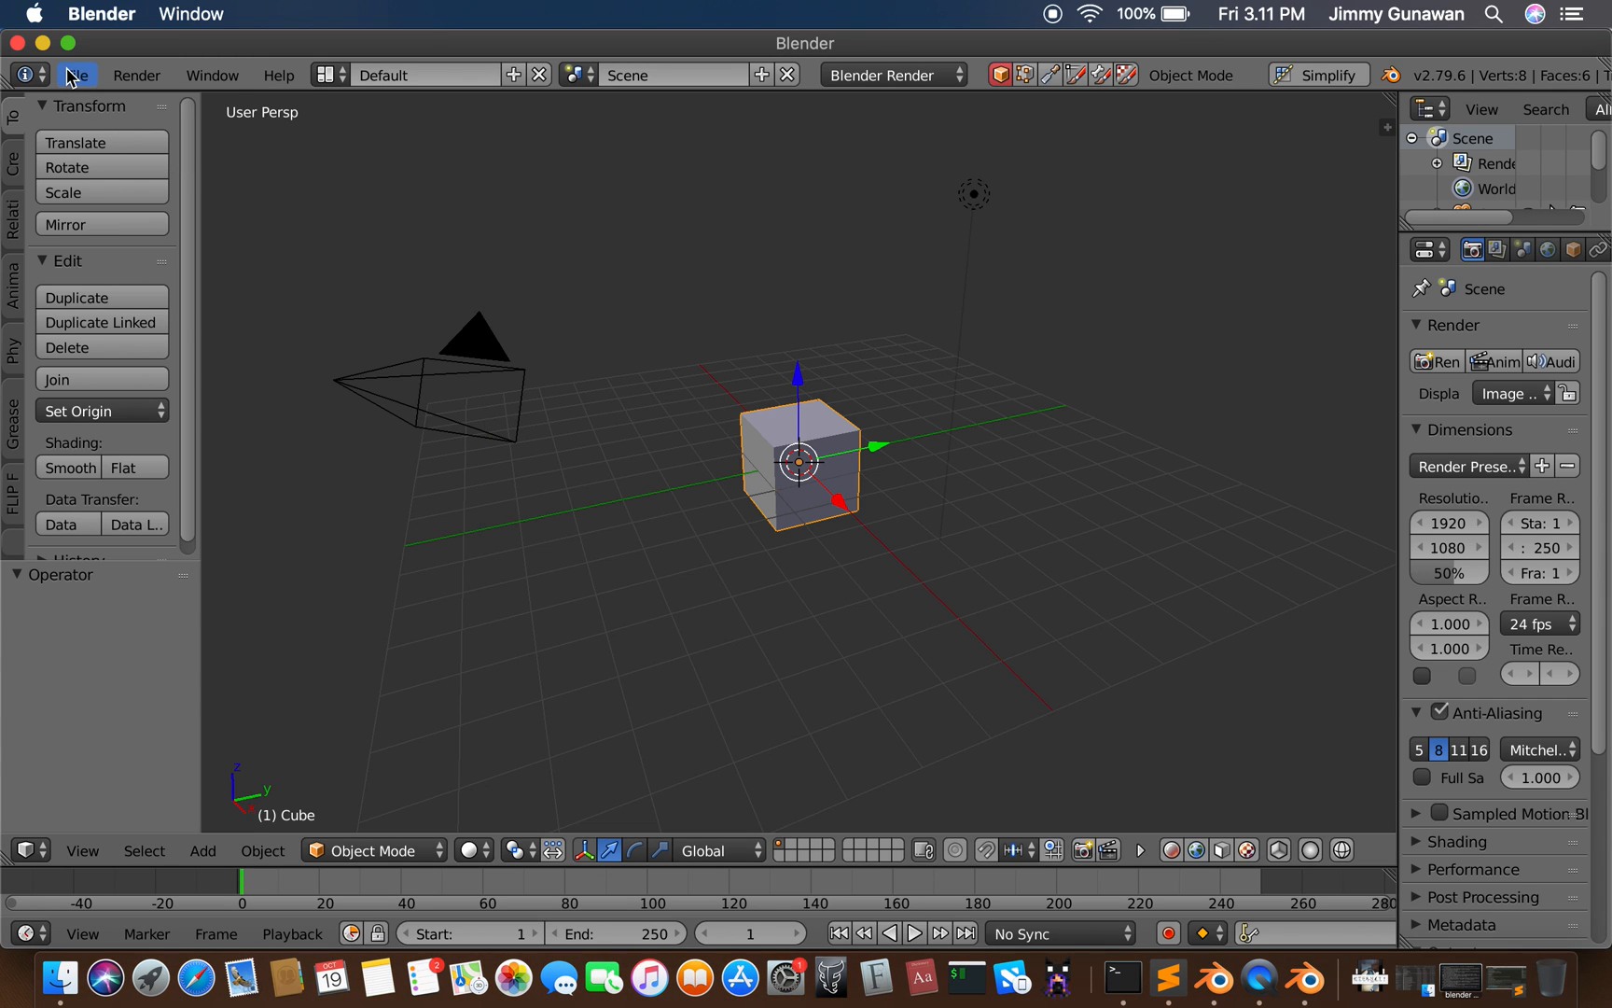
click(75, 74)
mouse_move(132, 160)
click(380, 155)
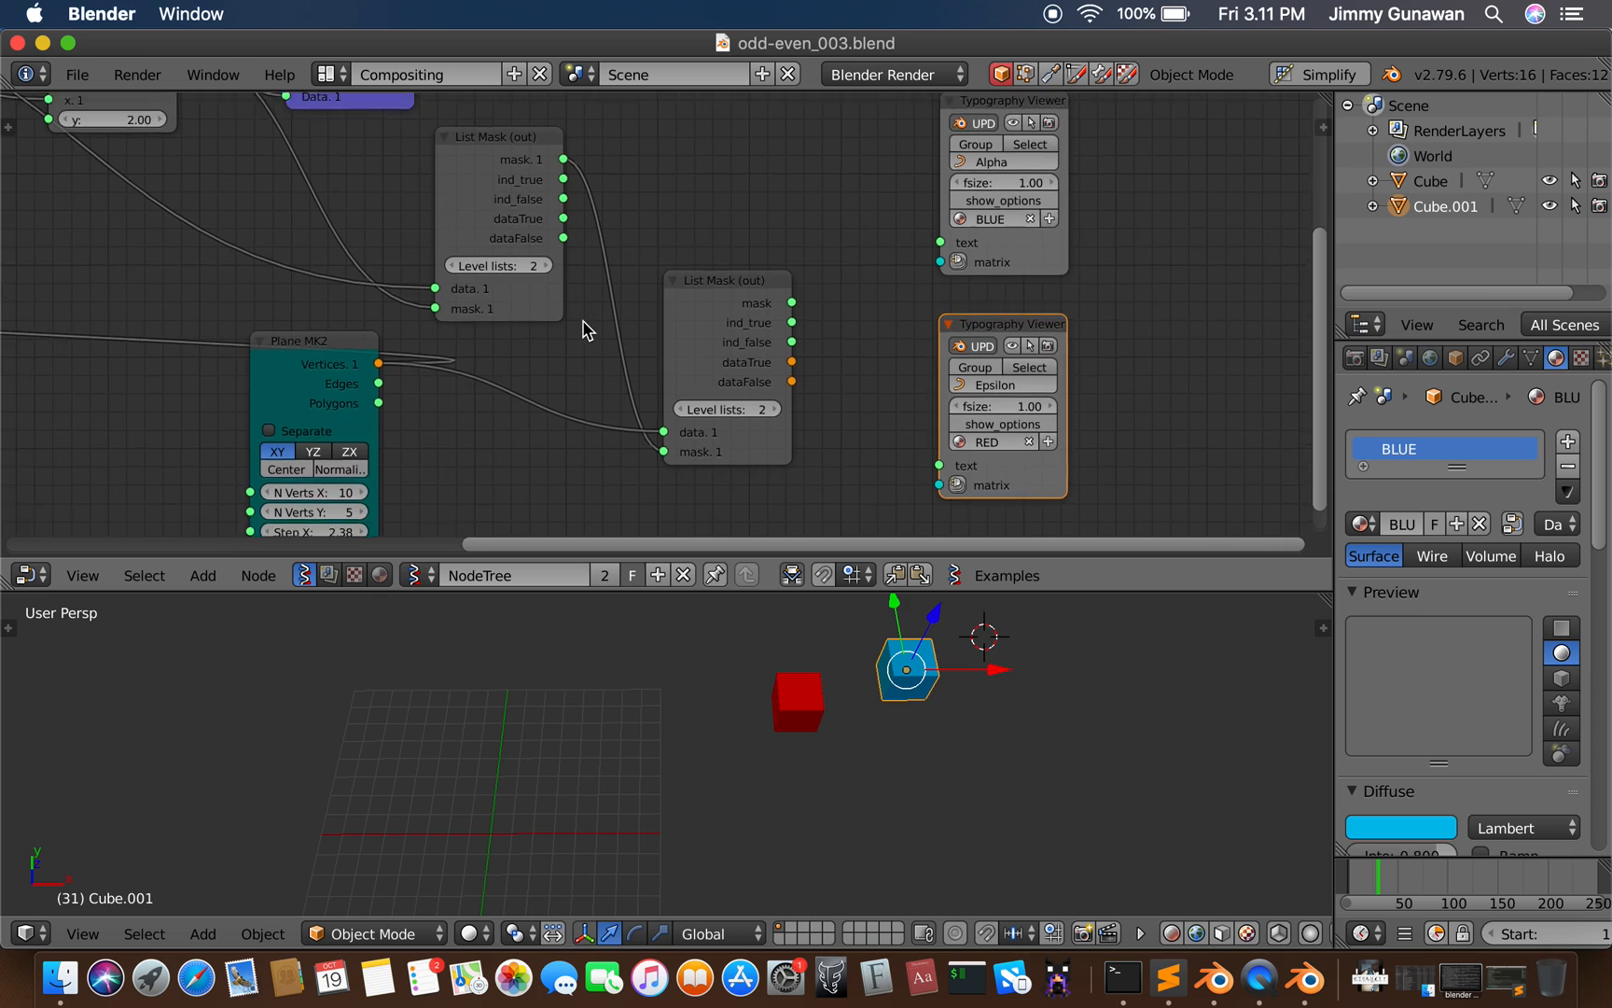
Move the current Blender window aside, launch Blender again from the BLEND_20181004 folder window and open the recent file odd-even_003.blend.
scroll(583, 328, right, 3)
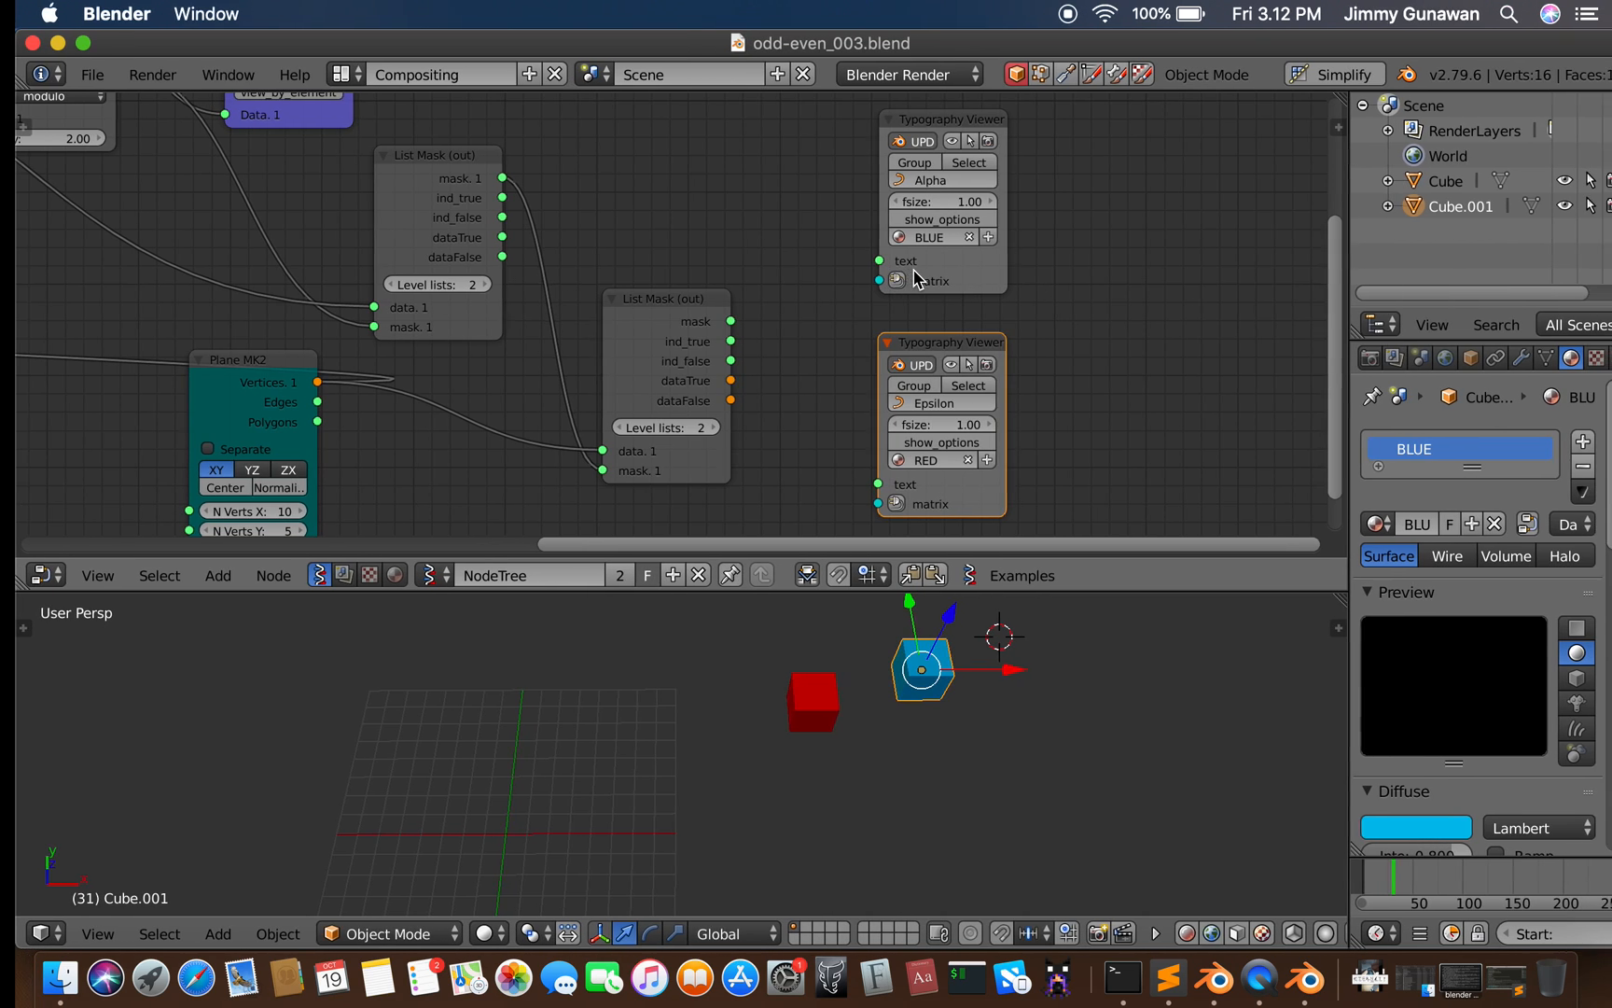
drag(314, 43, 482, 456)
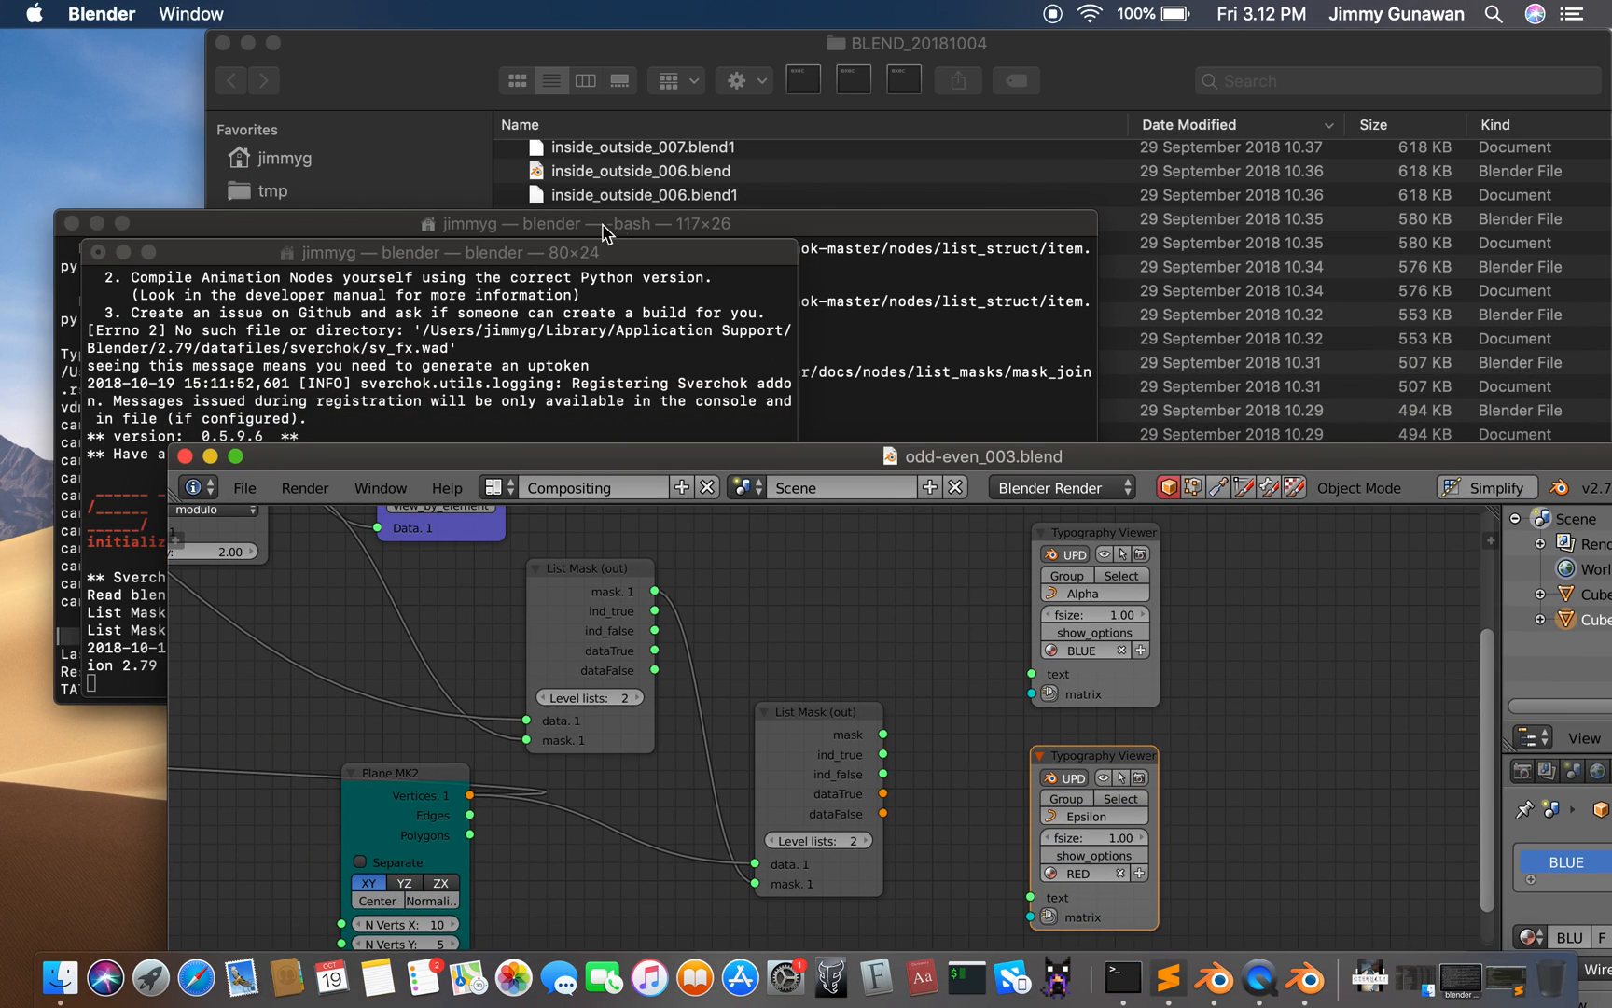
click(754, 84)
click(806, 80)
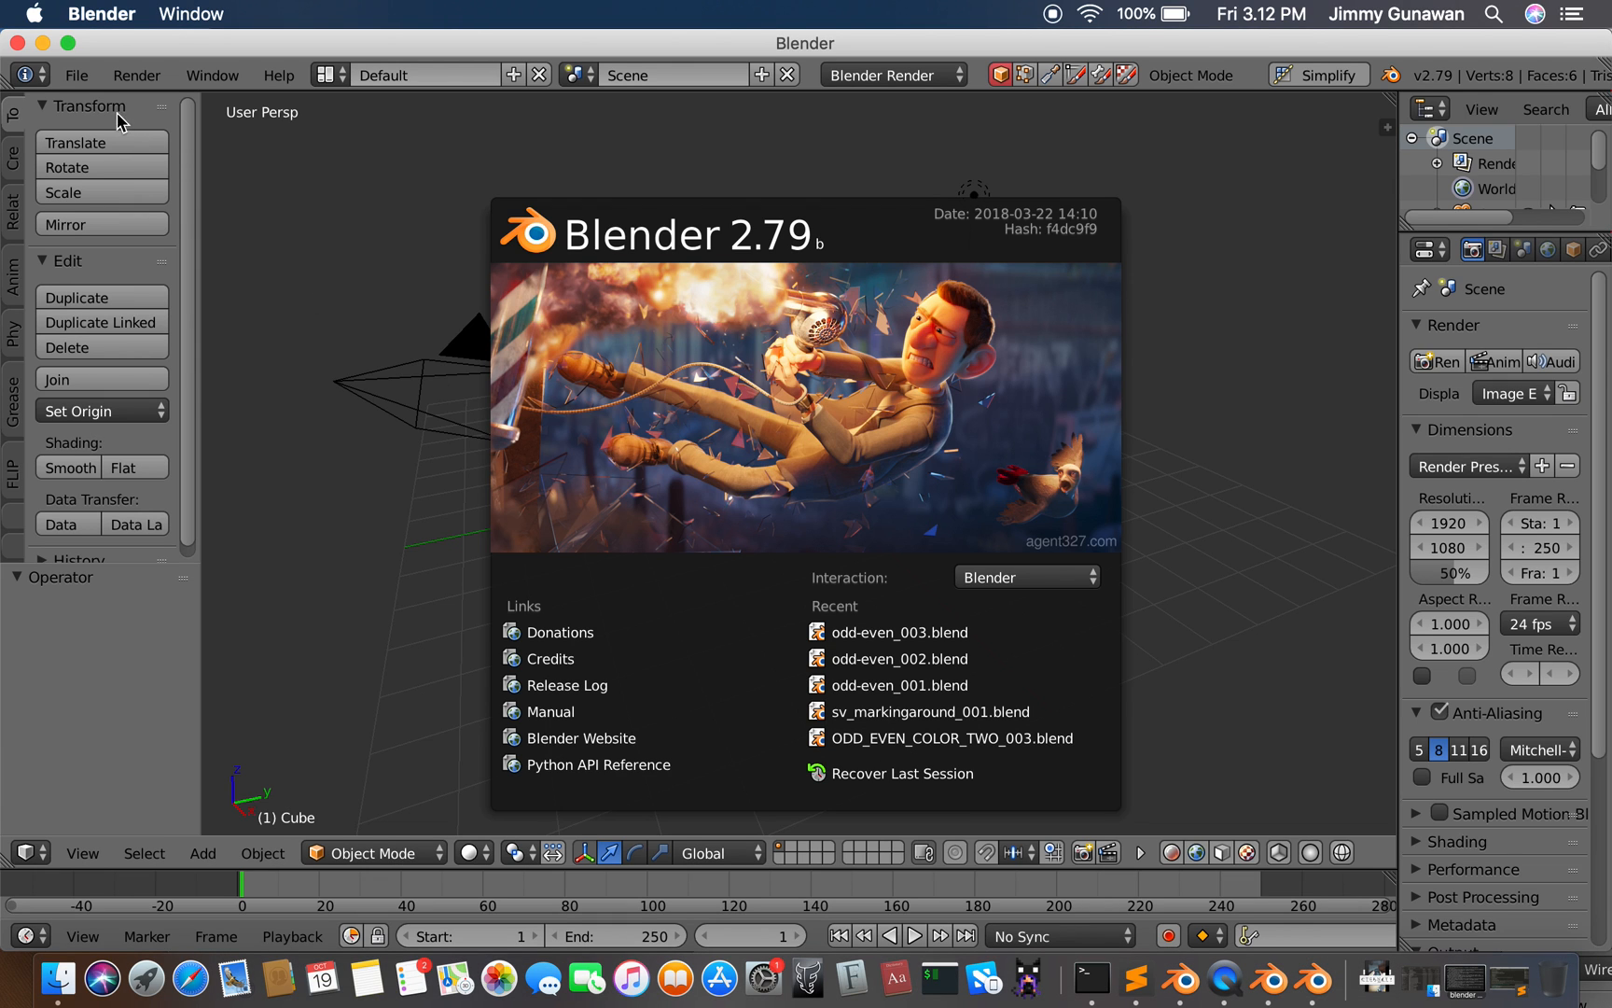
click(84, 79)
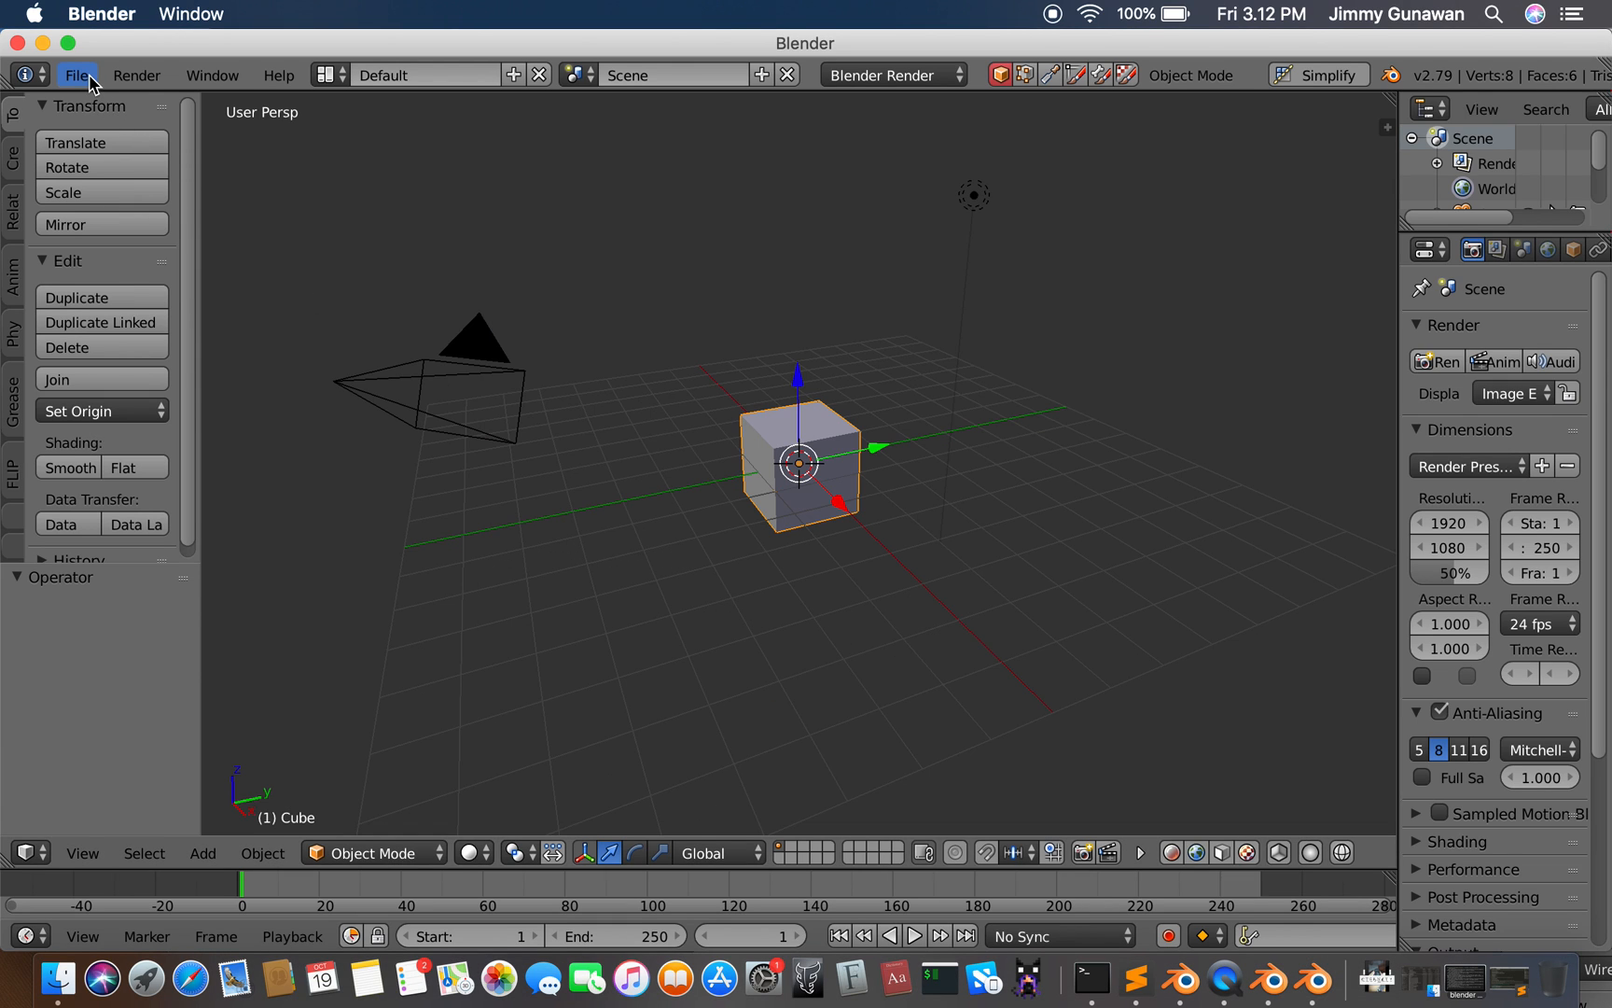
click(84, 79)
mouse_move(136, 156)
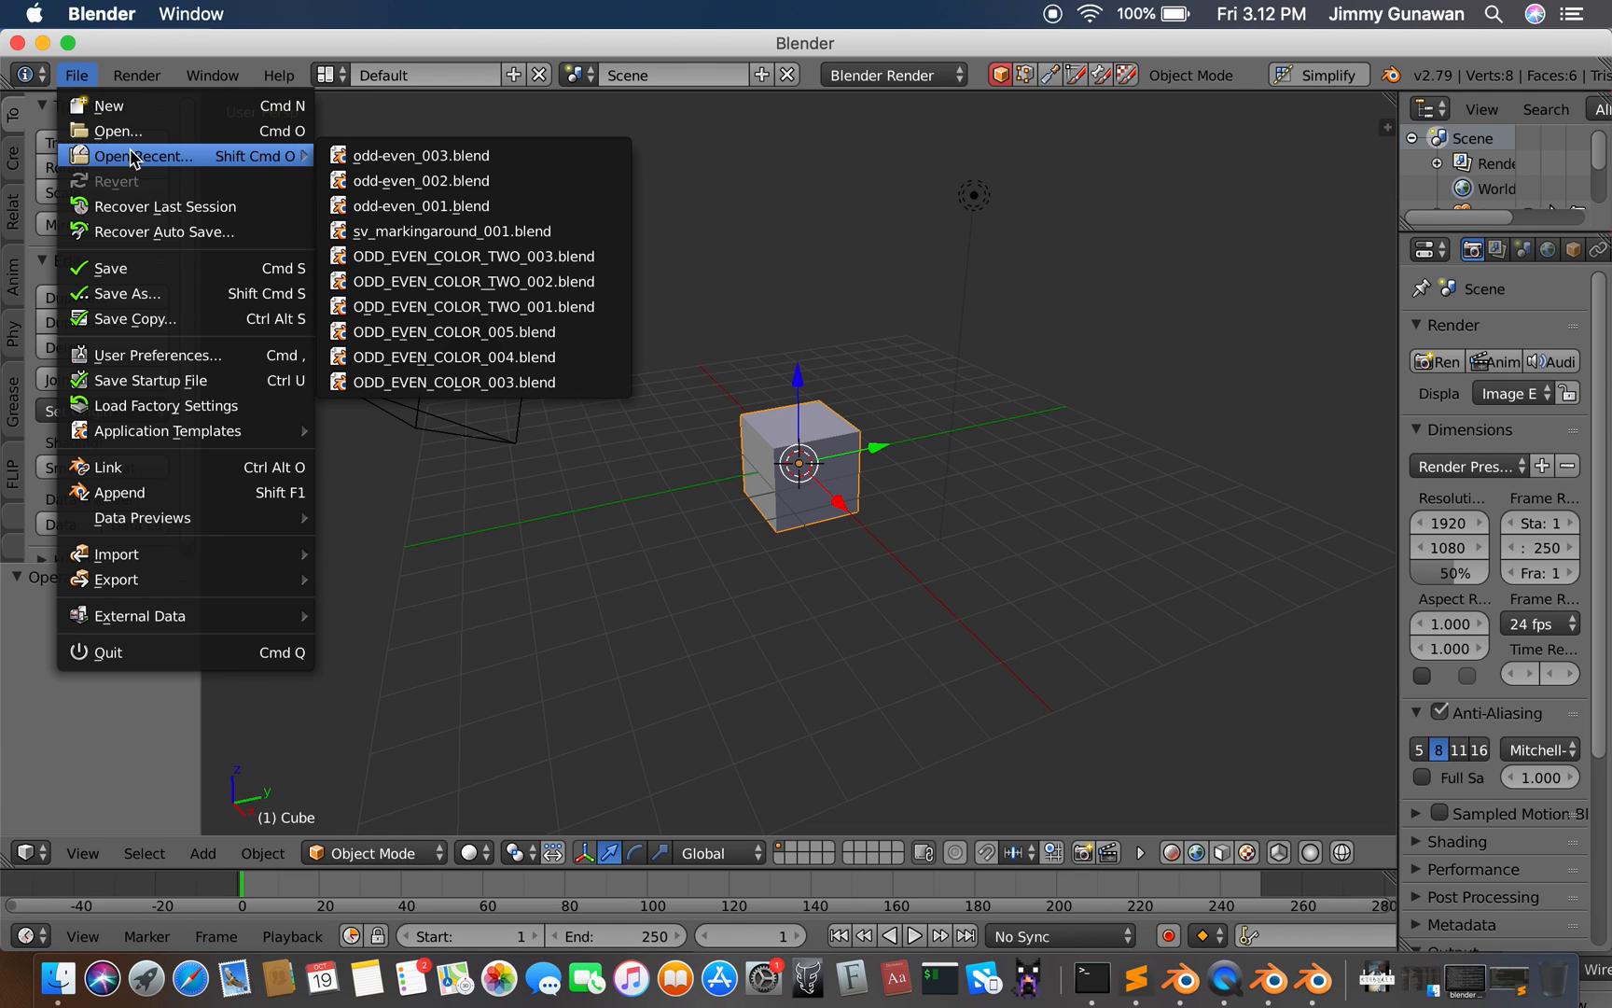
click(387, 155)
Switch the render engine to Cycles Render and save the file over the existing odd-even_003.blend.
click(874, 79)
click(870, 140)
click(877, 77)
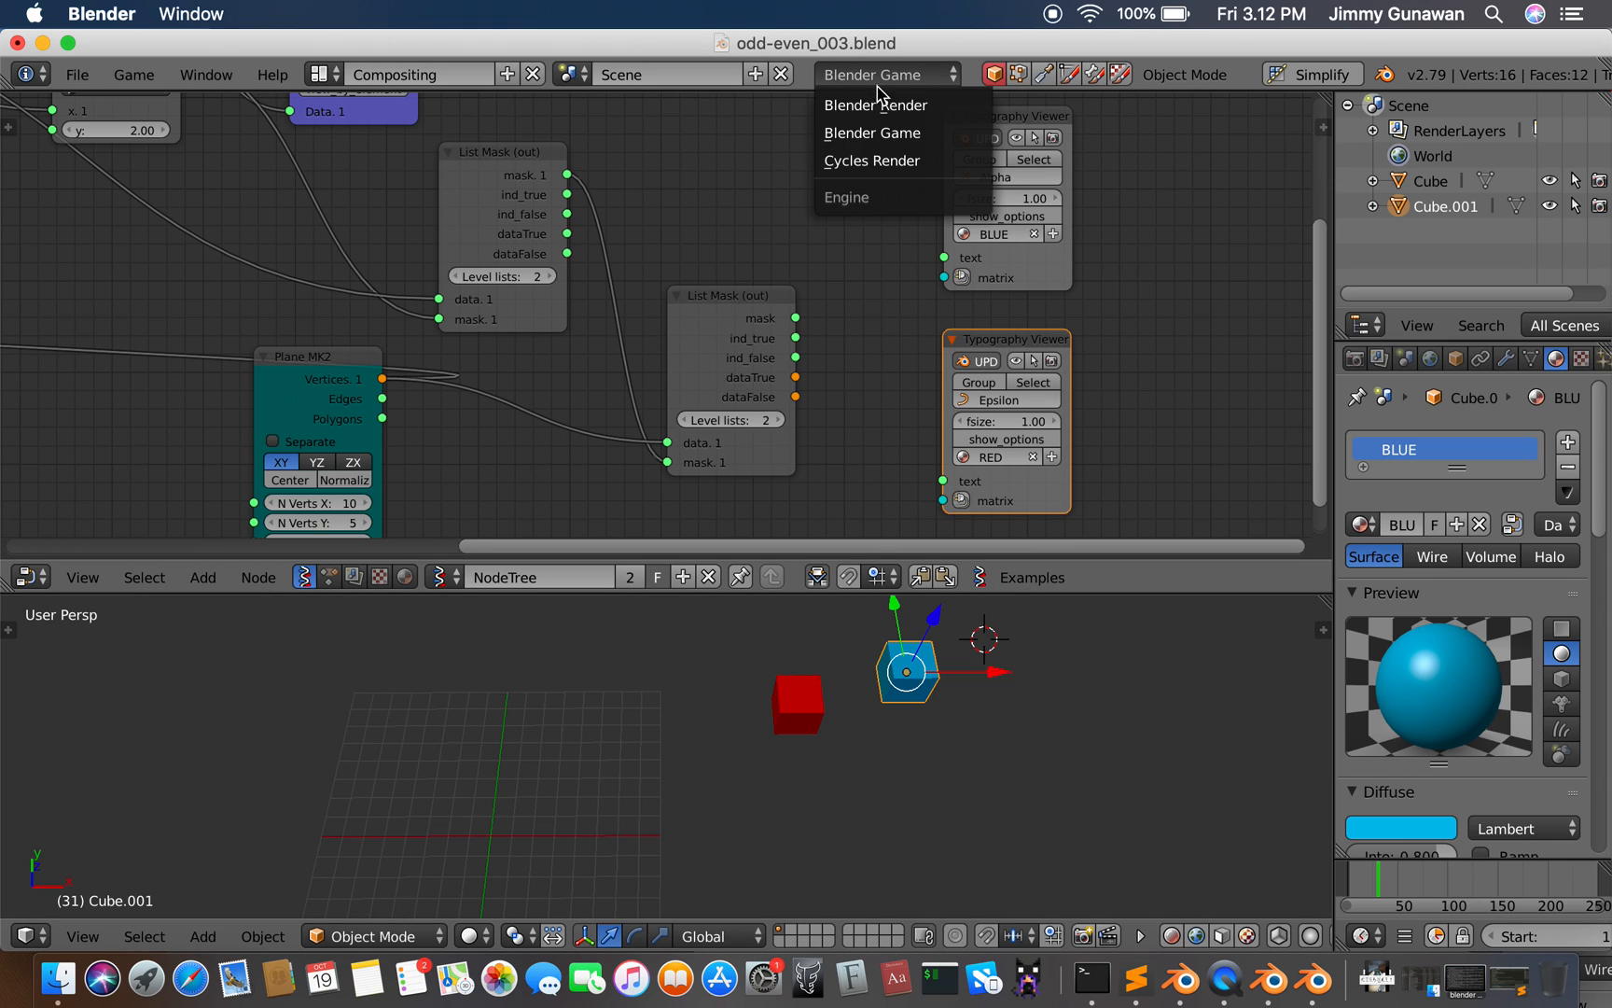
click(878, 159)
mouse_move(874, 702)
middle_down()
mouse_move(882, 669)
mouse_move(864, 672)
middle_up()
key(a)
right_click(905, 678)
key(ctrl+s)
click(917, 676)
Link the first List Mask's dataTrue and dataFalse to the BLUE and RED viewers' text, and the second's to their matrix inputs.
shift+scroll(919, 691, left, 3)
shift+scroll(917, 690, left, 1)
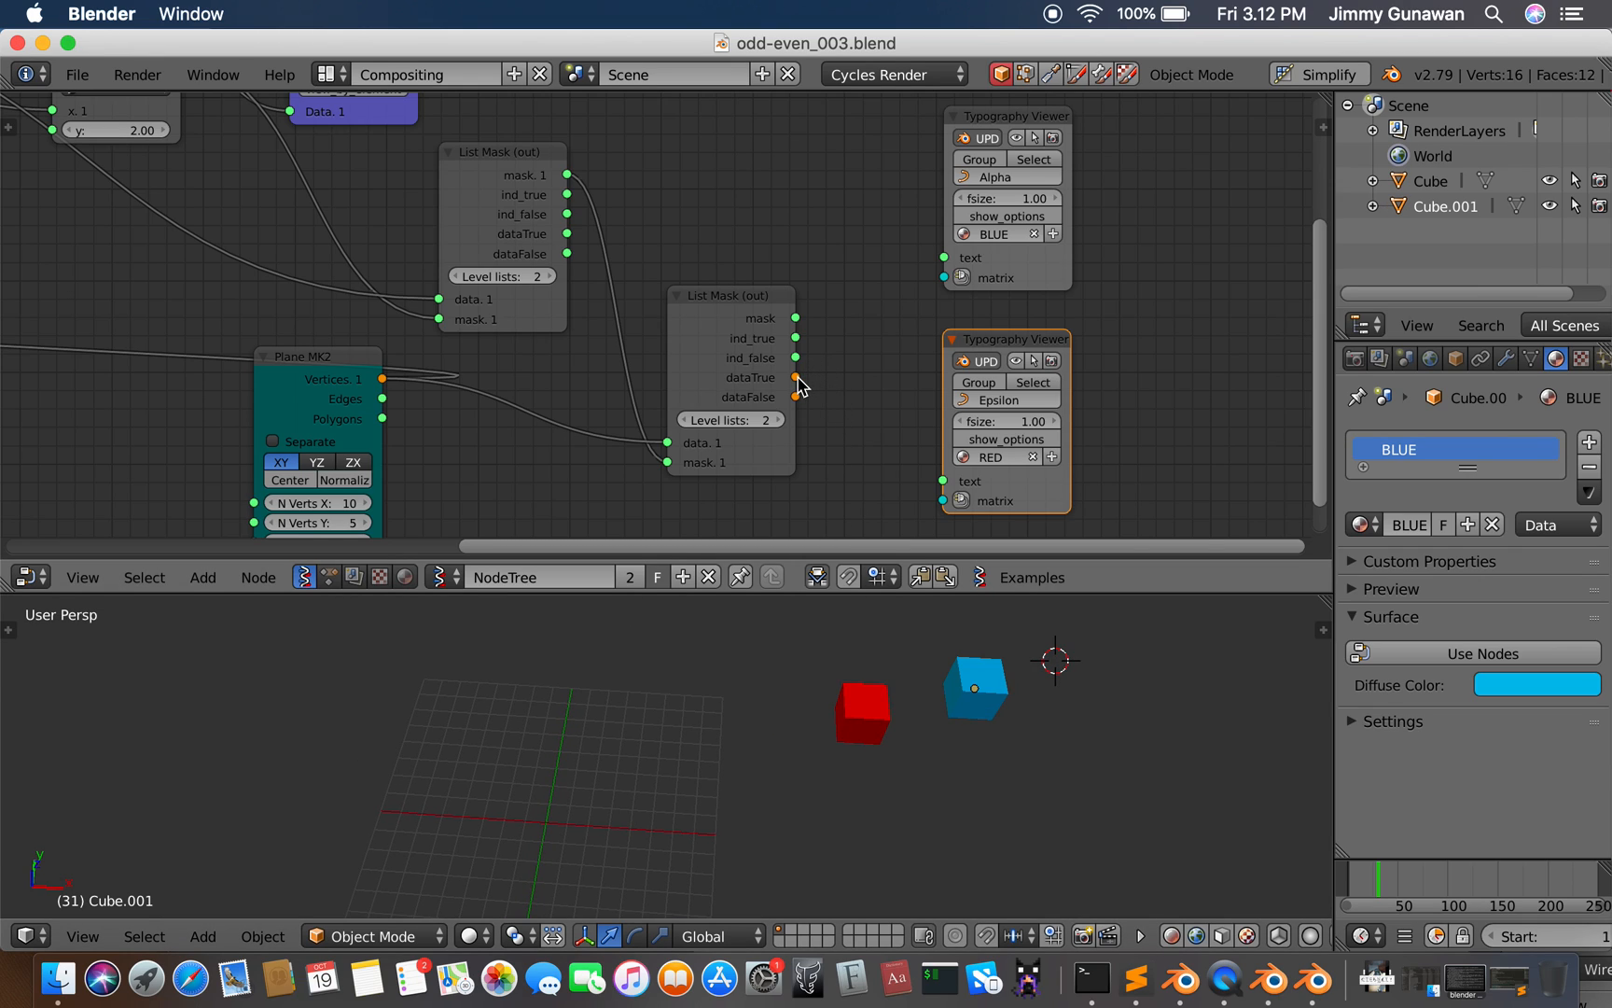
drag(567, 233, 944, 257)
drag(570, 255, 943, 480)
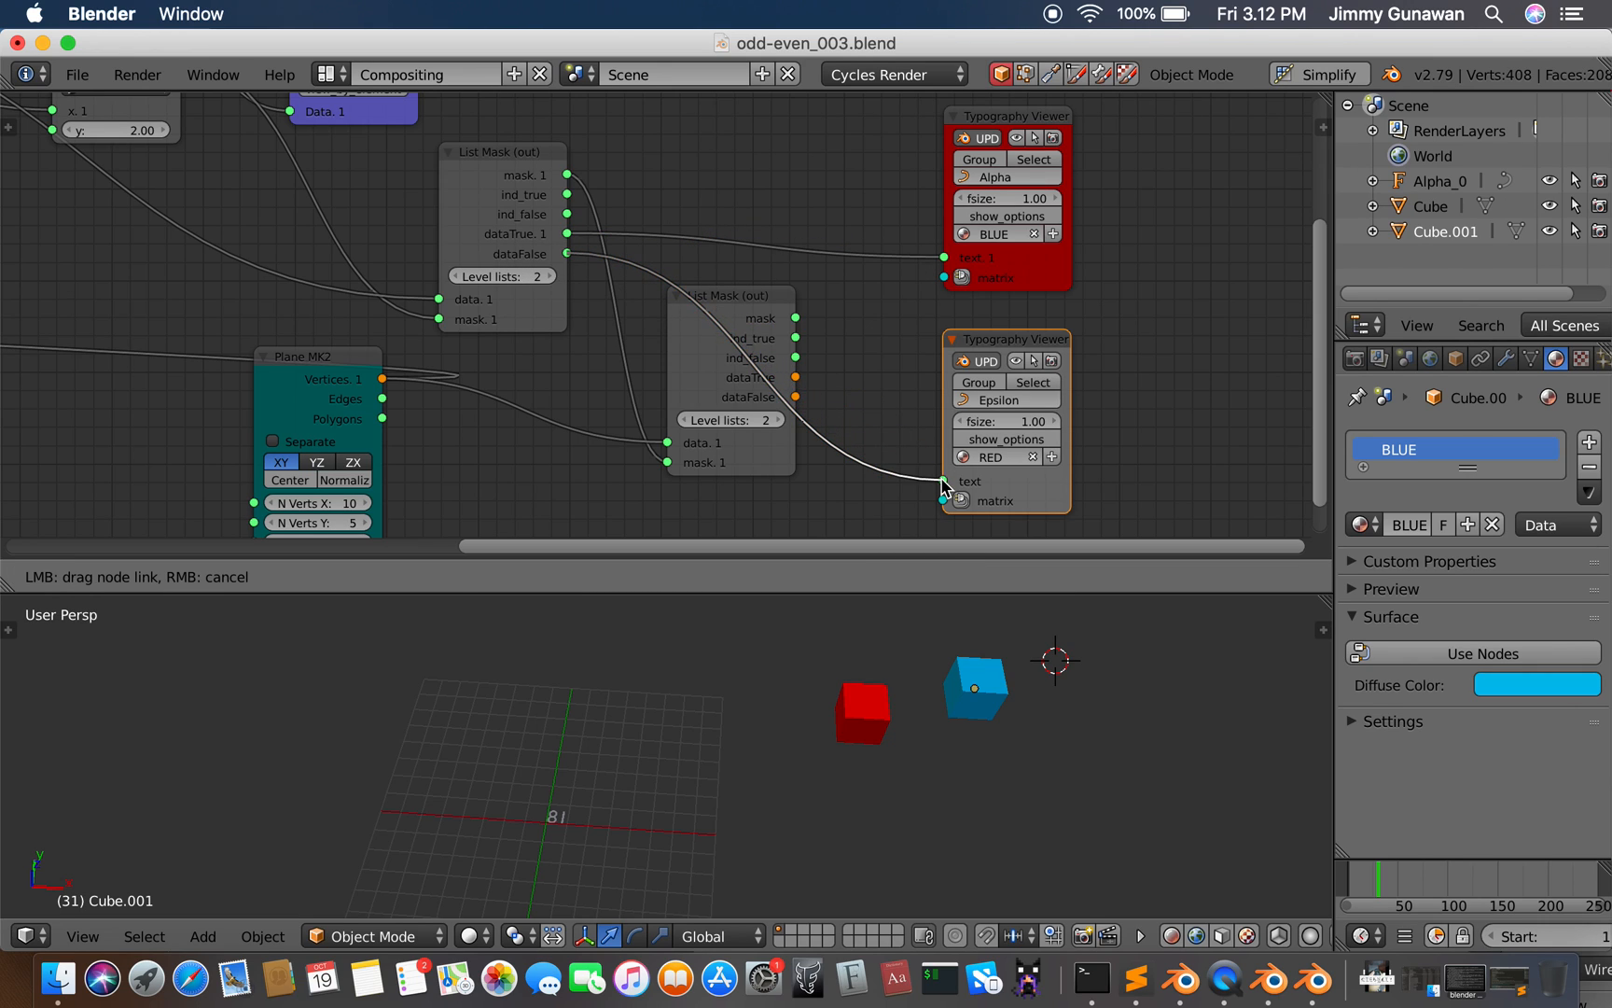
drag(798, 378, 944, 501)
scroll(885, 658, left, 3)
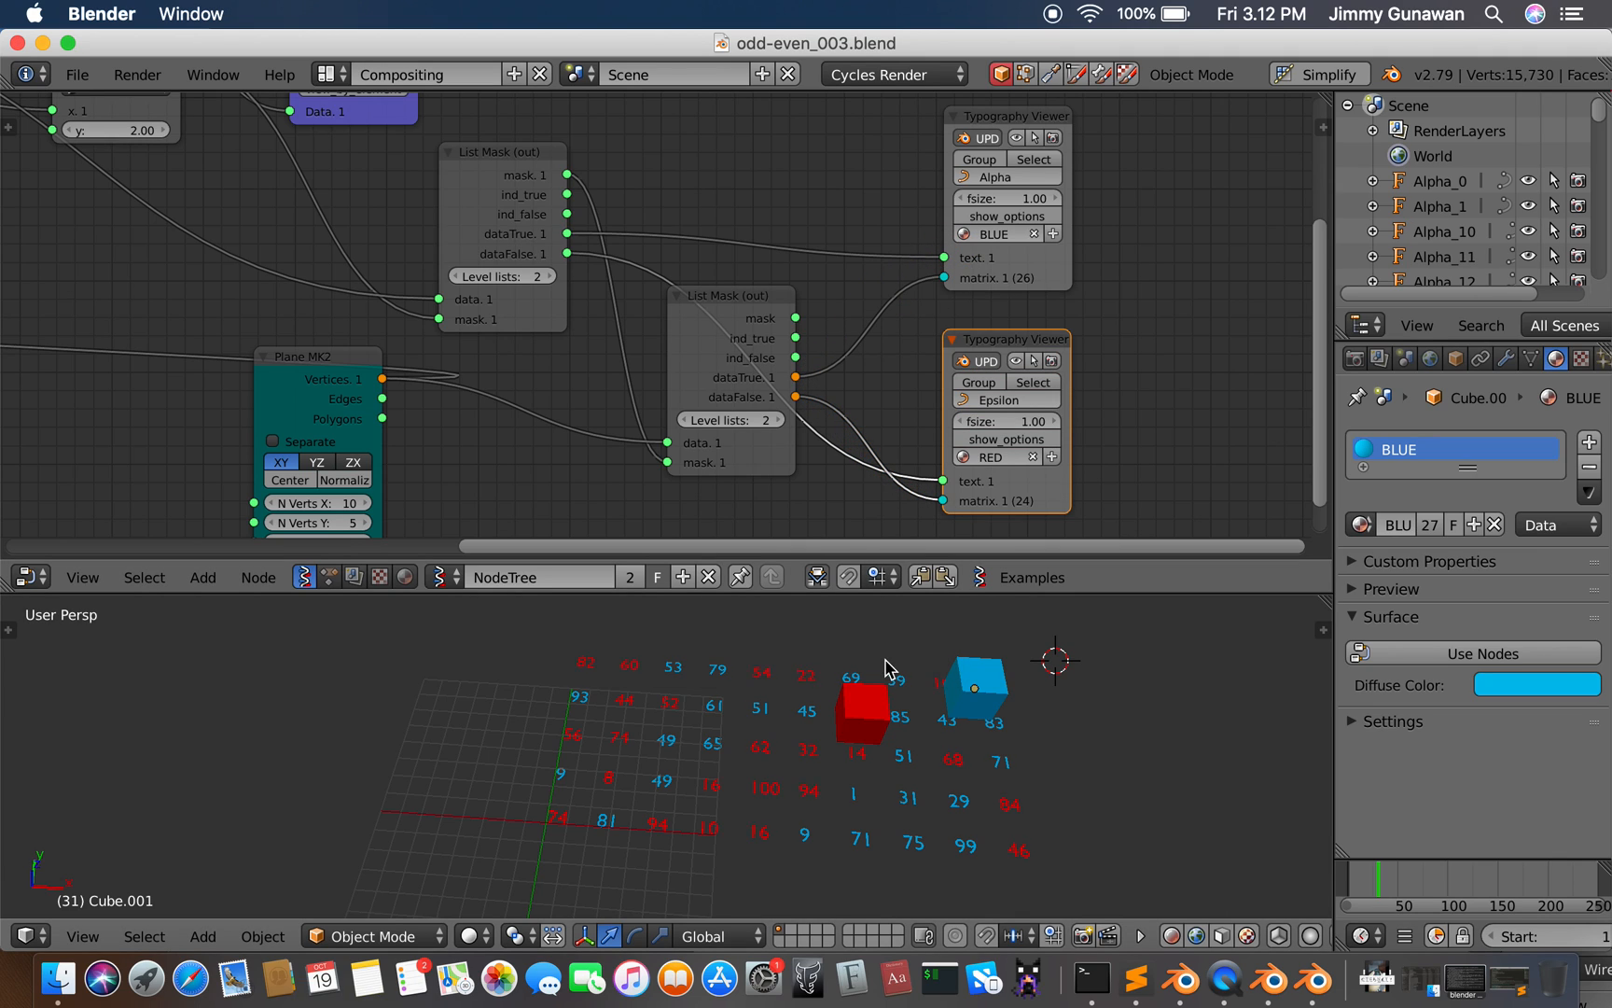
Delete the blue and red cubes from the scene and save the file.
right_click(971, 656)
key(x)
click(916, 662)
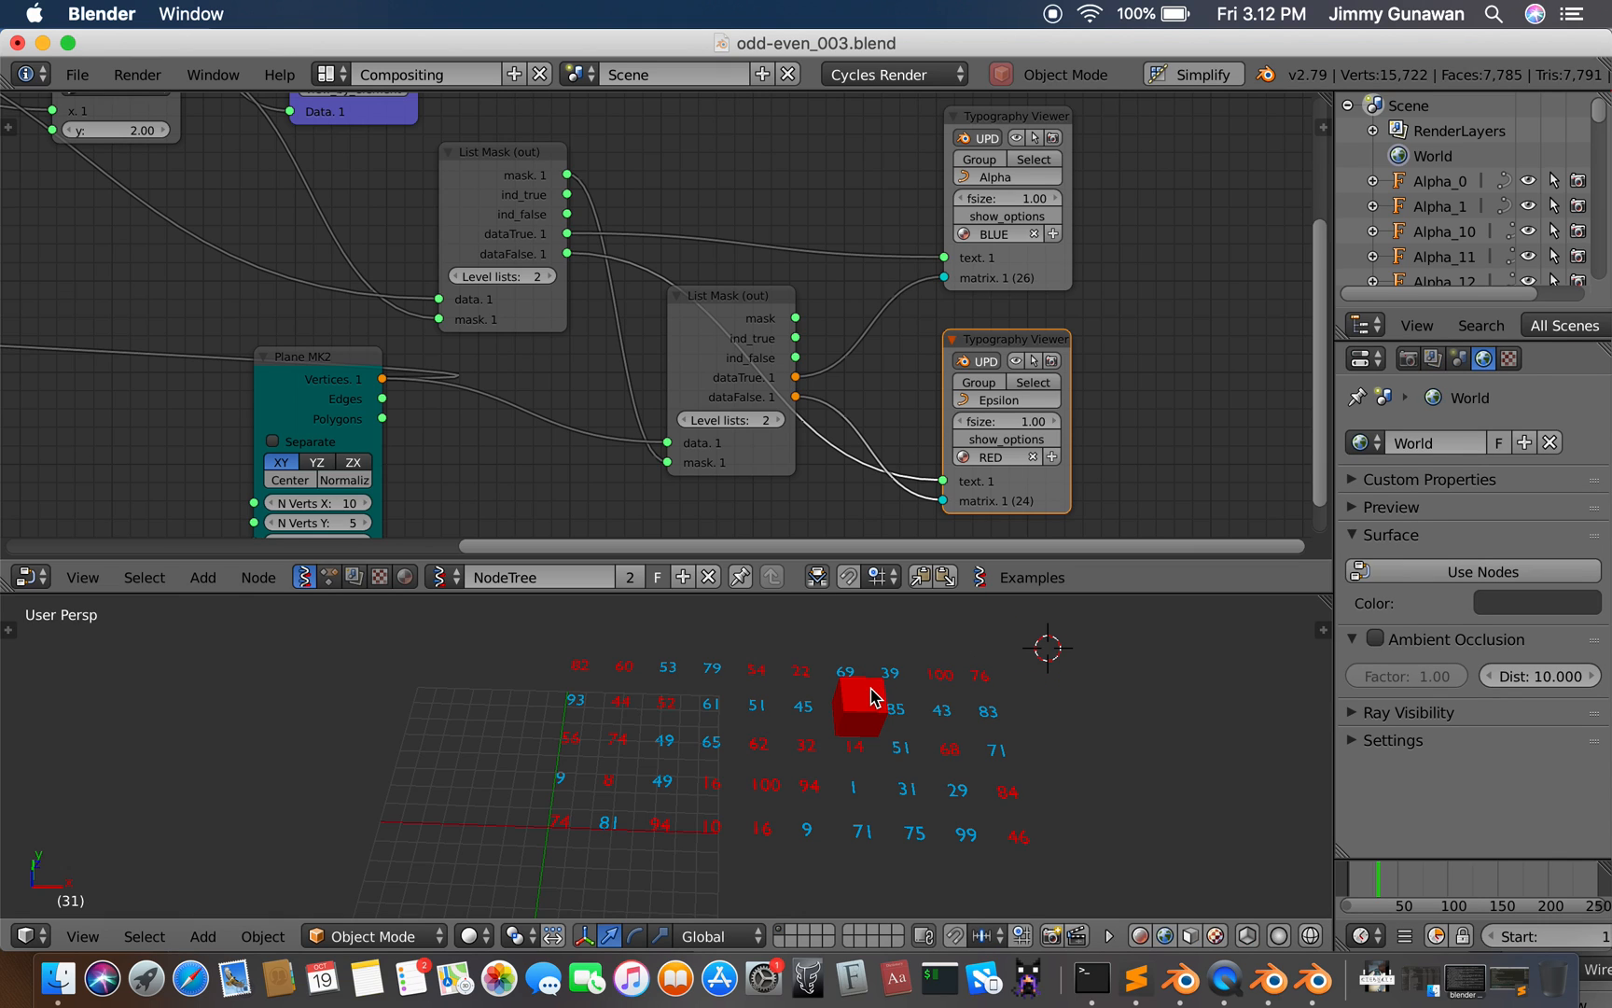
right_click(873, 698)
key(x)
click(872, 698)
key(ctrl+s)
click(872, 698)
Face the number grid in the 3D view and switch the Blender window to full screen.
scroll(872, 698, left, 3)
scroll(873, 698, right, 3)
scroll(873, 698, up, 5)
shift+scroll(873, 698, up, 2)
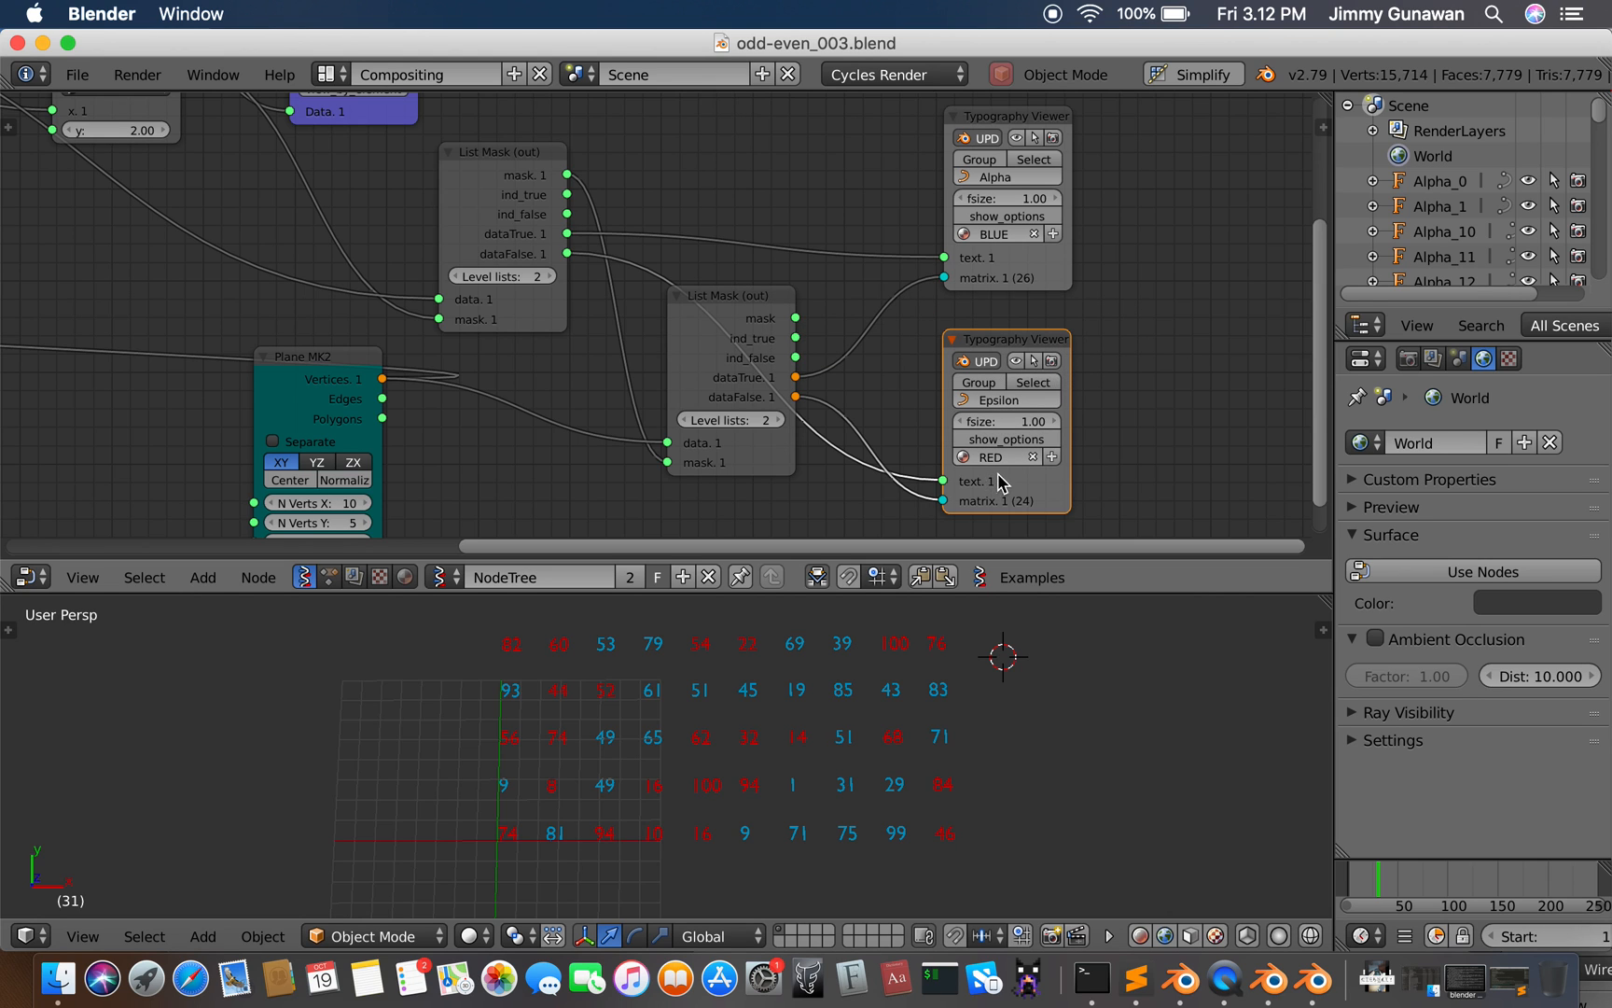
ctrl+scroll(1038, 405, left, 2)
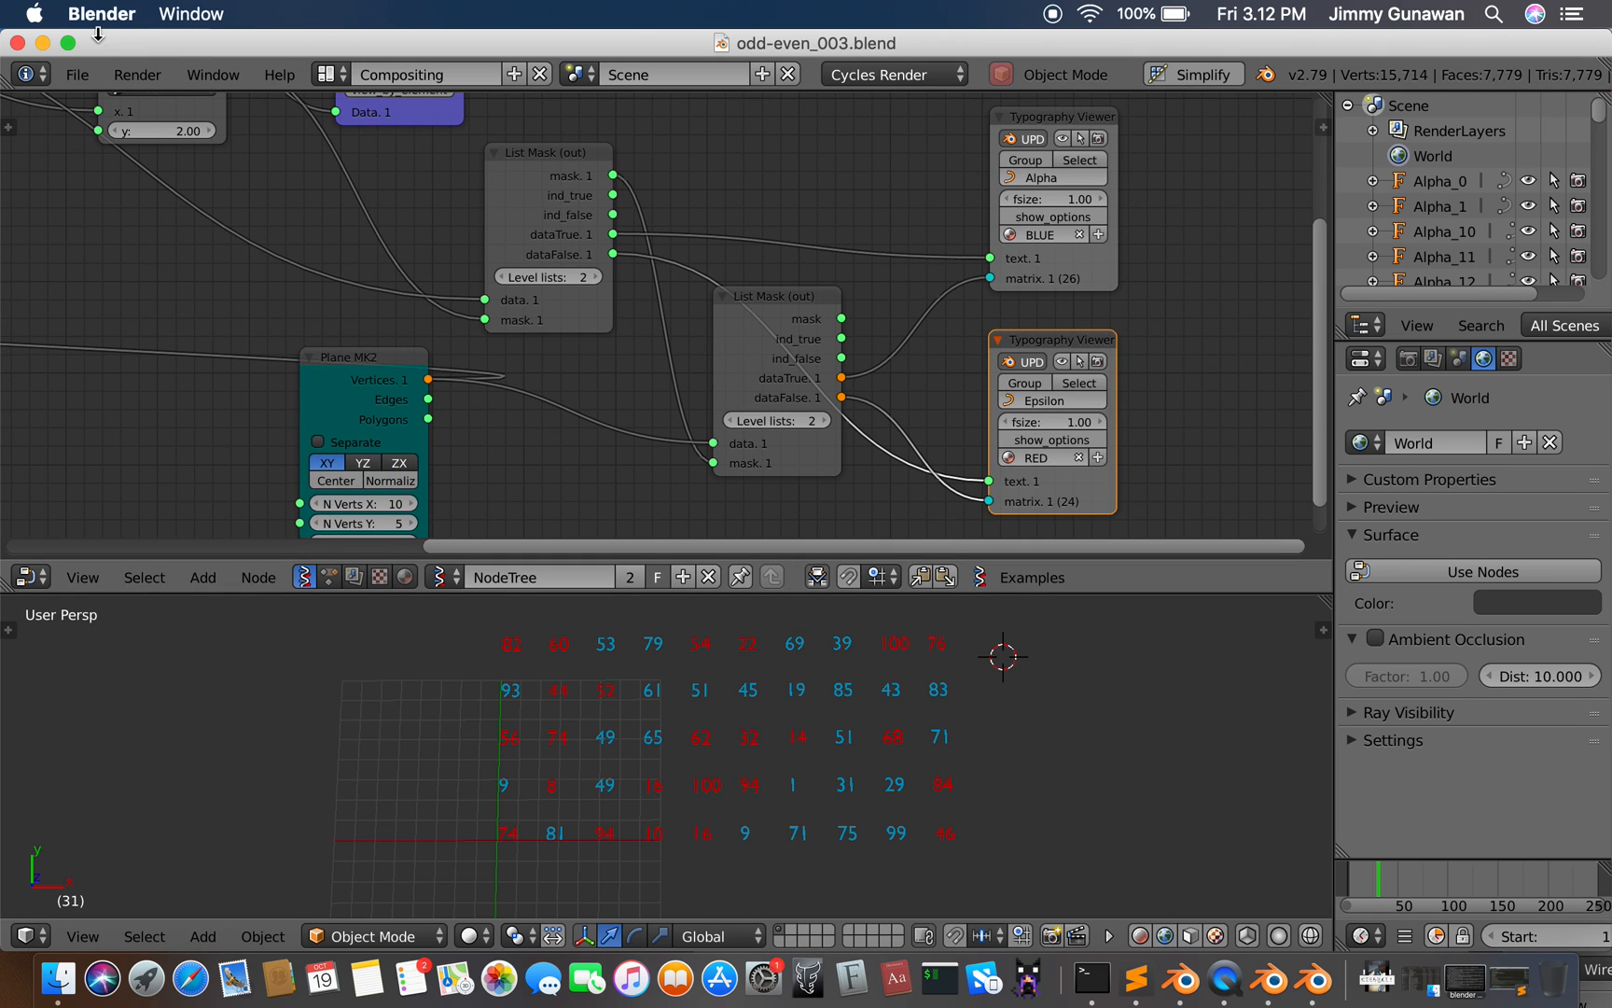
click(71, 44)
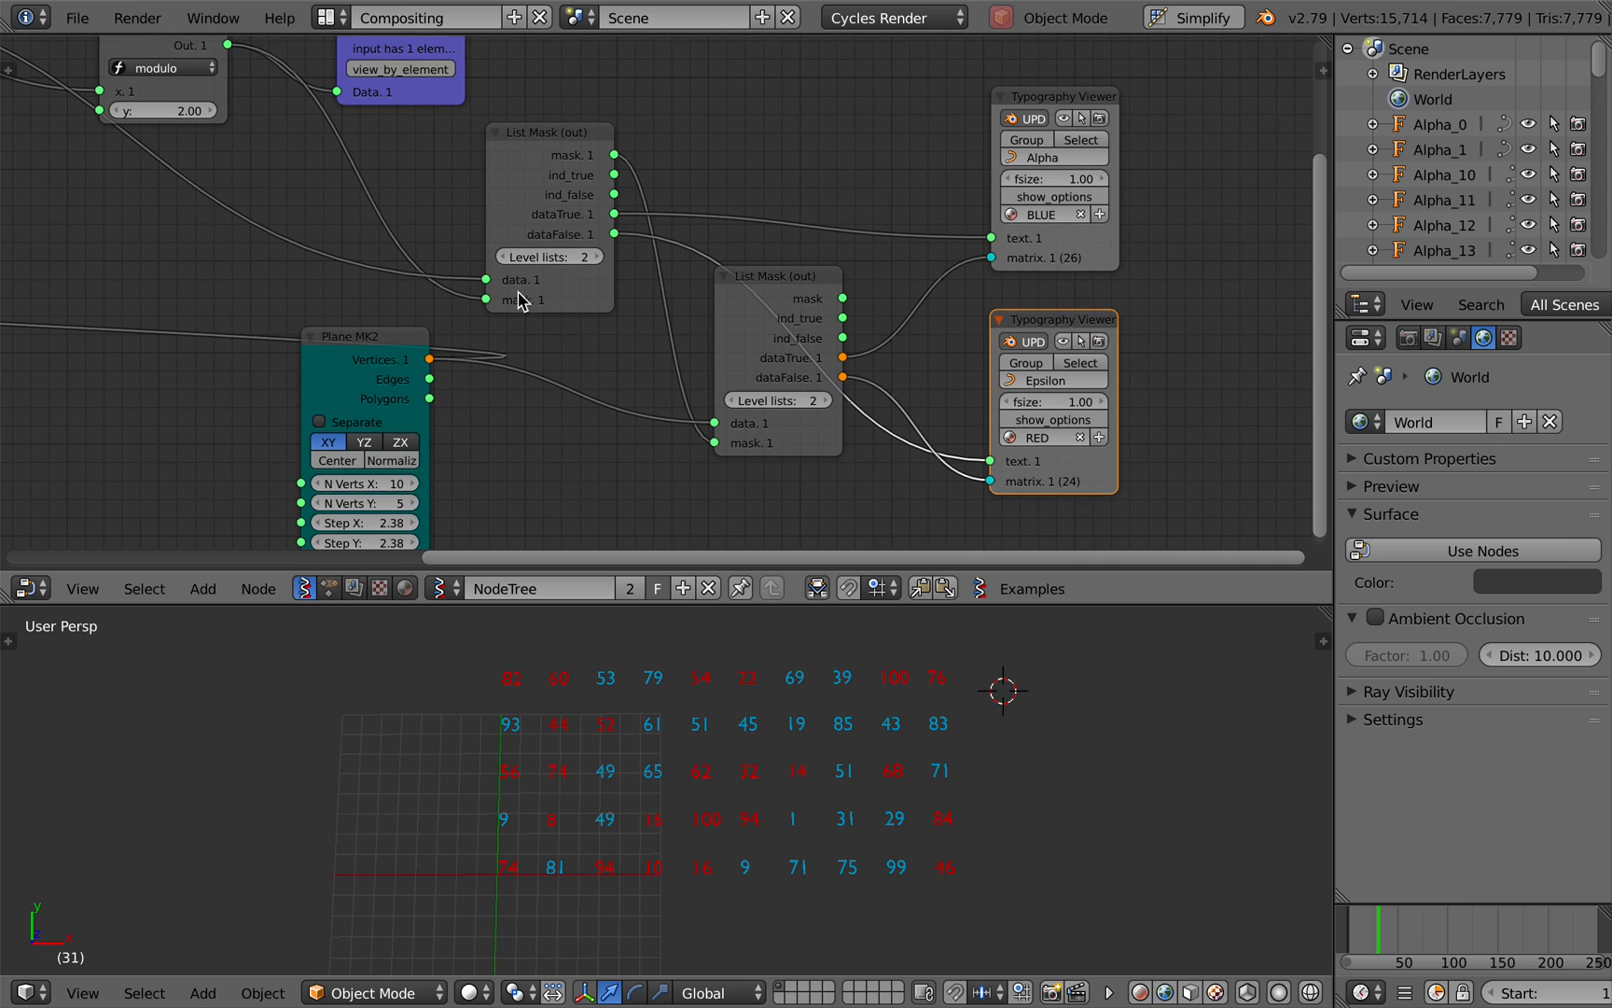
View the Mac's system overview in About This Mac and close it.
mouse_move(291, 5)
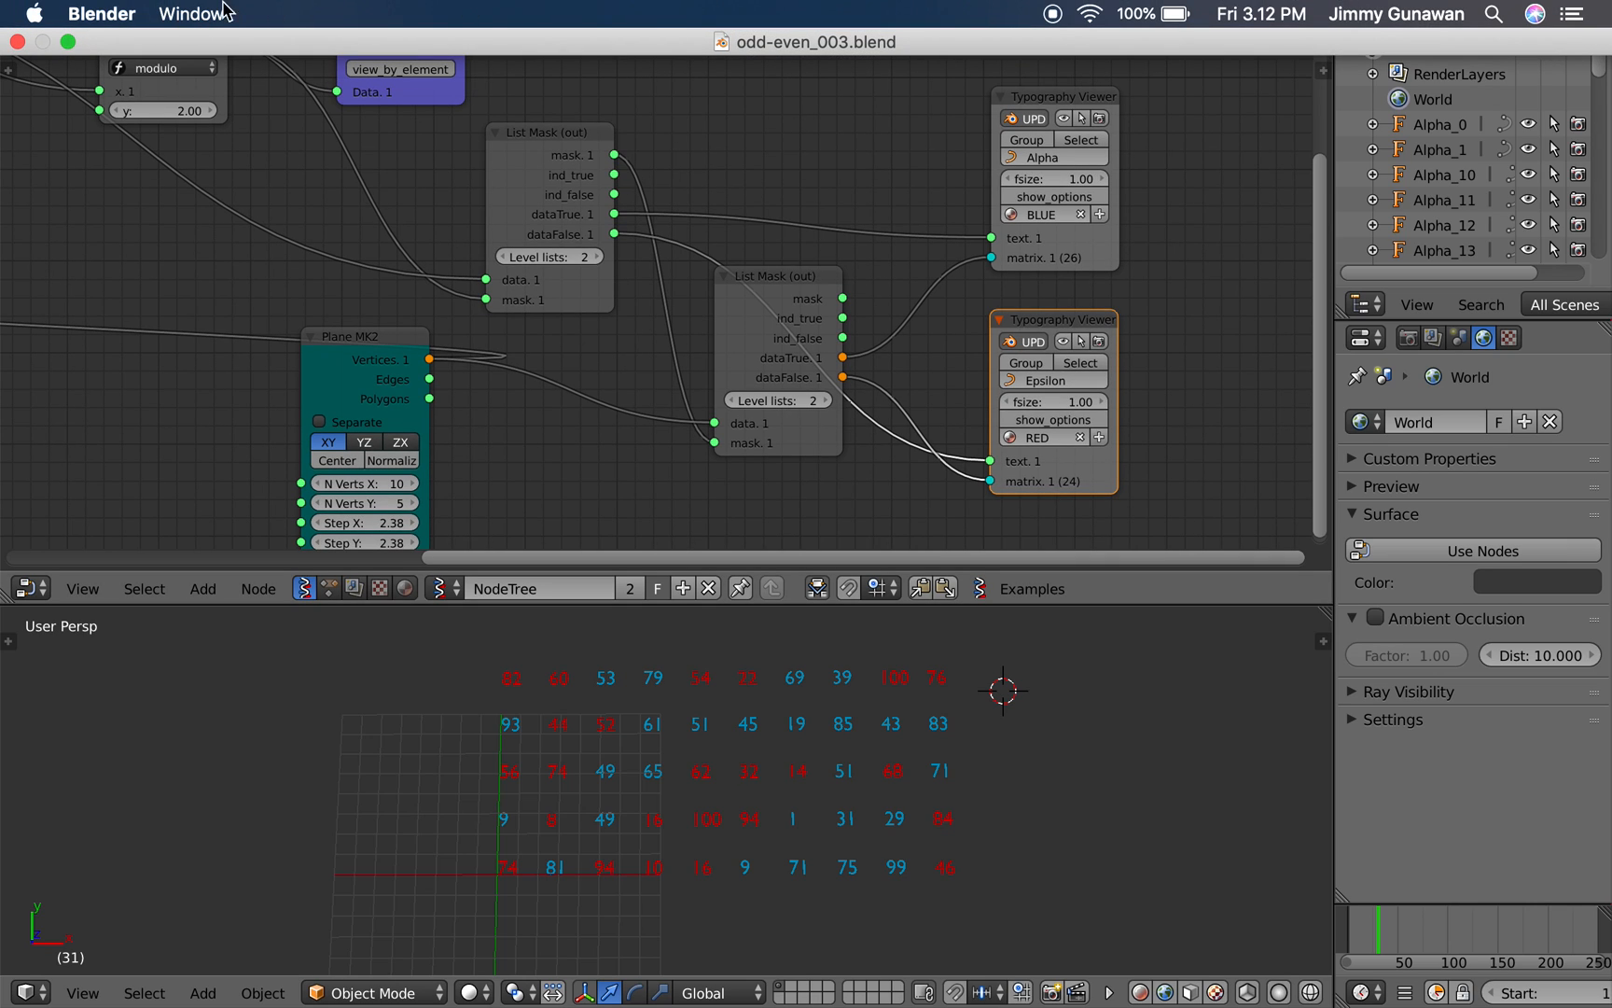
click(28, 13)
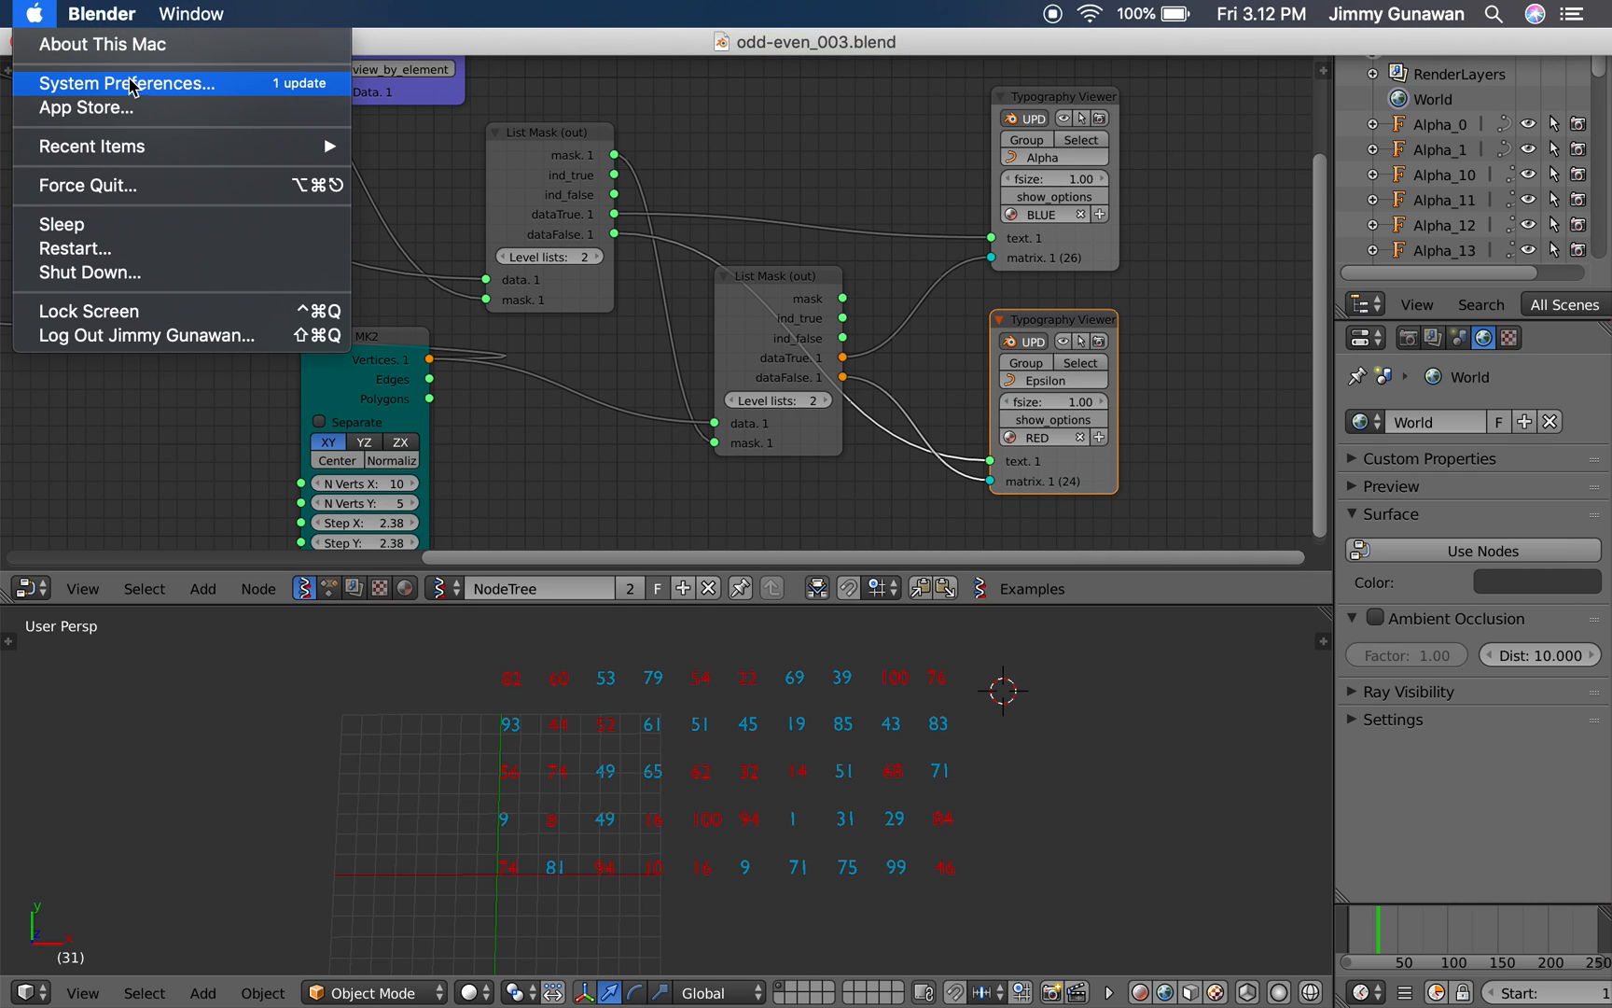
click(93, 44)
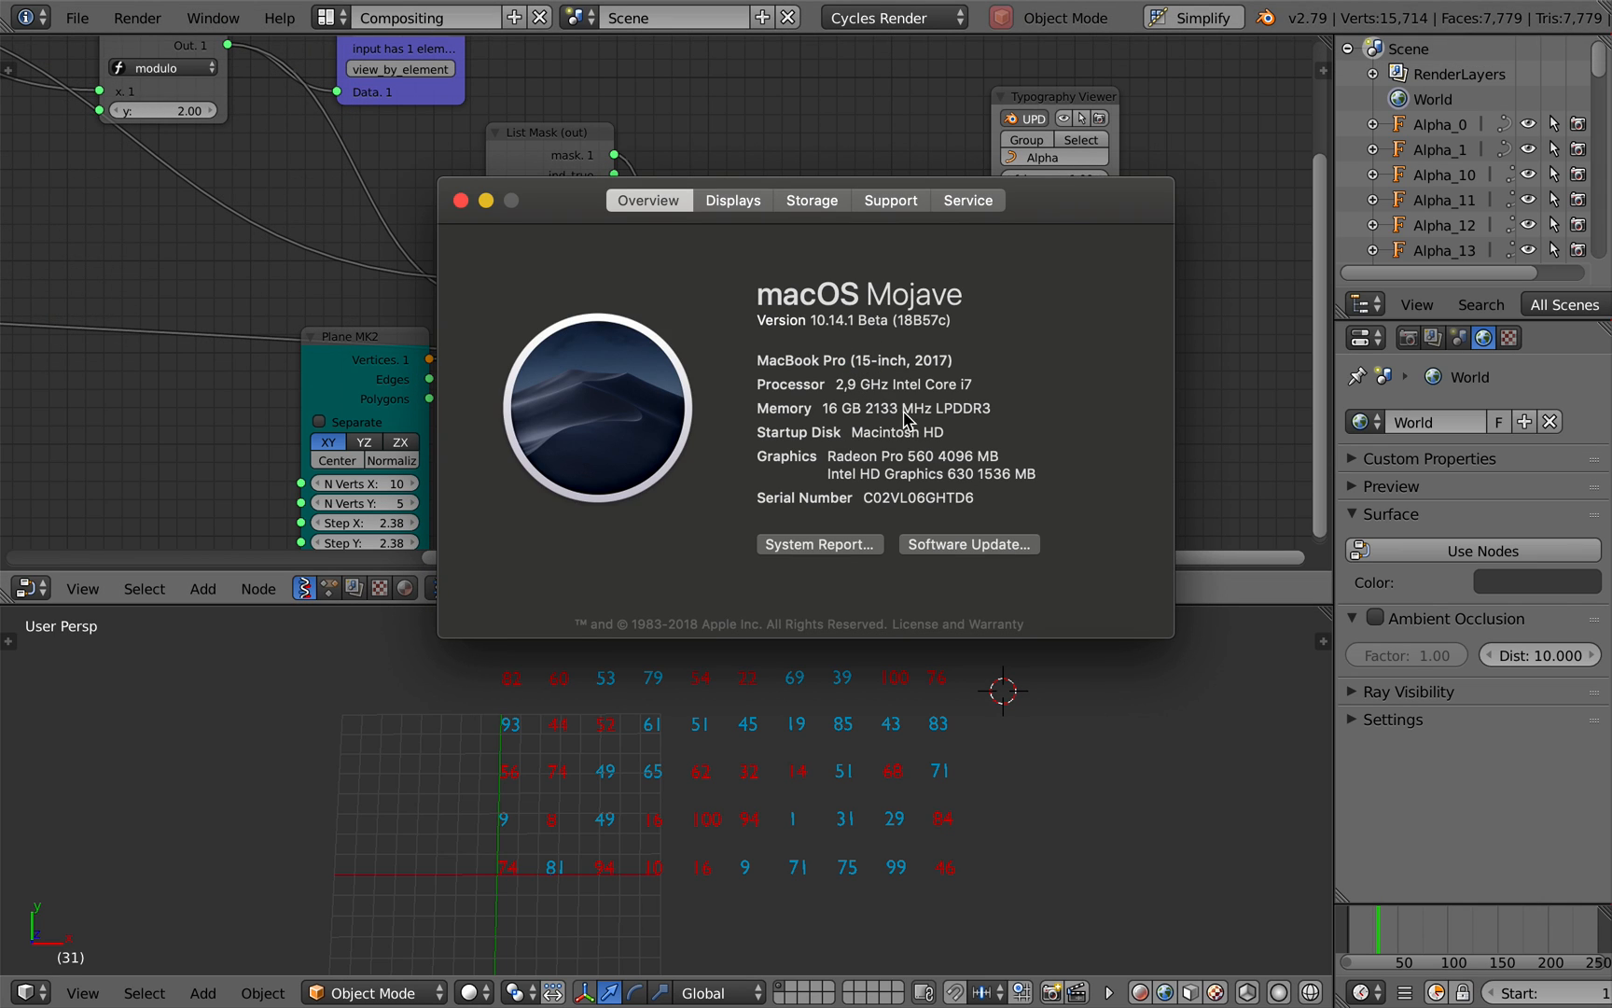
click(461, 200)
Move the Plane MK2 node to the start of the node tree, beside and below the List Length node.
ctrl+scroll(752, 165, left, 5)
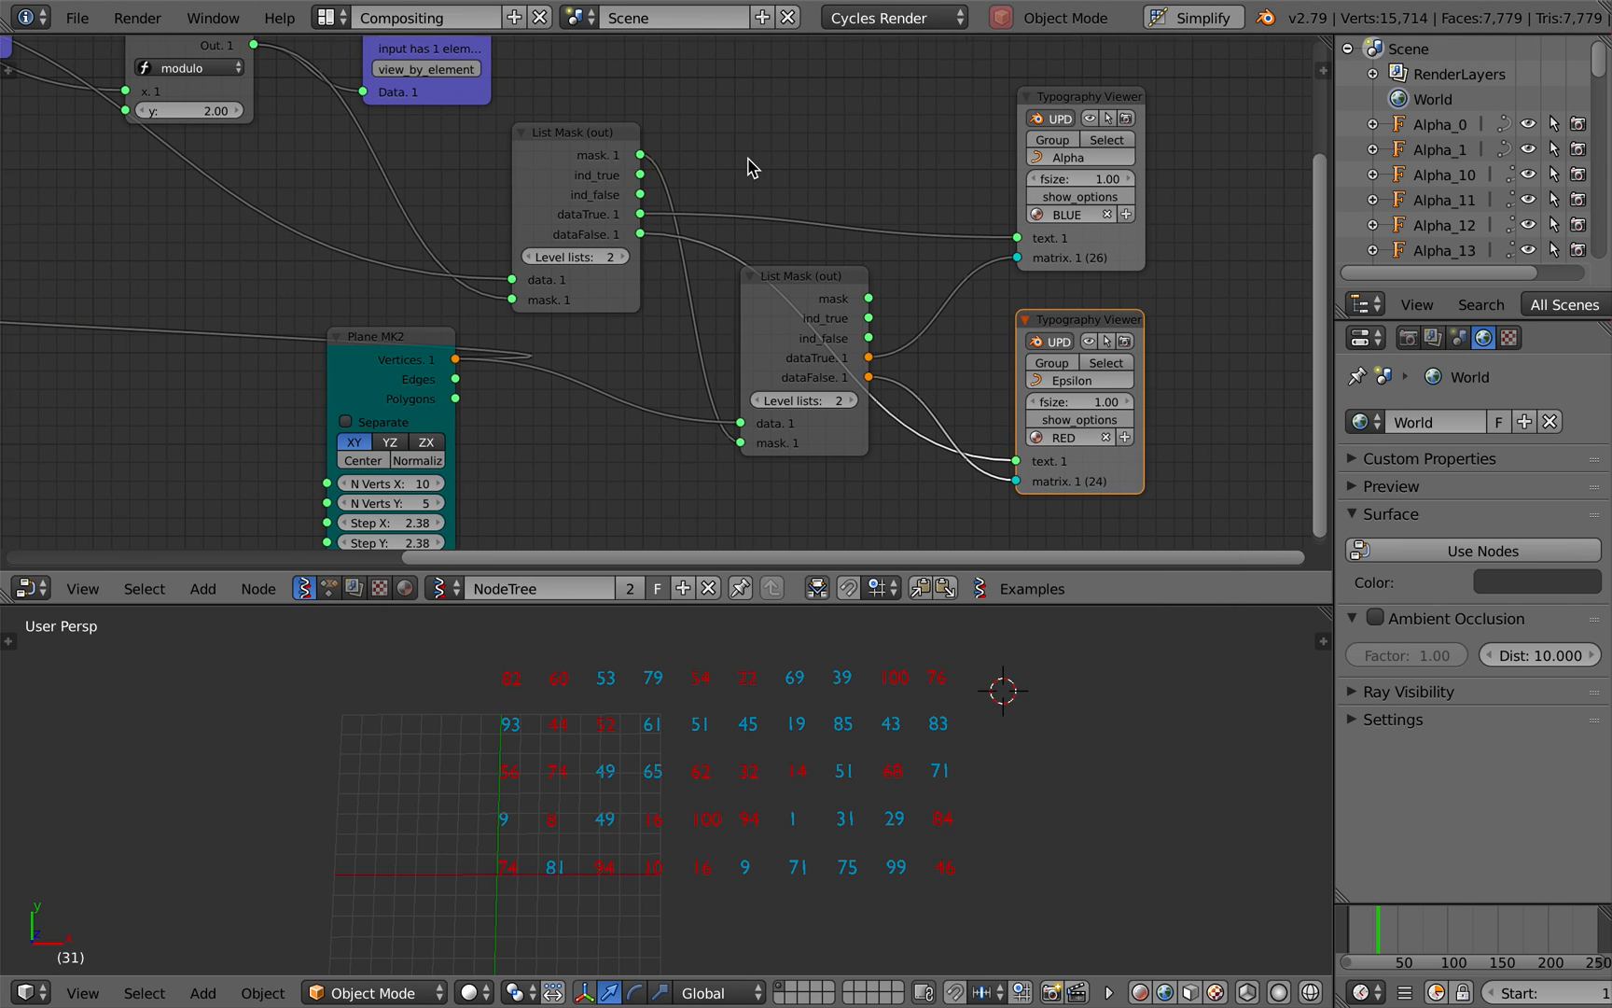
scroll(752, 168, up, 5)
scroll(752, 168, left, 3)
ctrl+scroll(752, 168, down, 3)
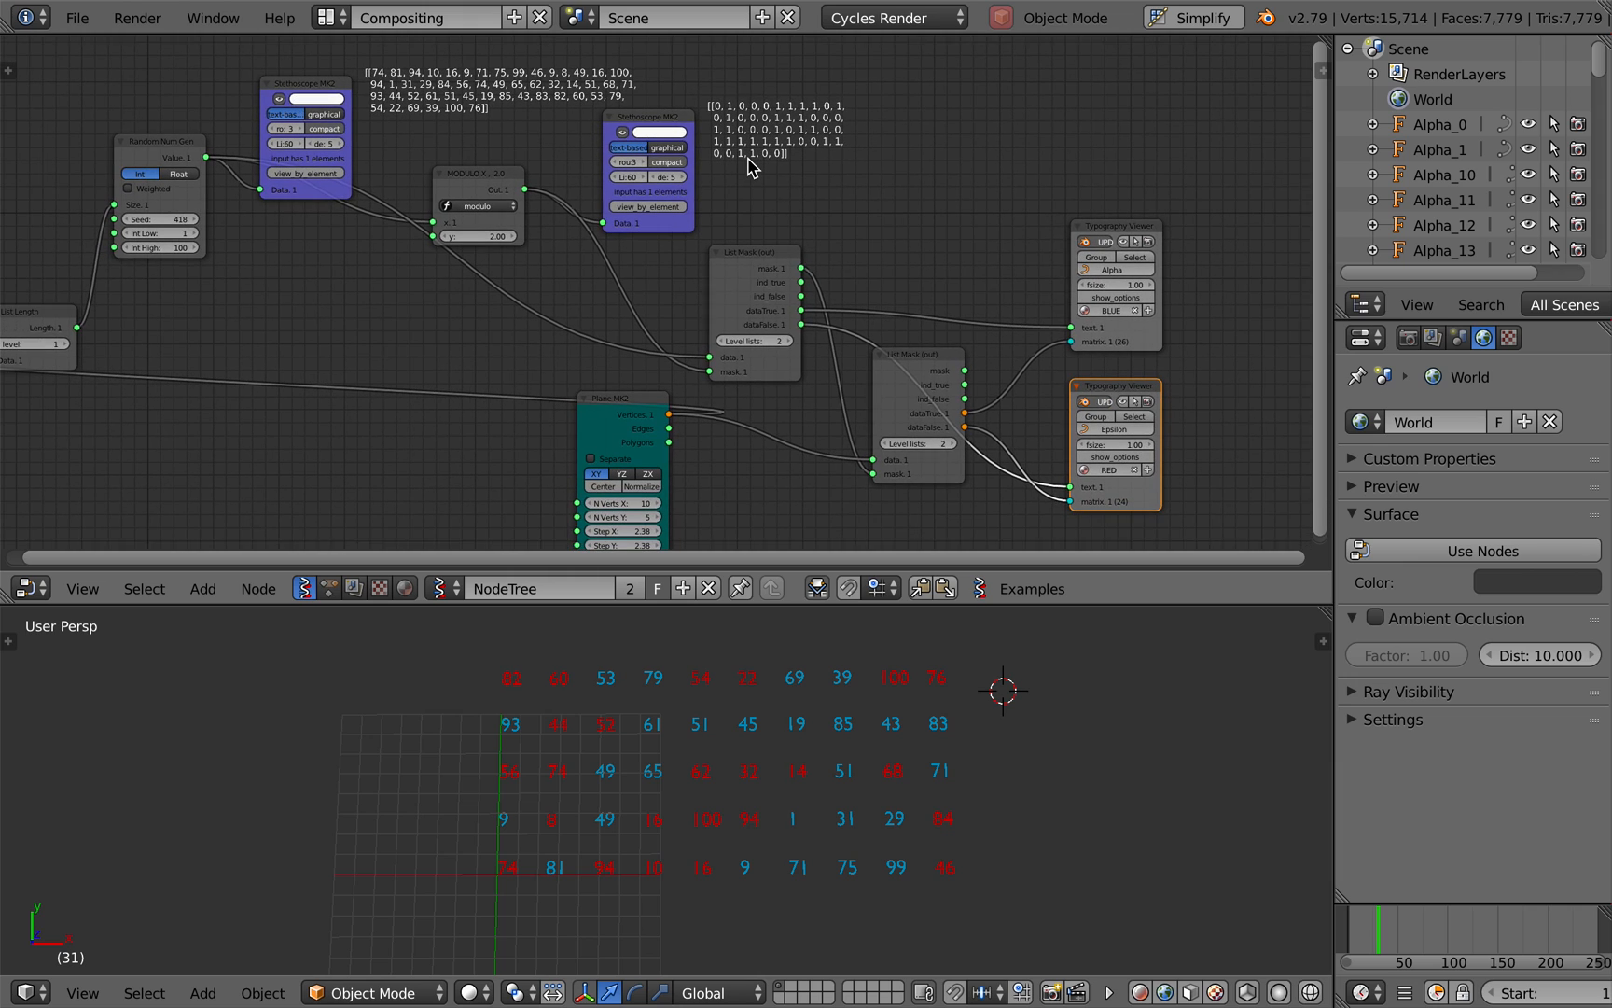
ctrl+scroll(752, 168, left, 7)
drag(804, 403, 103, 421)
drag(258, 311, 291, 316)
drag(182, 415, 179, 377)
ctrl+scroll(618, 335, right, 2)
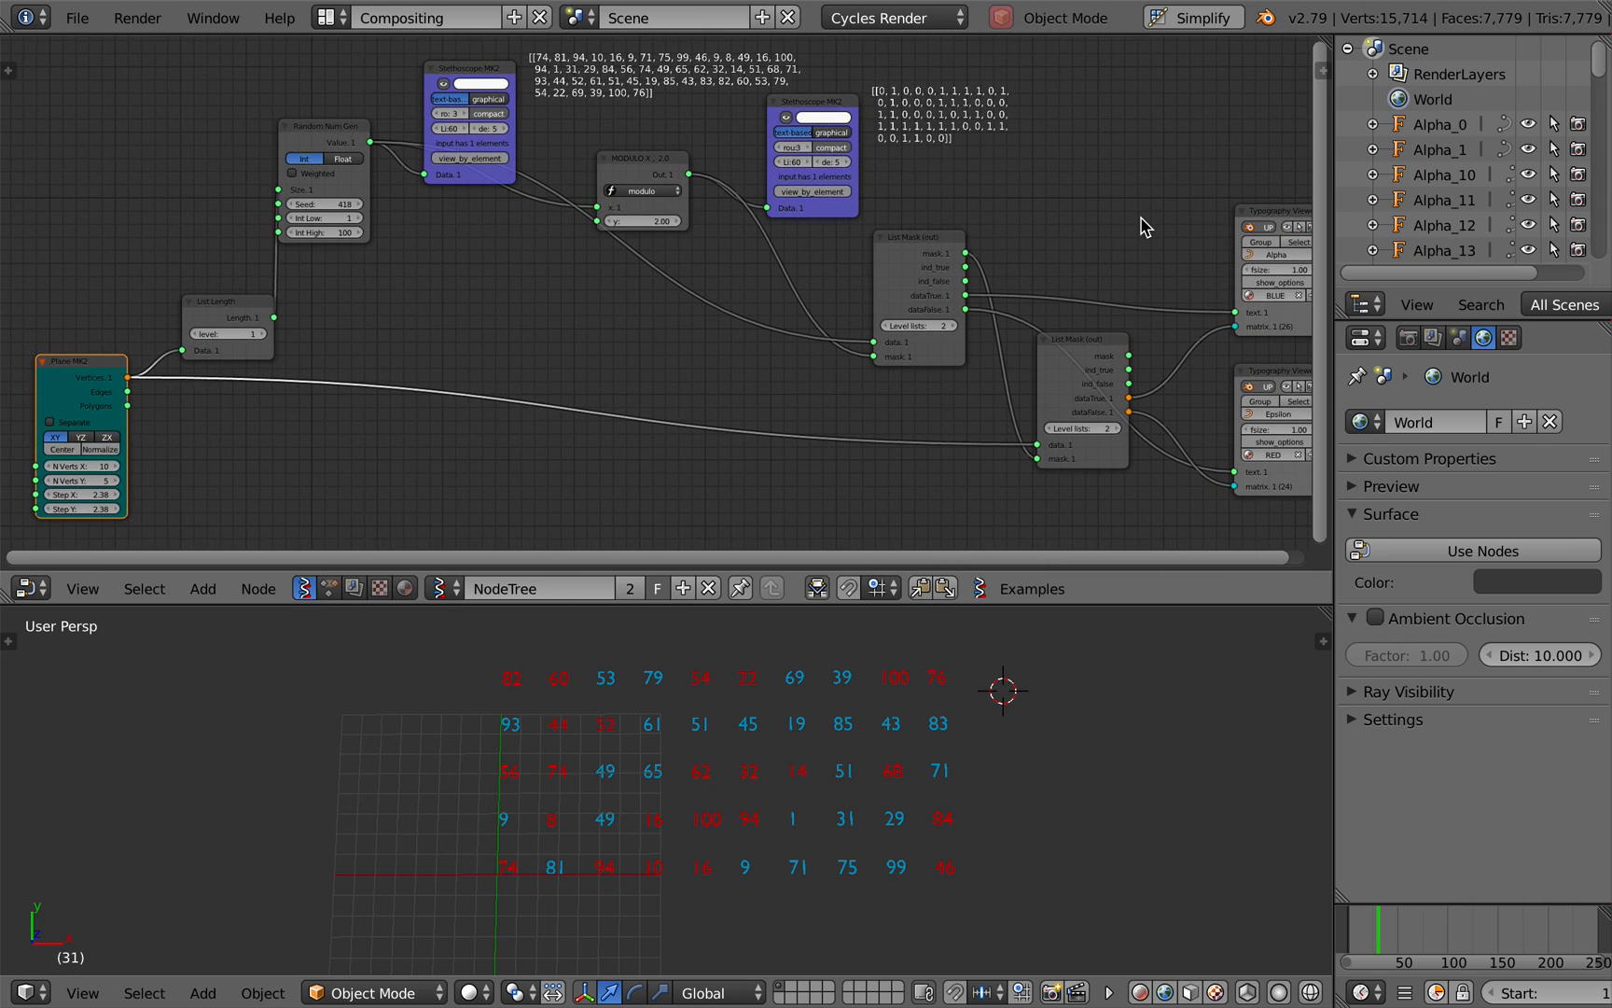
Nudge the List Length node near Plane MK2 slightly upward and save the file.
scroll(1145, 226, down, 1)
scroll(806, 292, up, 1)
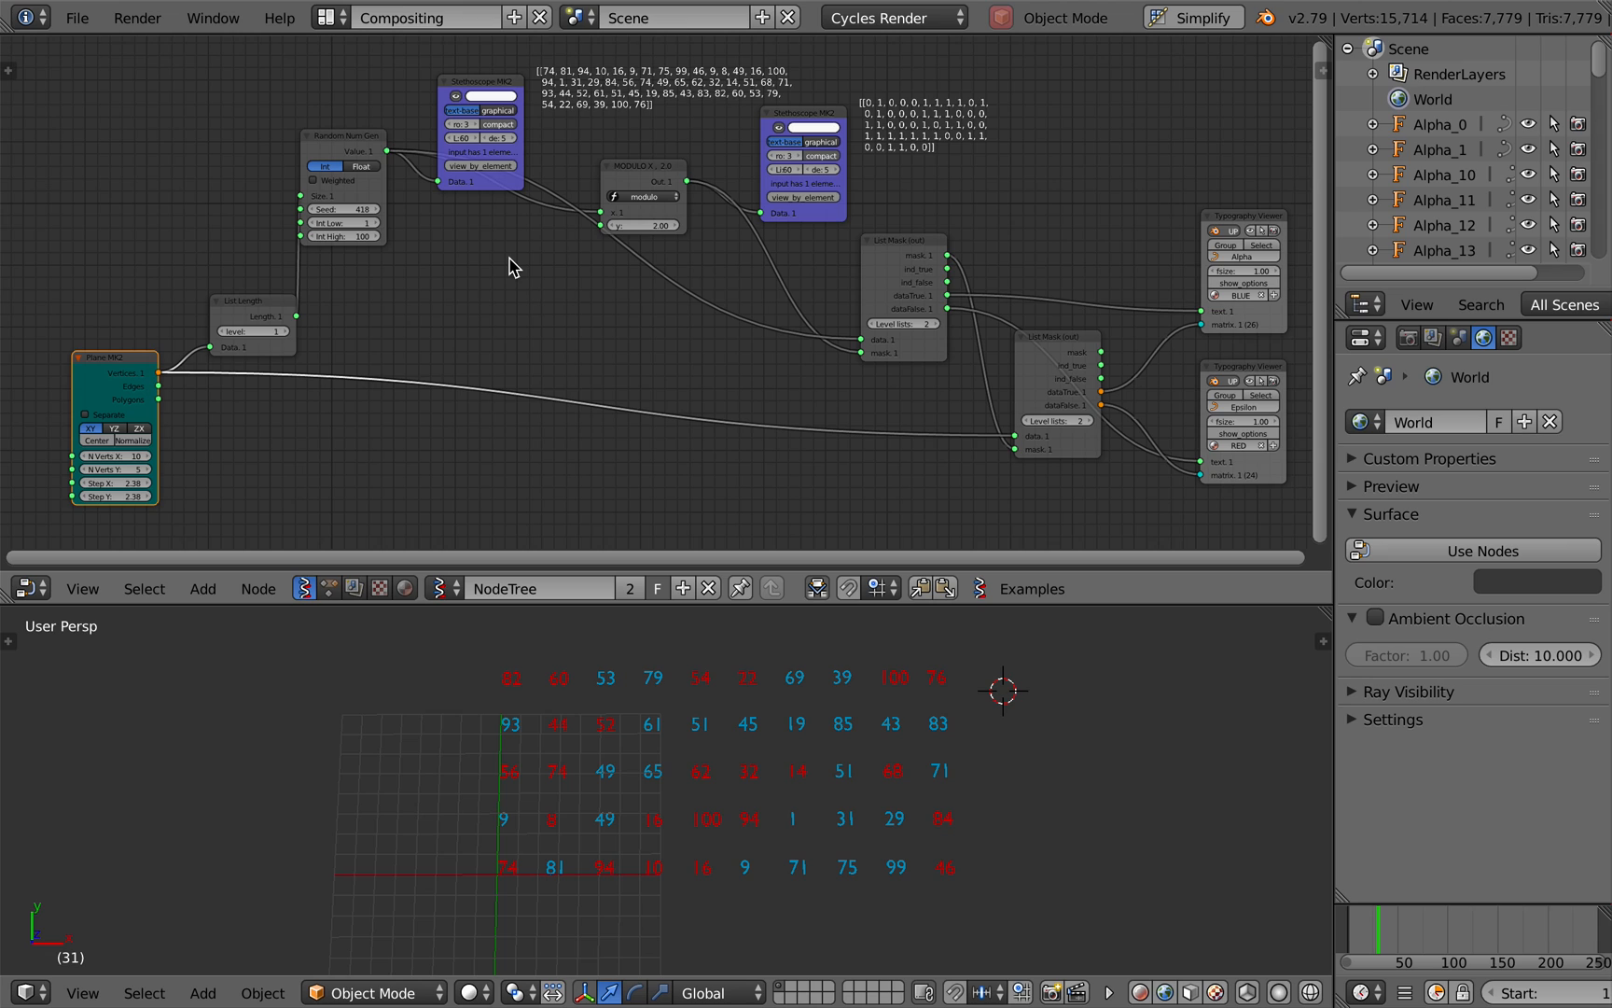
drag(244, 323, 235, 299)
click(135, 376)
key(ctrl+s)
click(124, 369)
Set the Random Num Gen node's seed to 612.
scroll(121, 376, up, 1)
scroll(264, 315, left, 2)
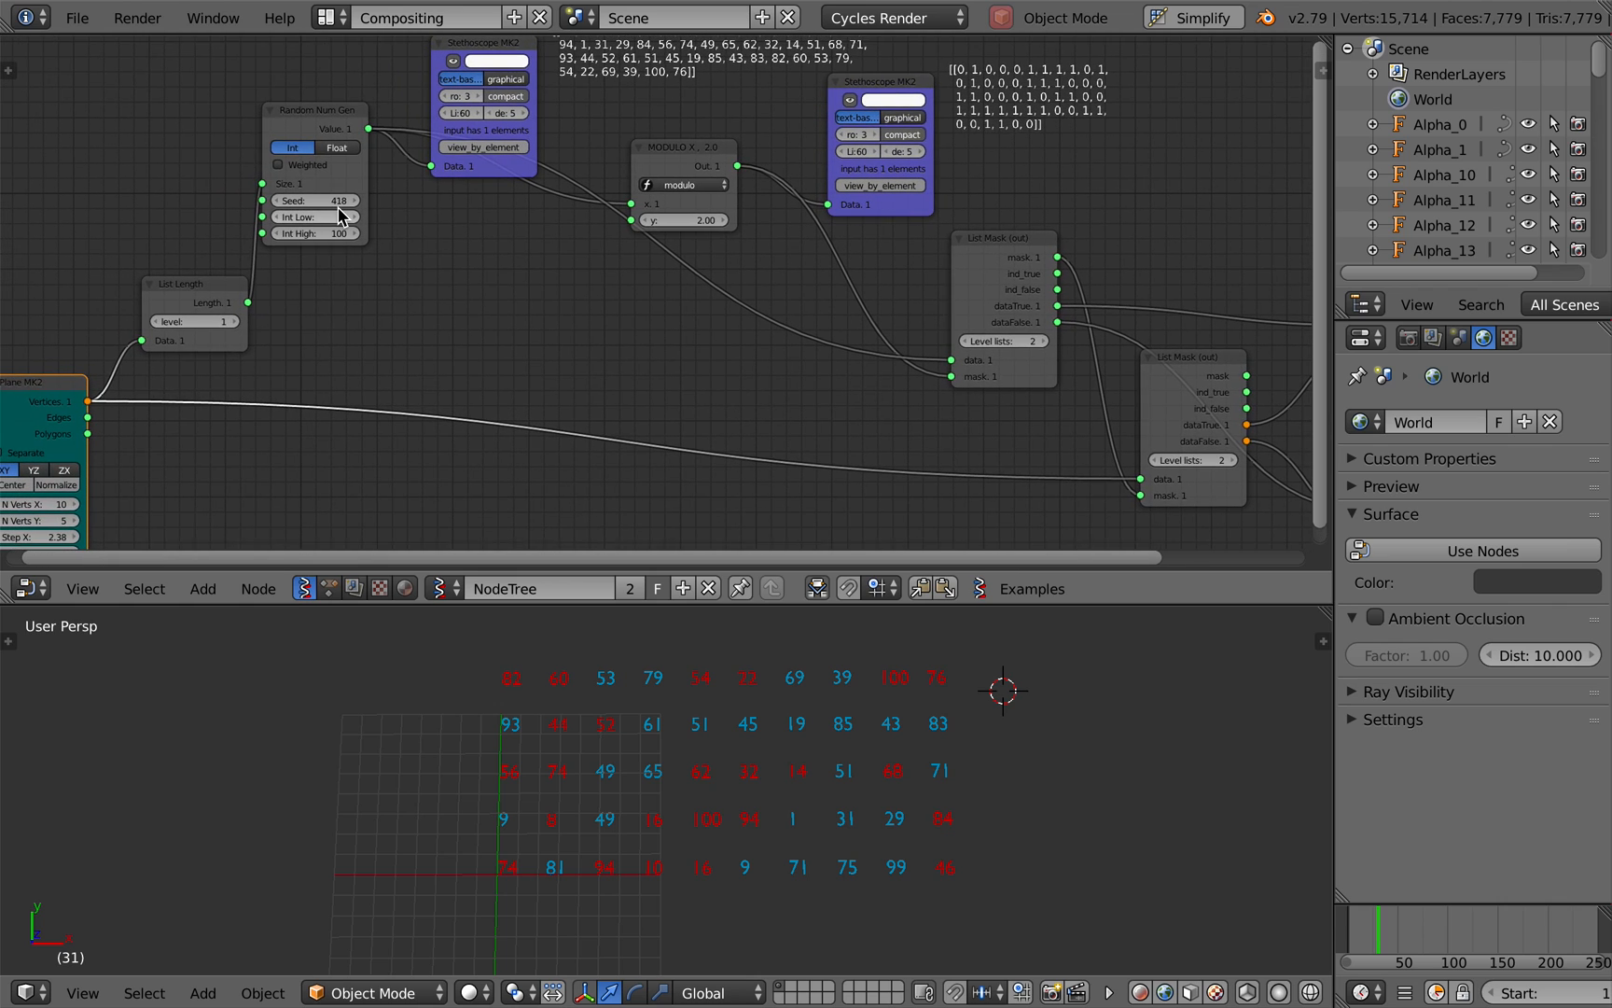
scroll(337, 206, left, 1)
drag(337, 207, 487, 206)
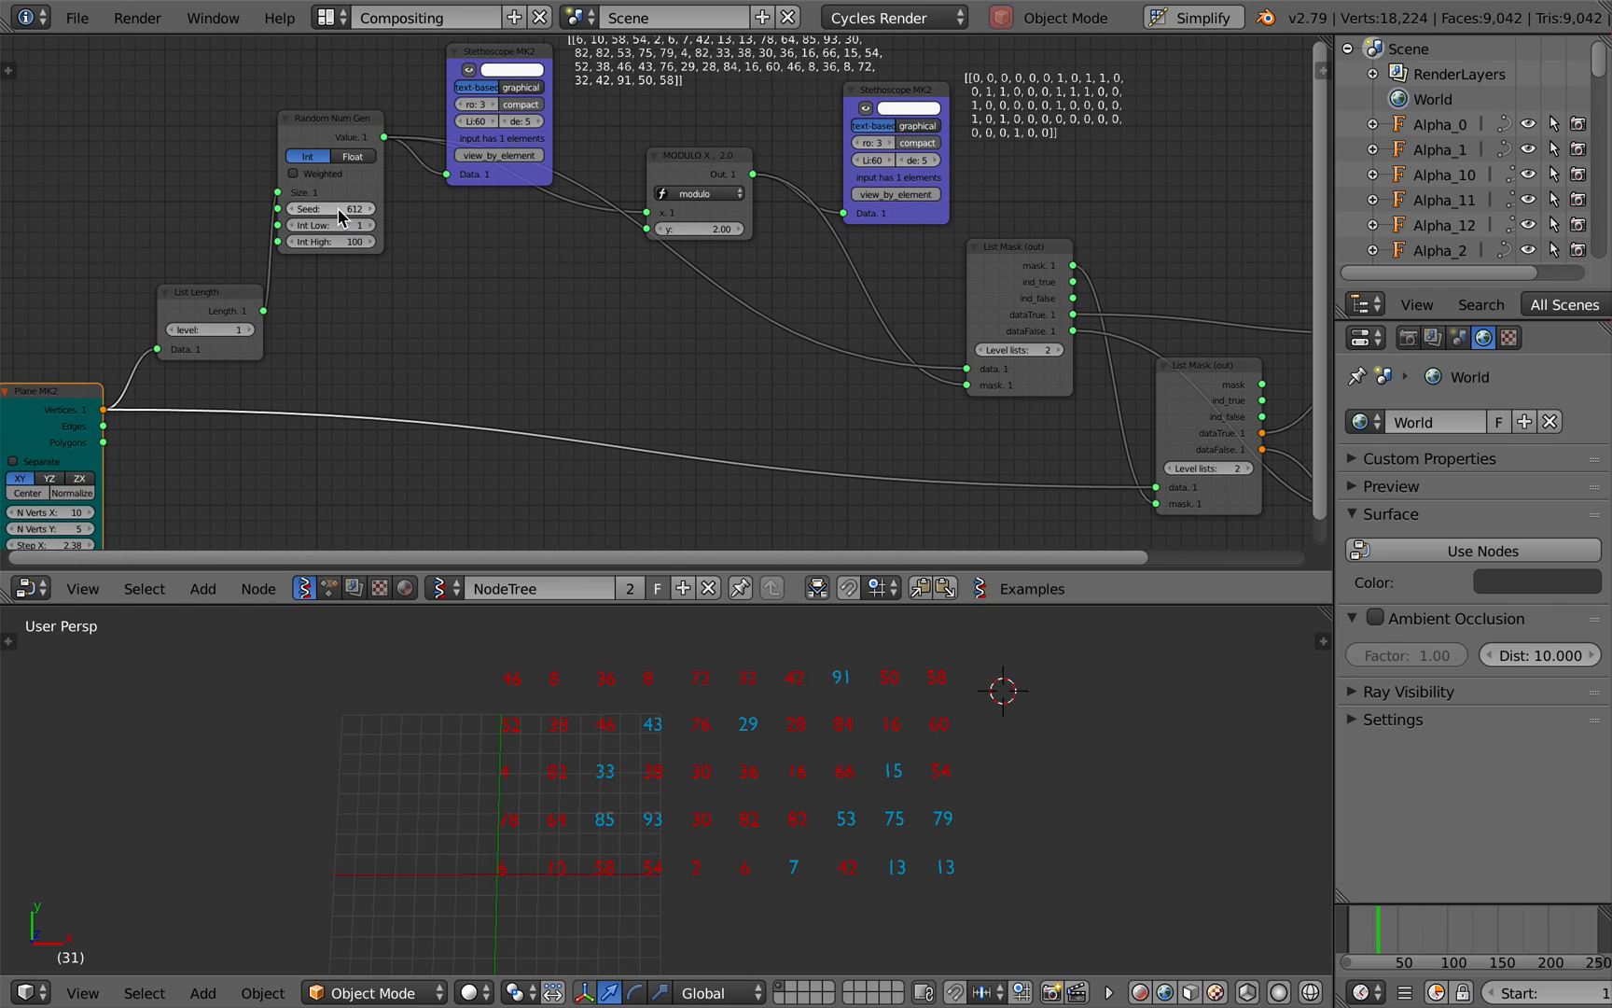
Move Random Num Gen away from List Length and place the modulo node lower, between the two Stethoscope nodes.
scroll(321, 192, up, 1)
drag(321, 114, 353, 114)
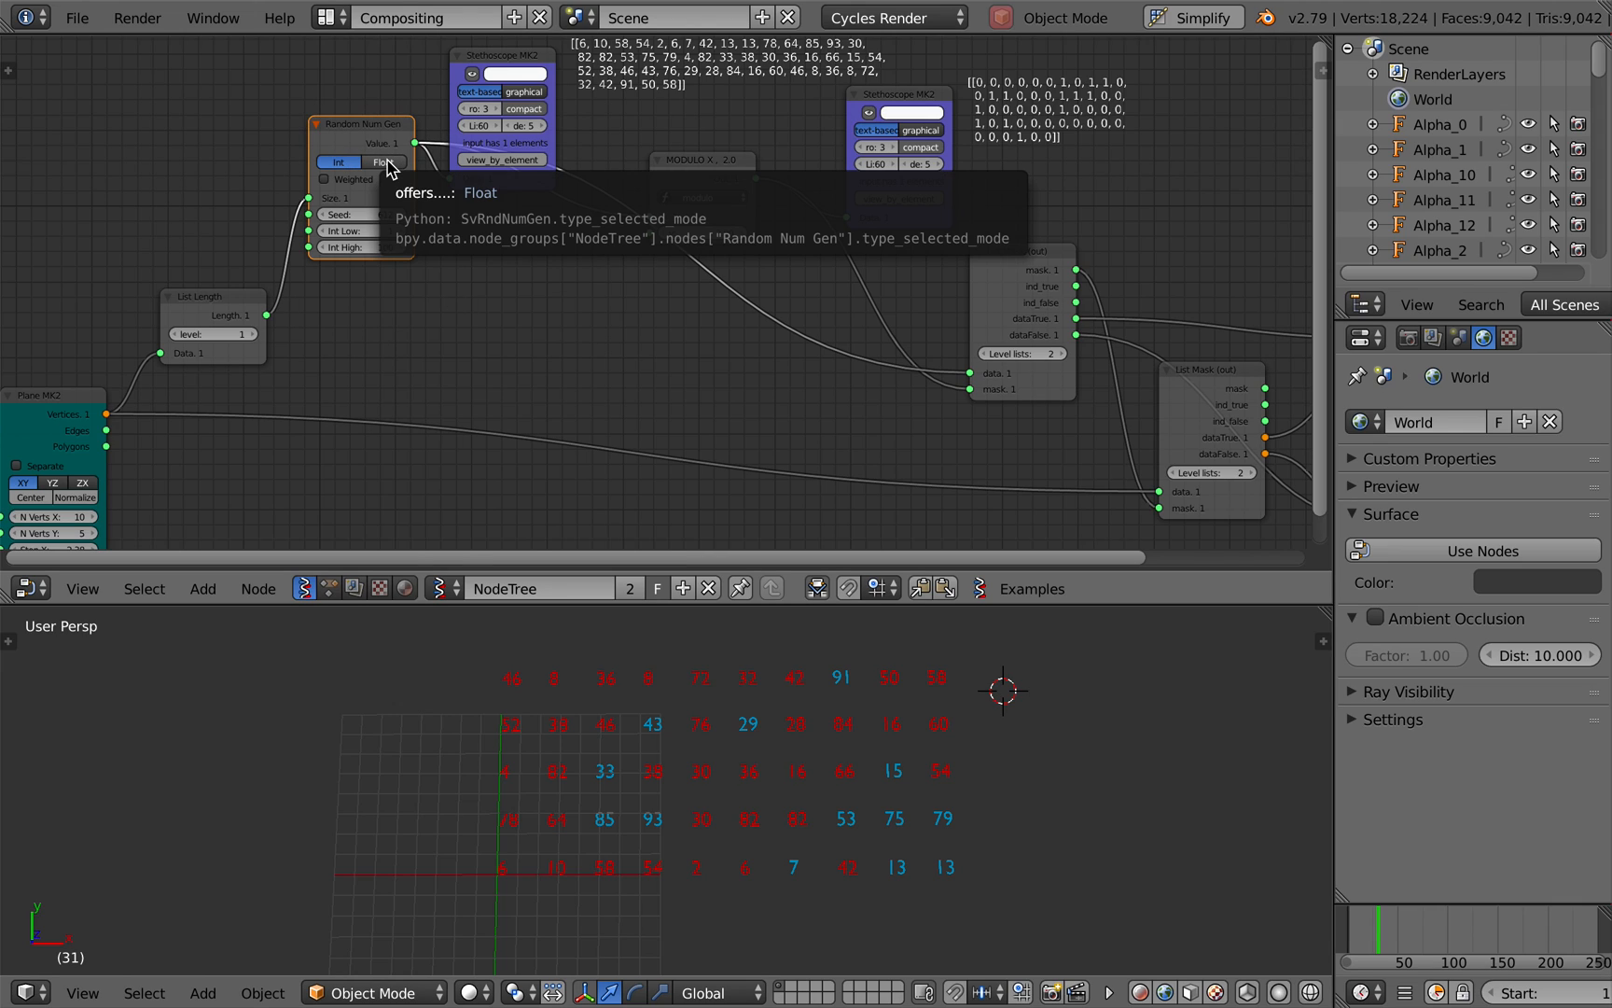
scroll(552, 225, right, 2)
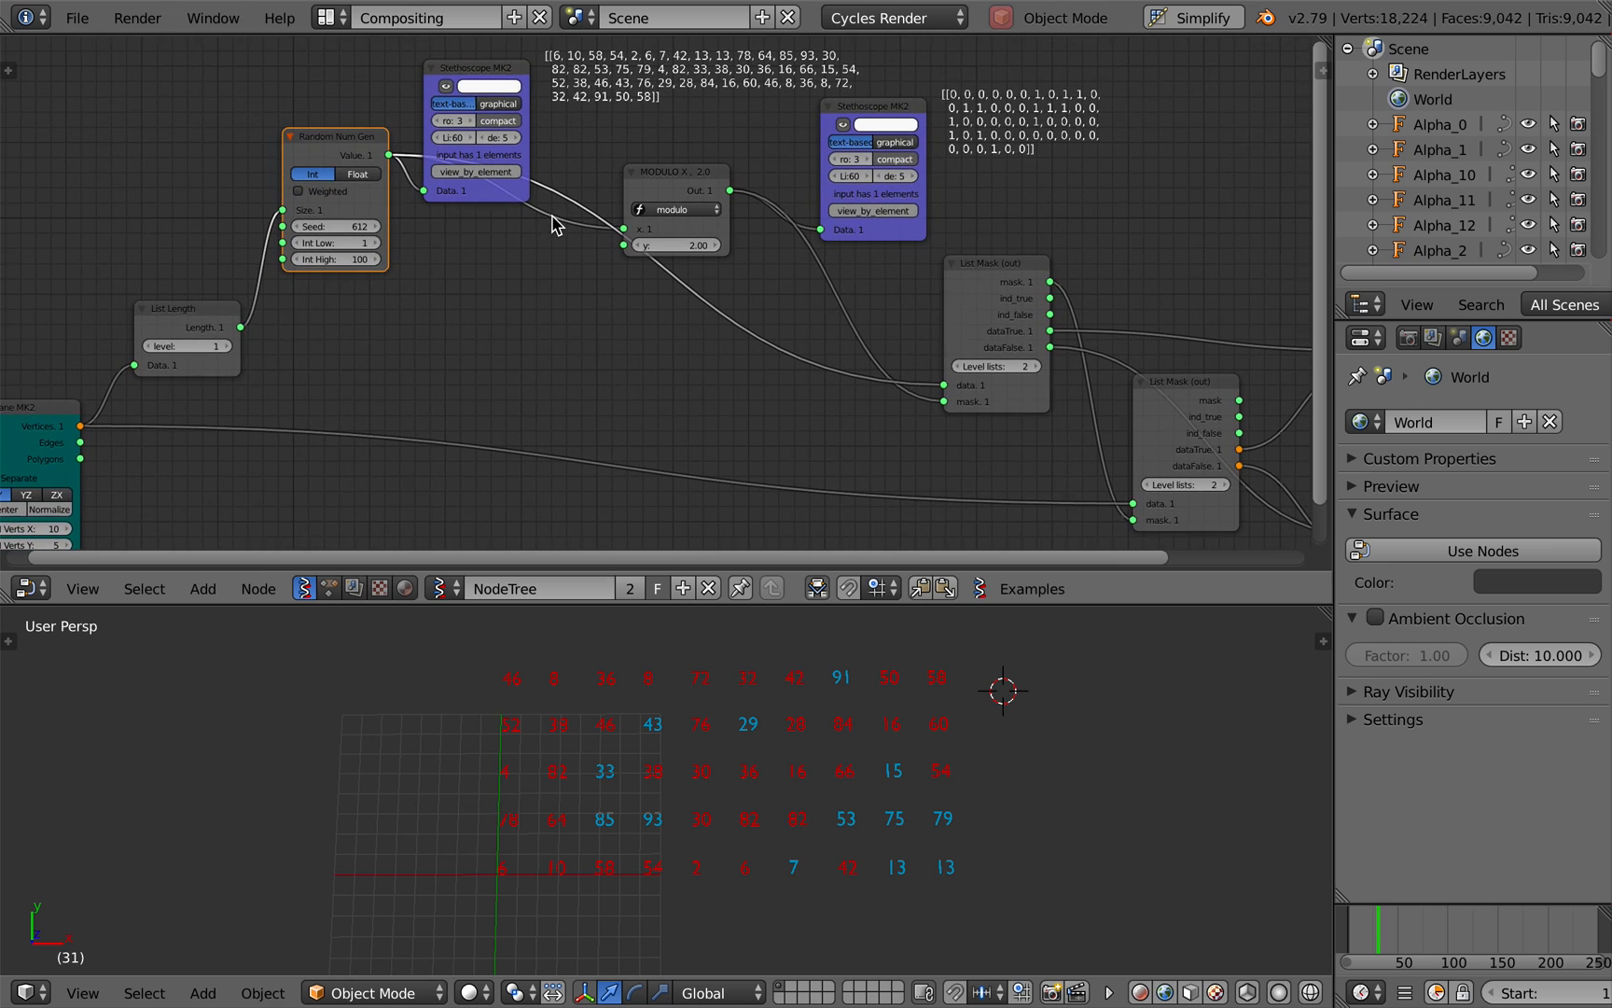
drag(639, 198, 575, 268)
Move the first List Mask node slightly closer to the modulo node.
click(844, 110)
scroll(817, 110, up, 2)
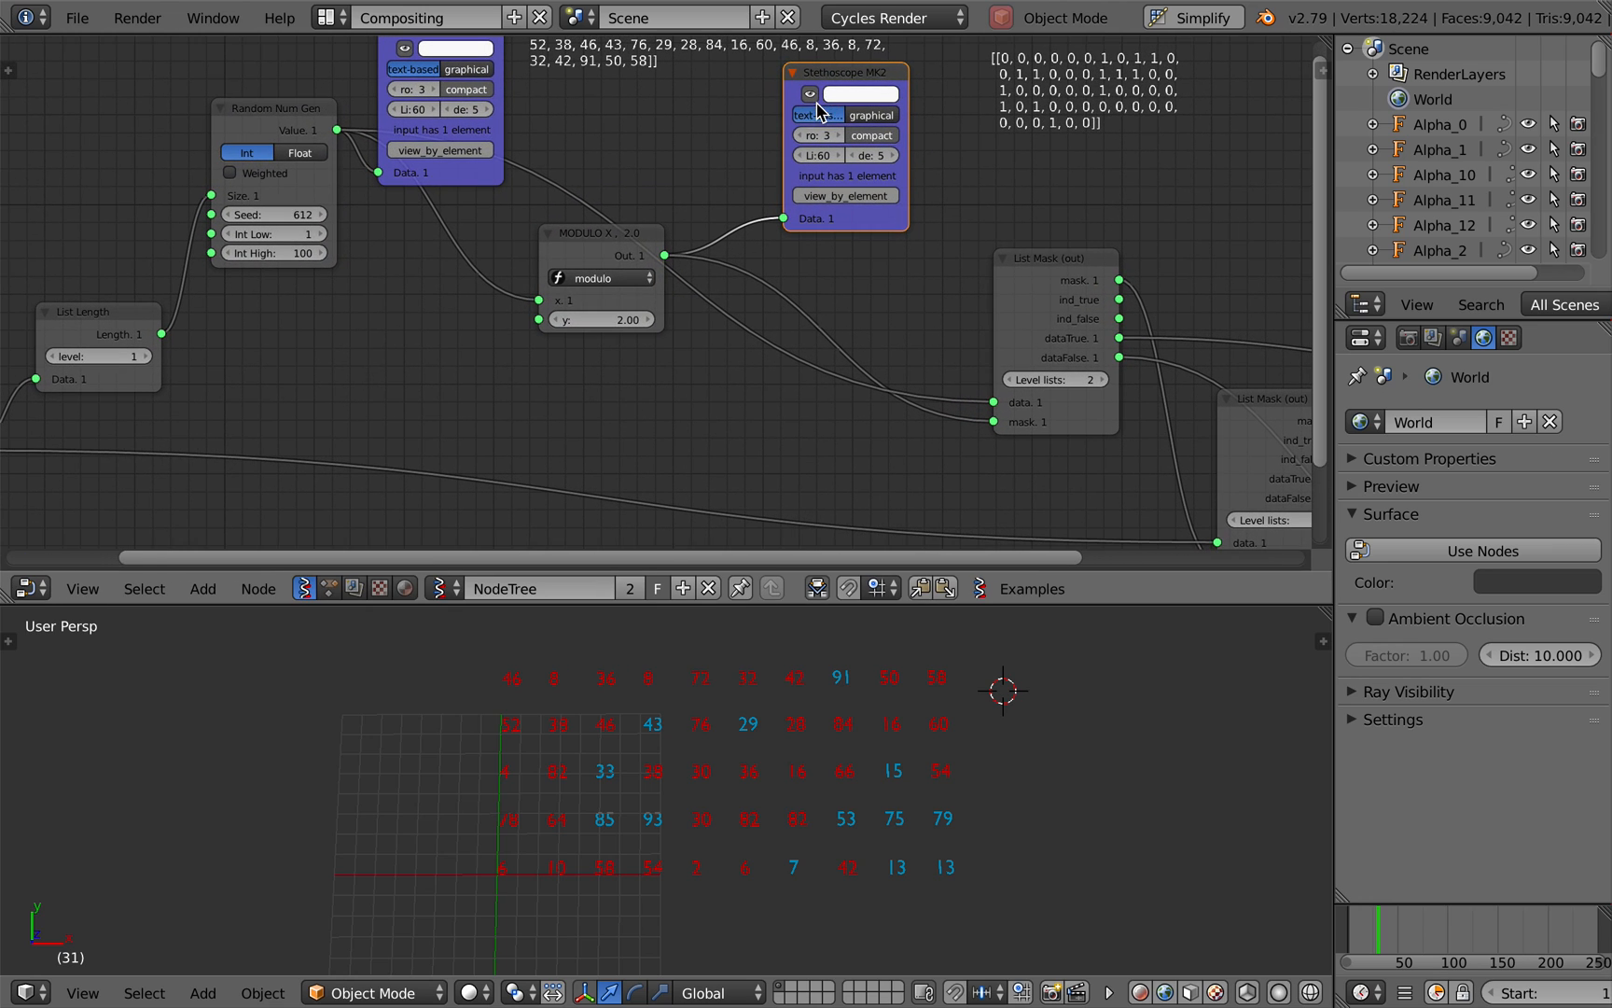
scroll(616, 234, right, 4)
scroll(616, 233, down, 2)
click(528, 210)
scroll(882, 371, right, 4)
scroll(882, 370, down, 1)
click(866, 241)
drag(865, 241, 841, 244)
scroll(842, 245, right, 2)
scroll(842, 244, down, 1)
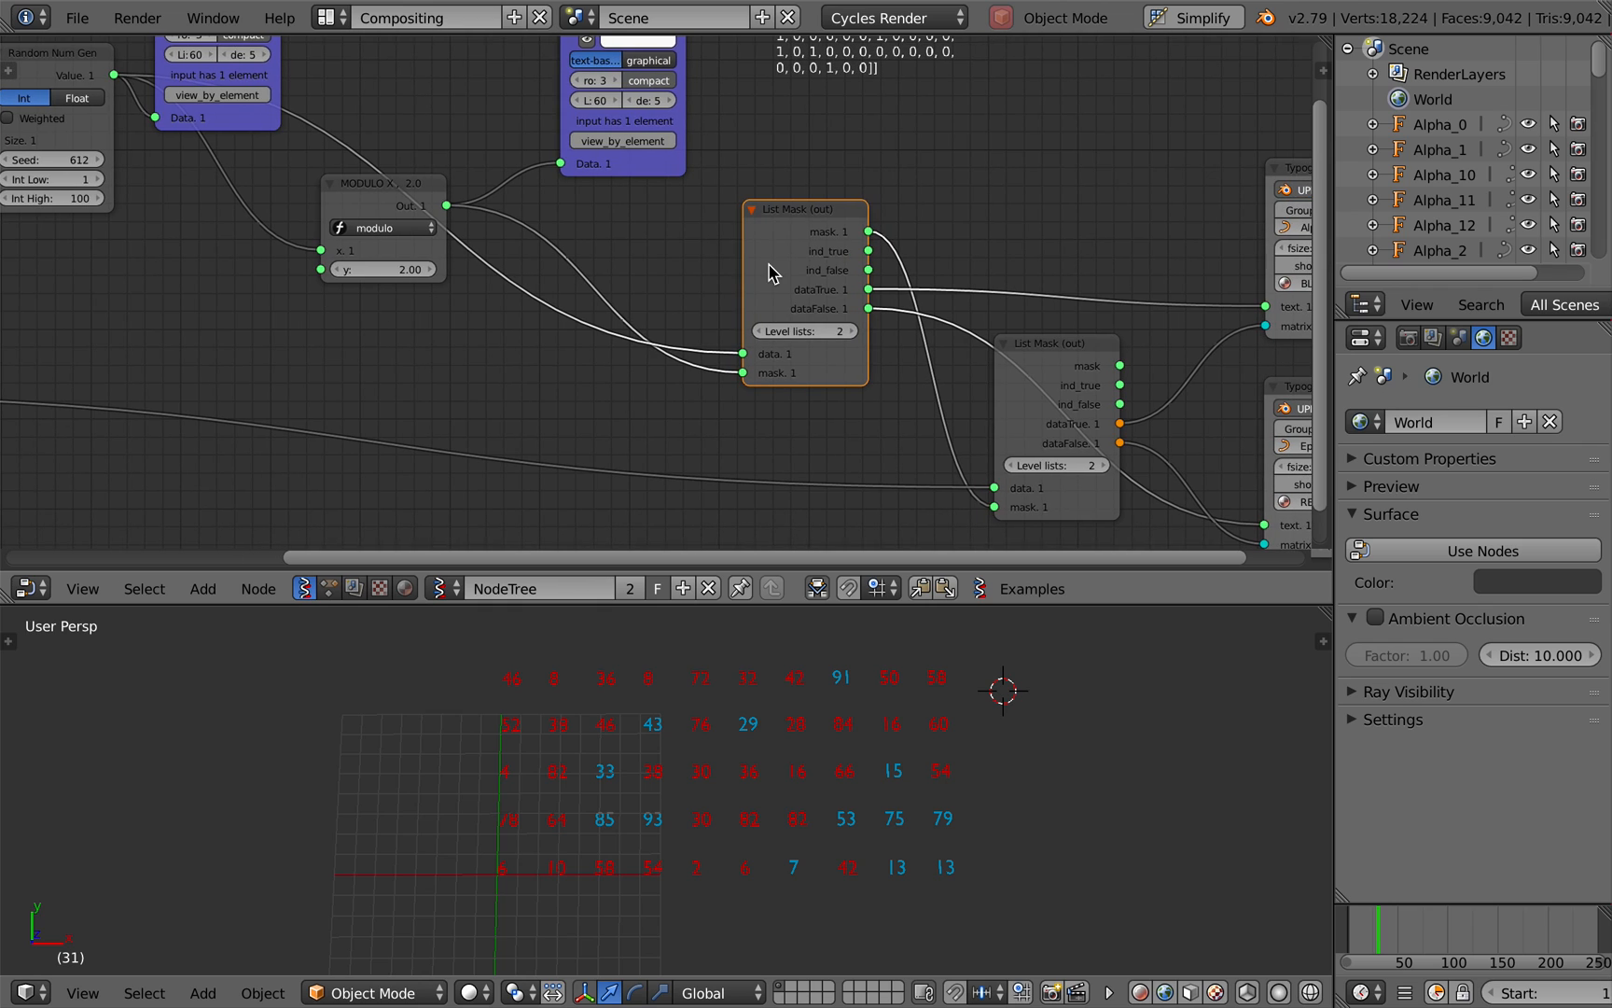
Move the Plane MK2 node slightly farther from List Length, tilt the 3D view and save the file.
scroll(768, 266, left, 1)
scroll(768, 270, down, 1)
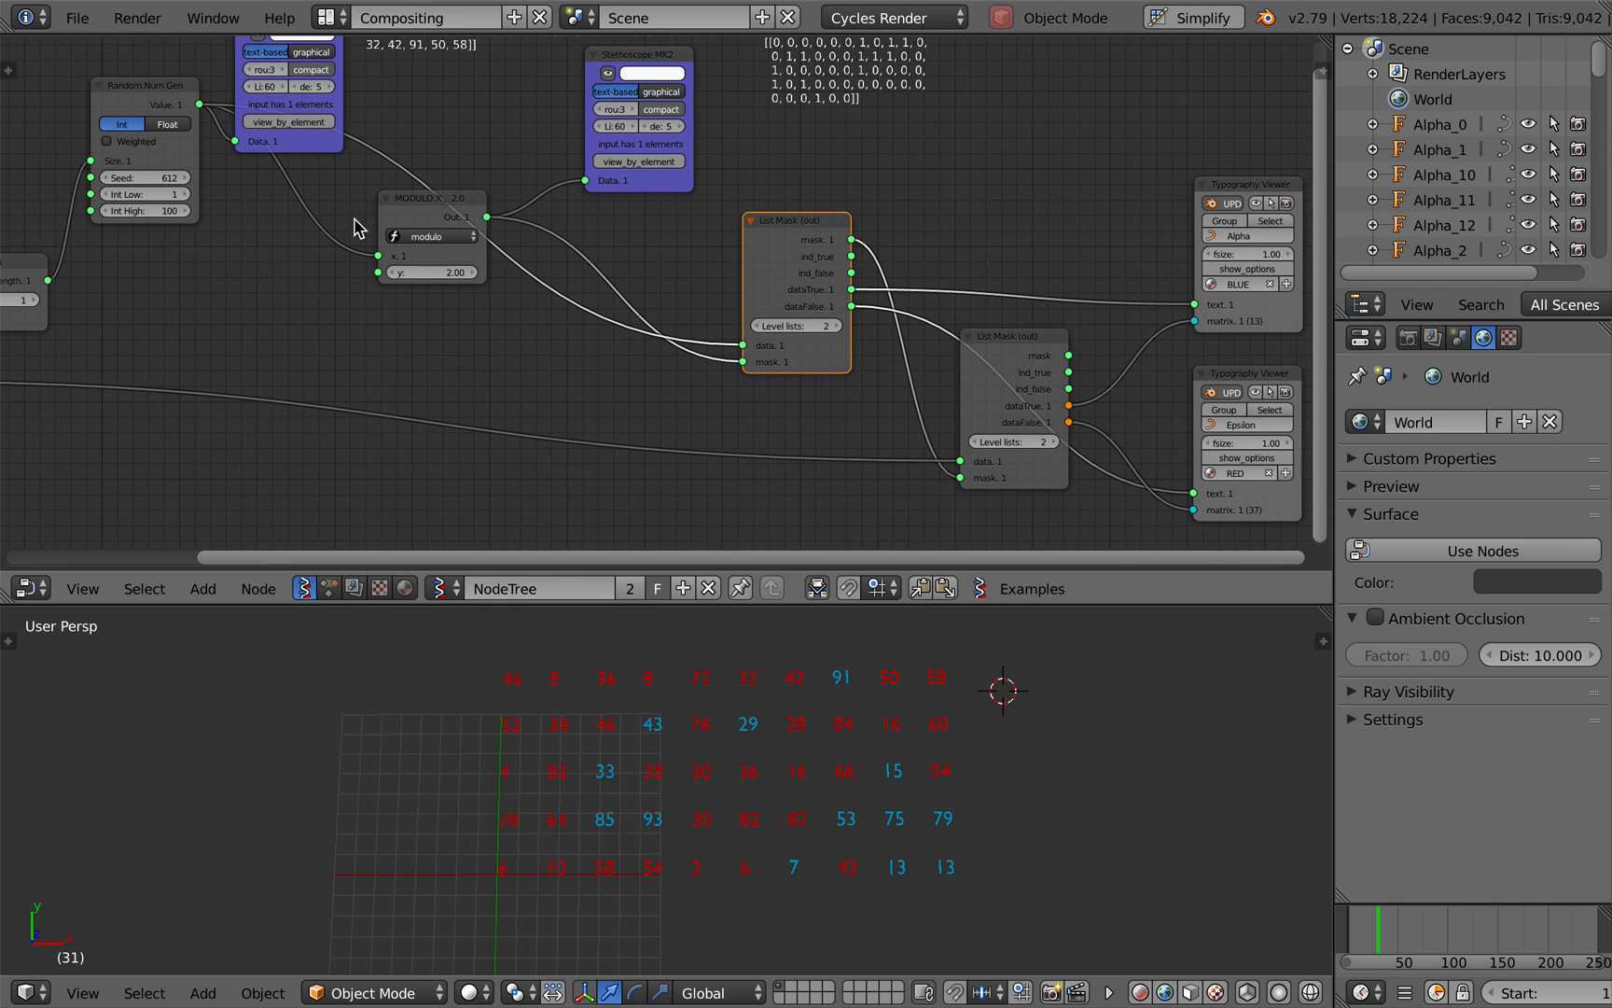
scroll(109, 73, left, 1)
click(191, 98)
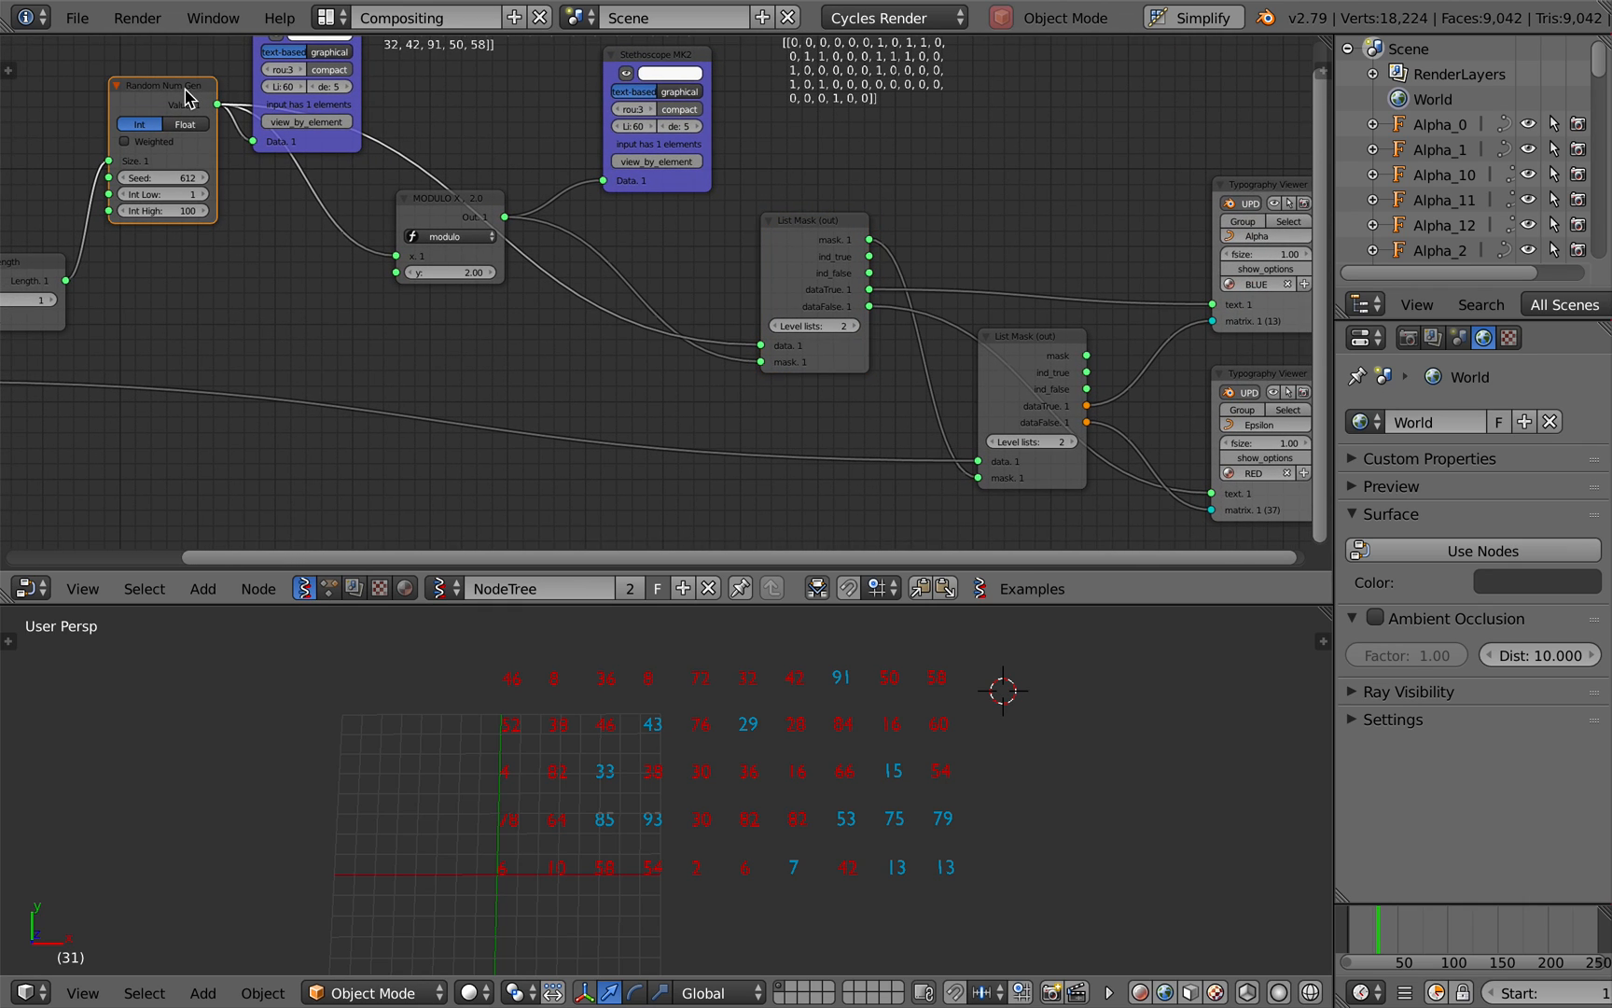
middle_drag(485, 241, 492, 243)
scroll(491, 245, left, 5)
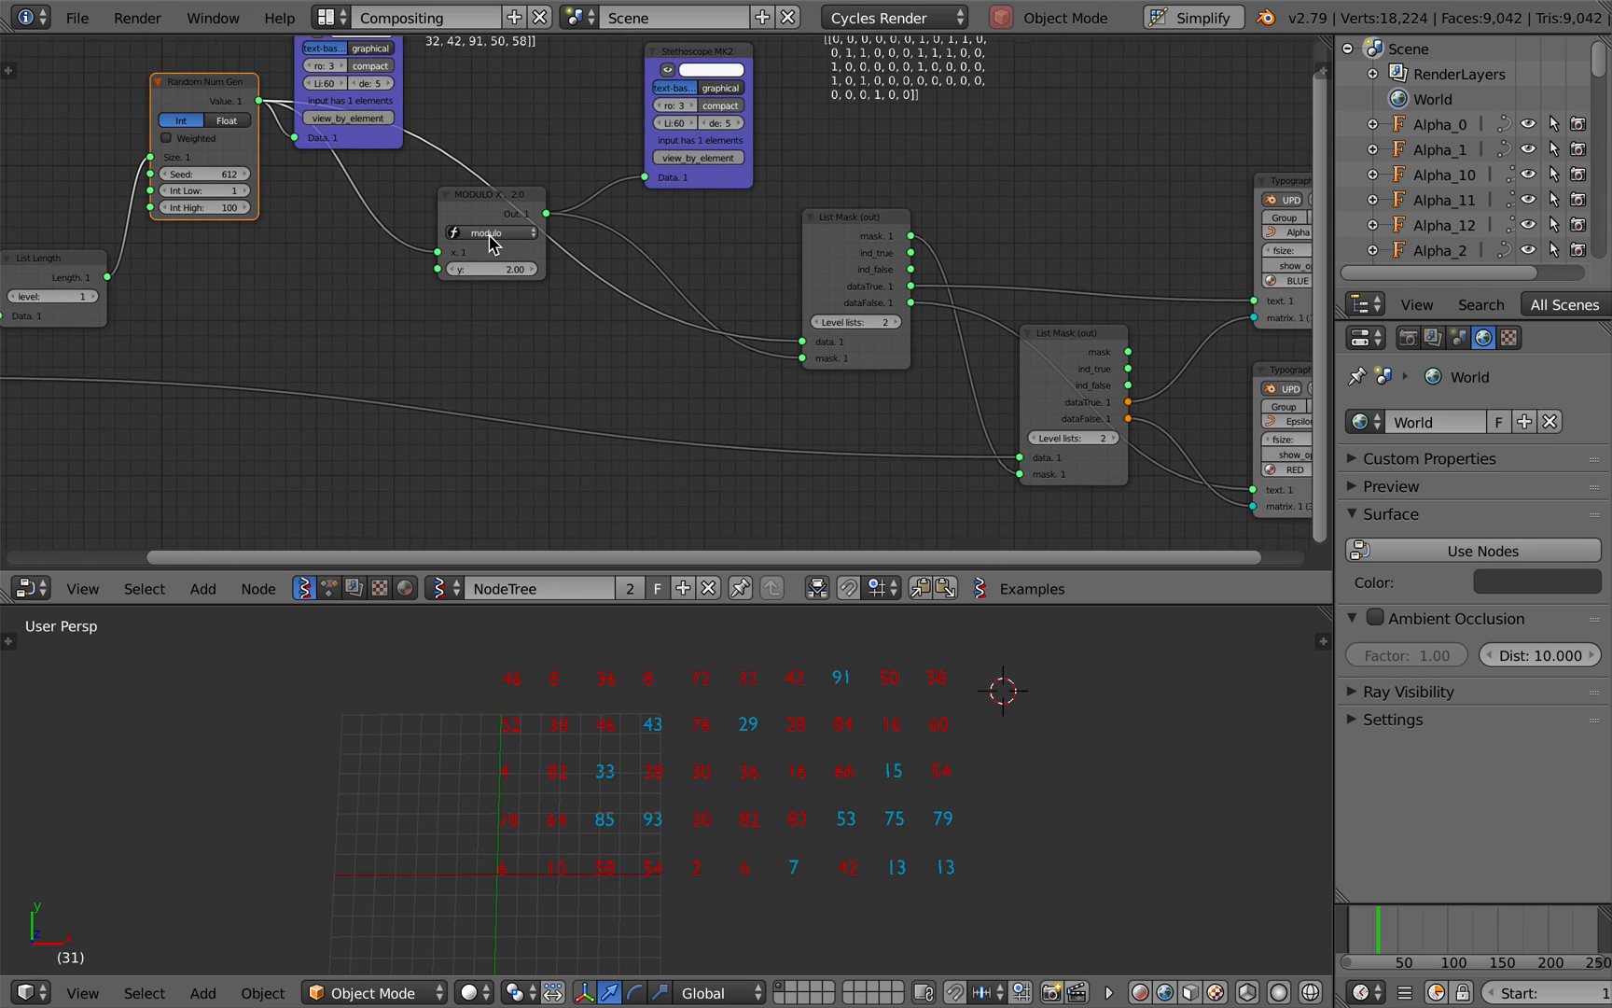
drag(130, 357, 113, 360)
middle_drag(598, 712, 597, 717)
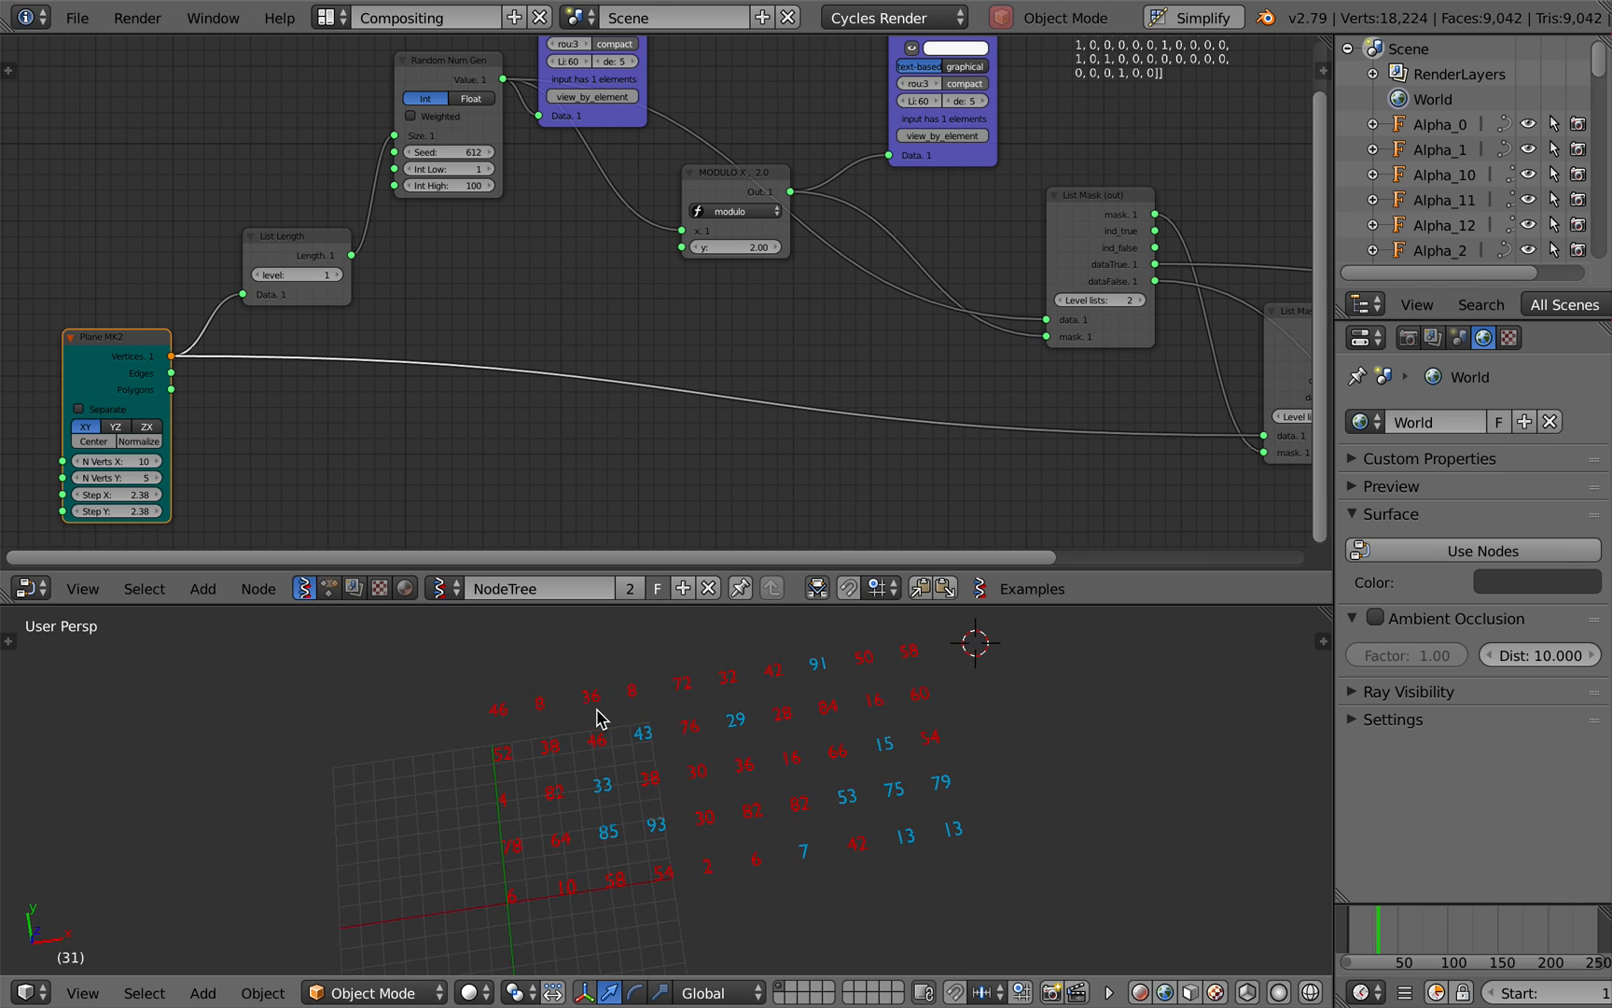
key(ctrl+s)
ctrl+scroll(877, 322, right, 5)
key(ctrl+s)
key(Return)
Move the RED and BLUE Typography Viewers farther from the second List Mask to make room between them, saving the file.
ctrl+scroll(763, 342, right, 5)
ctrl+scroll(764, 341, right, 6)
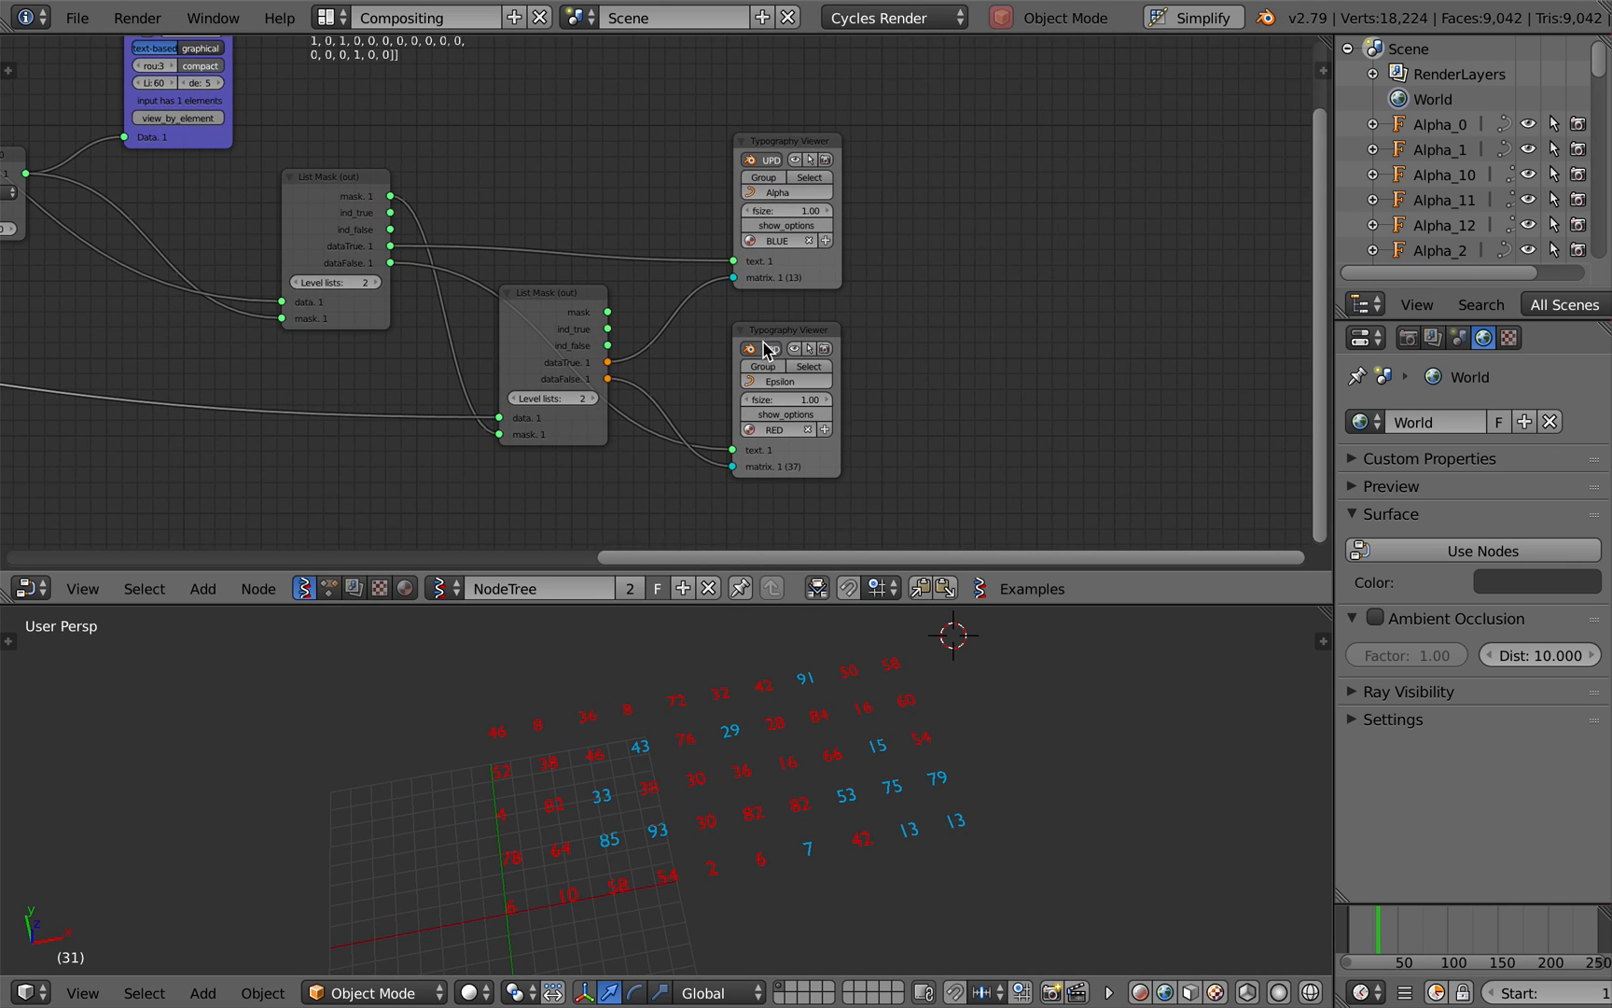
drag(765, 347, 902, 354)
drag(946, 466, 971, 465)
key(ctrl+s)
key(Return)
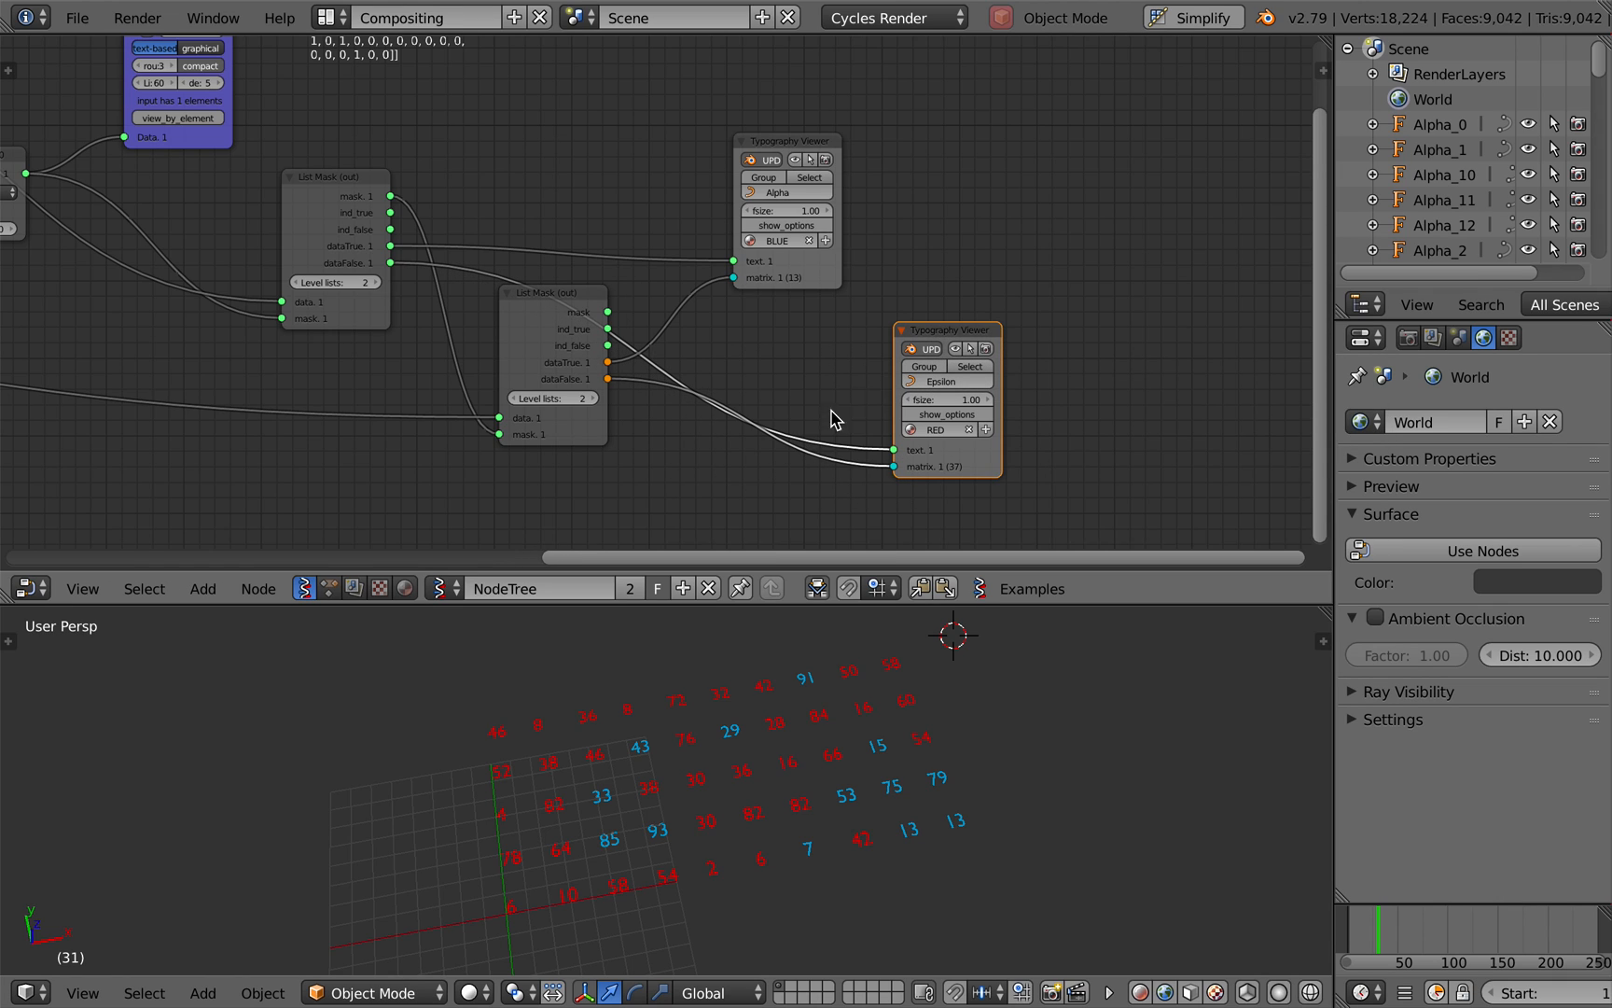
drag(818, 261, 912, 217)
key(ctrl+s)
key(Return)
Insert a Matrix Multiply node into the BLUE viewer's matrix link and connect a new Matrix in node to its B input.
key(shift+a)
click(721, 302)
text(matrix)
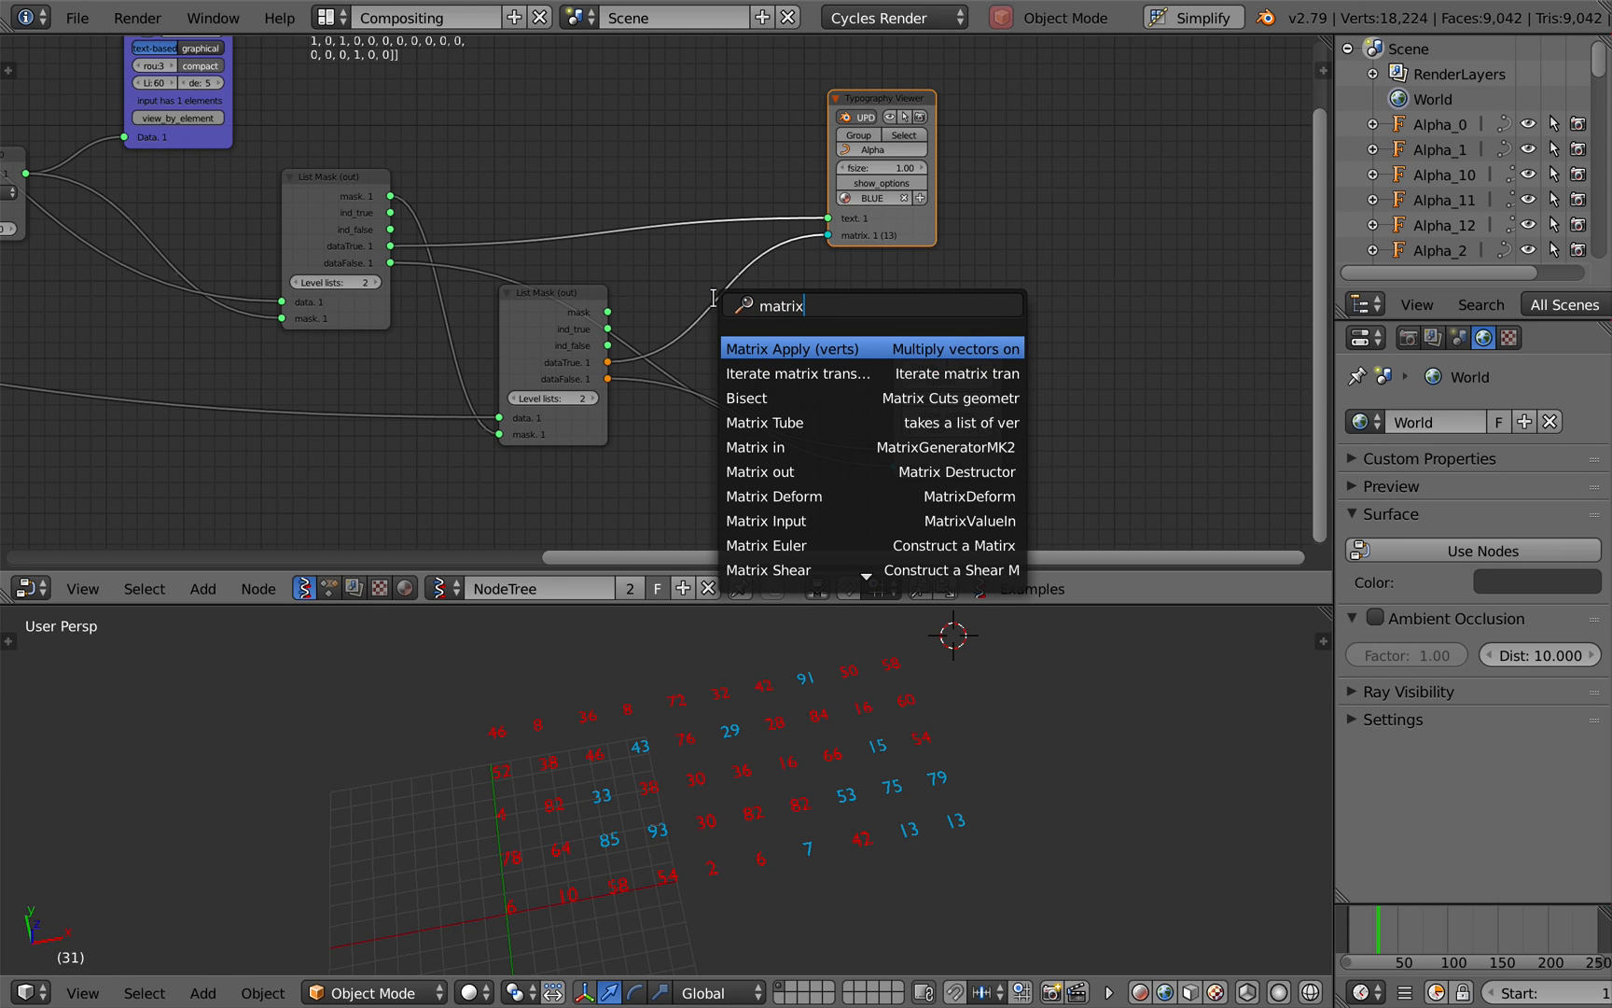
text( mat)
key(Return)
click(725, 285)
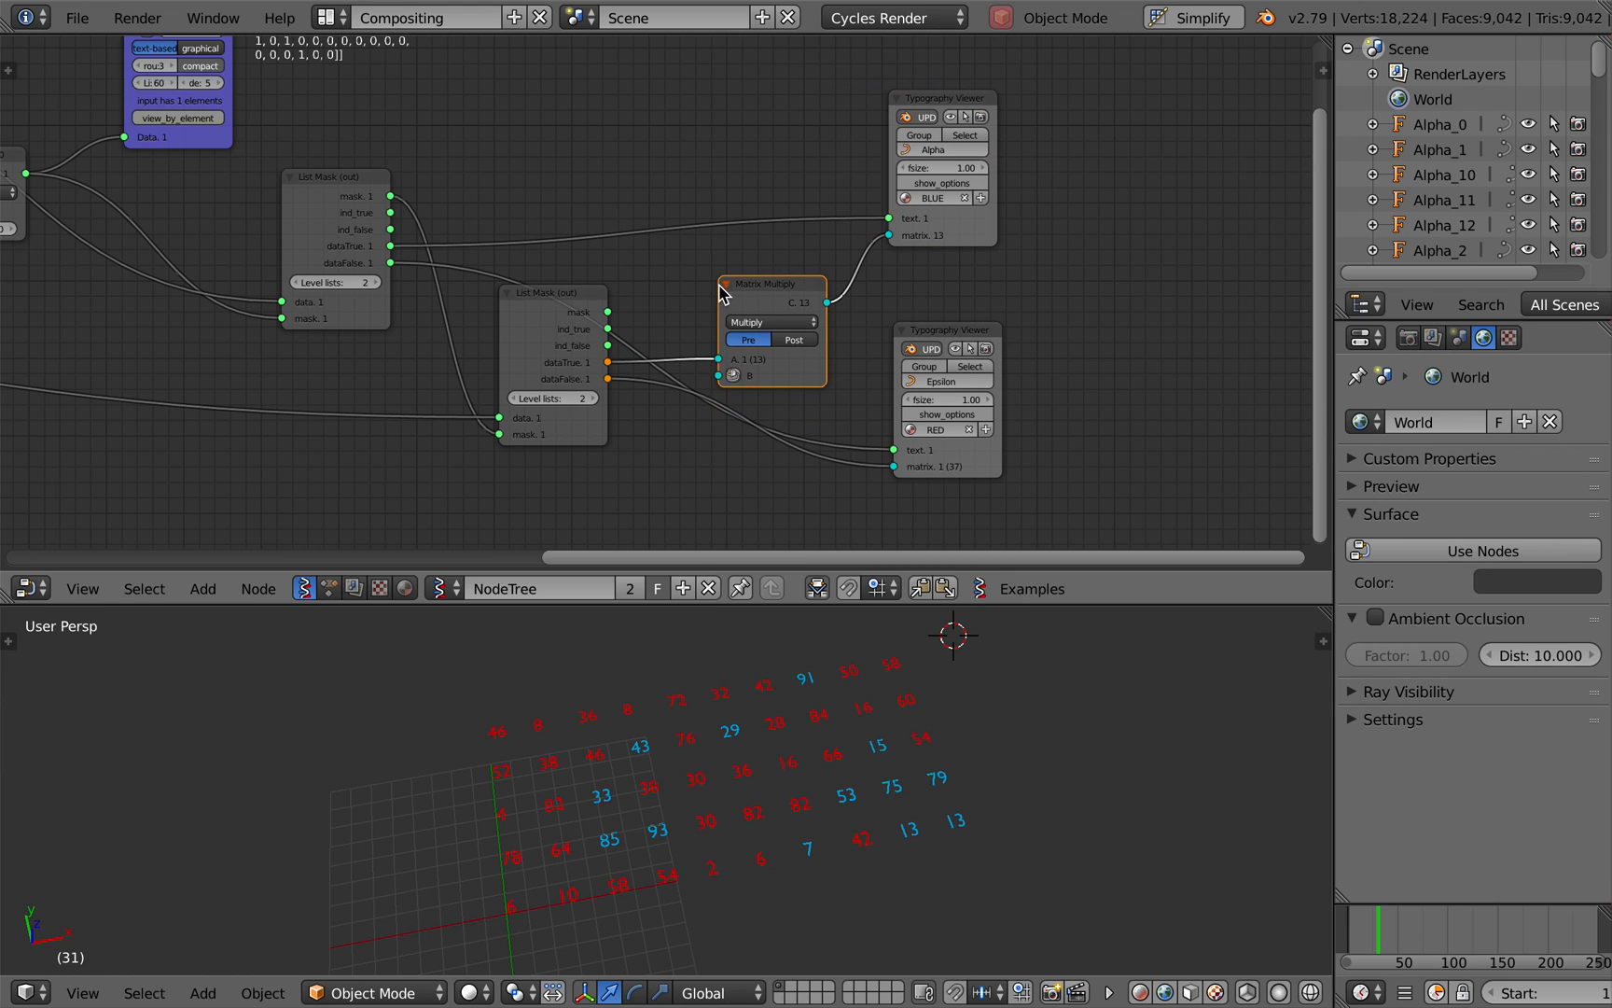
click(733, 375)
click(651, 476)
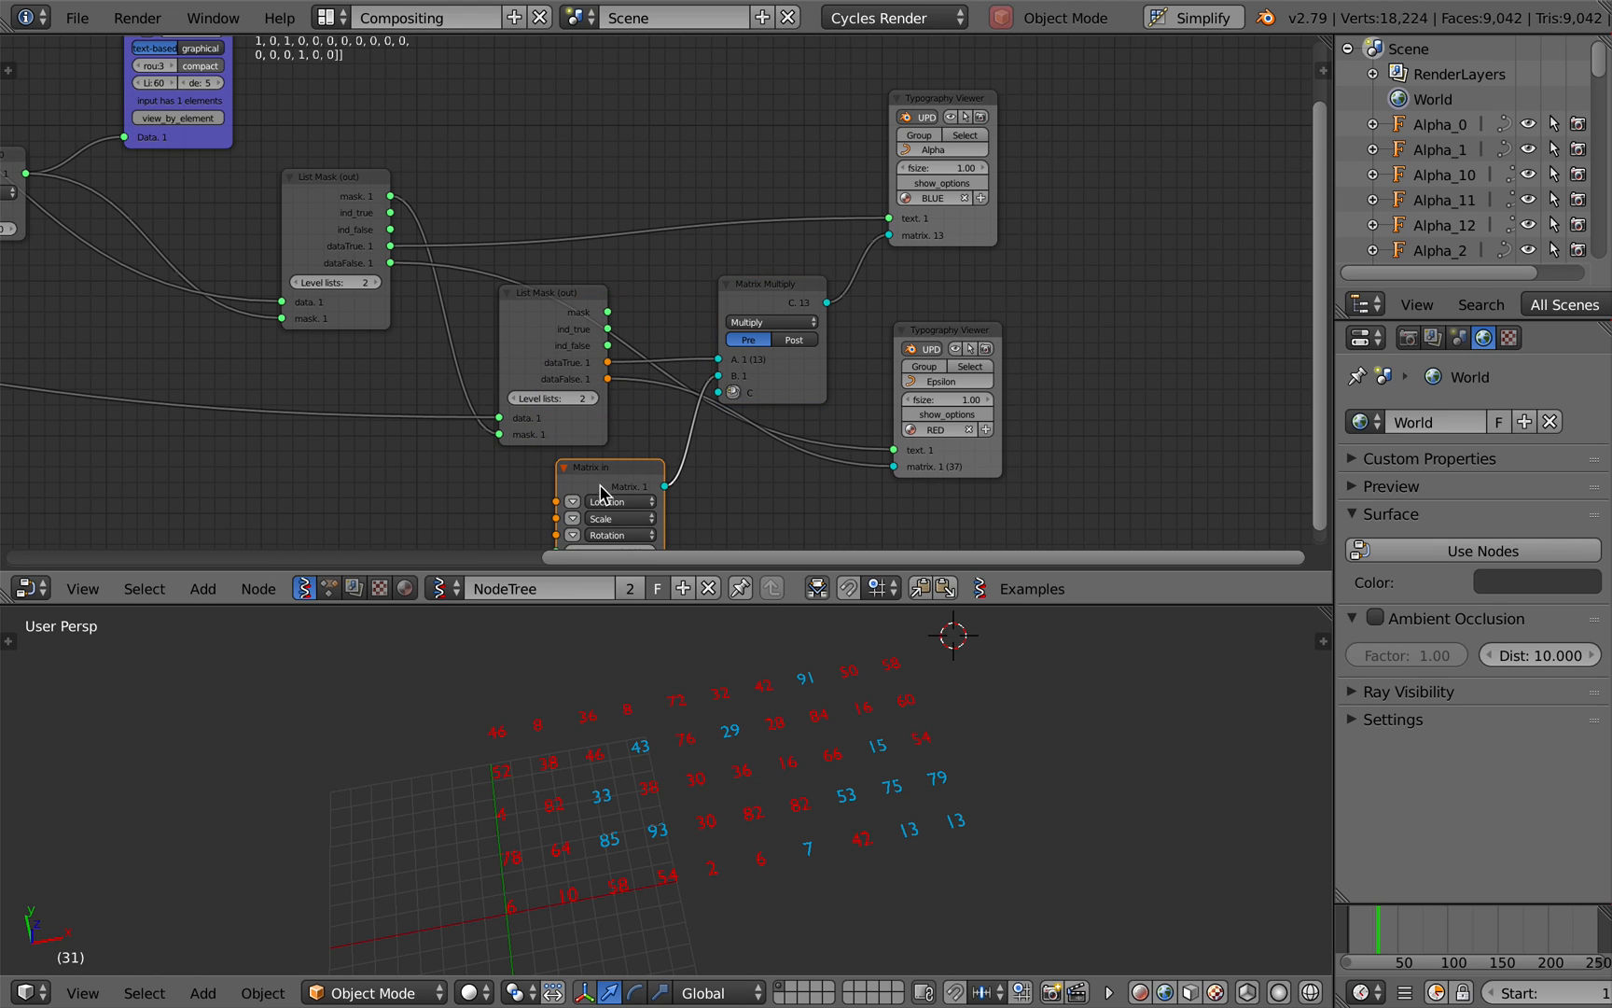
Expand the Matrix in node's Location and set its Z value to 4.500 to raise the odd numbers.
shift+scroll(575, 512, down, 2)
drag(618, 506, 710, 506)
middle_drag(779, 808, 782, 779)
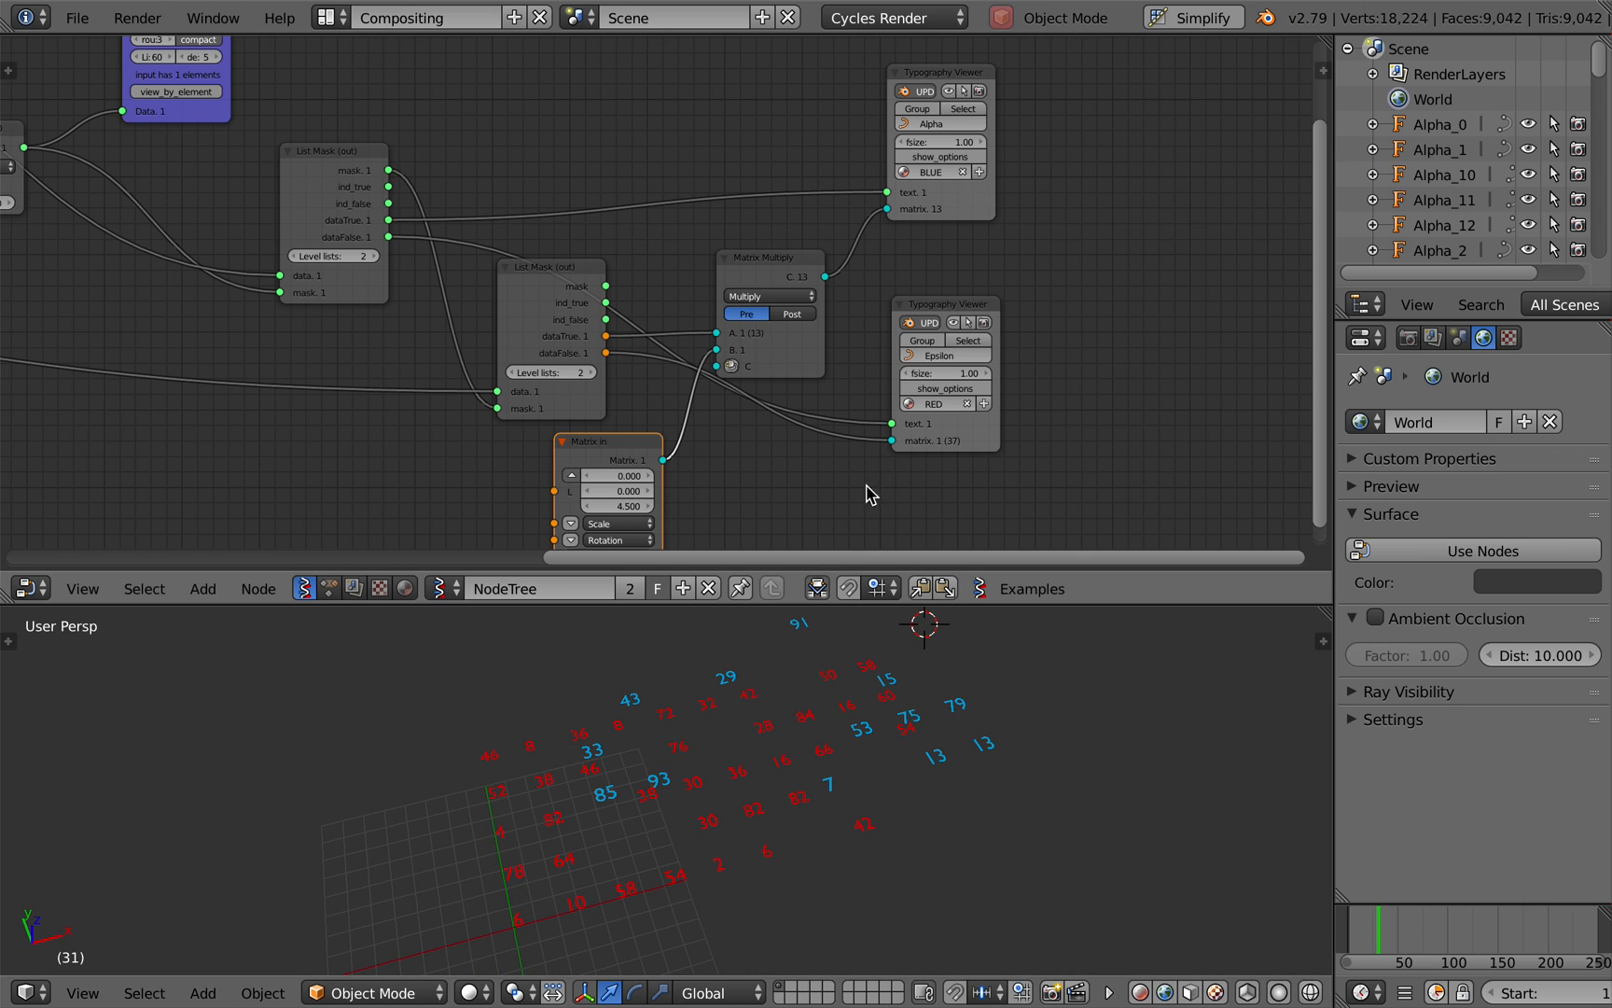
middle_drag(775, 691, 764, 718)
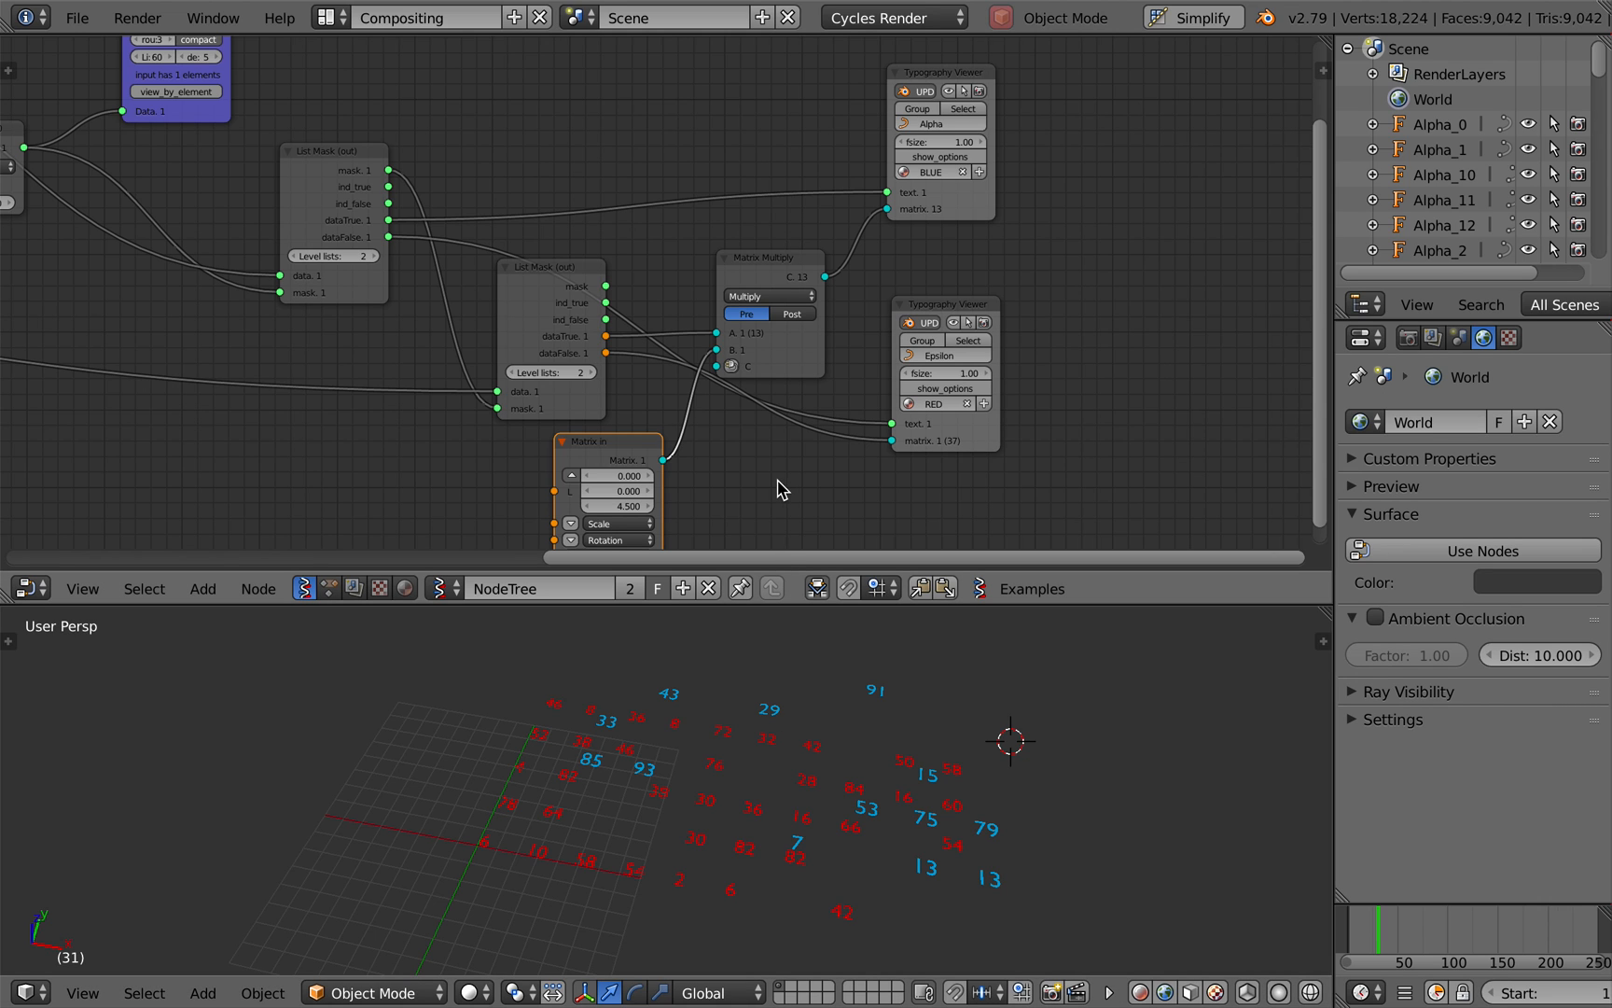
Examine the node chain from Plane MK2 and Random Num Gen through modulo and the List Masks to the Typography Viewers.
scroll(737, 408, left, 10)
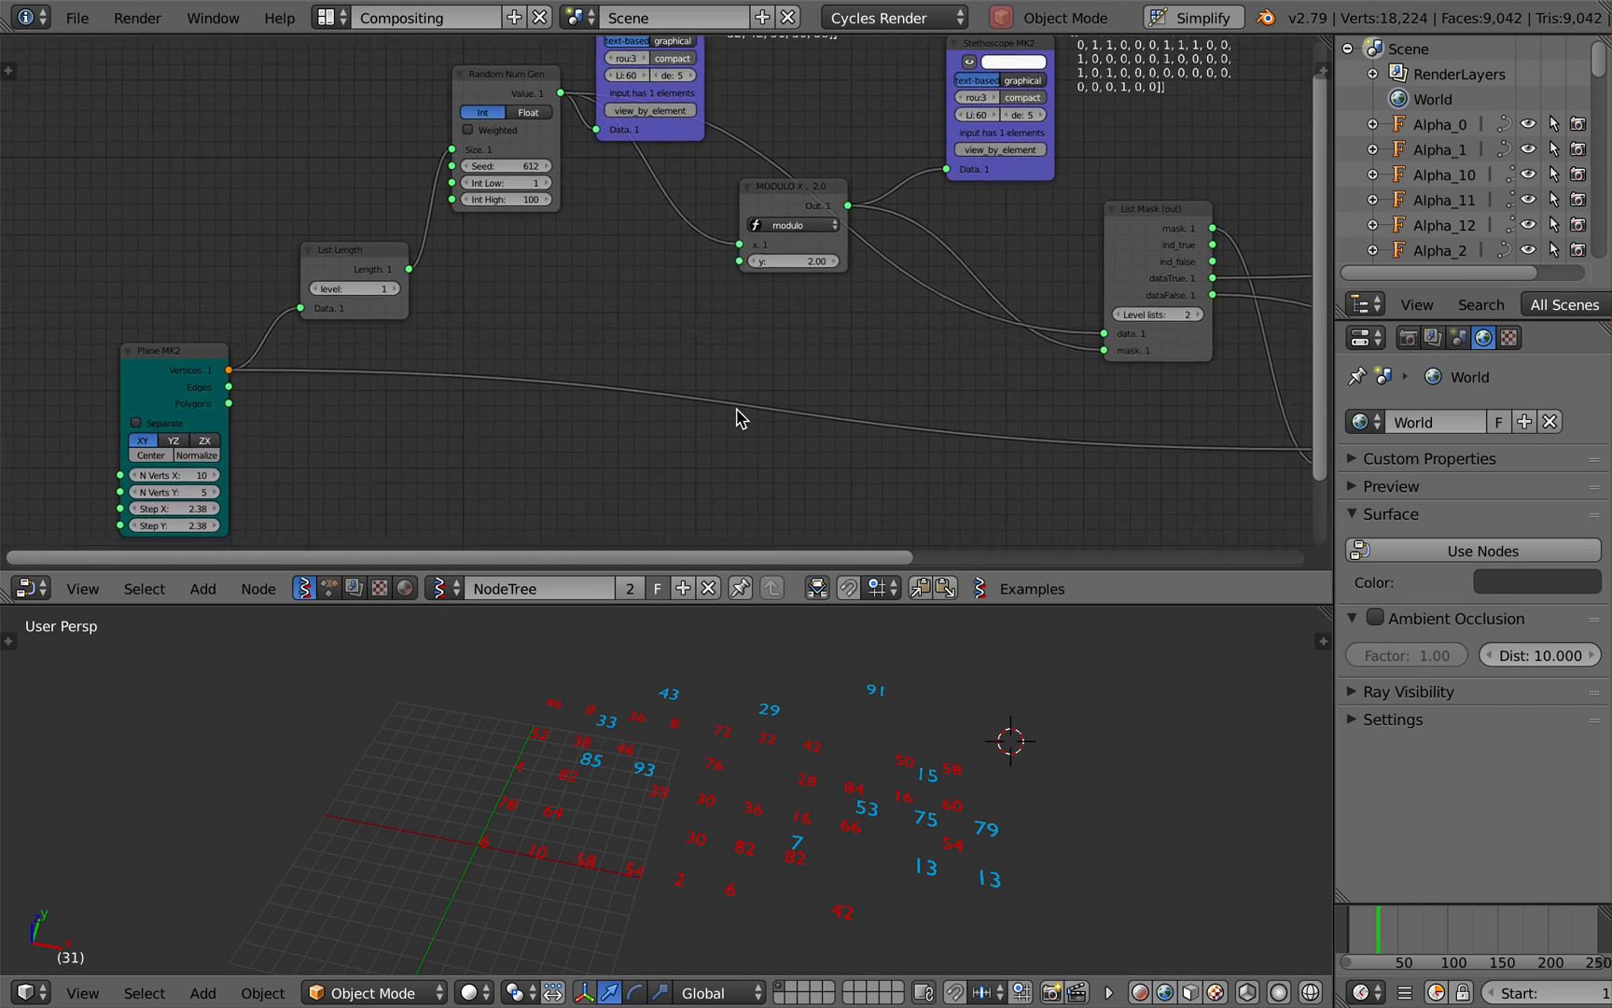
scroll(737, 408, up, 1)
scroll(690, 244, up, 2)
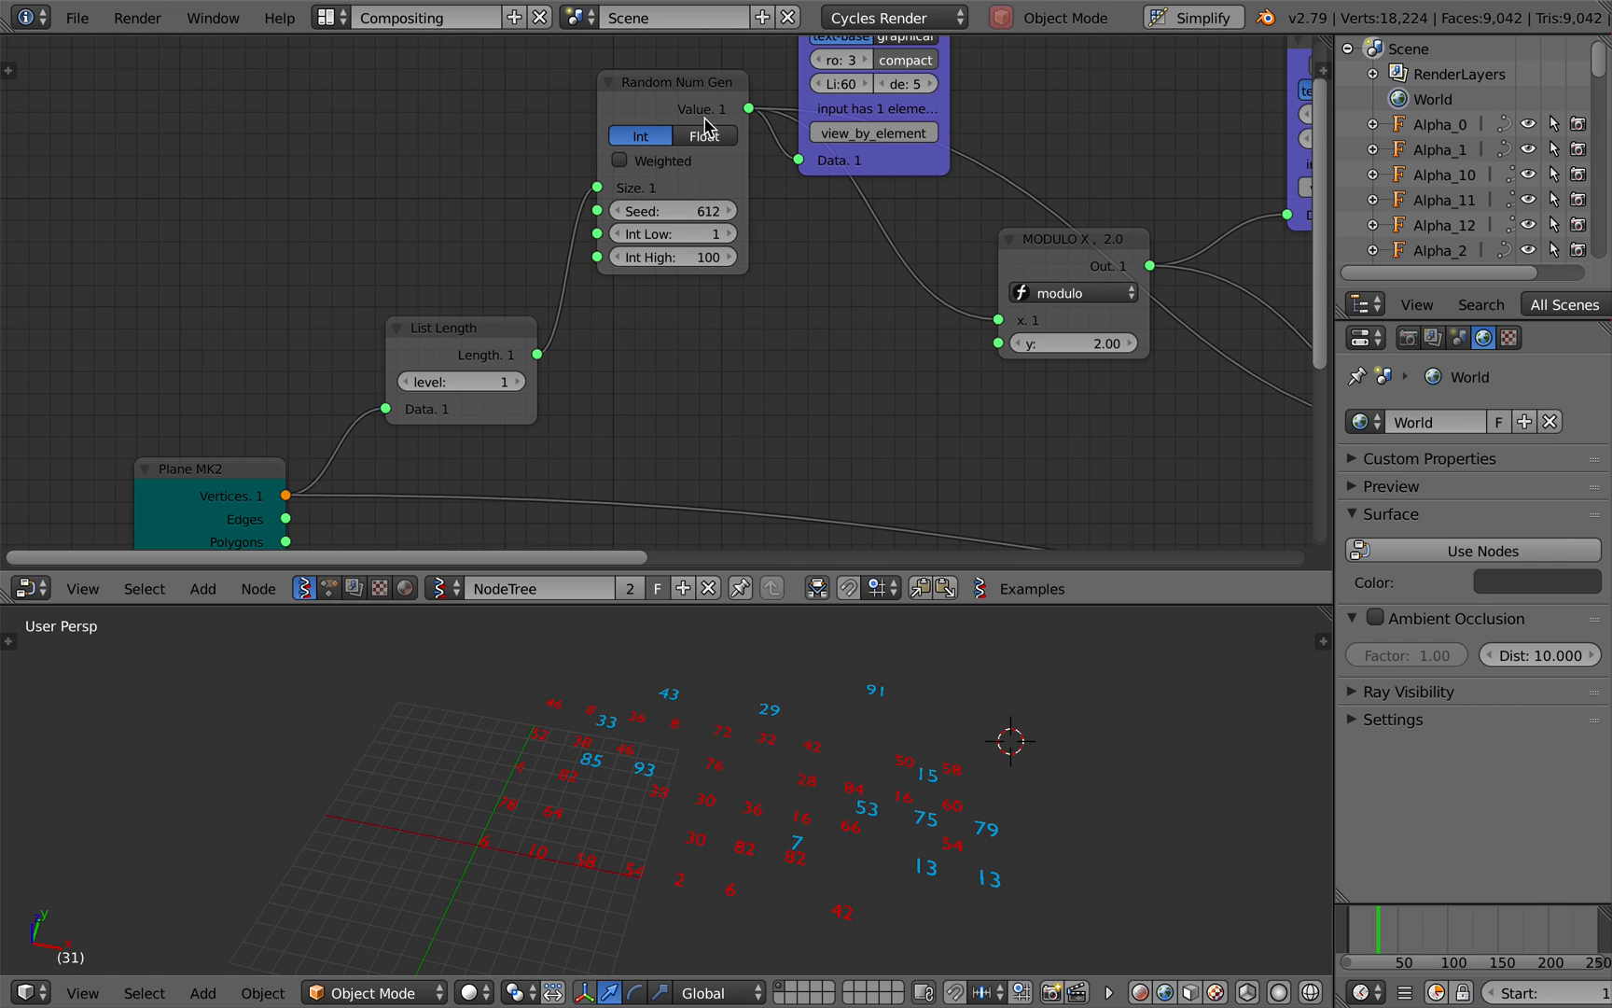
scroll(808, 363, down, 2)
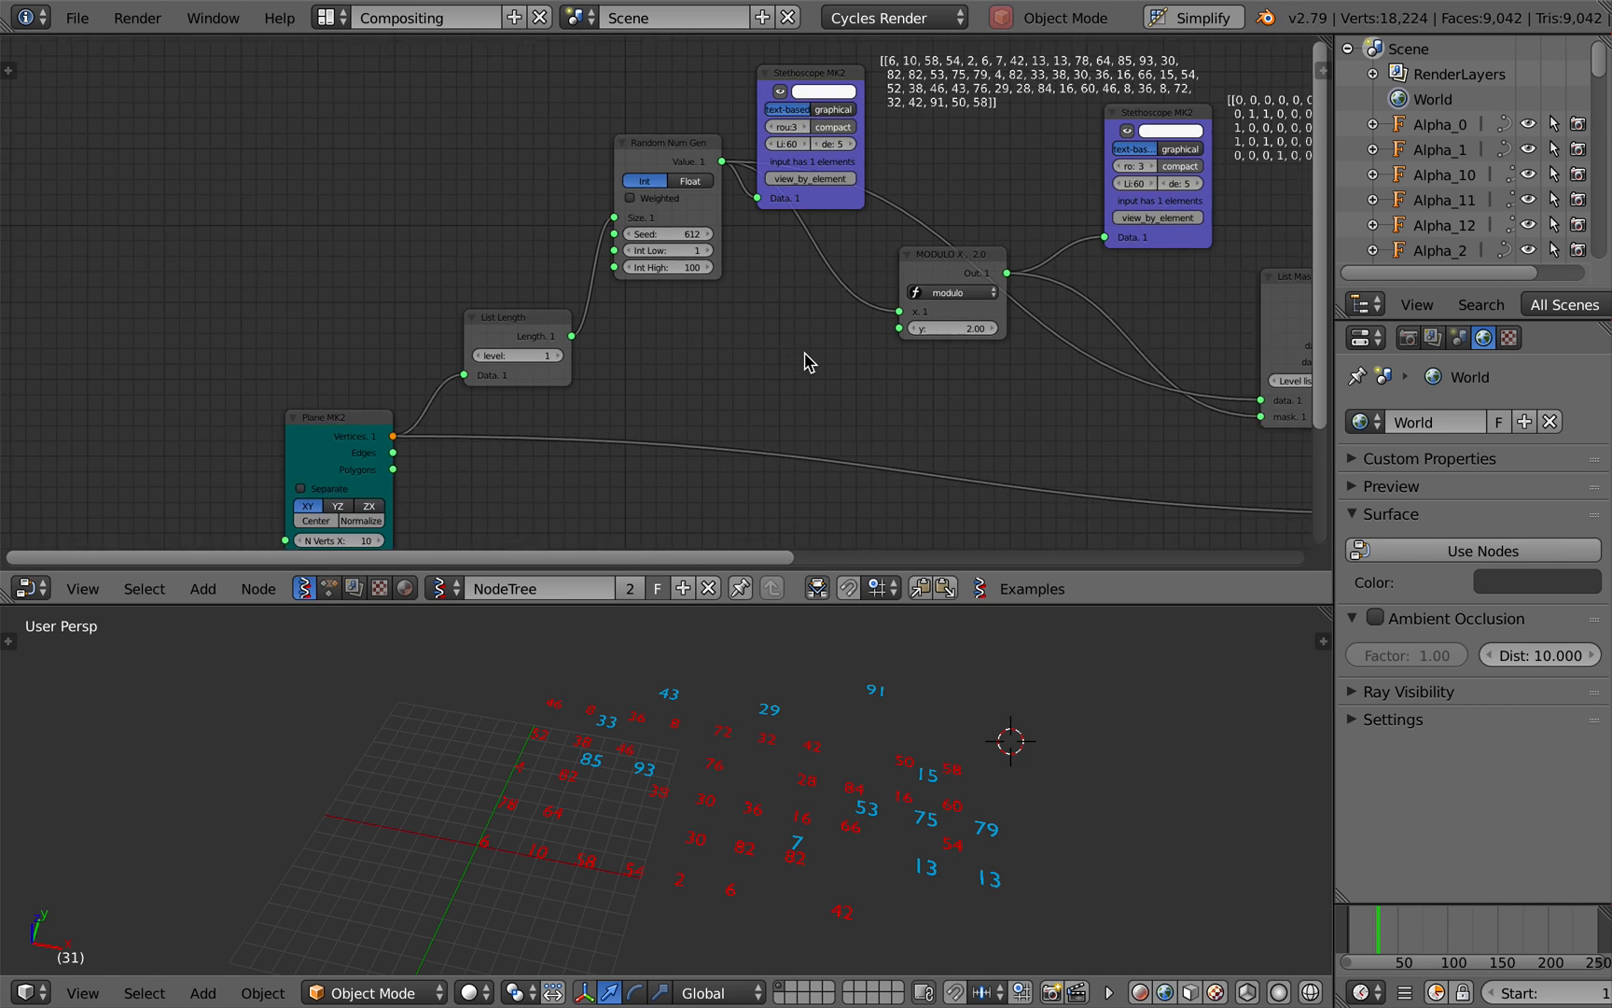
ctrl+scroll(808, 363, right, 6)
ctrl+scroll(812, 359, right, 2)
shift+scroll(816, 350, down, 1)
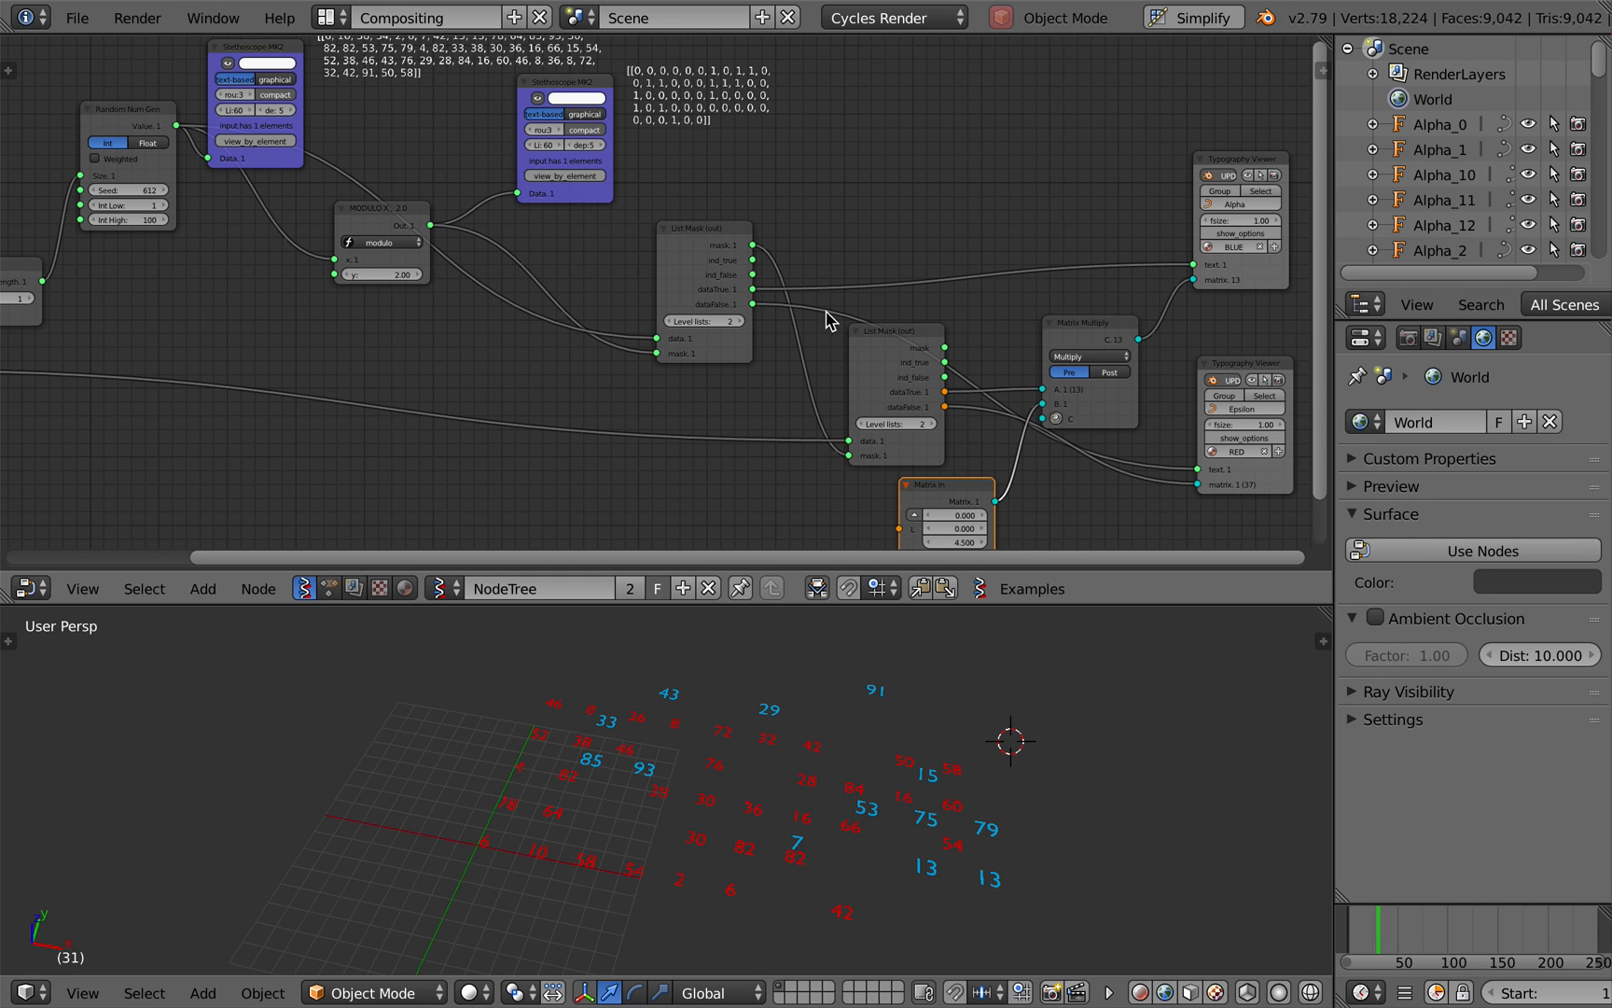
ctrl+scroll(859, 323, right, 1)
shift+scroll(860, 324, down, 1)
ctrl+scroll(860, 322, right, 1)
shift+scroll(861, 321, up, 5)
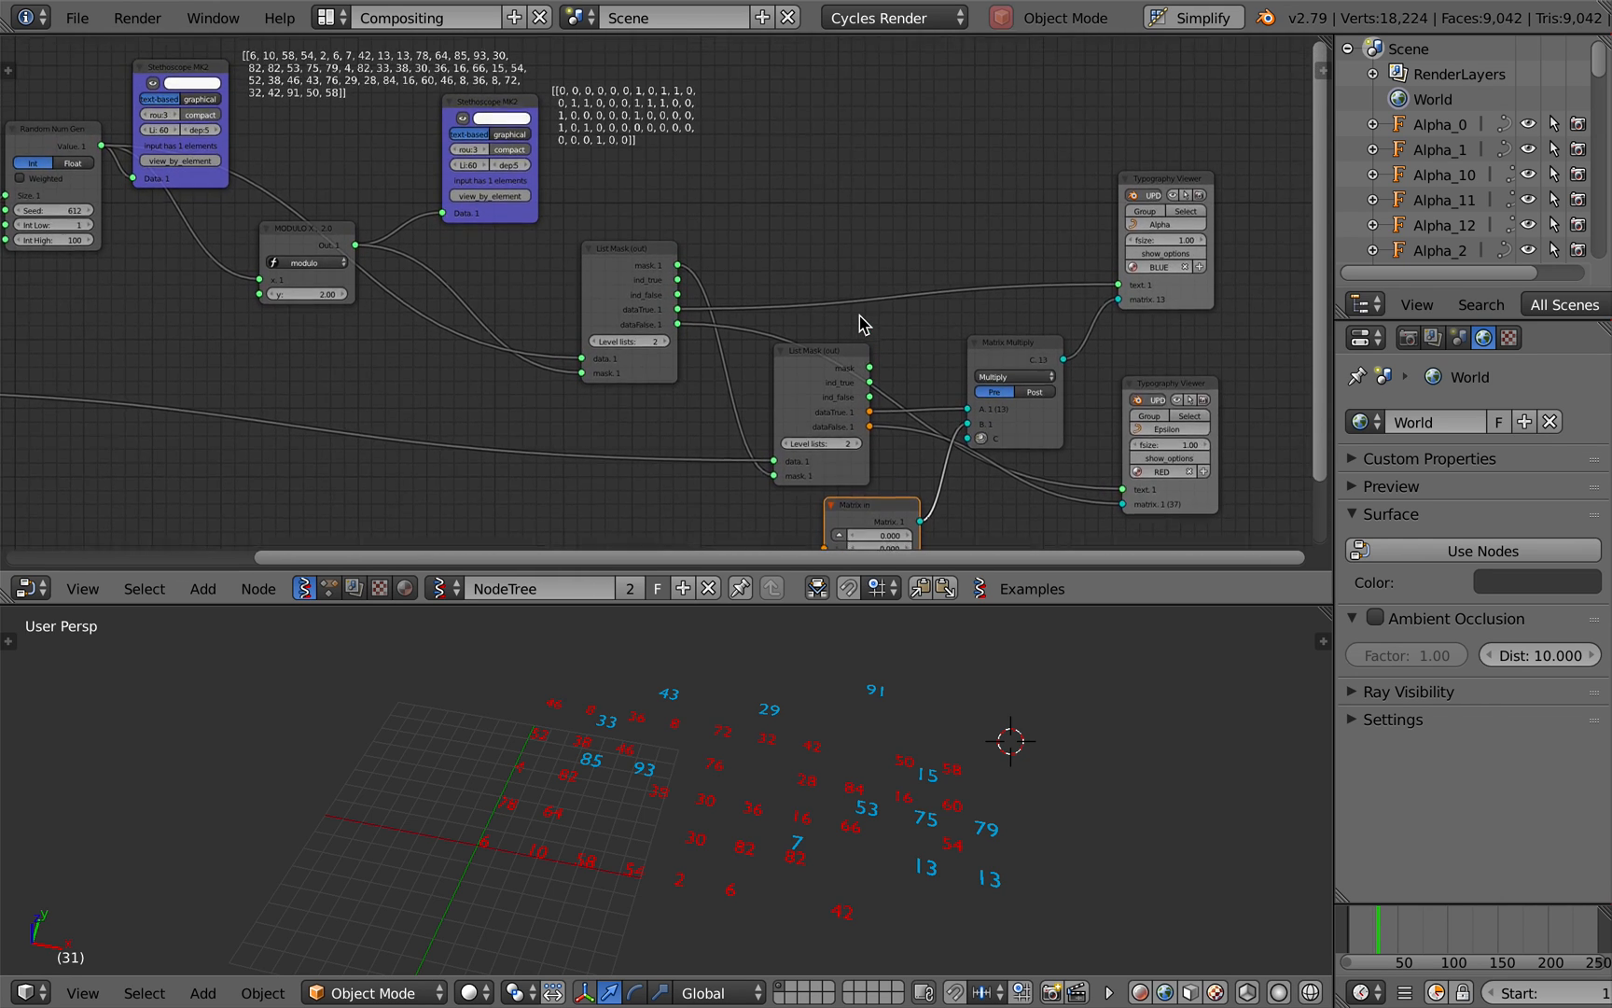
Save the blend file over its existing version.
shift+scroll(860, 315, up, 1)
scroll(859, 324, up, 2)
key(ctrl+s)
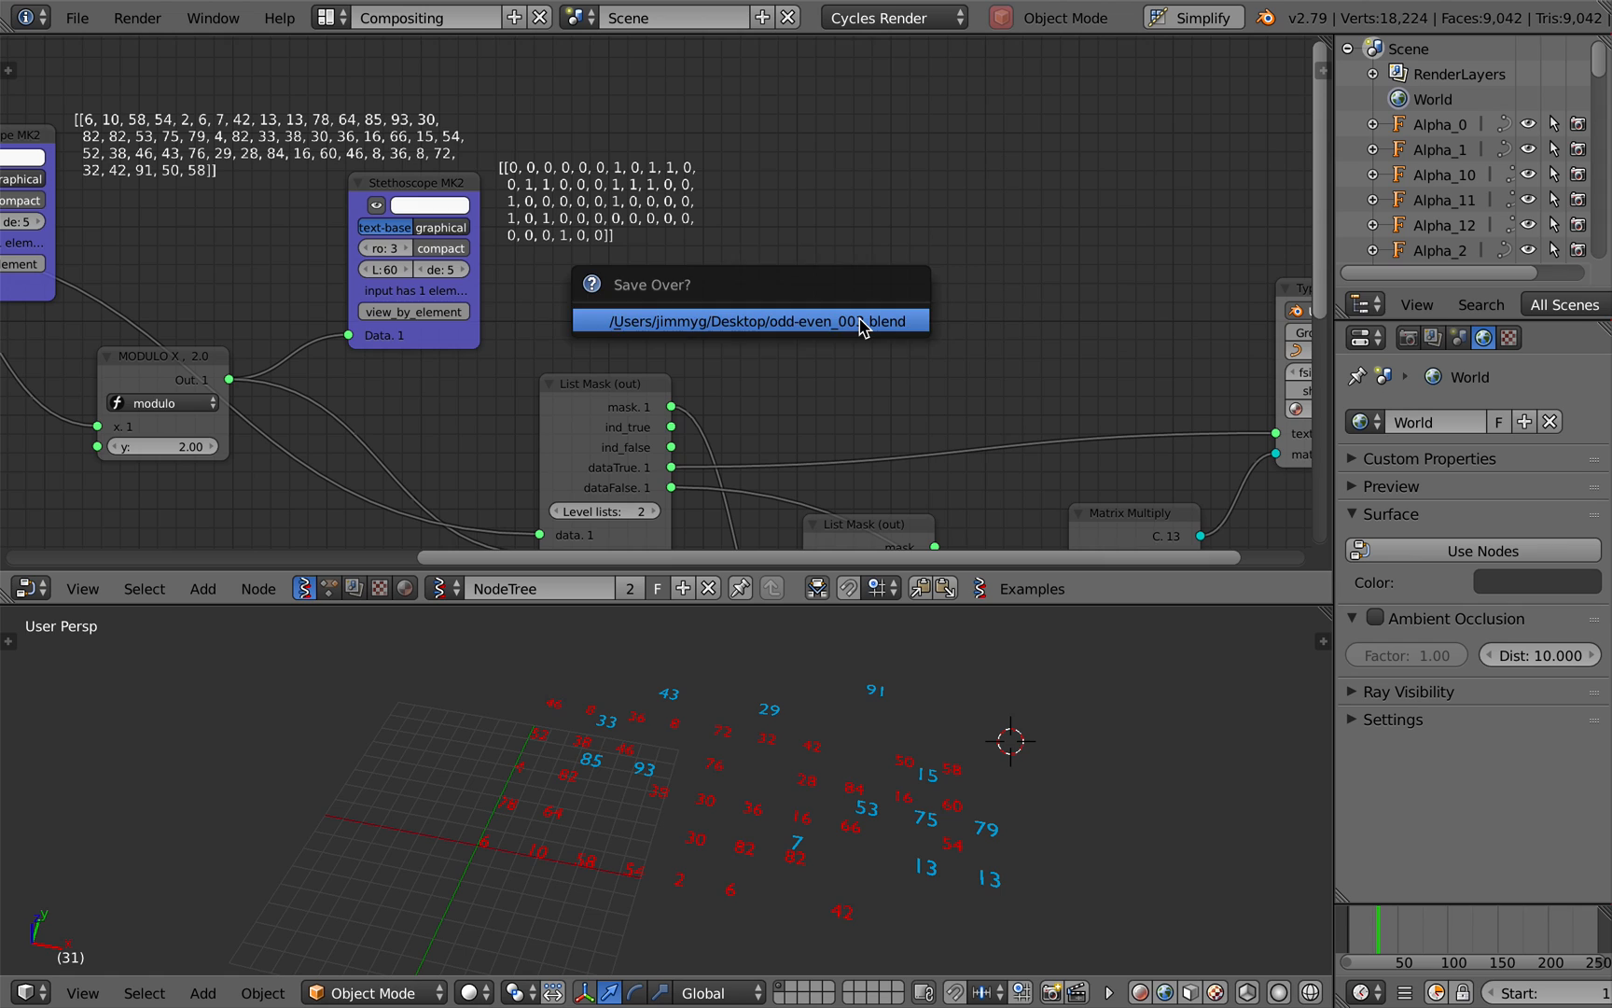
Add a Logic node in the empty space above the second List Mask.
ctrl+scroll(808, 229, right, 1)
ctrl+scroll(410, 316, left, 5)
shift+scroll(408, 317, down, 1)
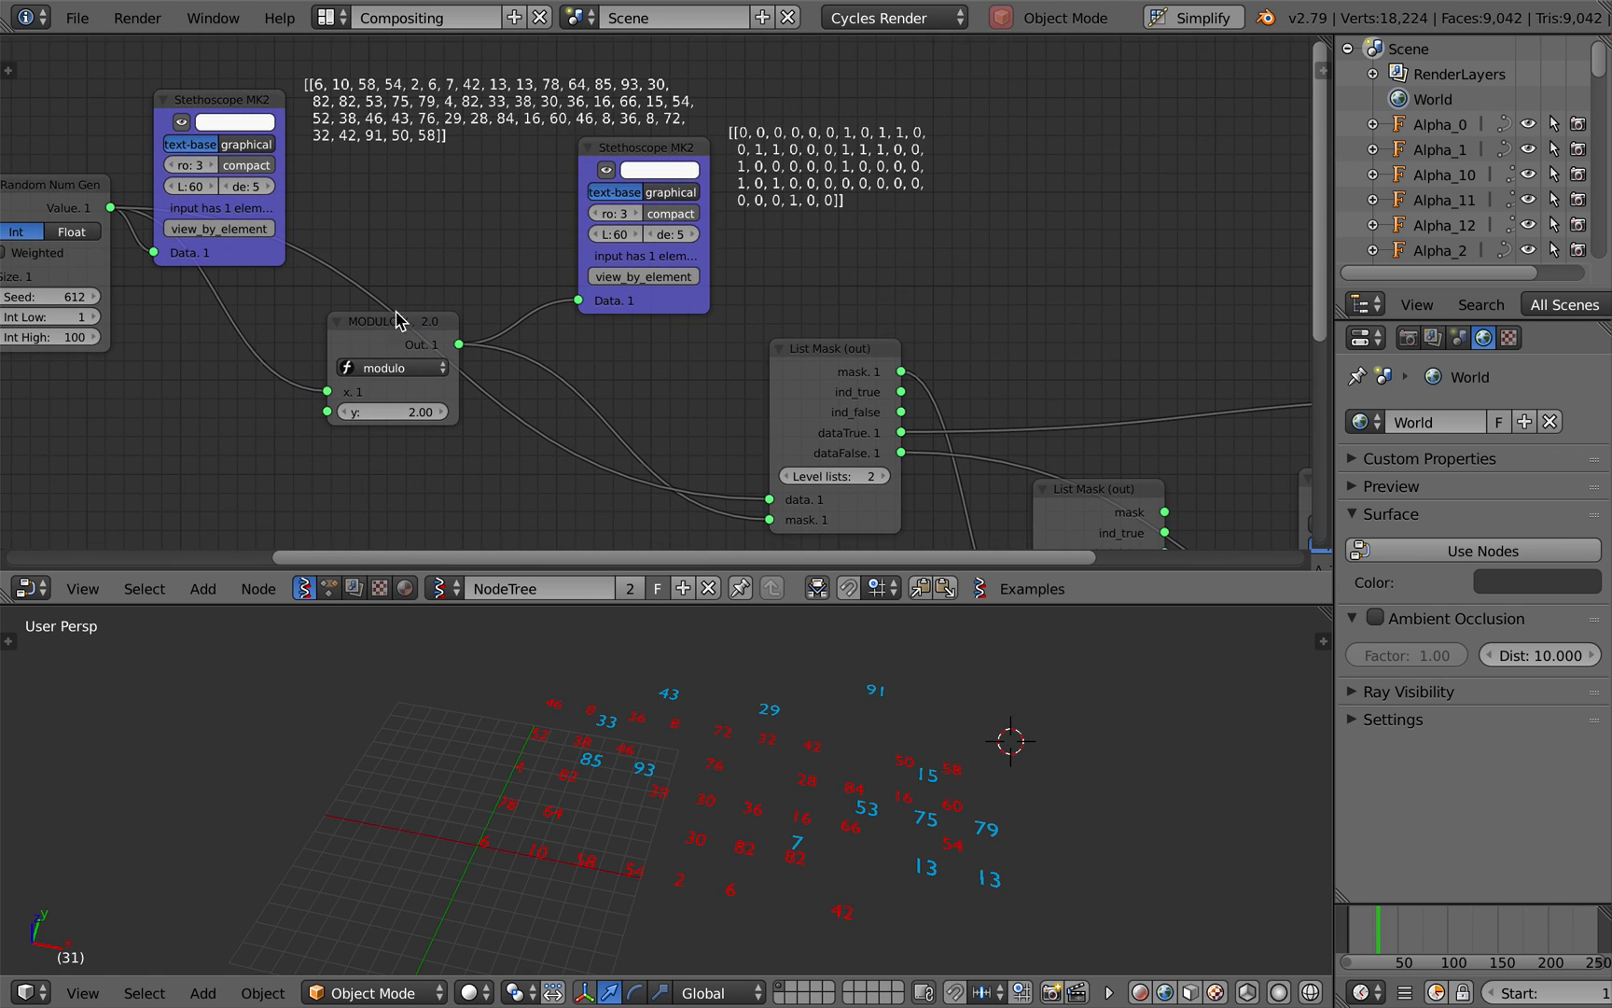
key(shift+a)
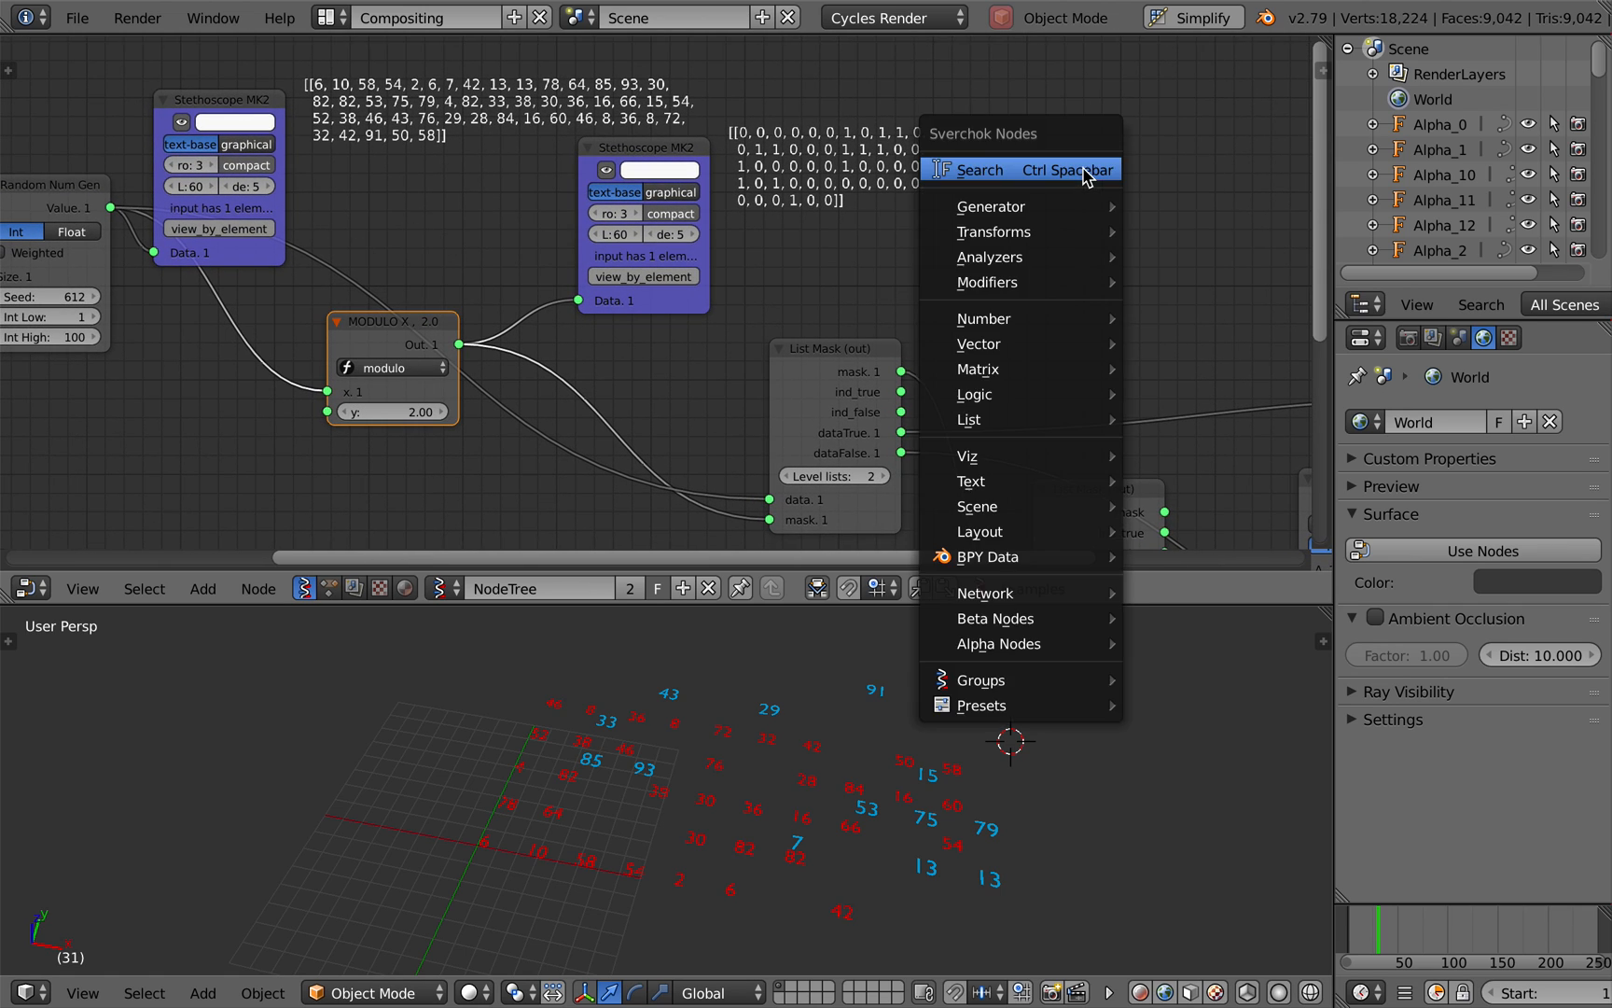
click(1111, 163)
text(log)
key(Return)
click(1060, 157)
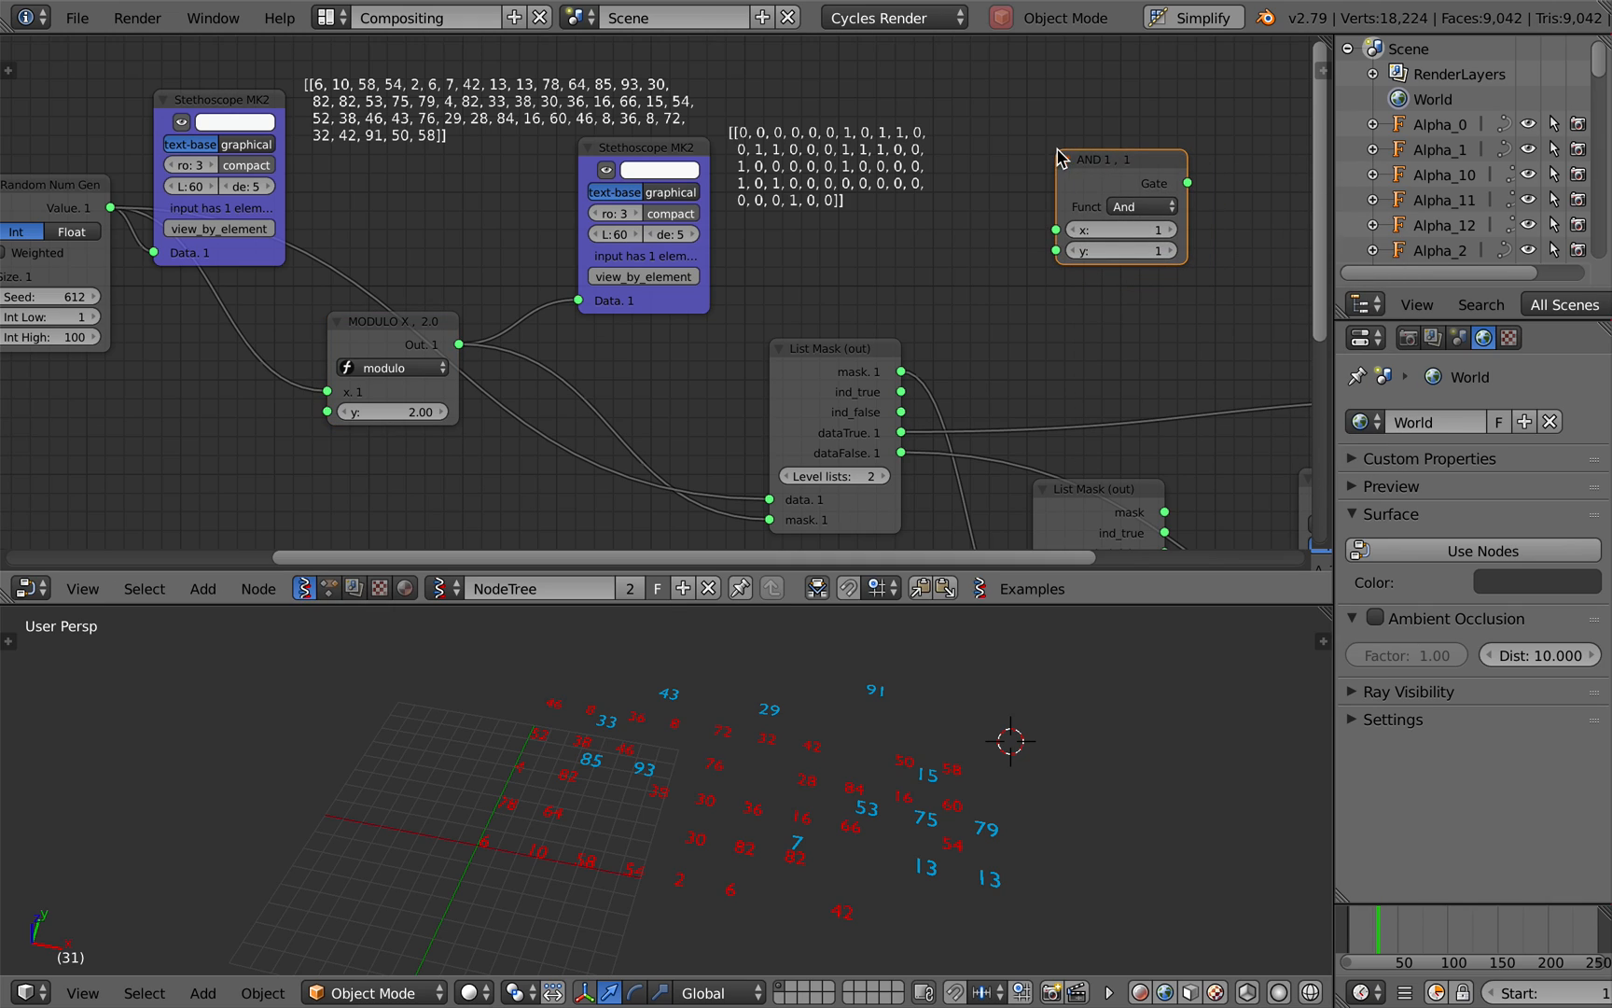
Try the <= function with x set to 2.00 on the Logic node and delete the node.
click(1144, 205)
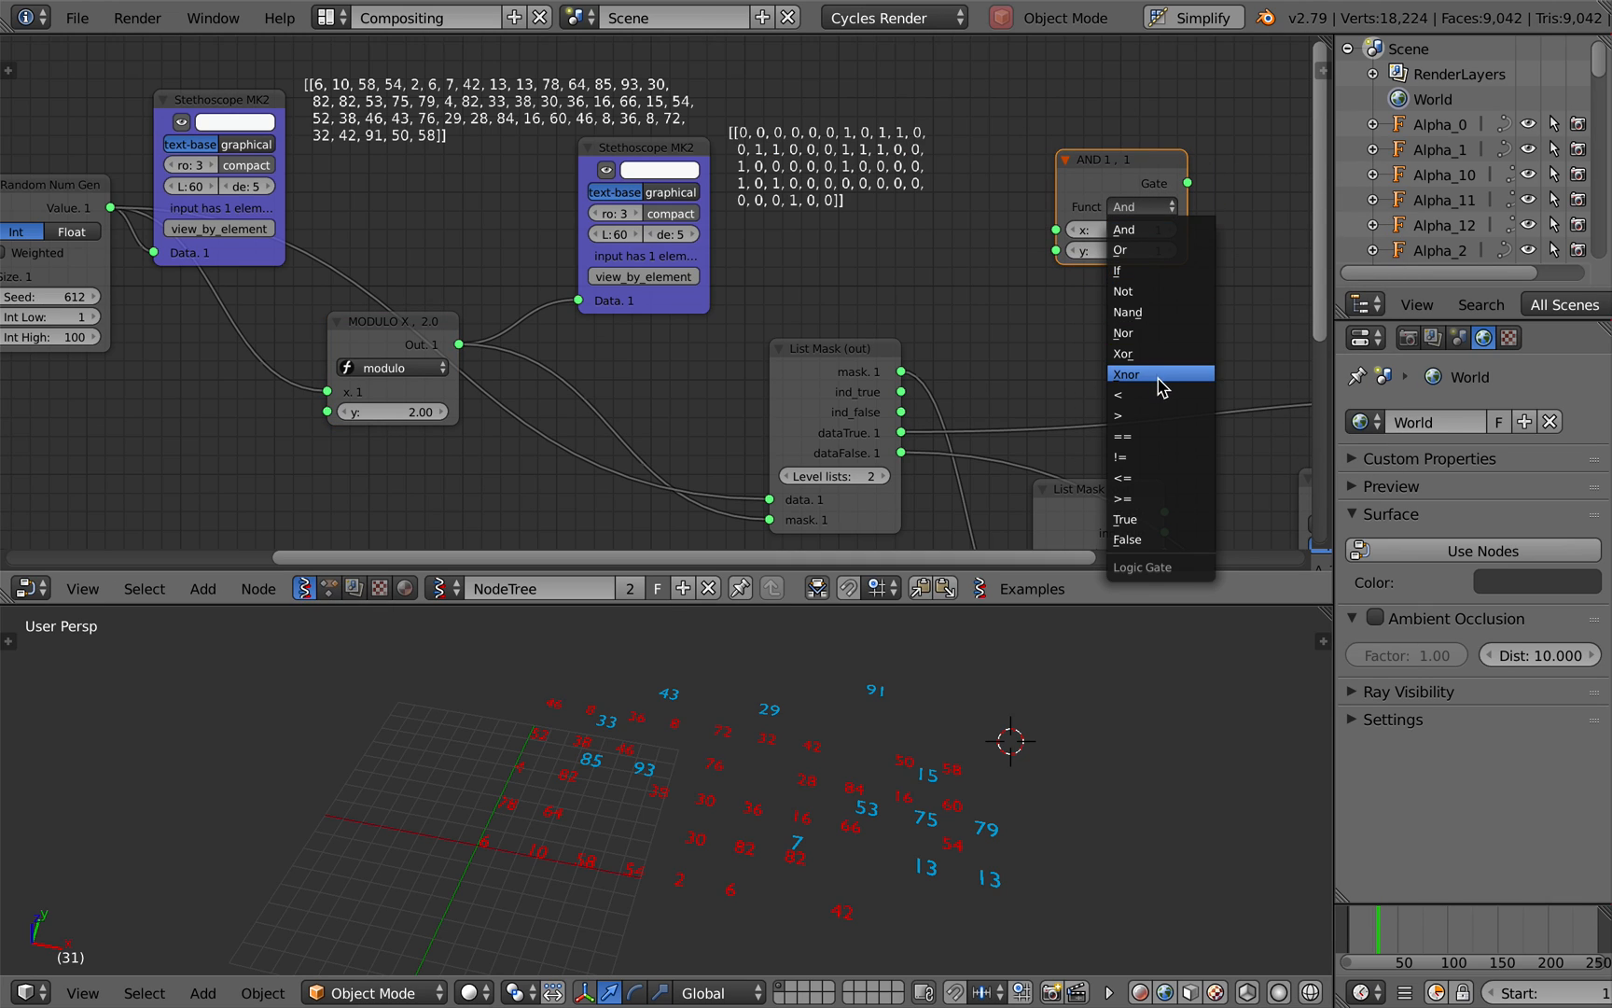
click(1163, 475)
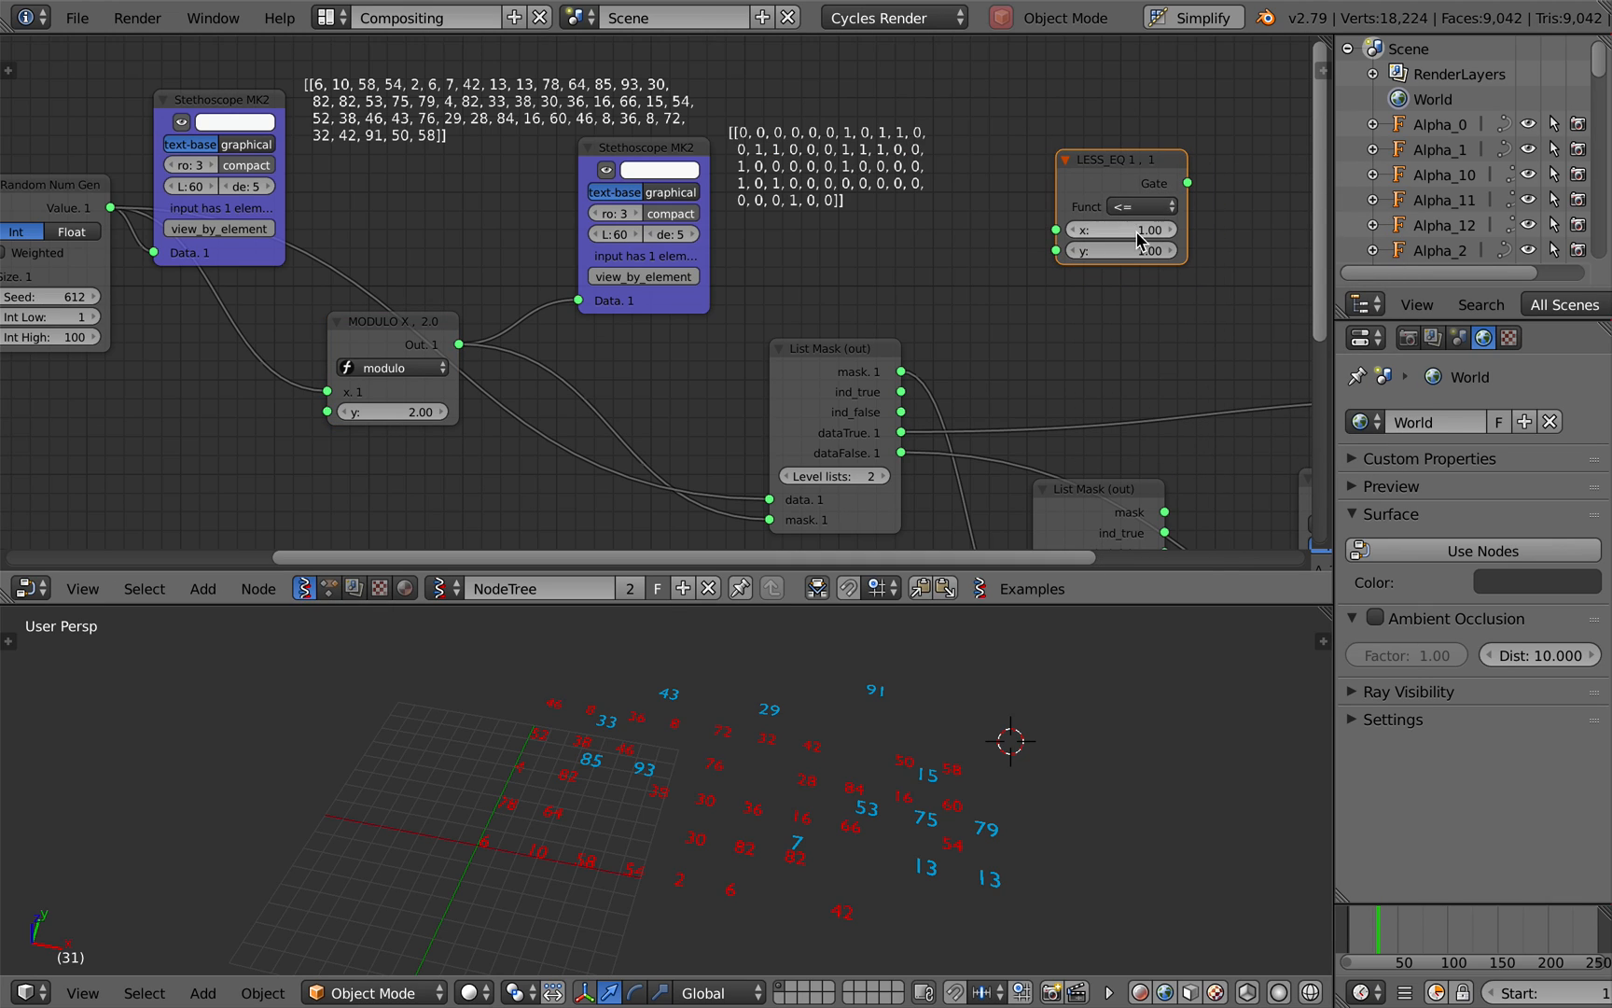
mouse_move(1114, 181)
mouse_down()
mouse_move(1076, 181)
mouse_move(1090, 162)
mouse_up()
scroll(1076, 181, right, 3)
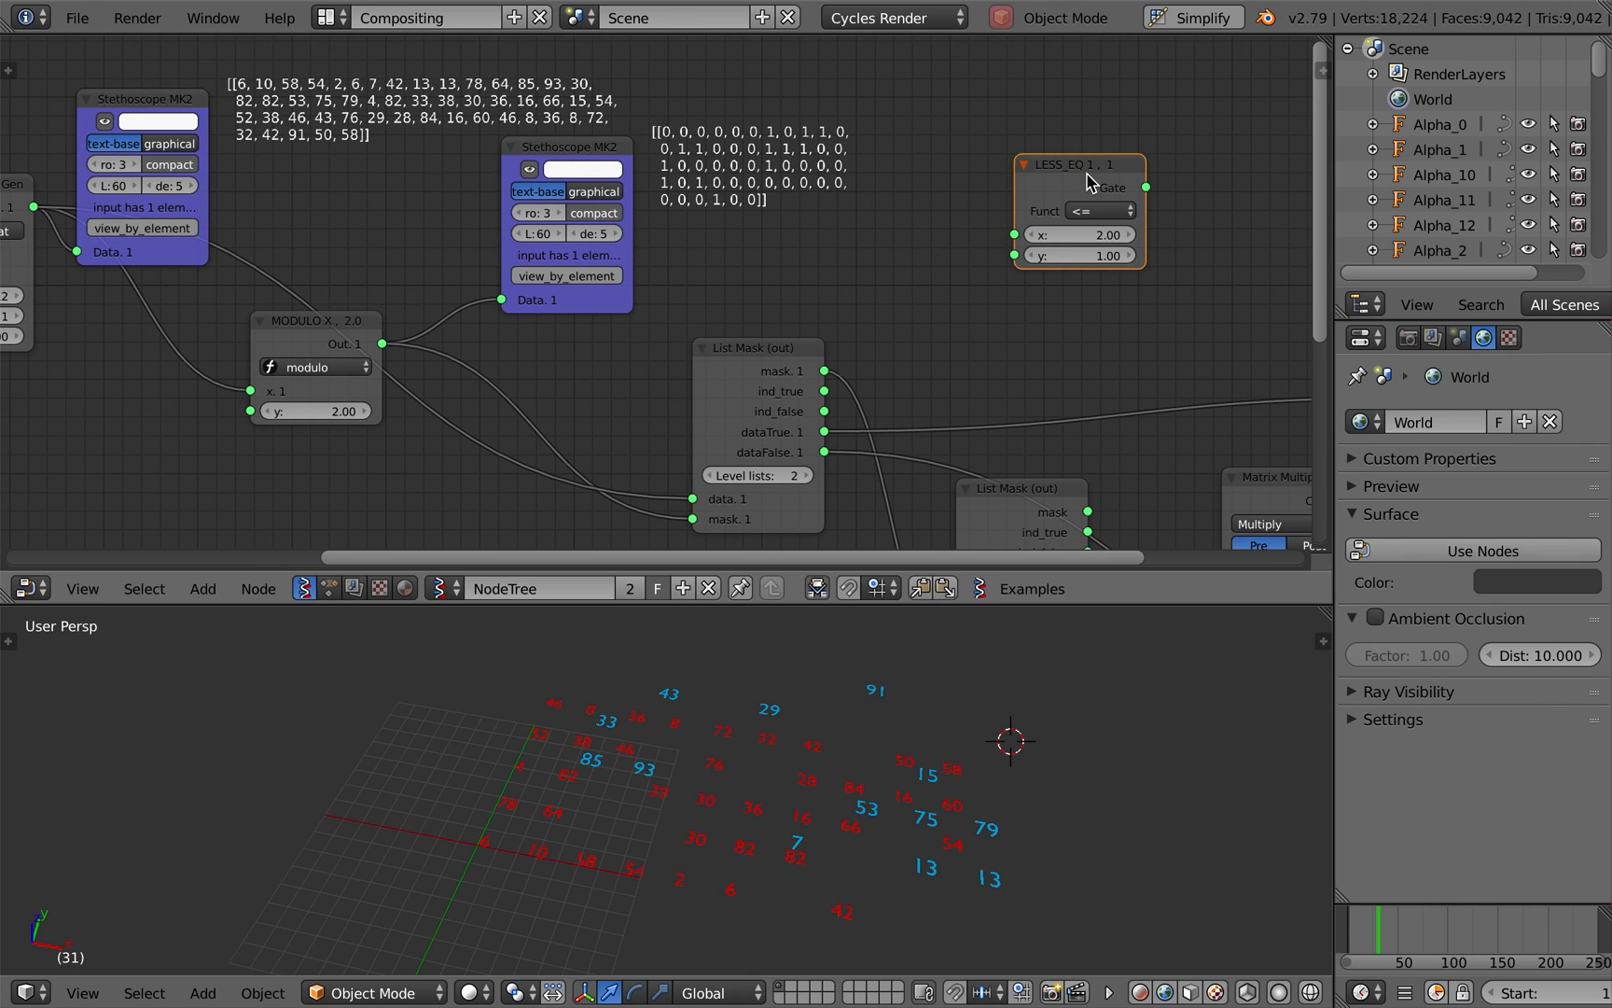
key(x)
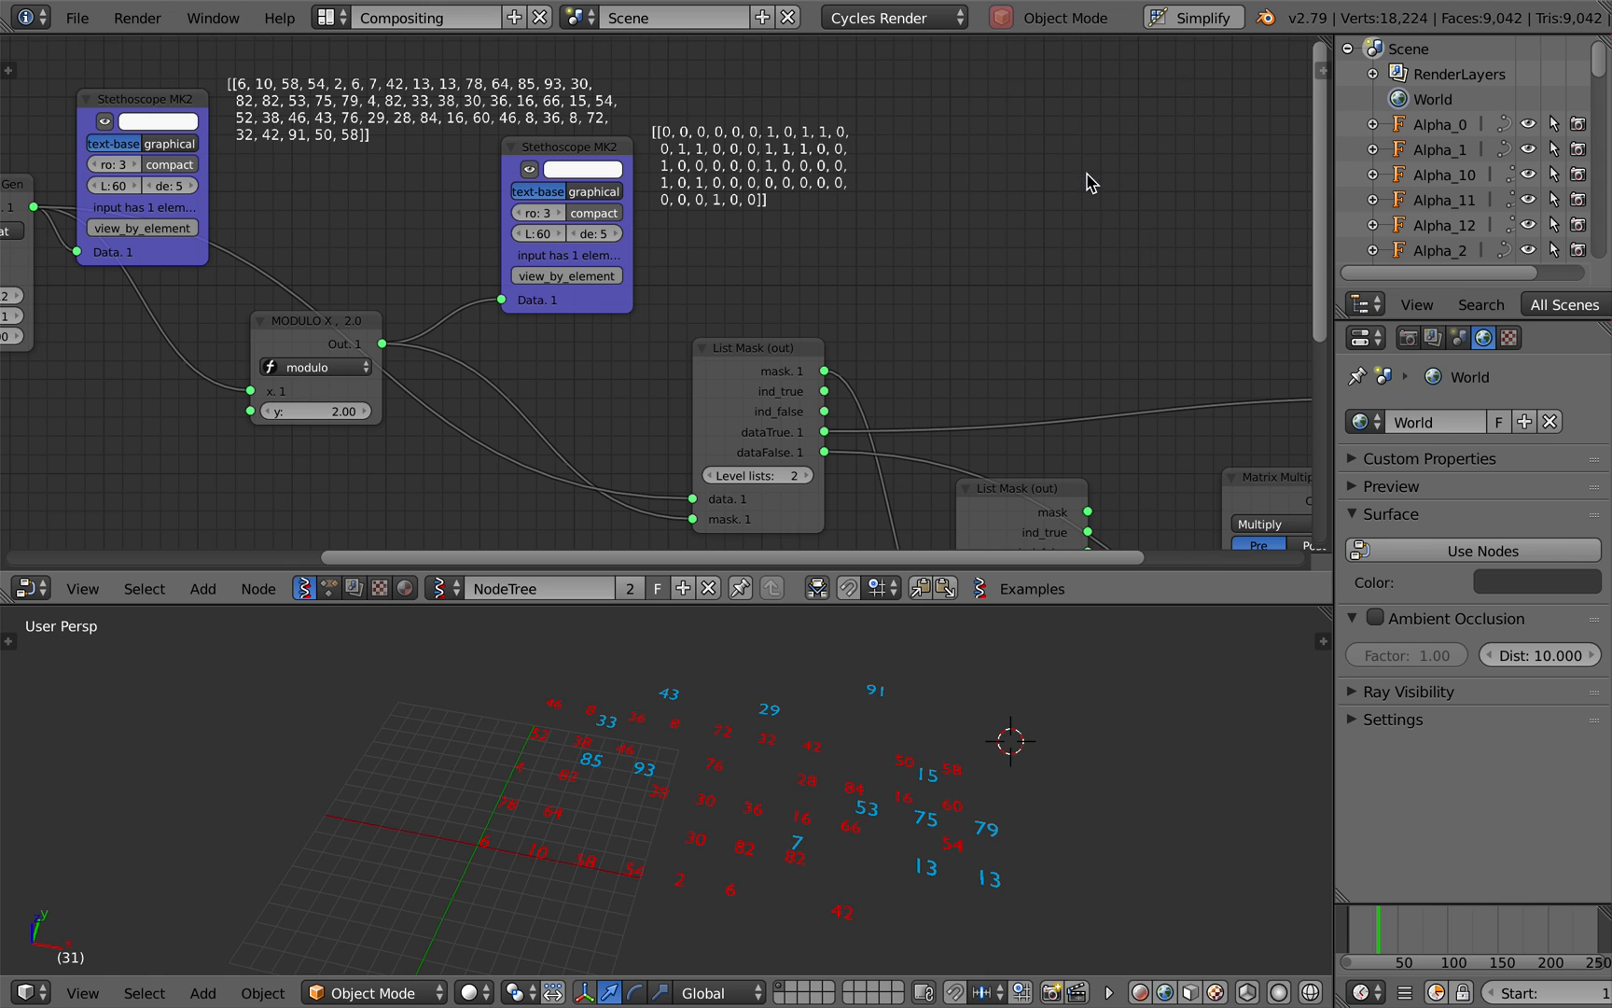
Reset the Matrix in node's Z location to 0.000 so the odd numbers return to the grid plane.
scroll(975, 280, down, 3)
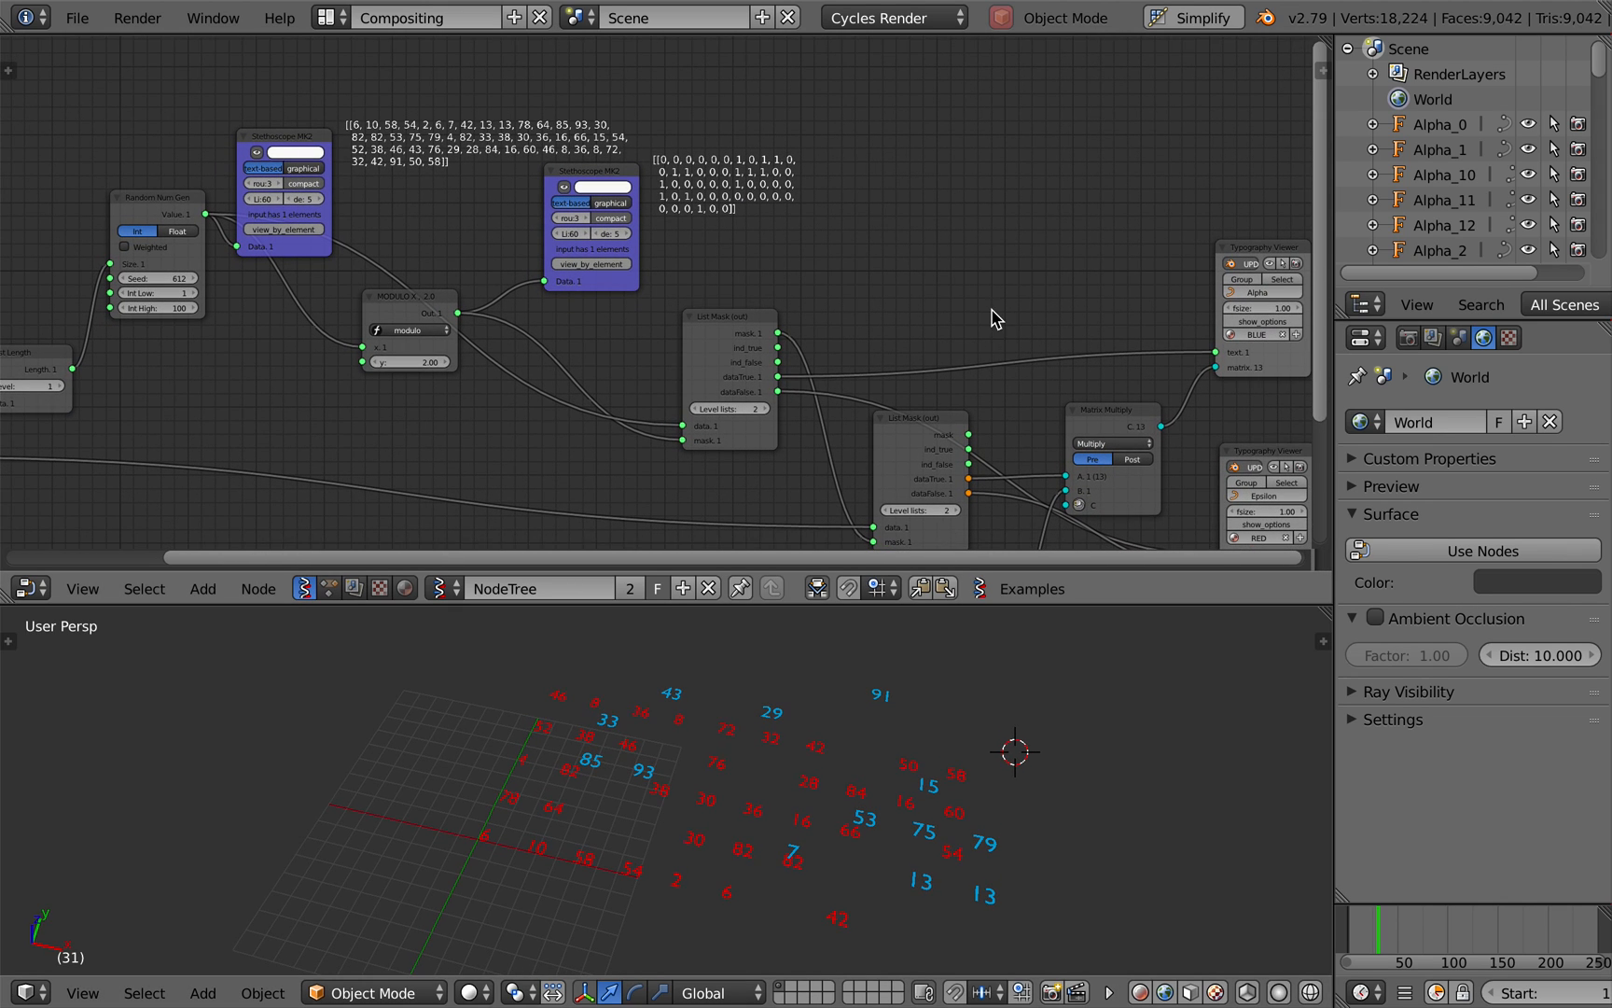
shift+scroll(994, 317, down, 6)
key(Return)
Review the flat coloured number grid and the complete node tree from Plane MK2 to the Typography Viewers.
scroll(864, 763, up, 5)
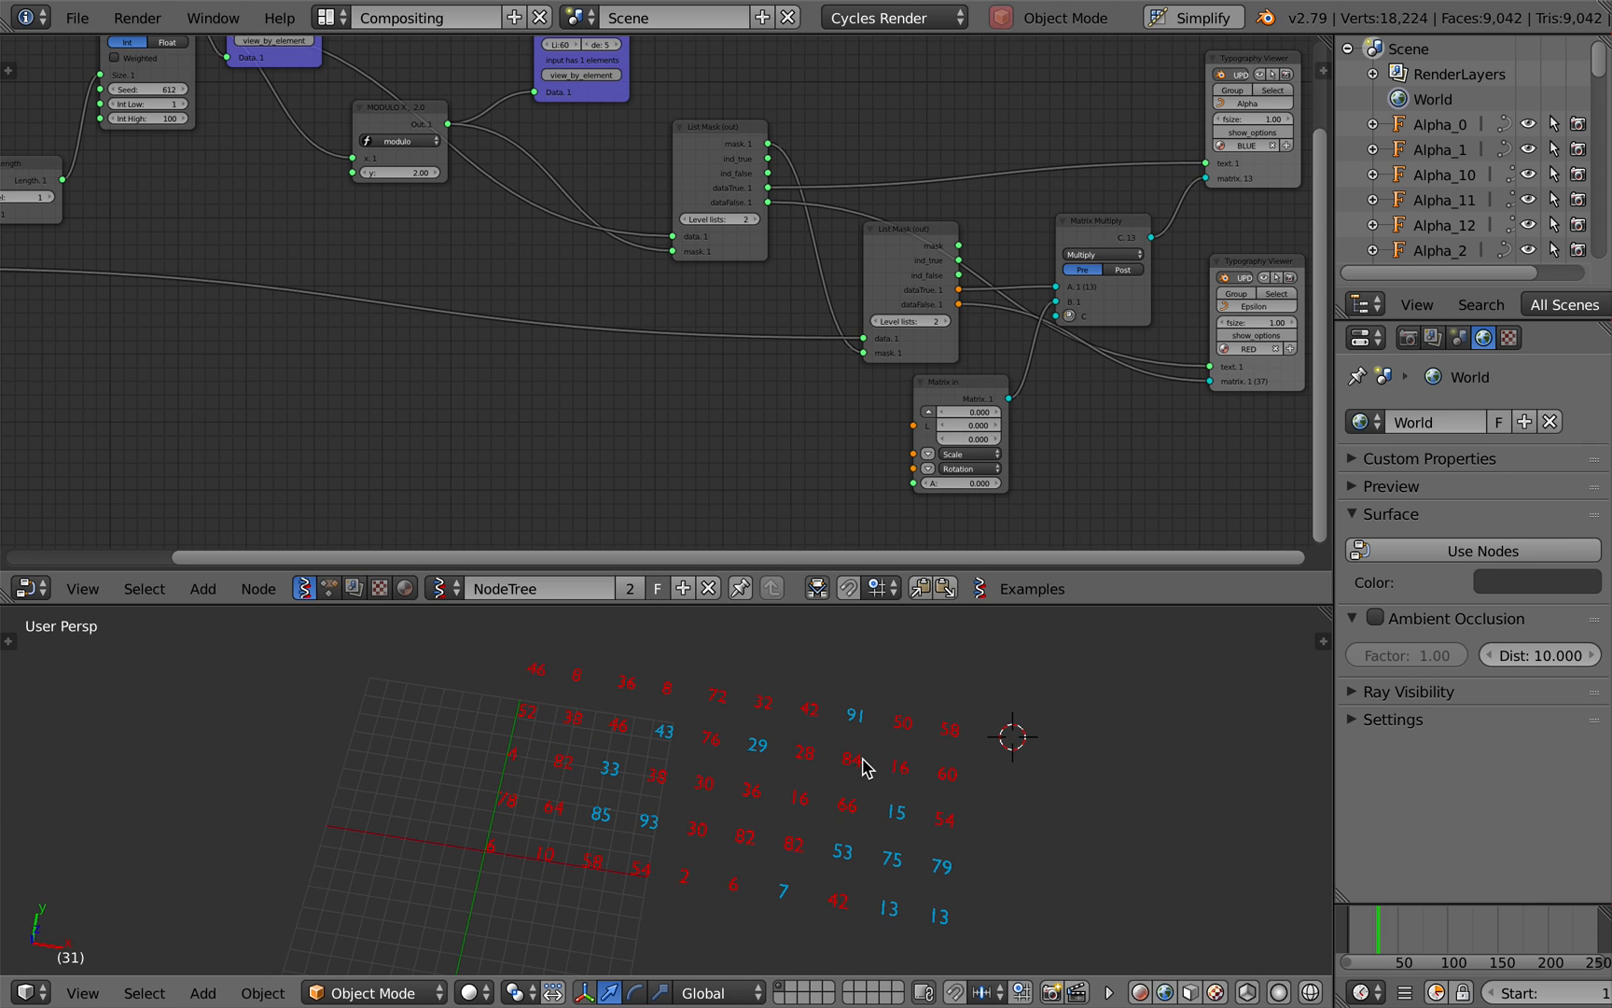
scroll(864, 765, down, 4)
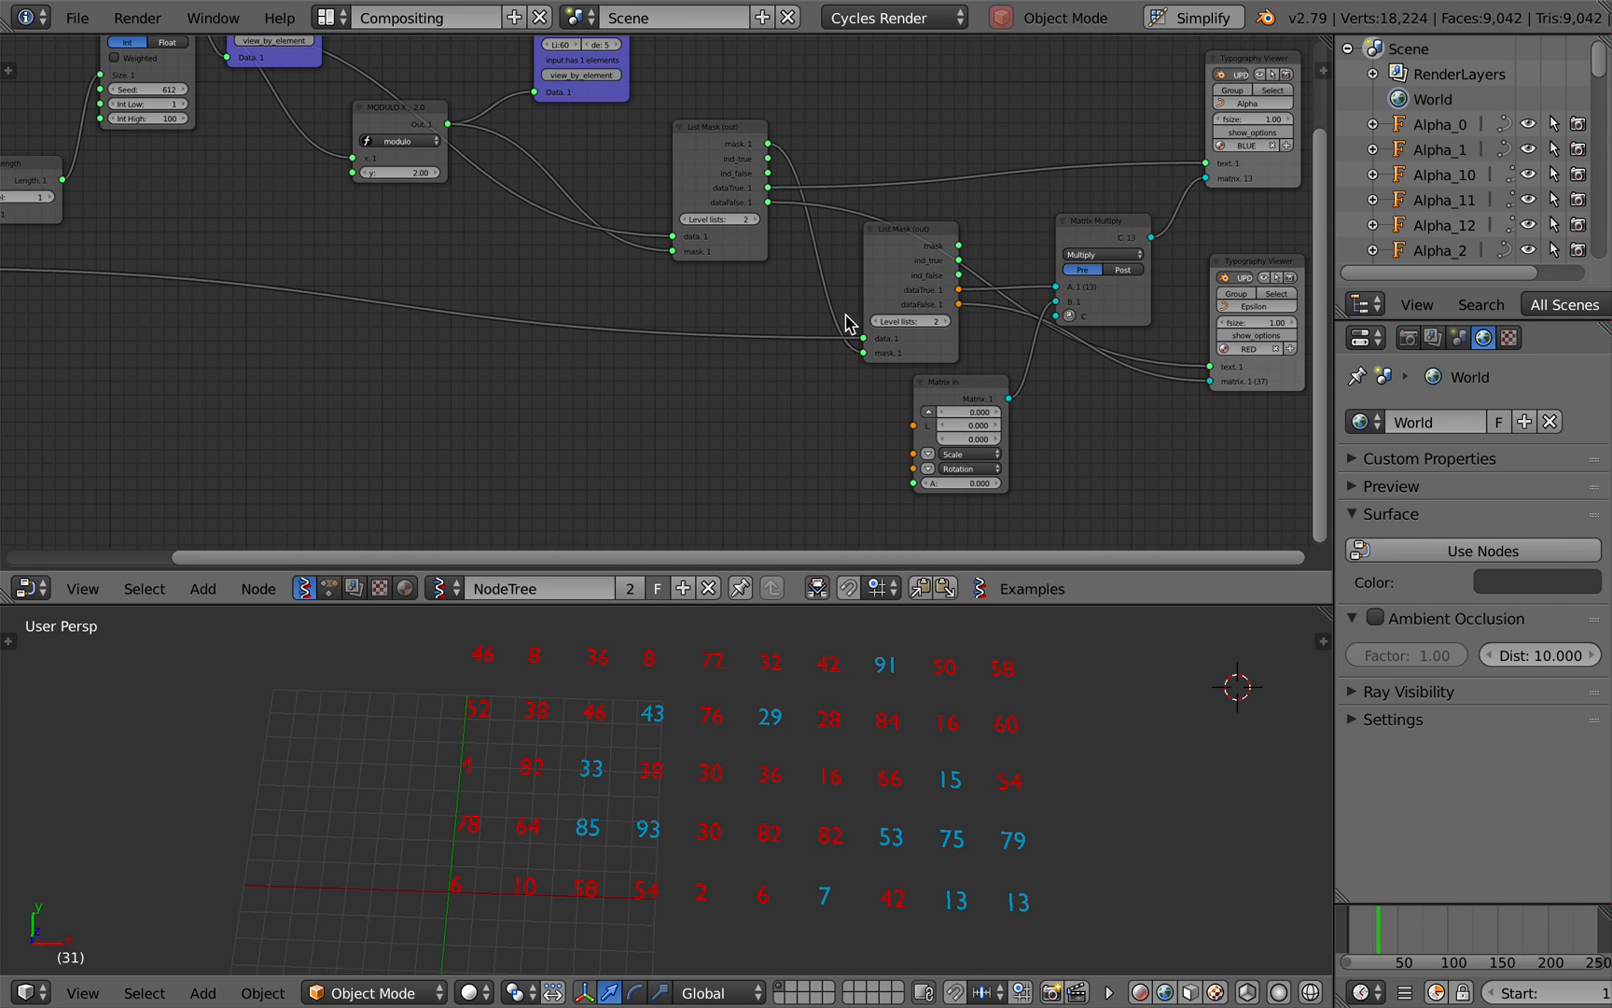
scroll(829, 319, up, 2)
scroll(1003, 383, right, 5)
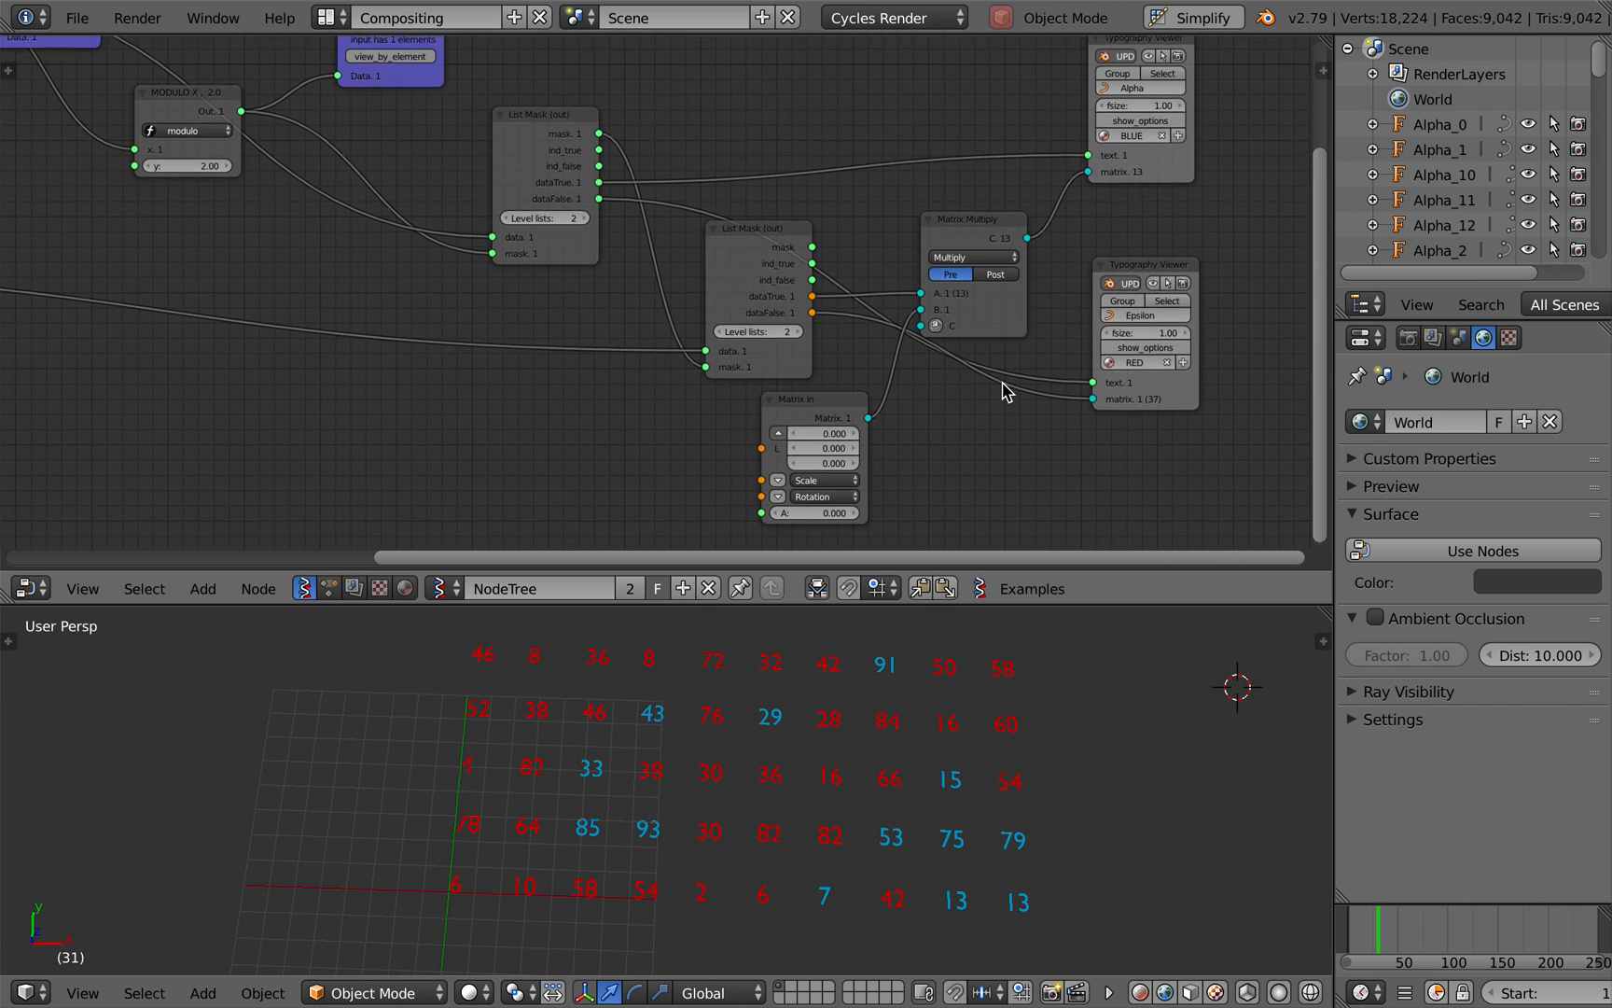
ctrl+scroll(924, 224, left, 8)
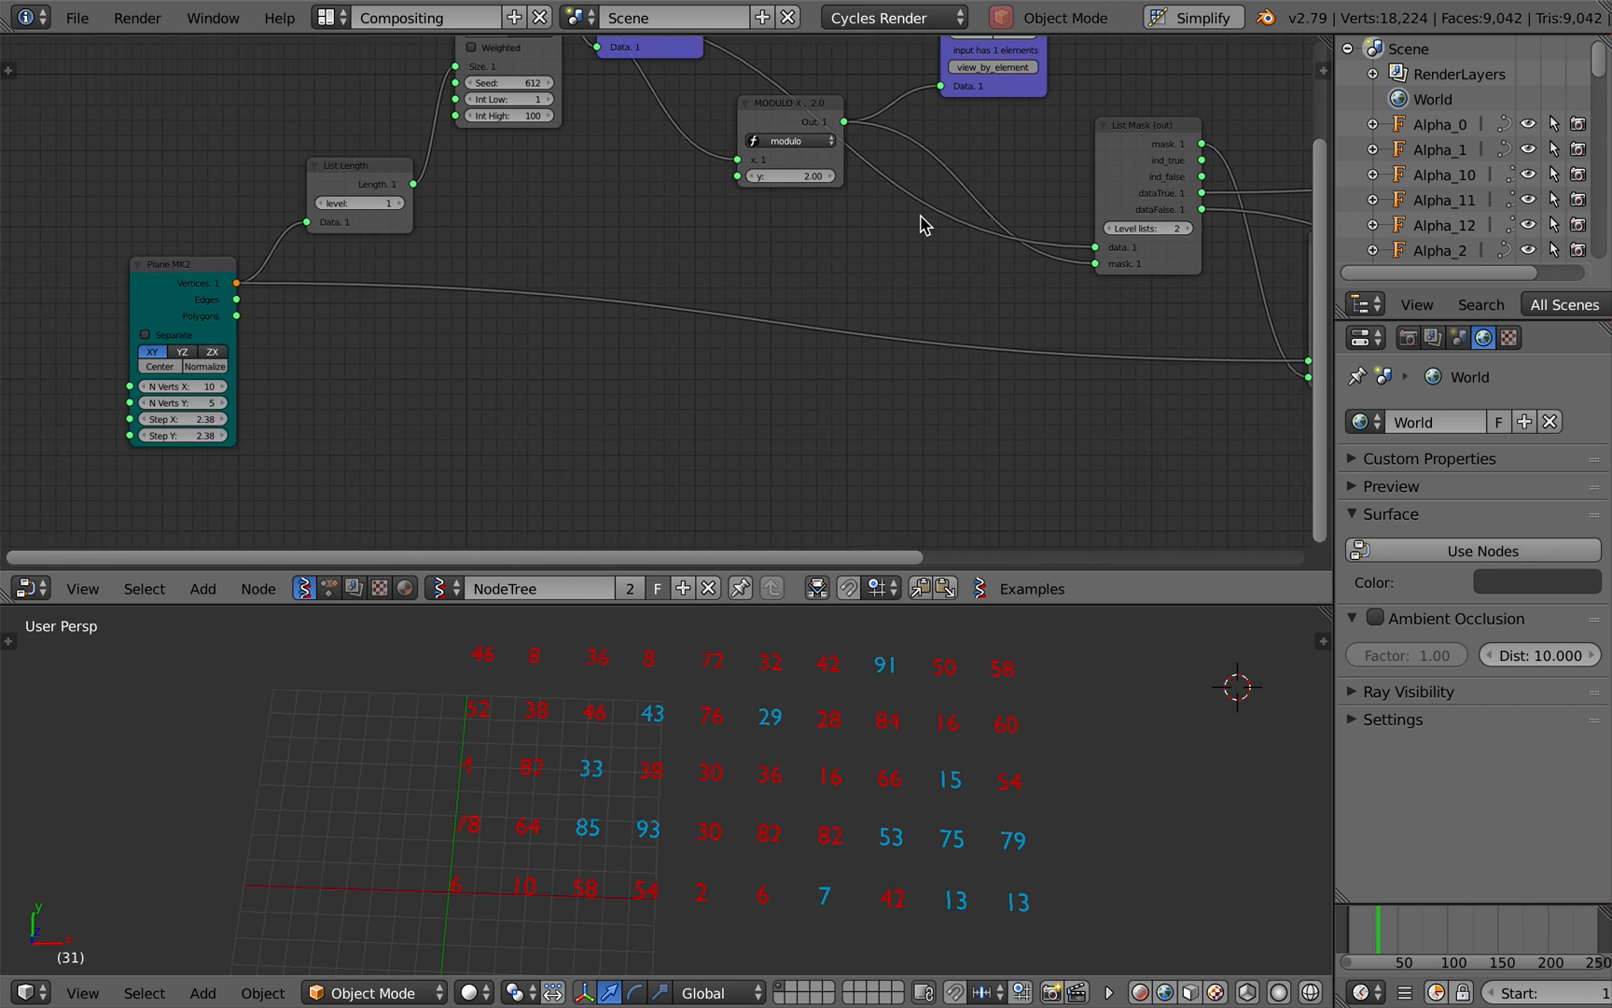
scroll(924, 224, down, 2)
ctrl+scroll(923, 224, right, 5)
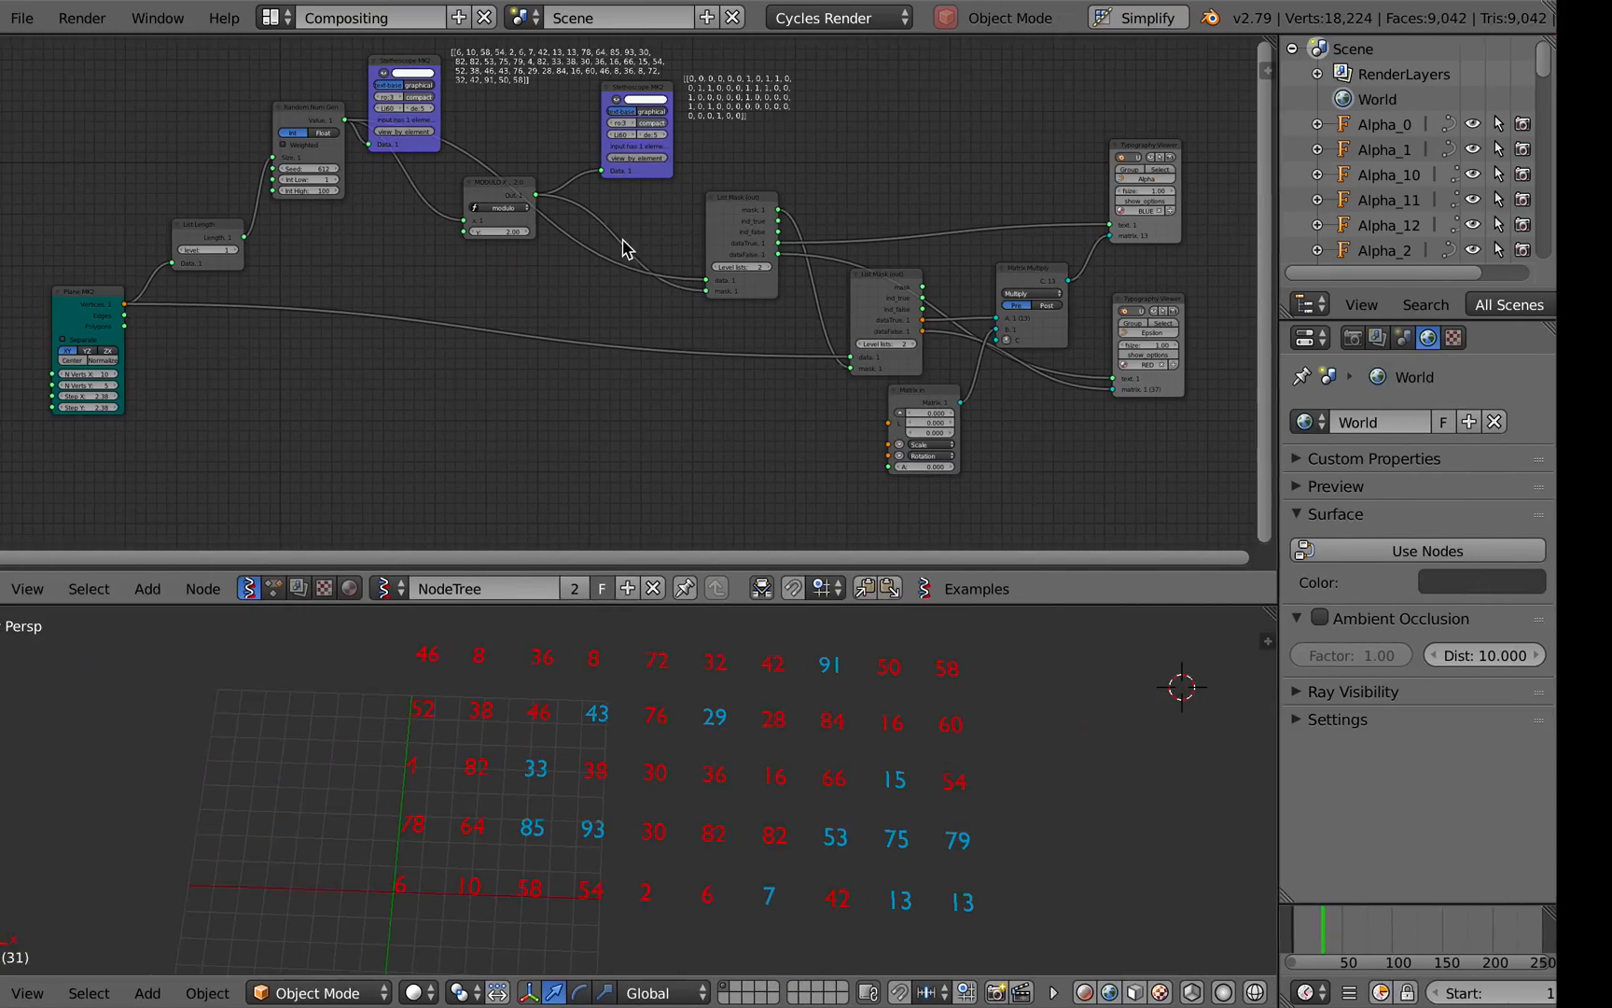
click(894, 18)
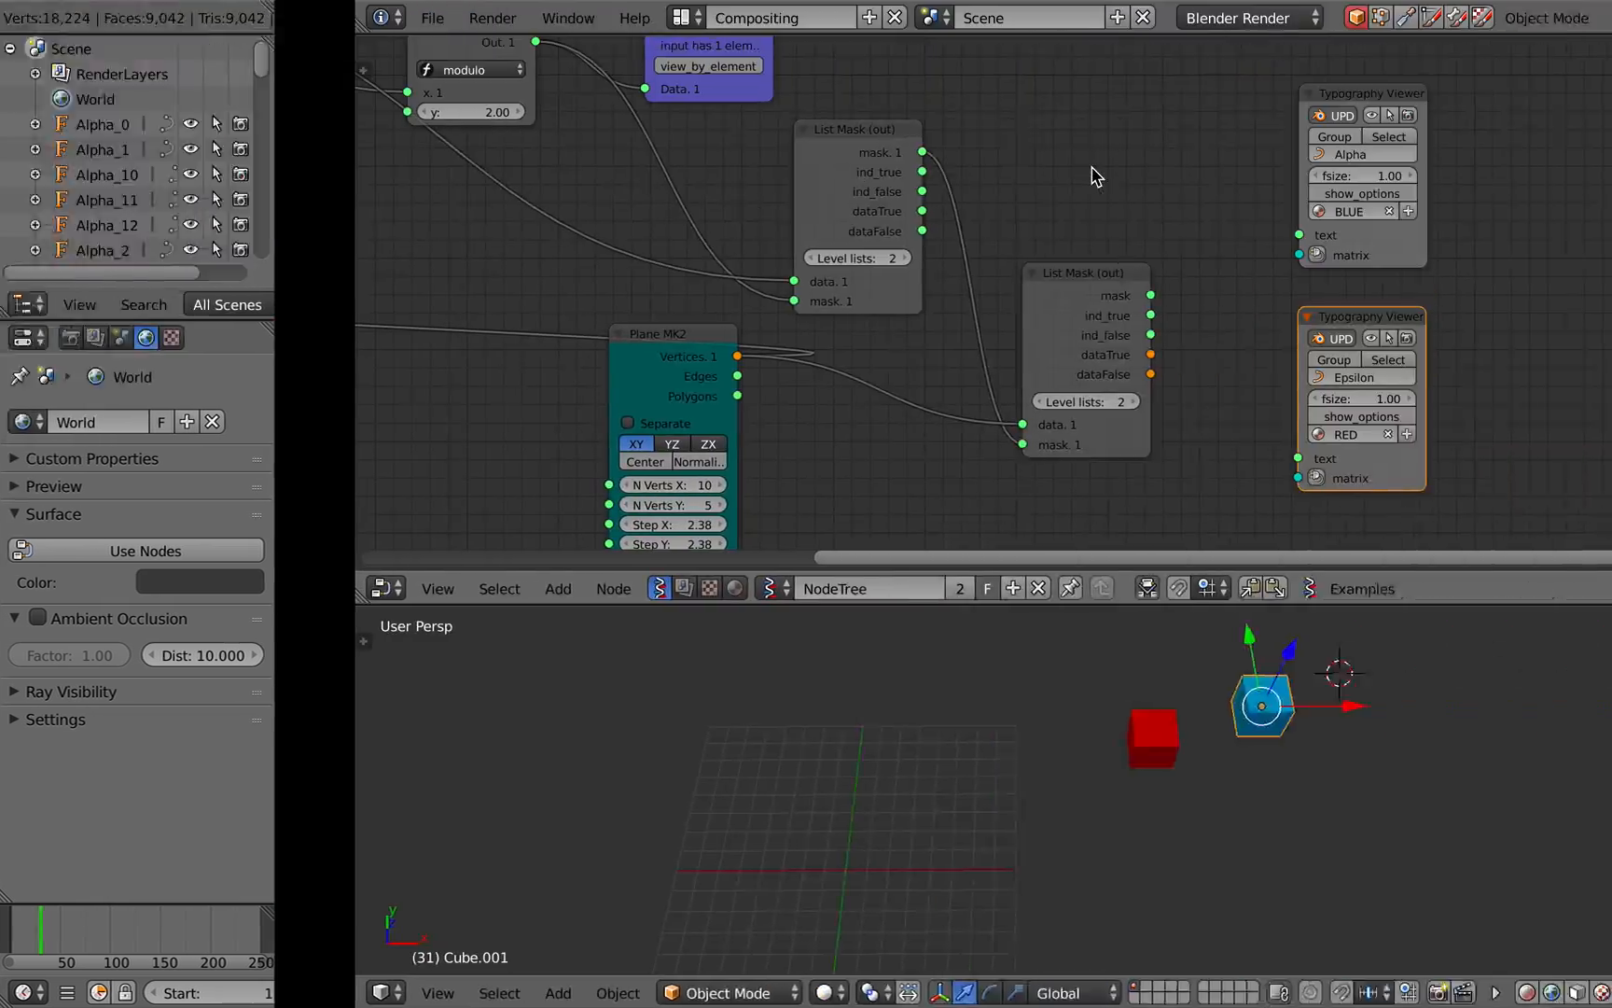